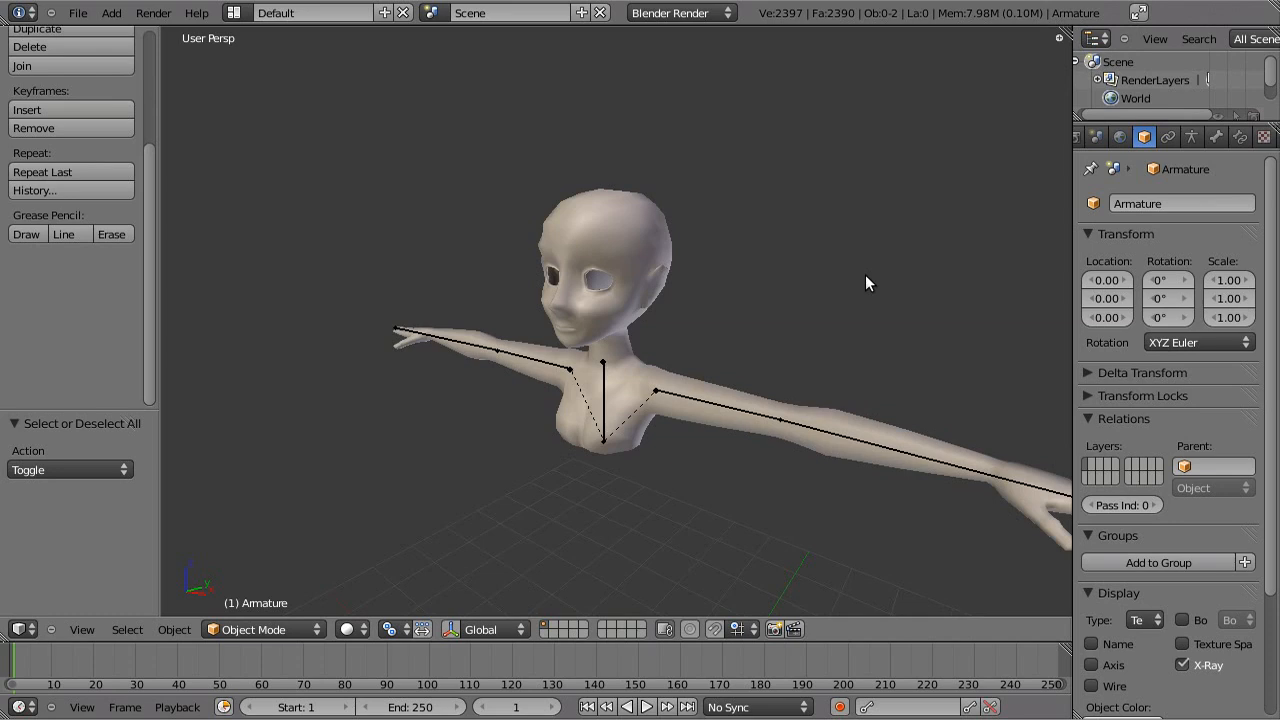
Switch to the web browser and review the character's progress images in the Low-Poly Hipster Girl thread on BlenderArtists.
middle_click_drag(866, 280, 789, 251)
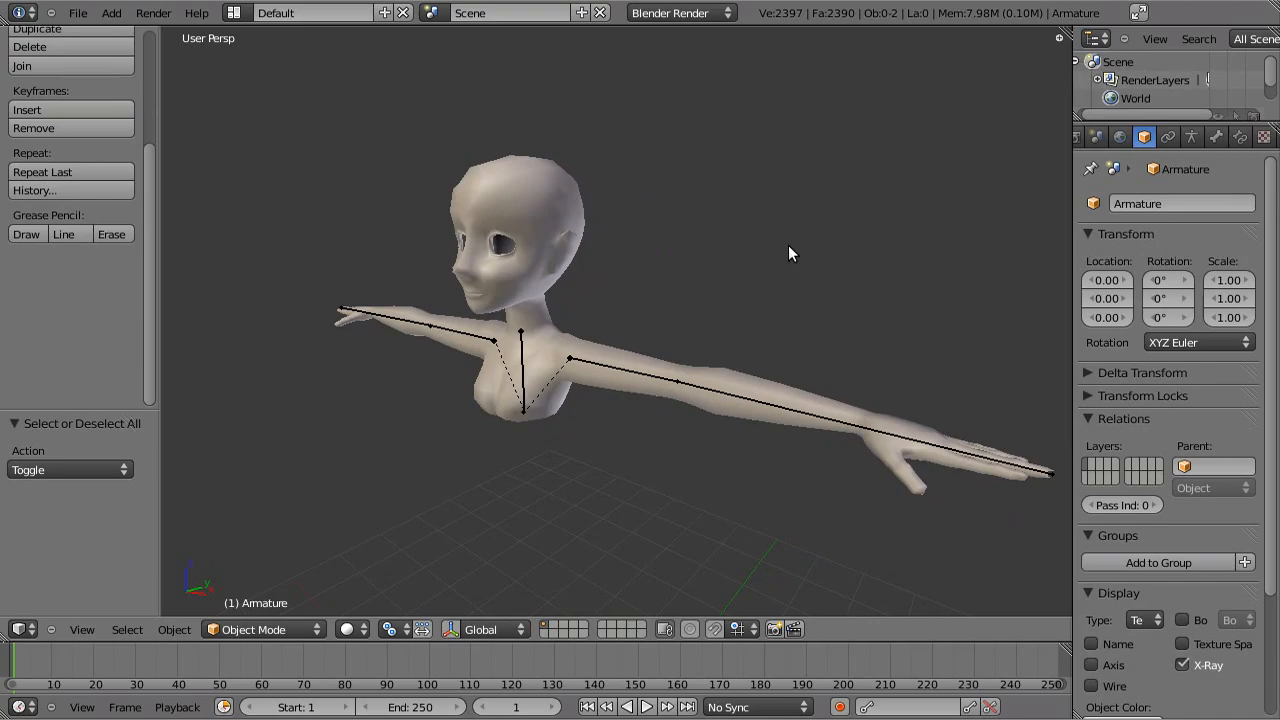
key("alt+Tab")
scroll(1017, 360, "down", 2)
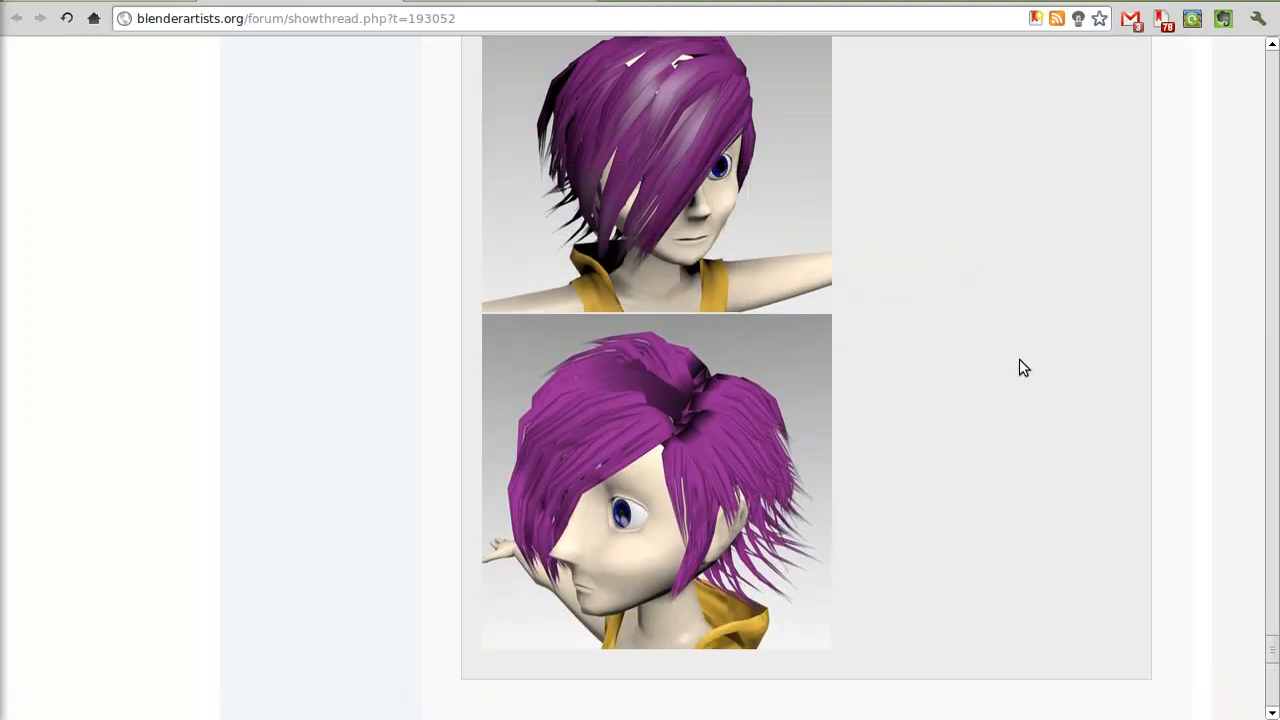
scroll(1020, 371, "up", 2)
scroll(1018, 441, "up", 15)
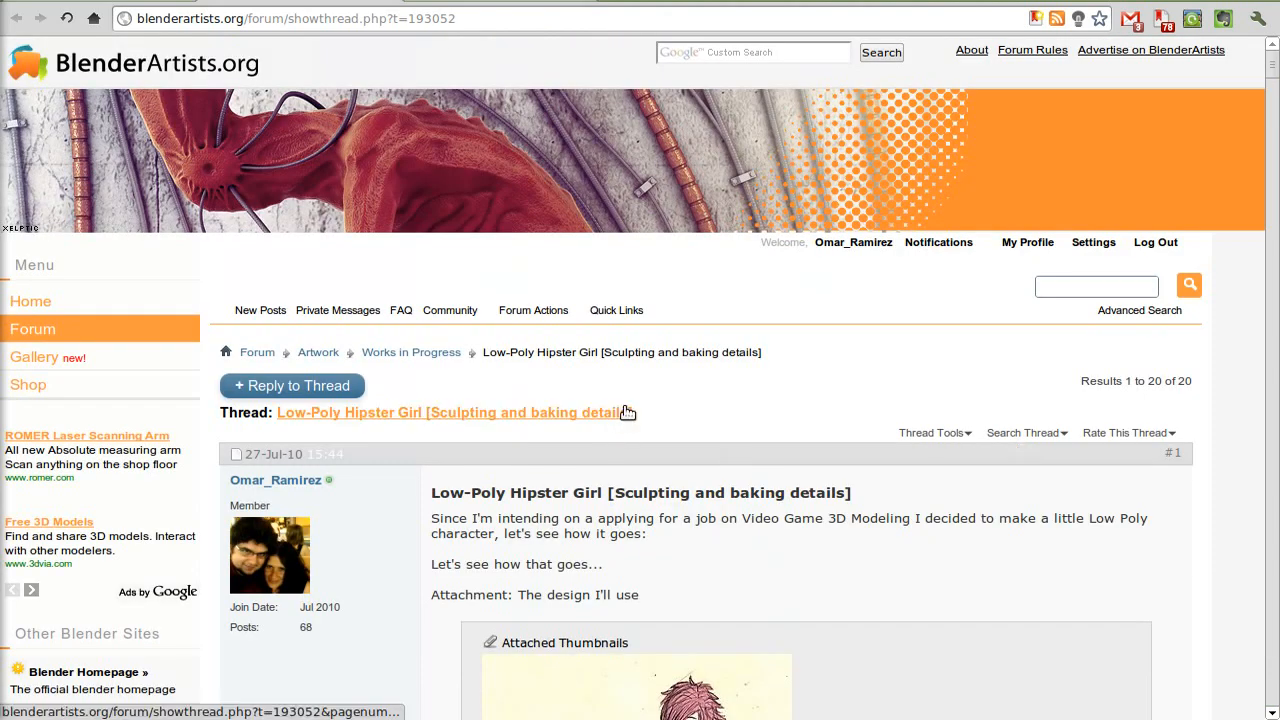
scroll(914, 321, "down", 12)
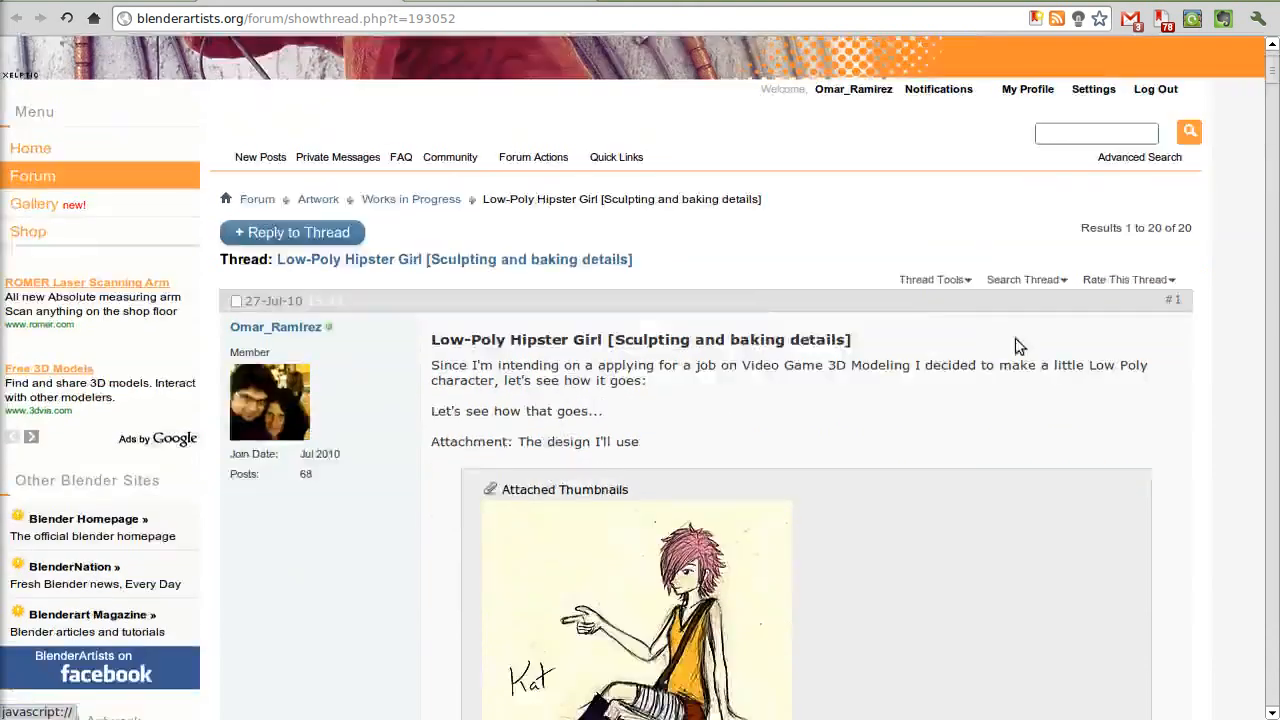
scroll(1017, 345, "down", 20)
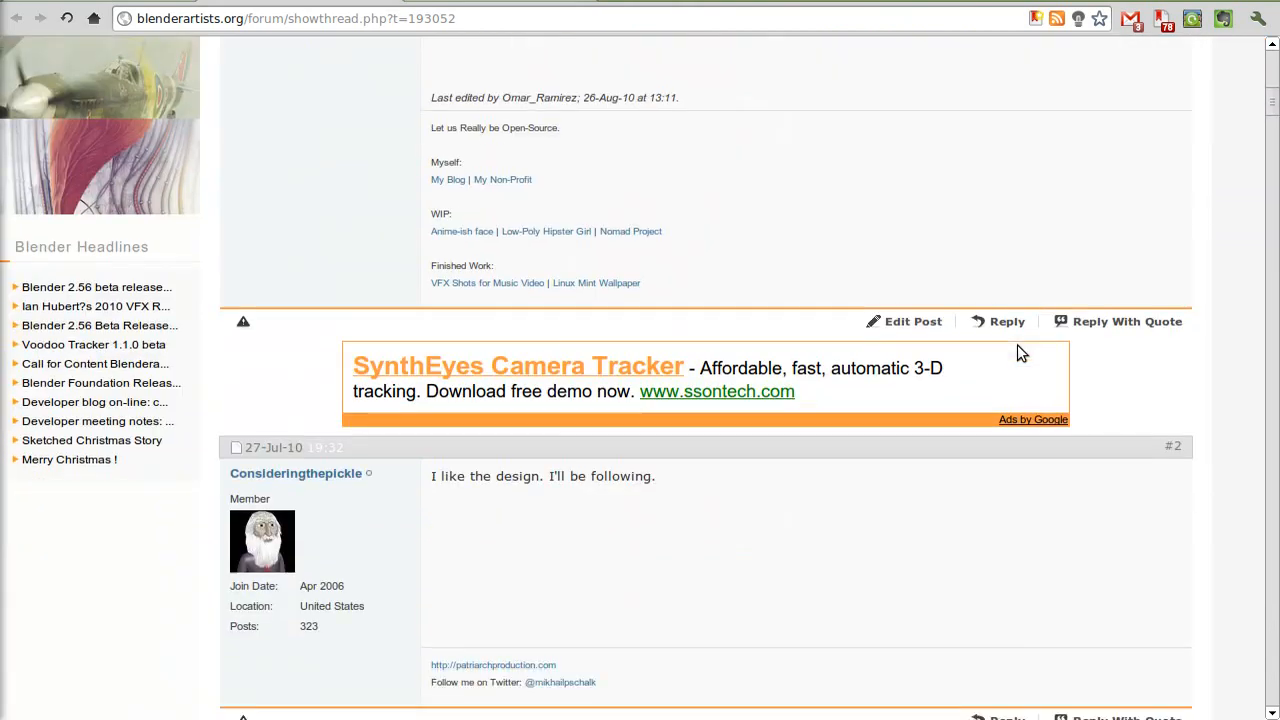
scroll(1115, 360, "down", 12)
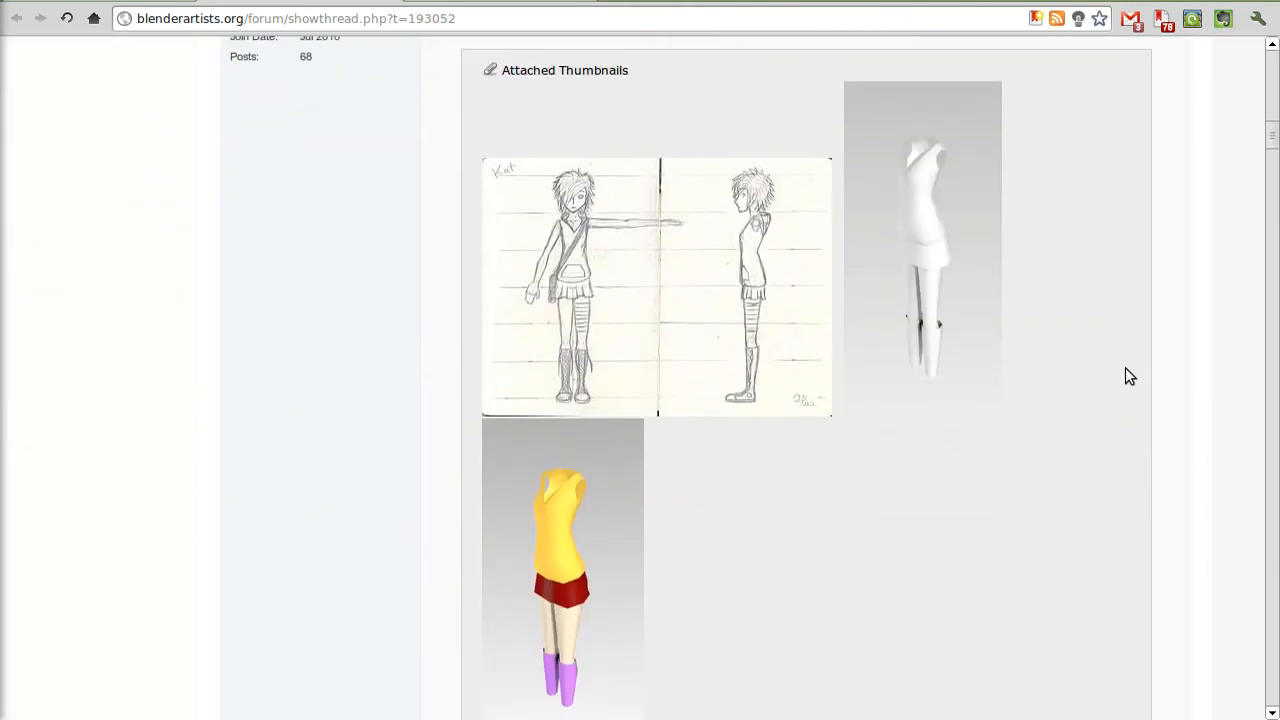
scroll(1125, 375, "down", 6)
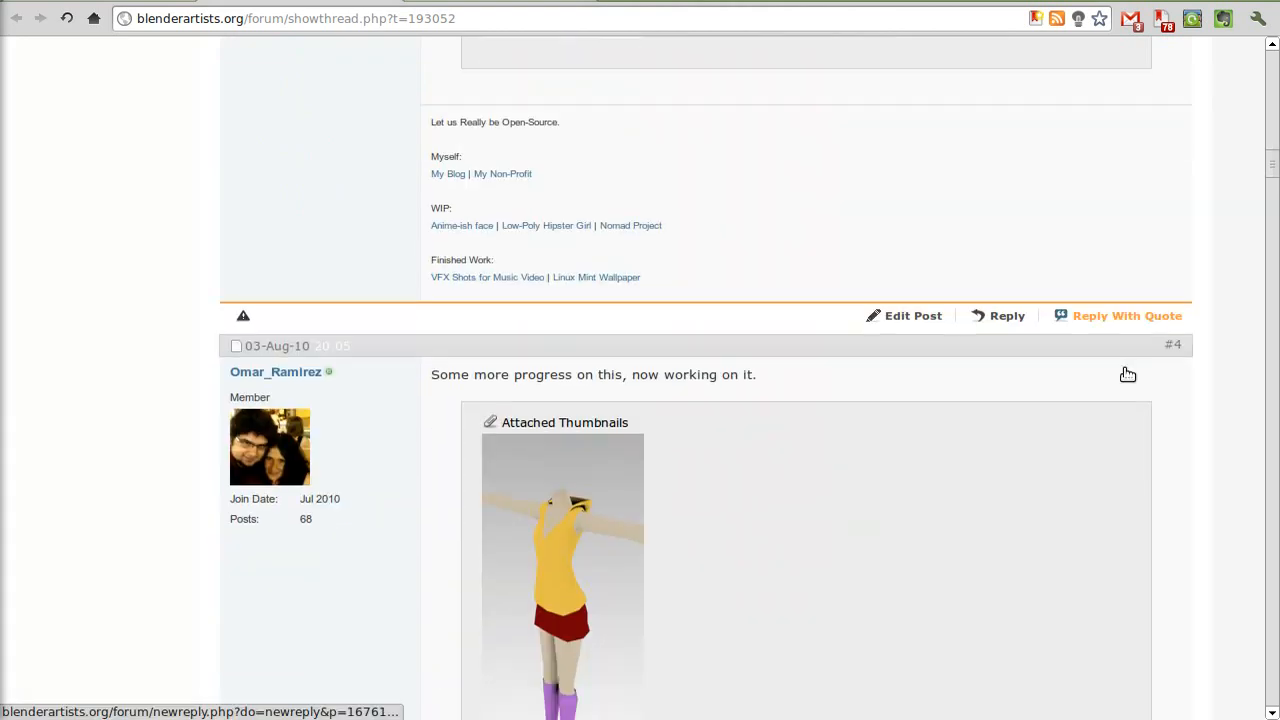
scroll(1125, 370, "down", 4)
scroll(1148, 374, "down", 8)
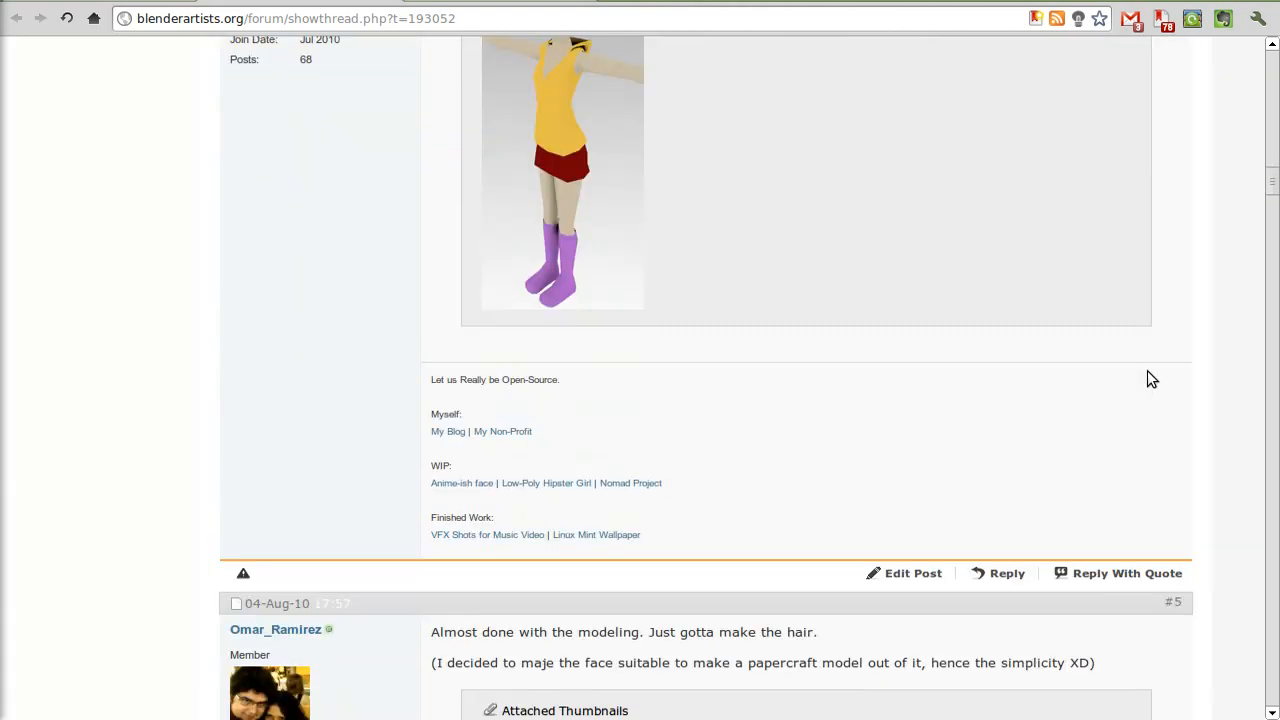
scroll(1148, 372, "down", 14)
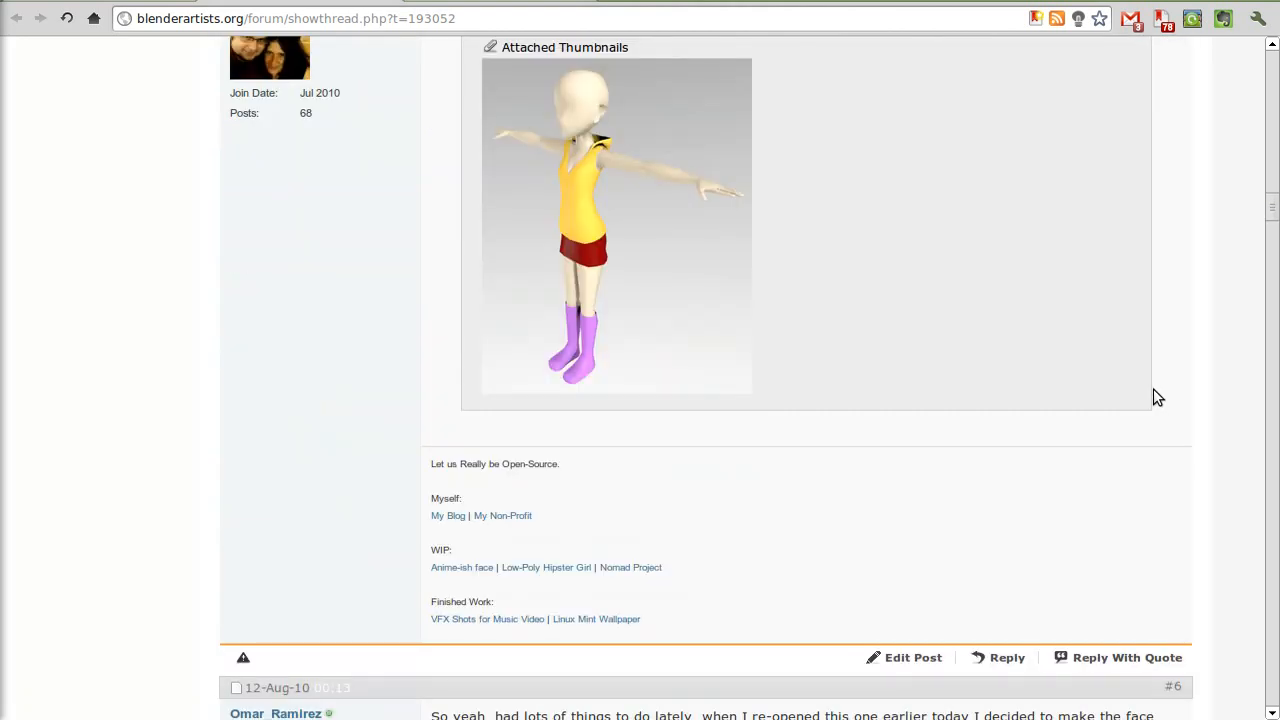
scroll(1153, 390, "down", 8)
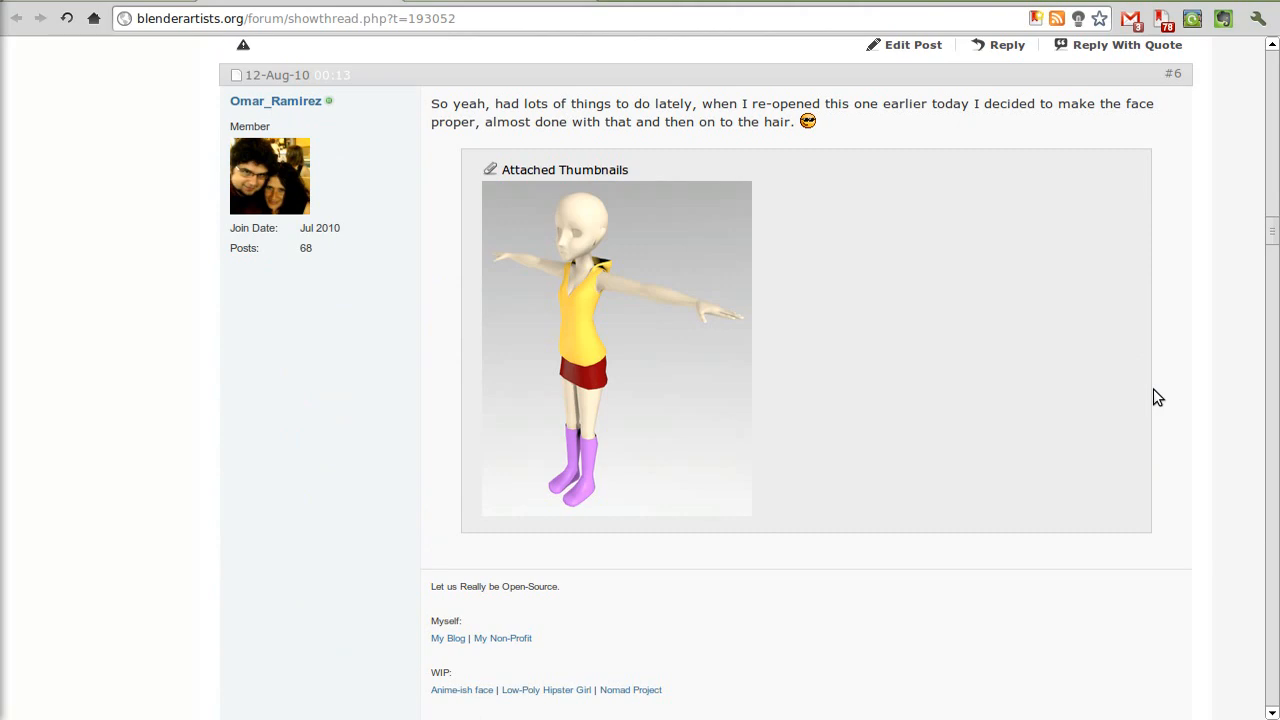
scroll(1153, 390, "down", 13)
scroll(1153, 397, "down", 17)
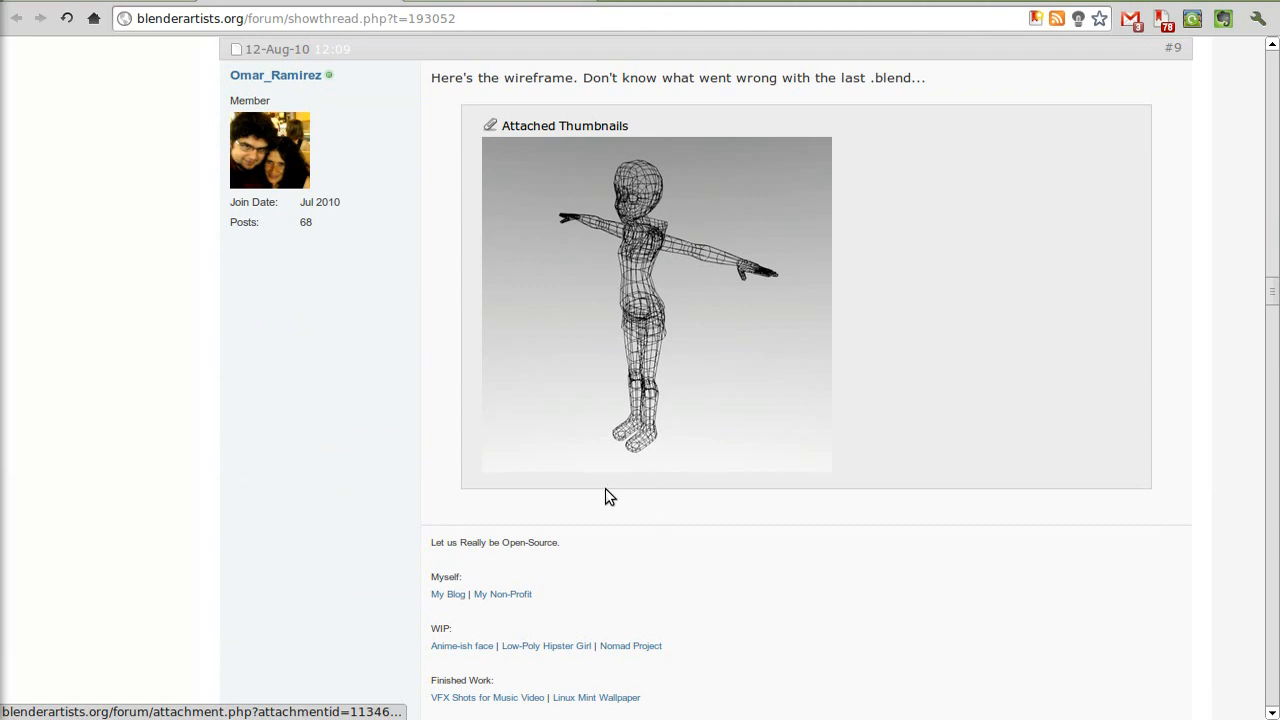
scroll(1088, 431, "up", 4)
scroll(1095, 432, "down", 3)
scroll(1092, 428, "down", 16)
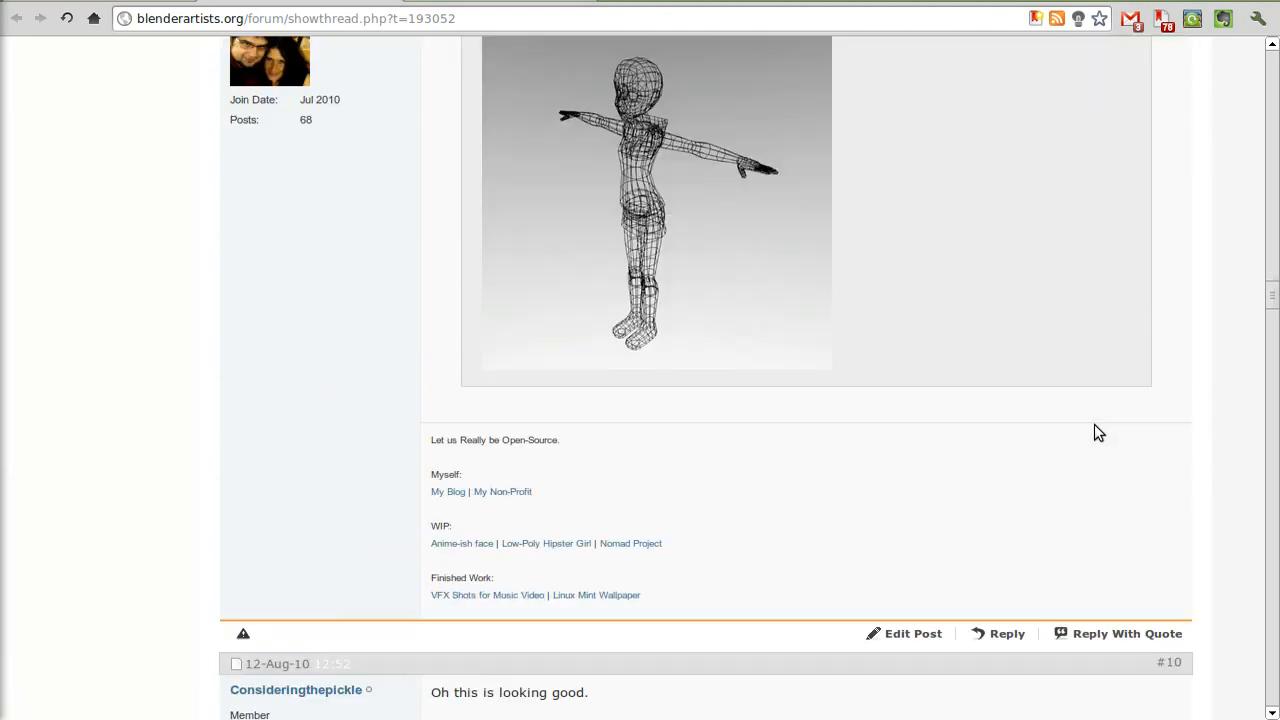
scroll(1094, 432, "down", 11)
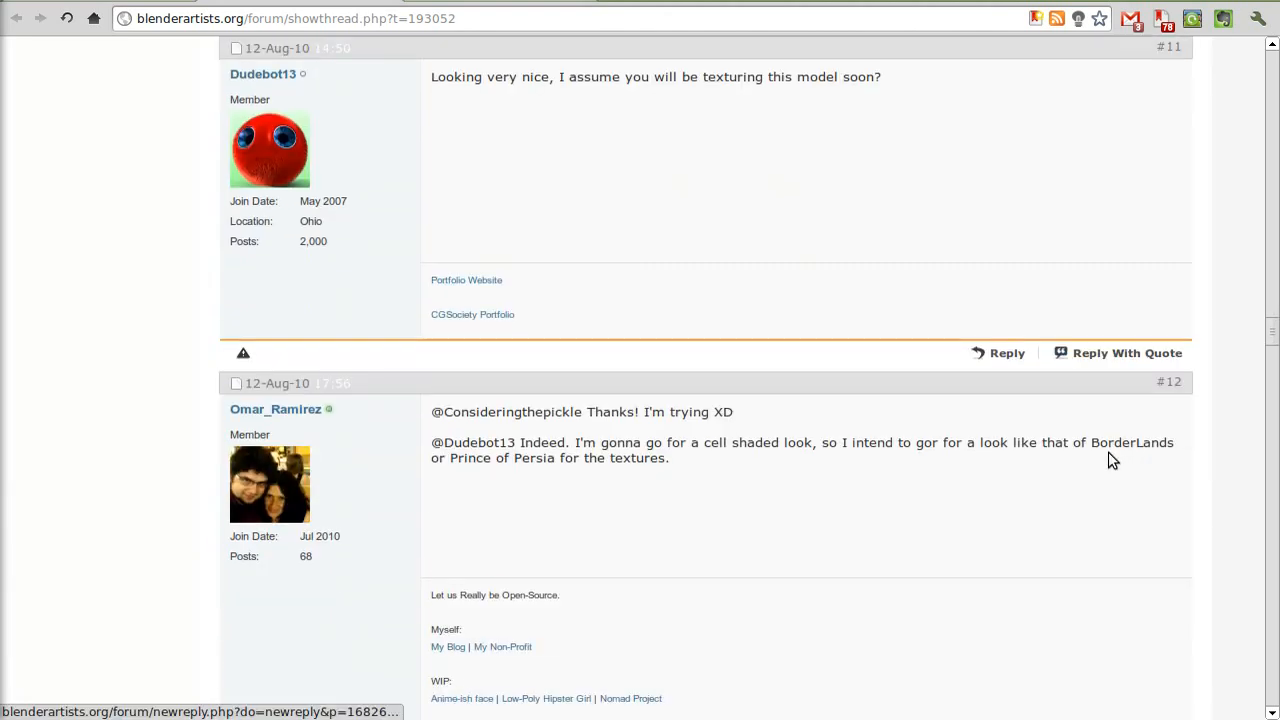
scroll(1106, 450, "down", 20)
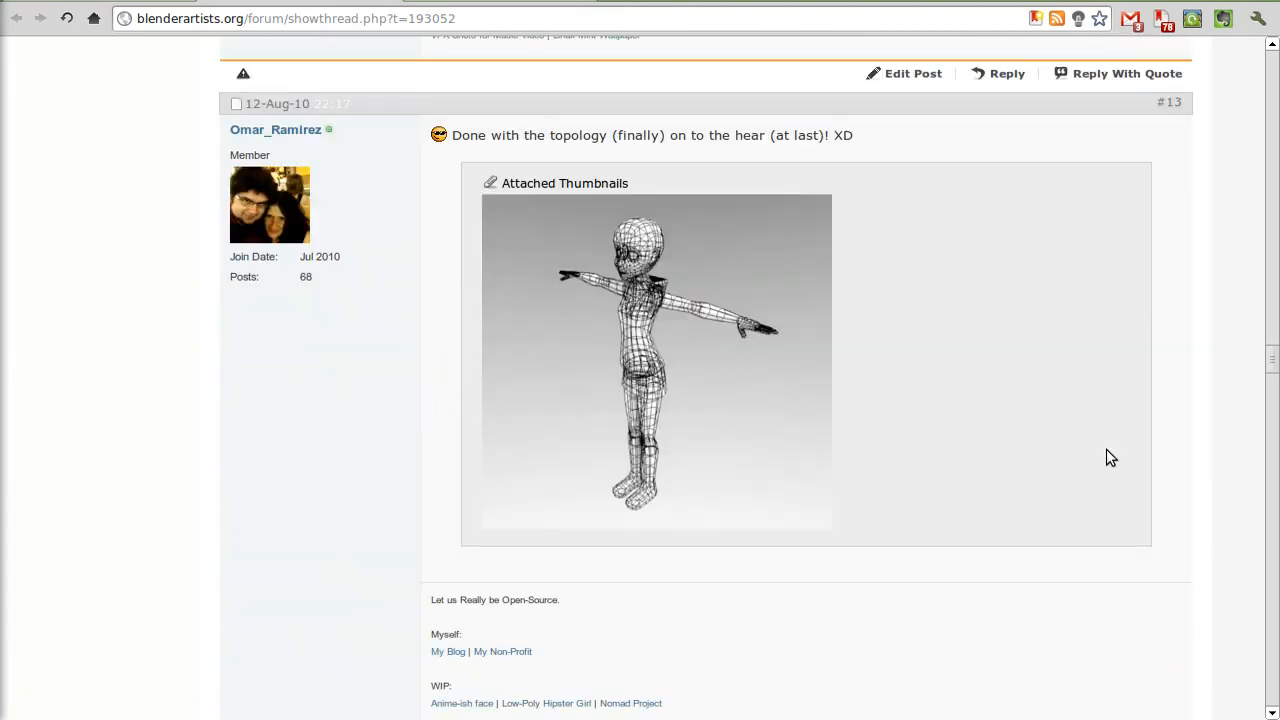
scroll(1106, 460, "down", 15)
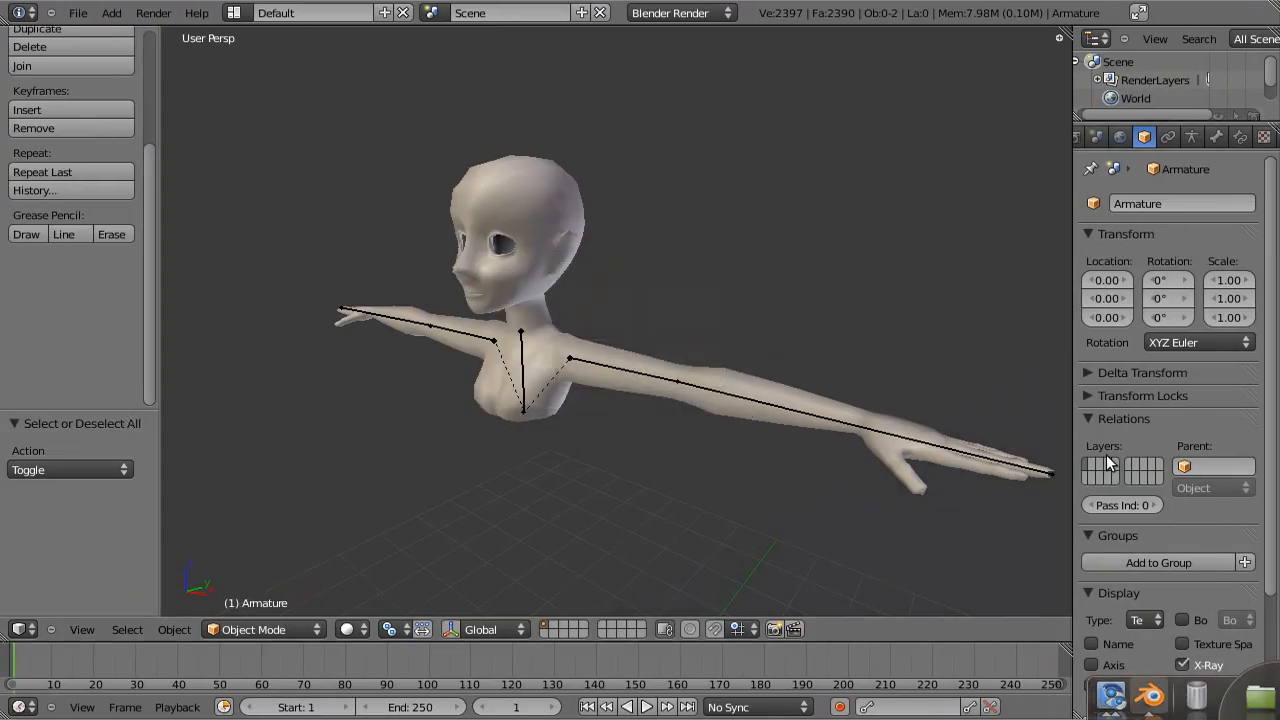
Switch back to Blender and frame the selected Body mesh in the front orthographic view.
key("KP_1")
key("KP_0")
key("KP_5")
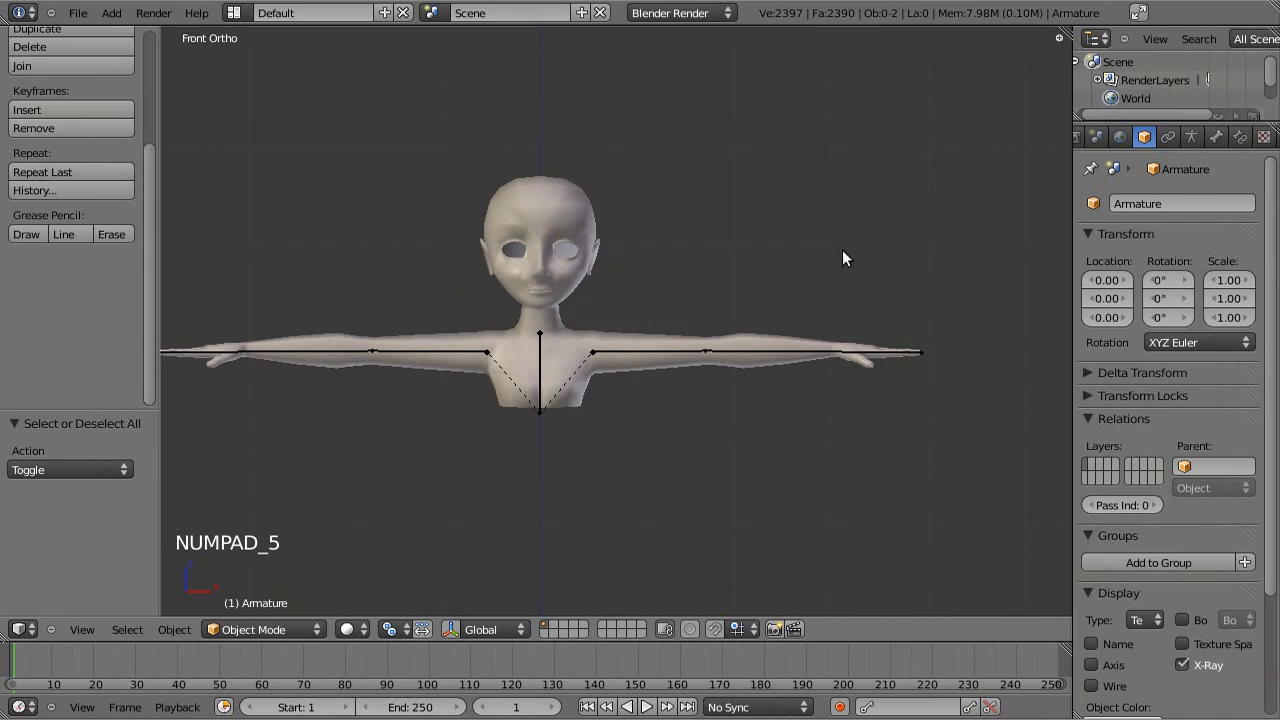
middle_click_drag(690, 252, 755, 256, "shift")
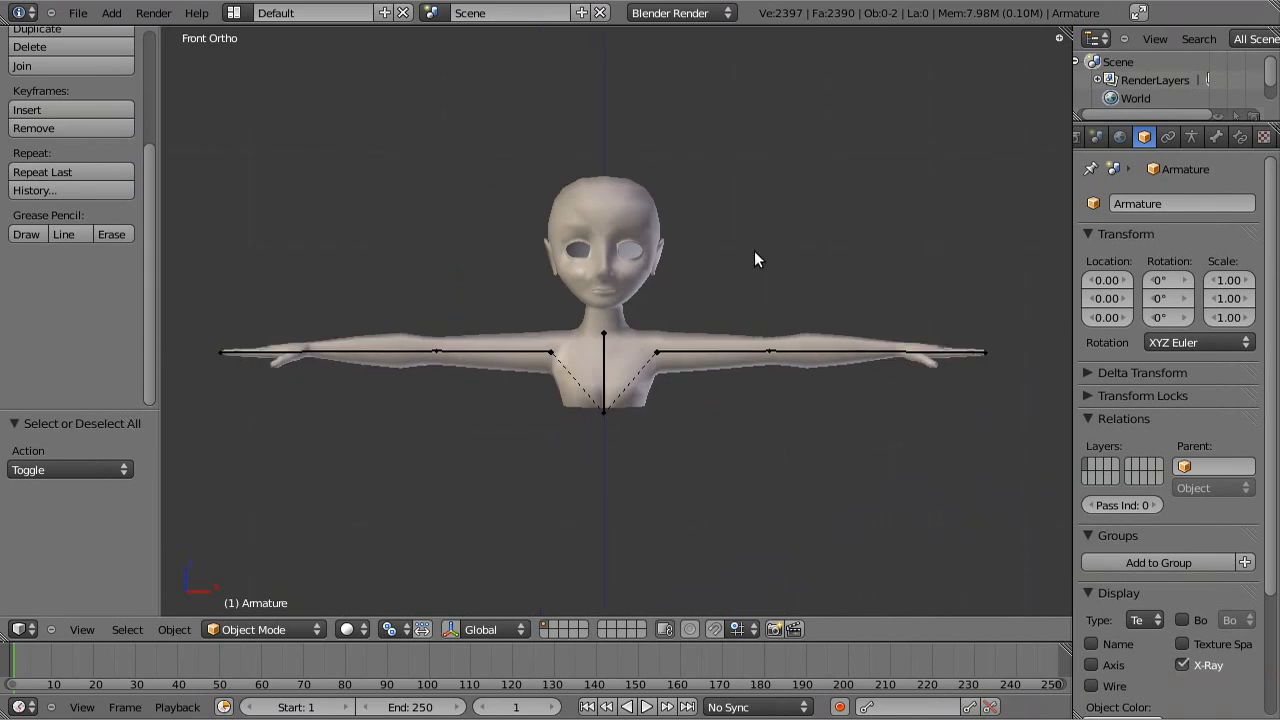
right_click(610, 370)
key("KP_Decimal")
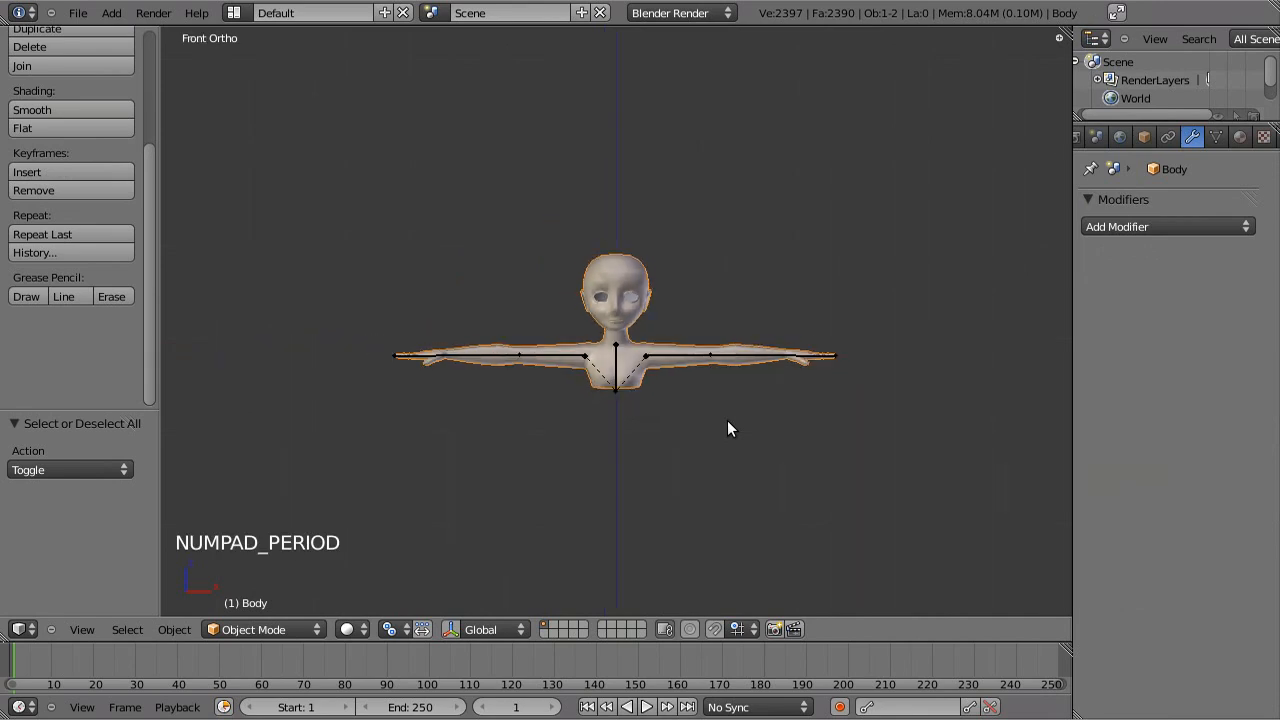
scroll(836, 369, "up", 4)
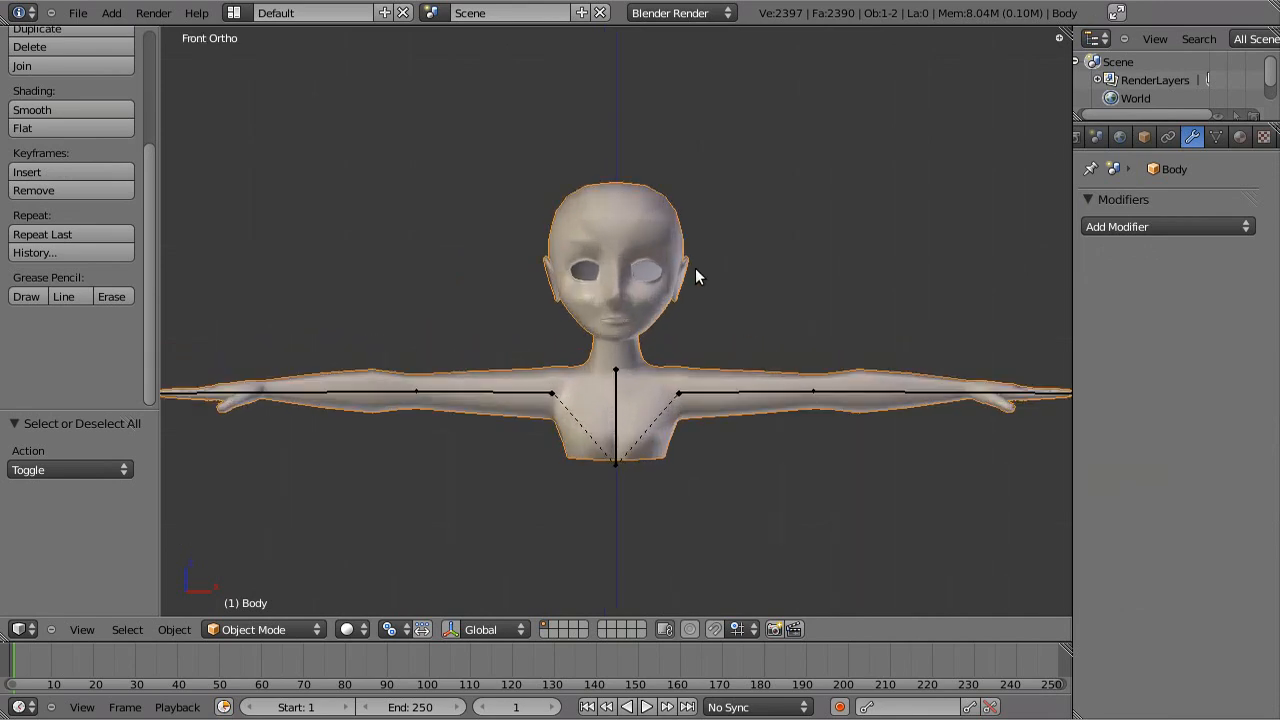
scroll(744, 262, "down", 1)
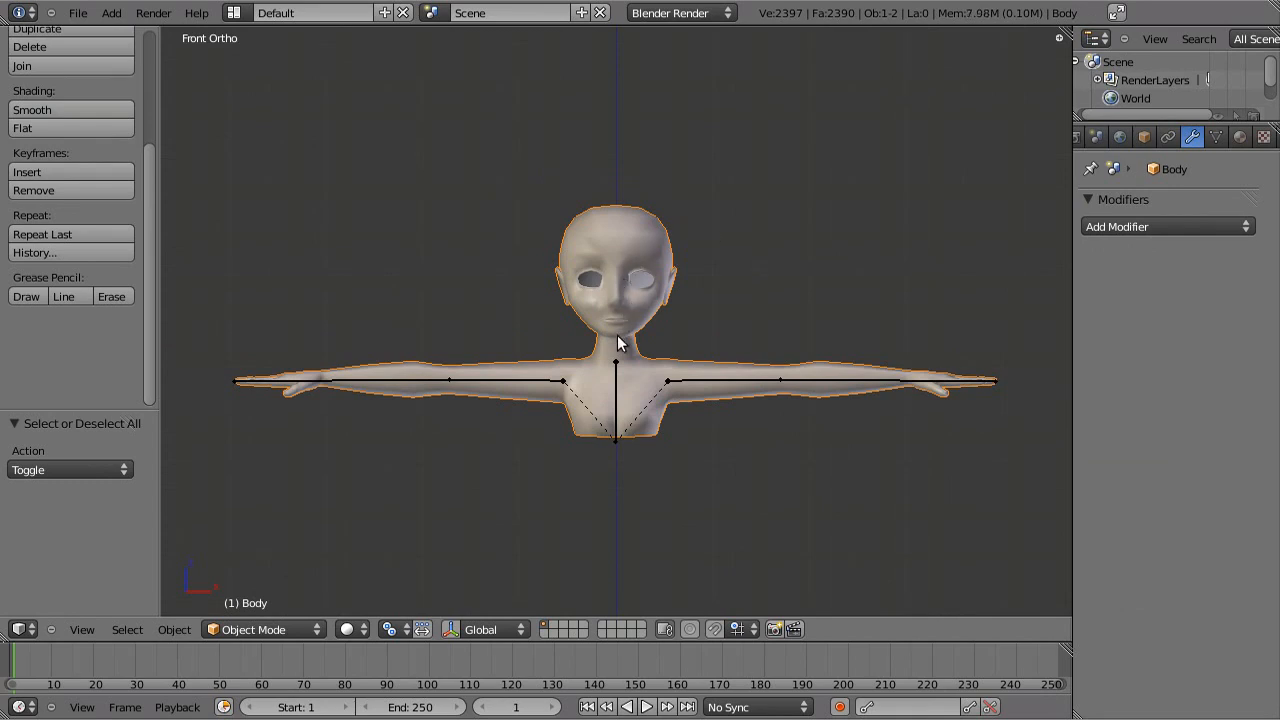
Try to parent the Body mesh to the armature with envelope weights.
key("a")
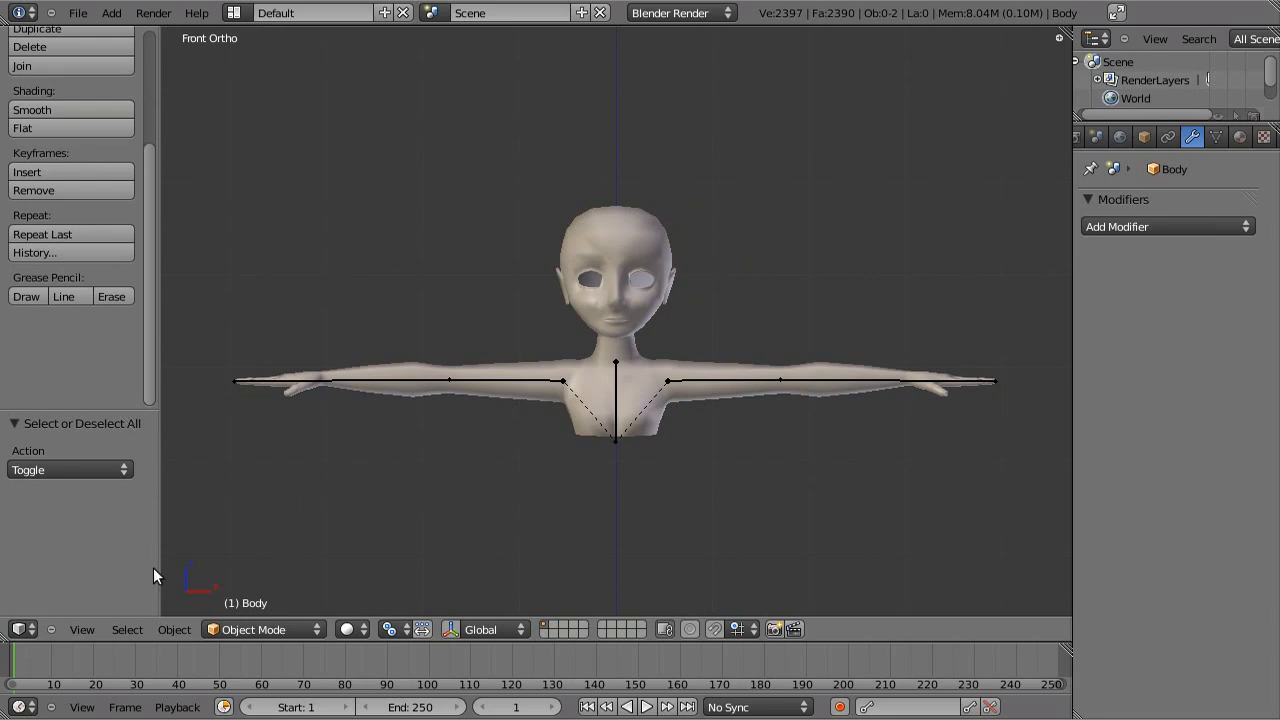
key("a")
key("a")
key("a")
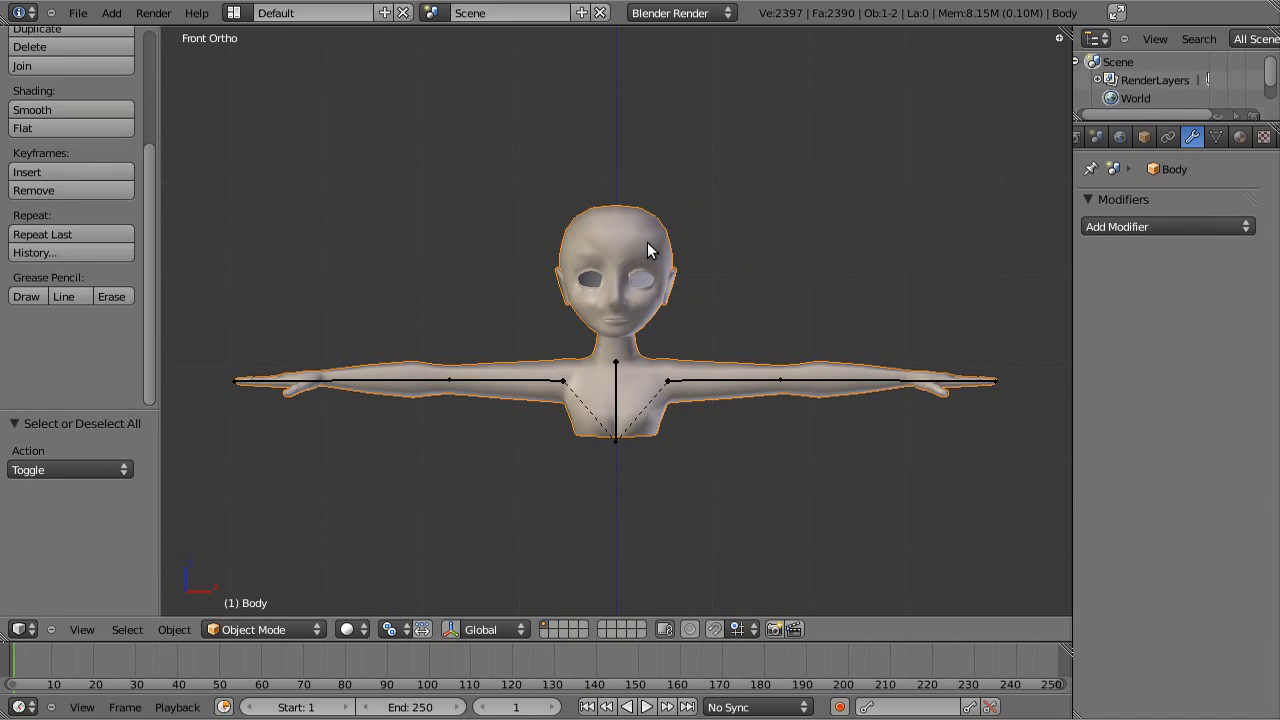
right_click(614, 390, "shift")
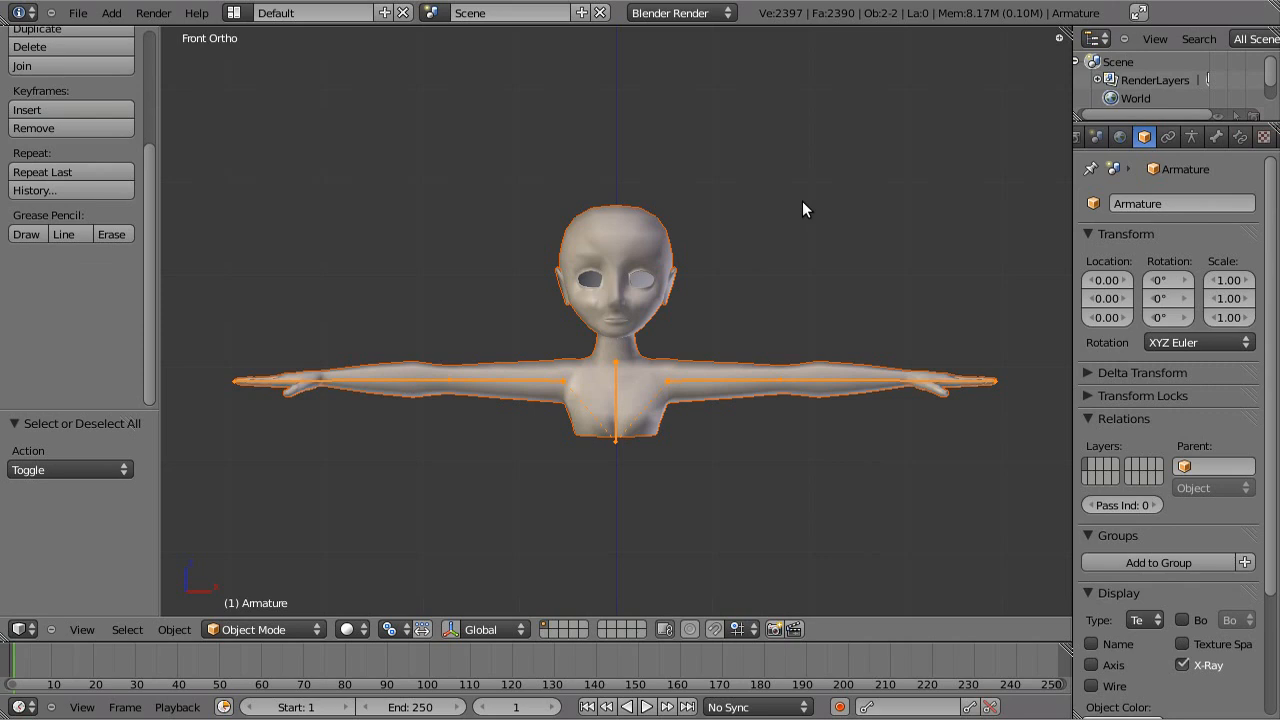
key("ctrl+p")
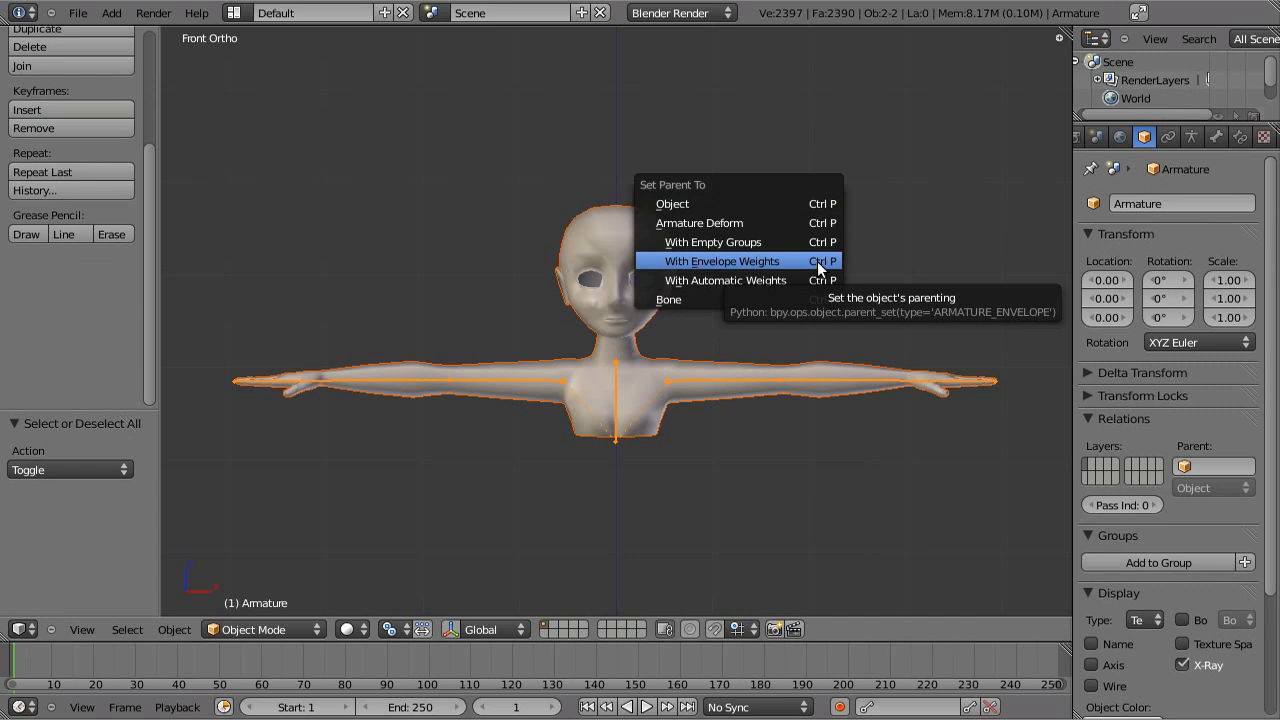
left_click(819, 262)
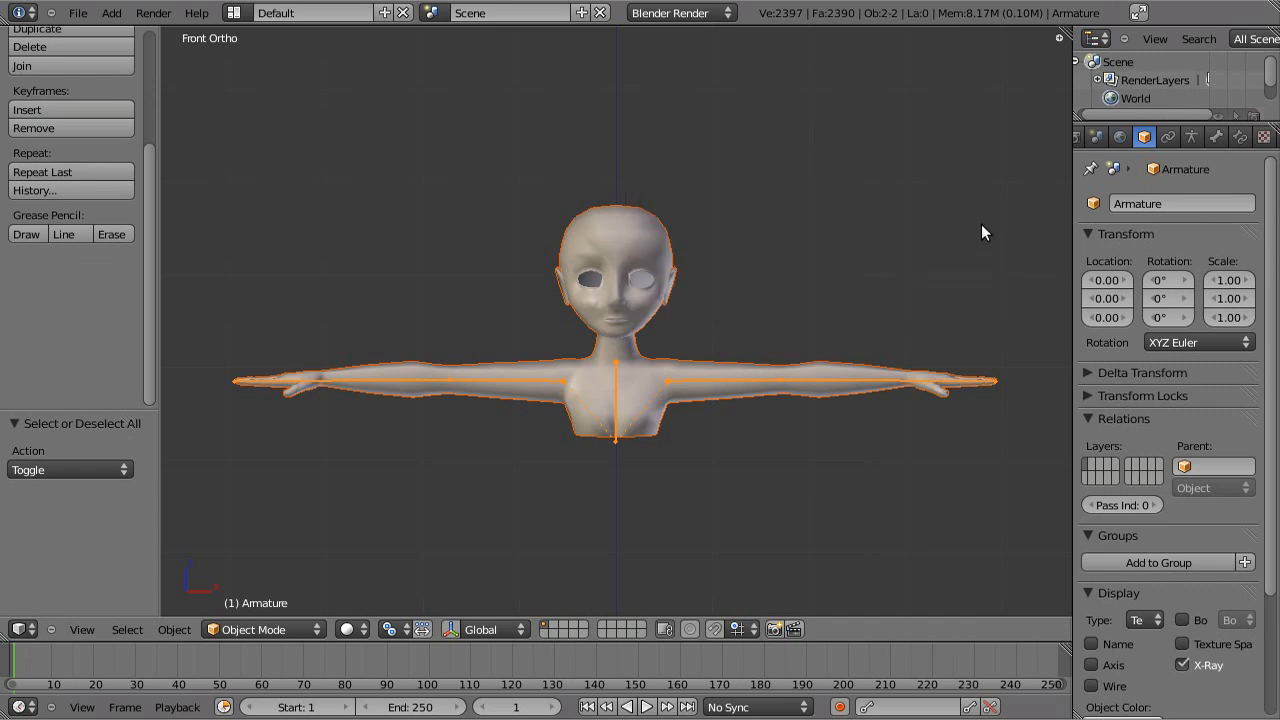
Put the armature into Edit Mode and set its bone display type to Envelope.
right_click(725, 378)
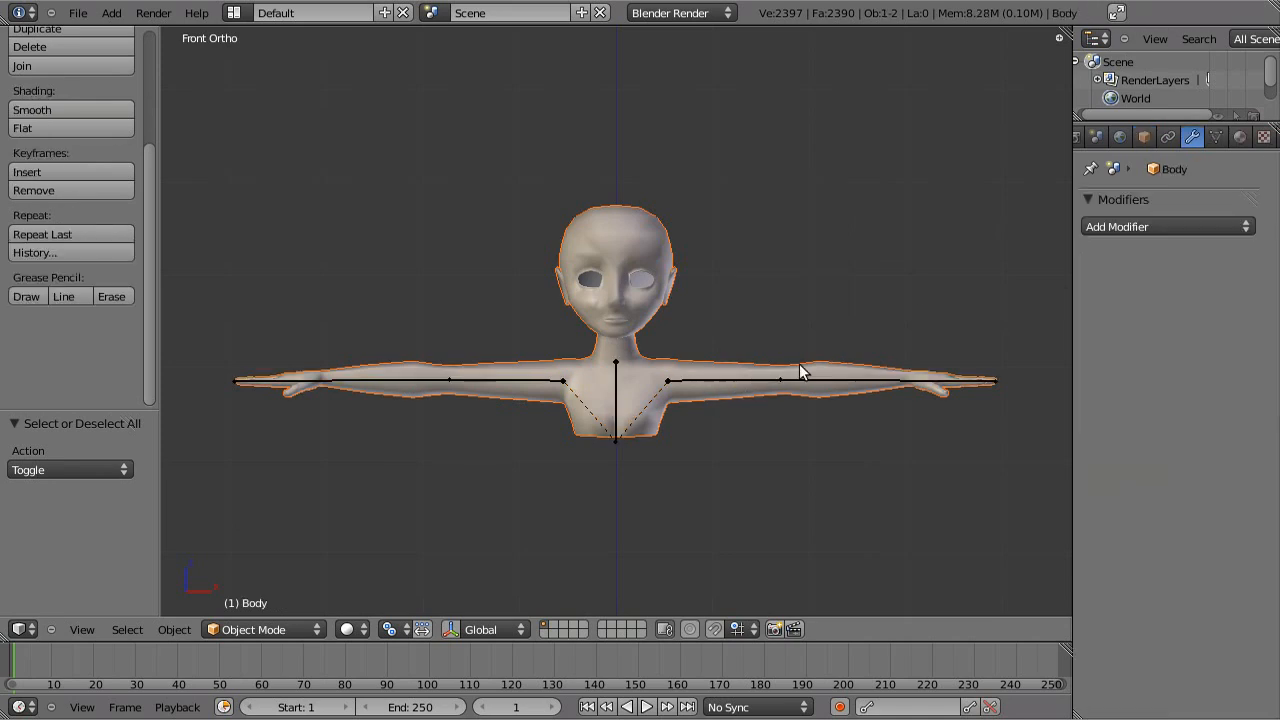
key("Tab")
key("Tab")
right_click(722, 380)
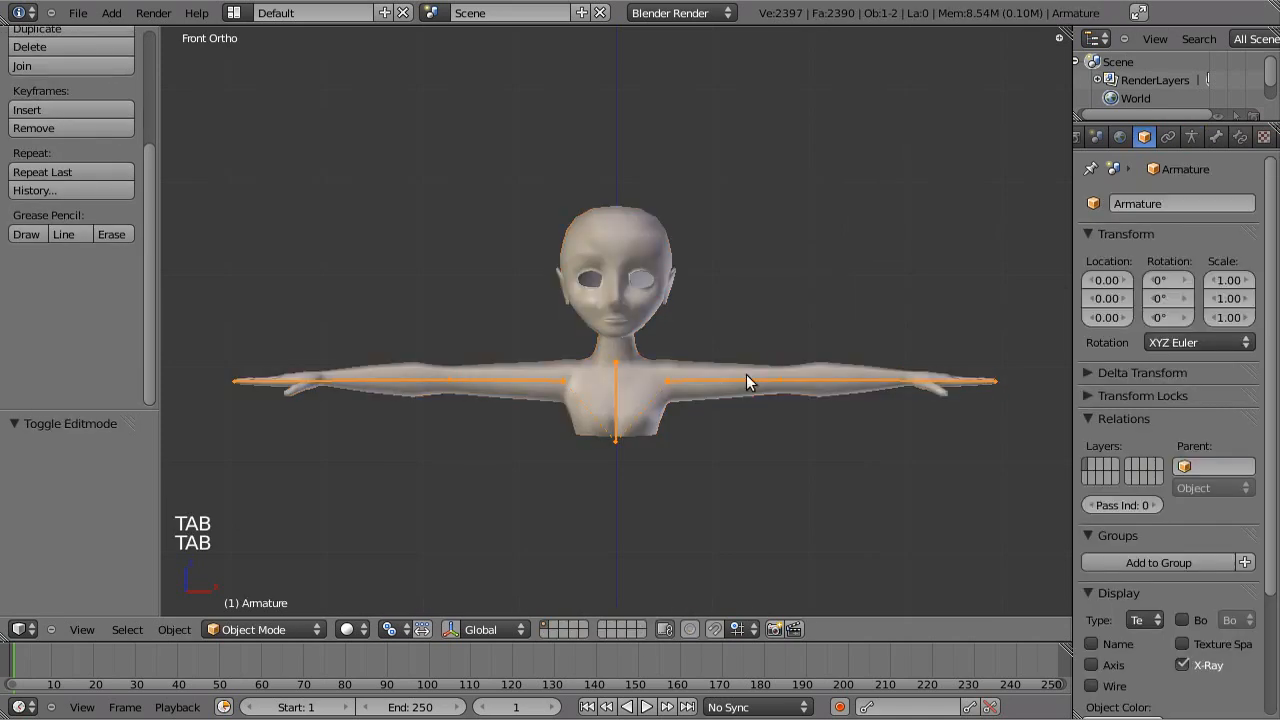
key("Tab")
left_click(1215, 137)
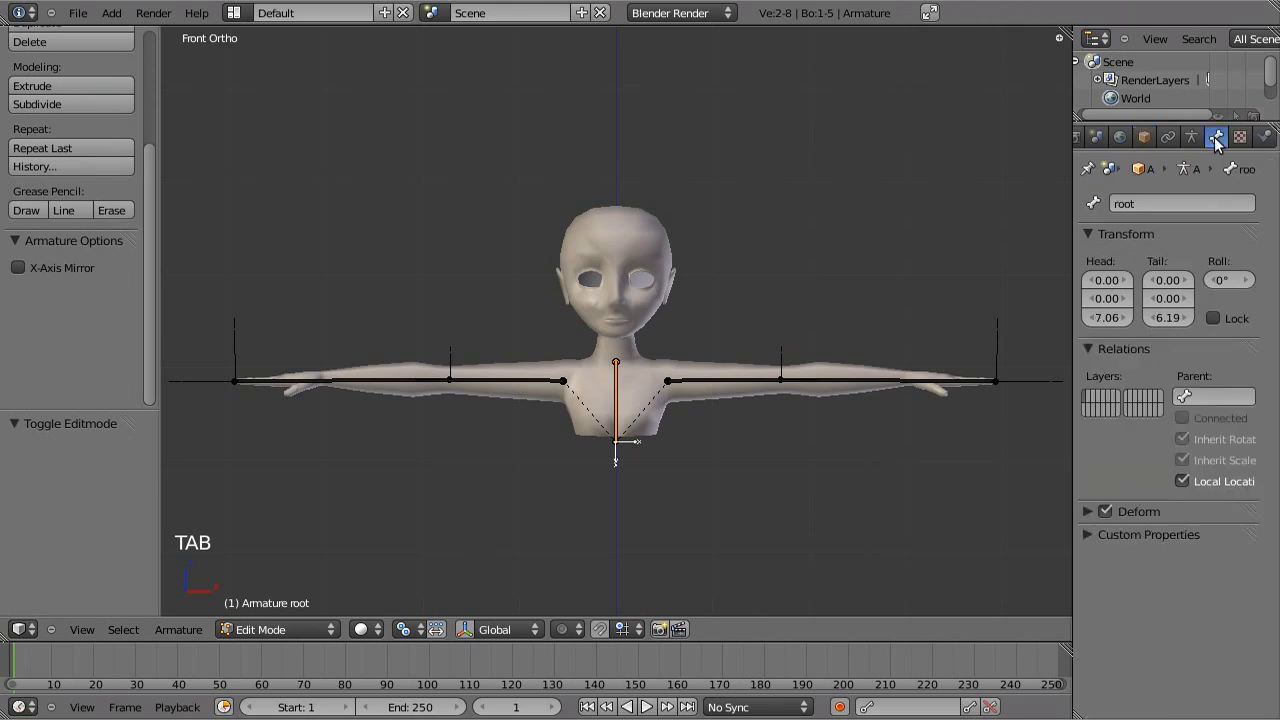
left_click(1193, 138)
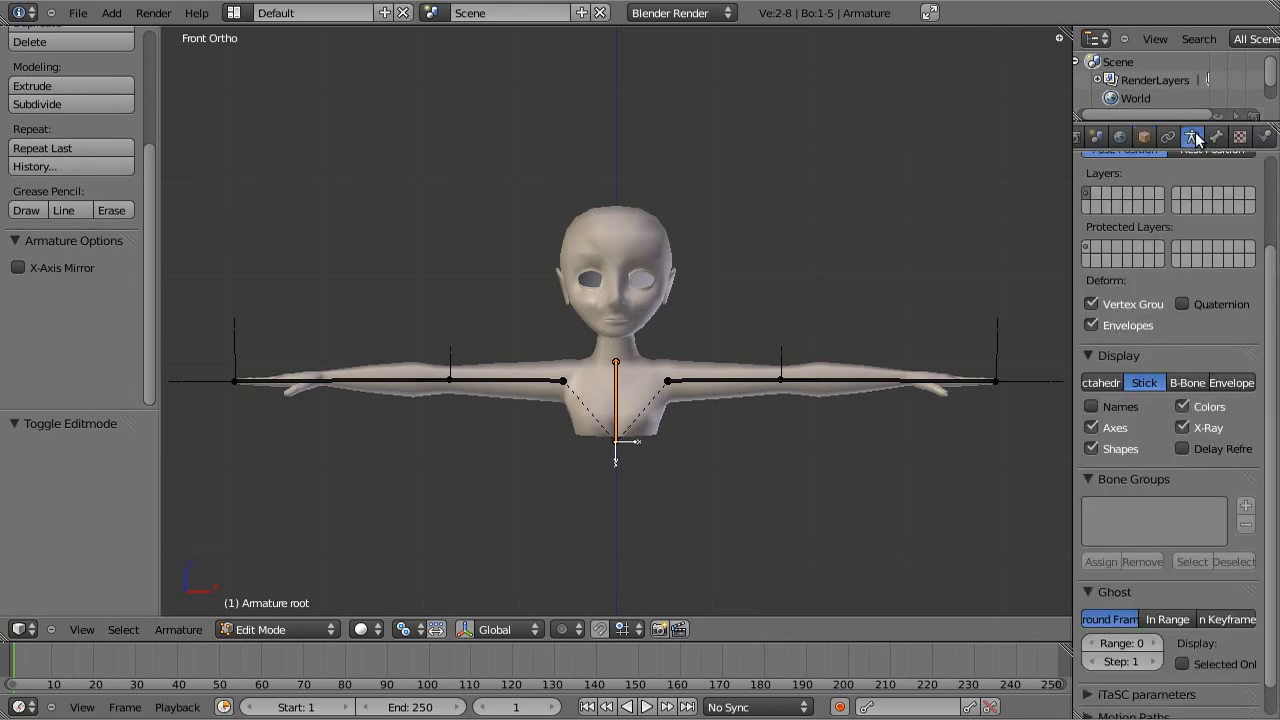
left_click(1240, 383)
scroll(726, 409, "up", 2)
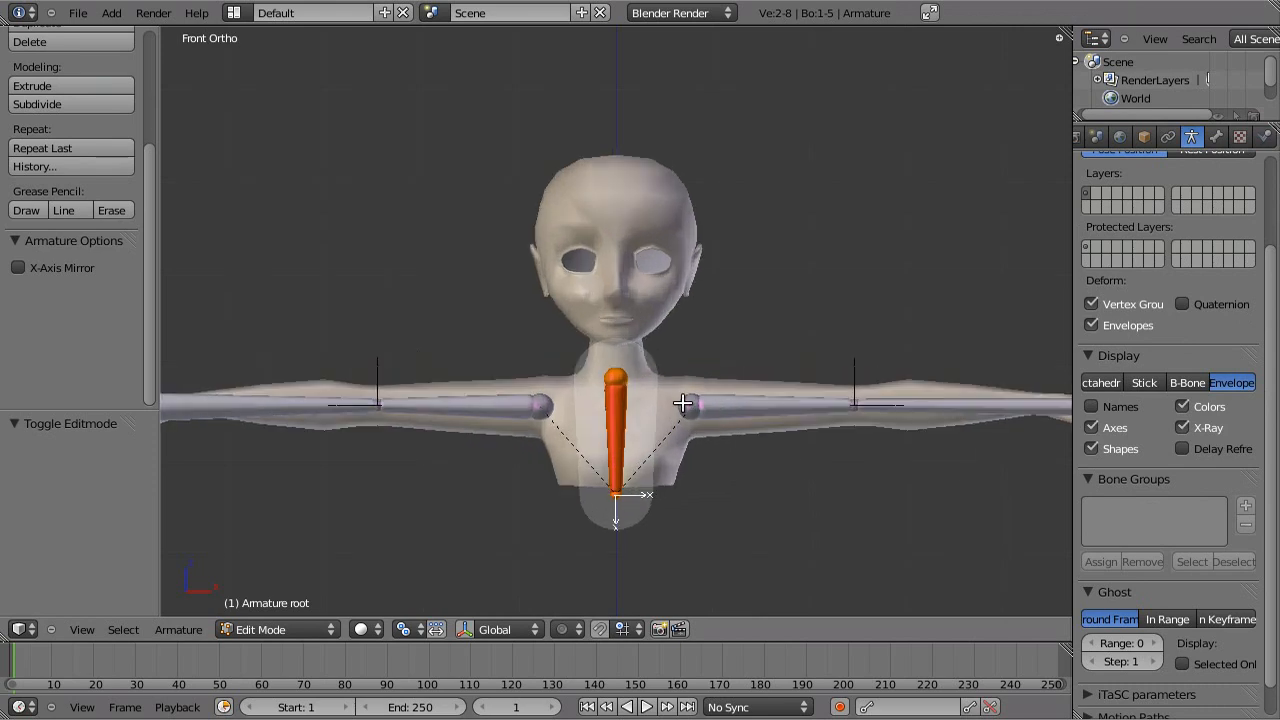
Try scaling the radius of the arm.l bone's shoulder joint and inspect the envelope around the arm.
right_click(688, 405)
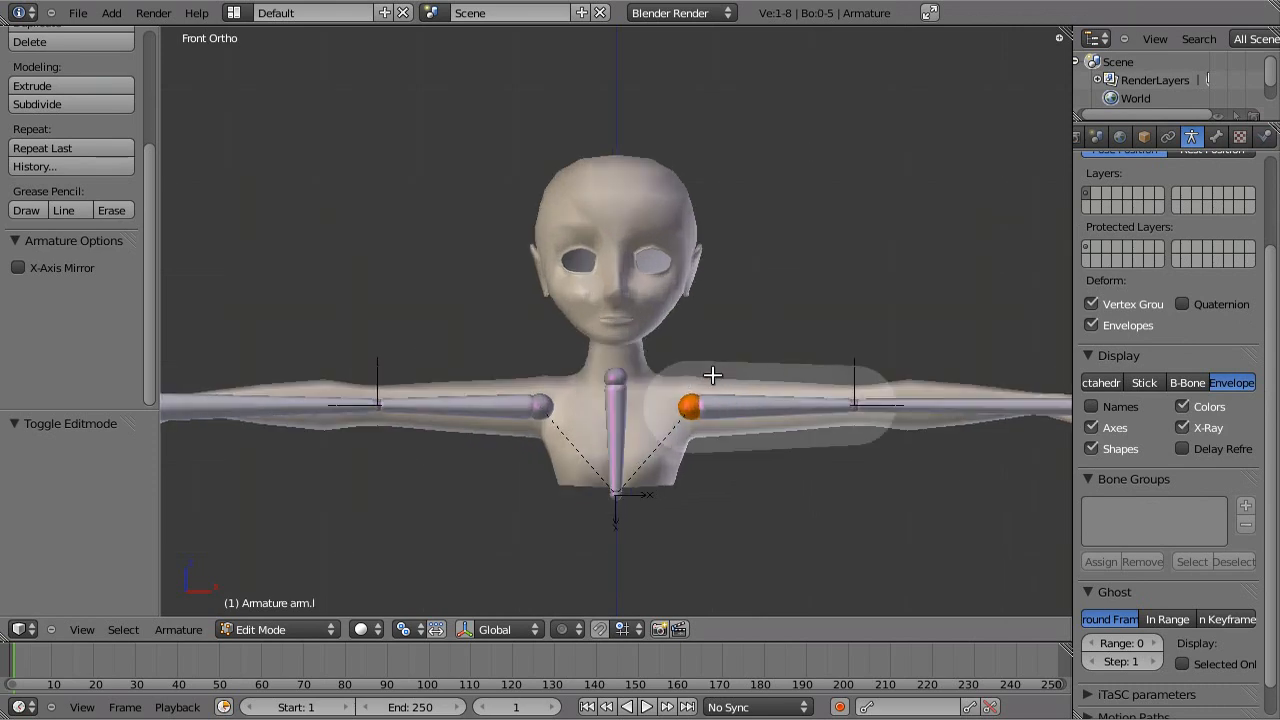
key("s")
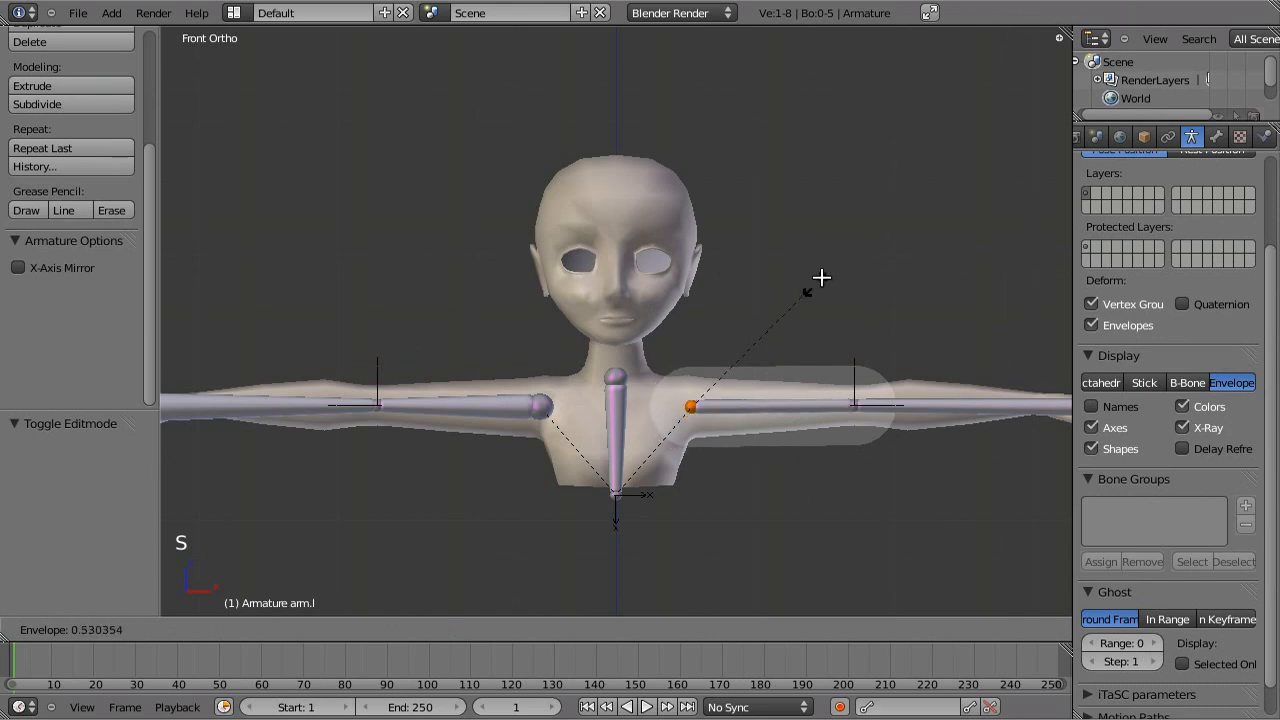
left_click(890, 274)
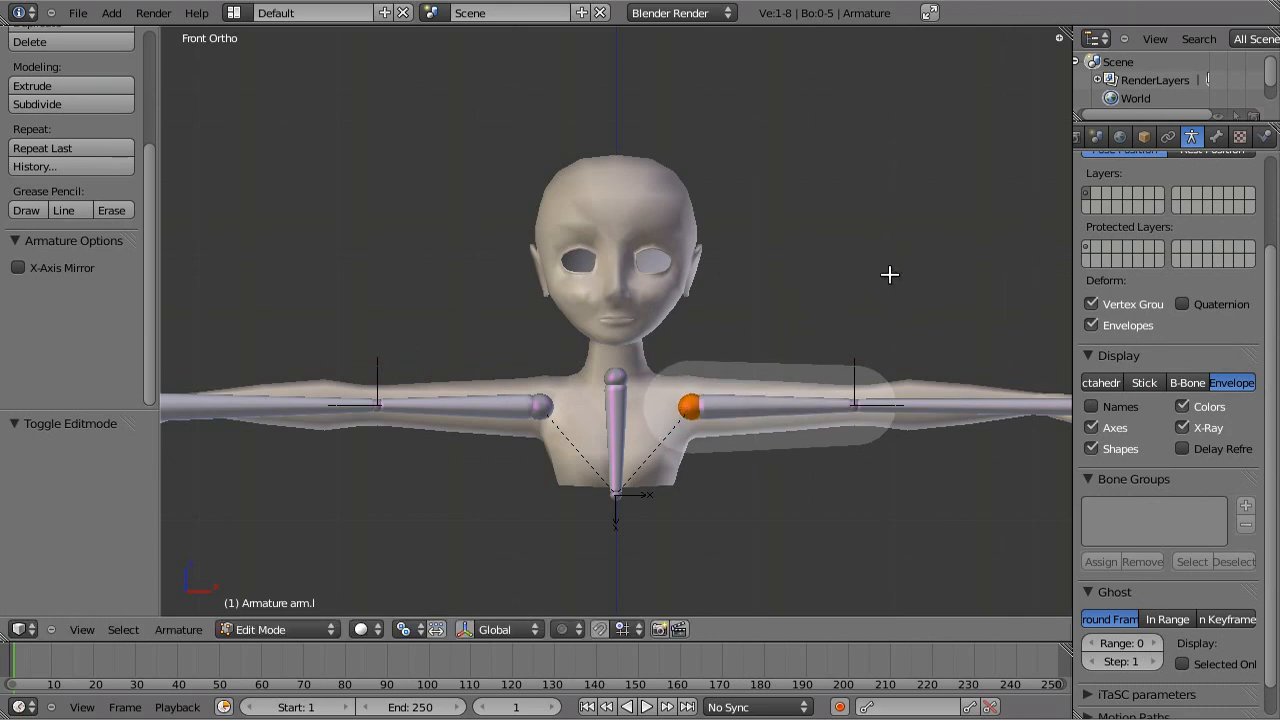
middle_click_drag(786, 289, 741, 303)
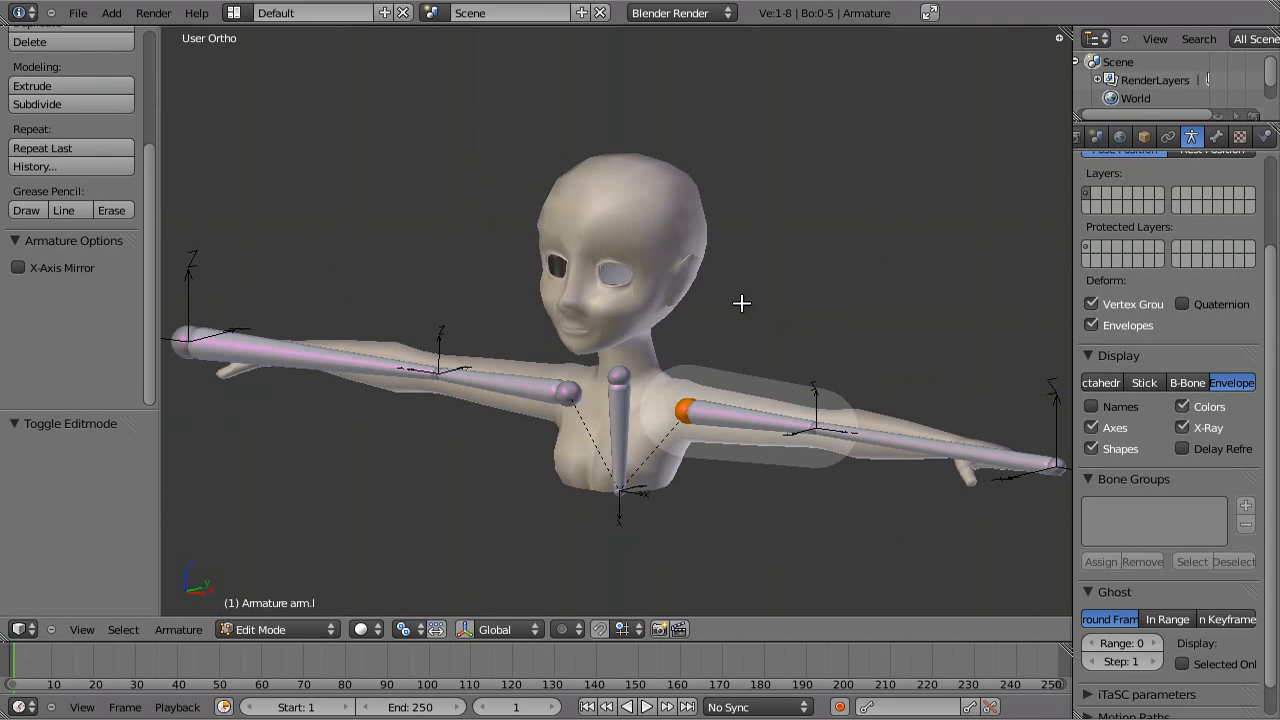
key("KP_1")
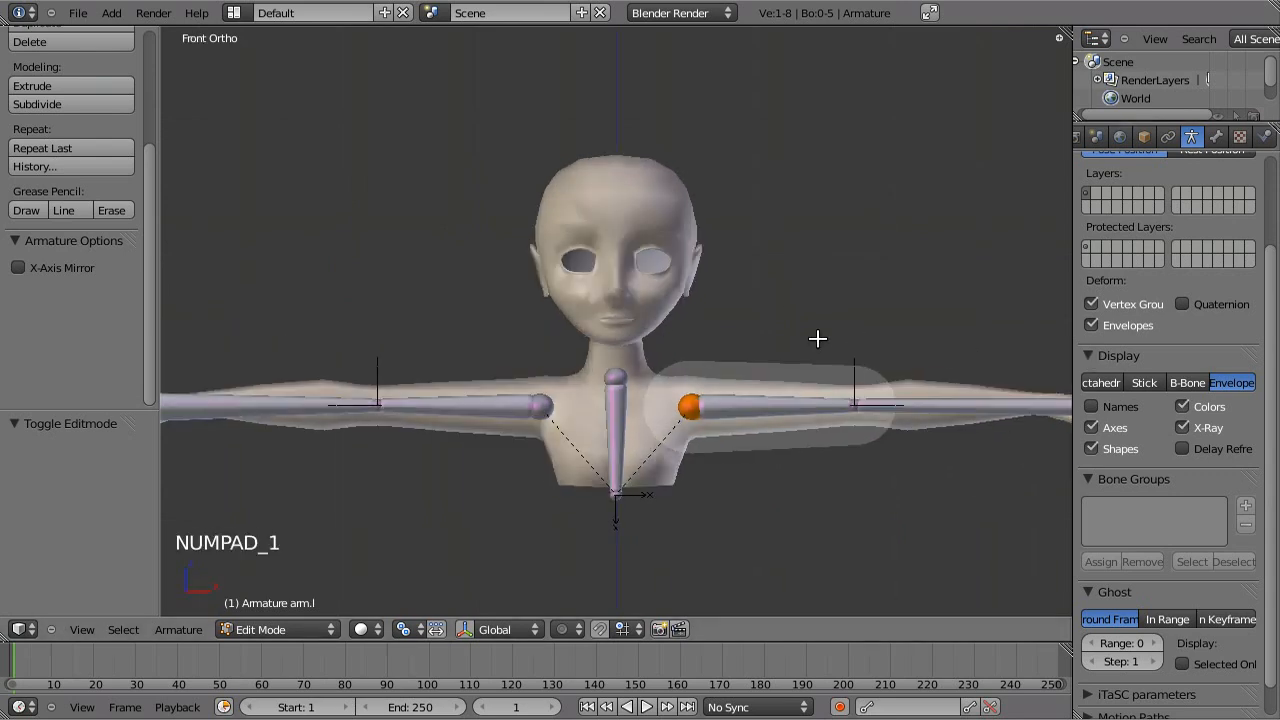
Change the armature's bone display type to Stick with all bones selected and return to Object Mode.
key("a")
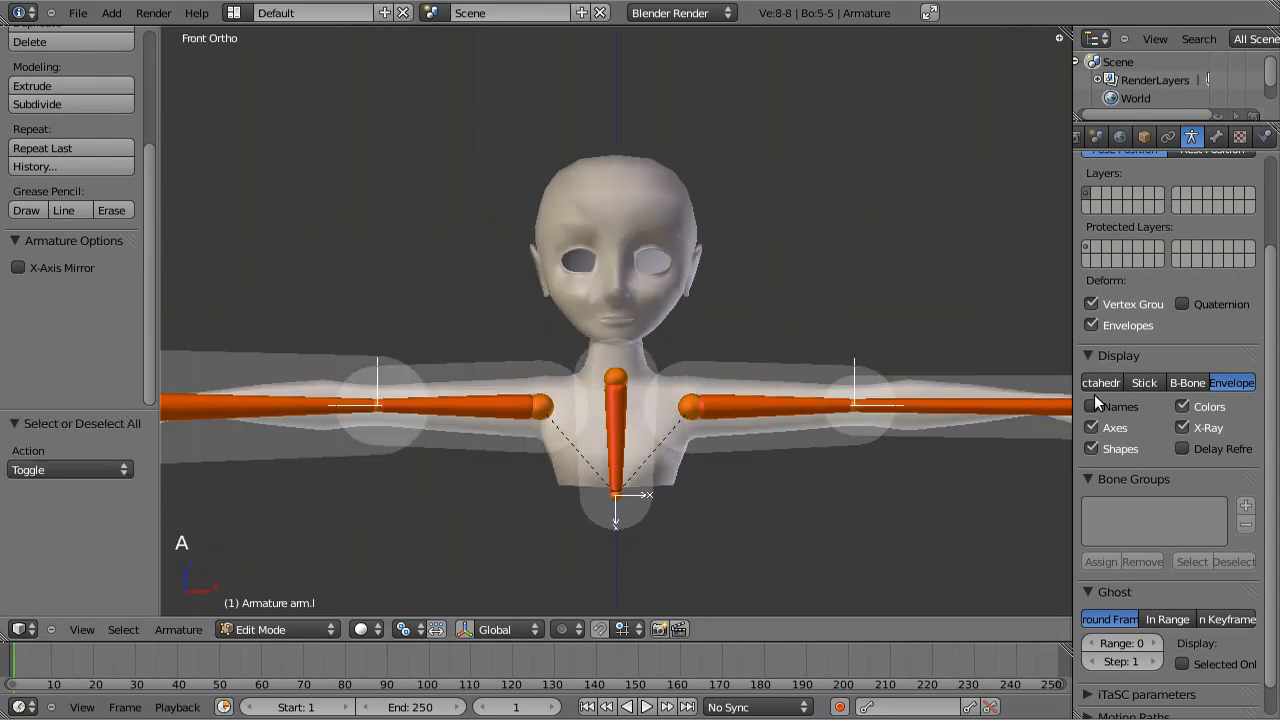
left_click(1145, 383)
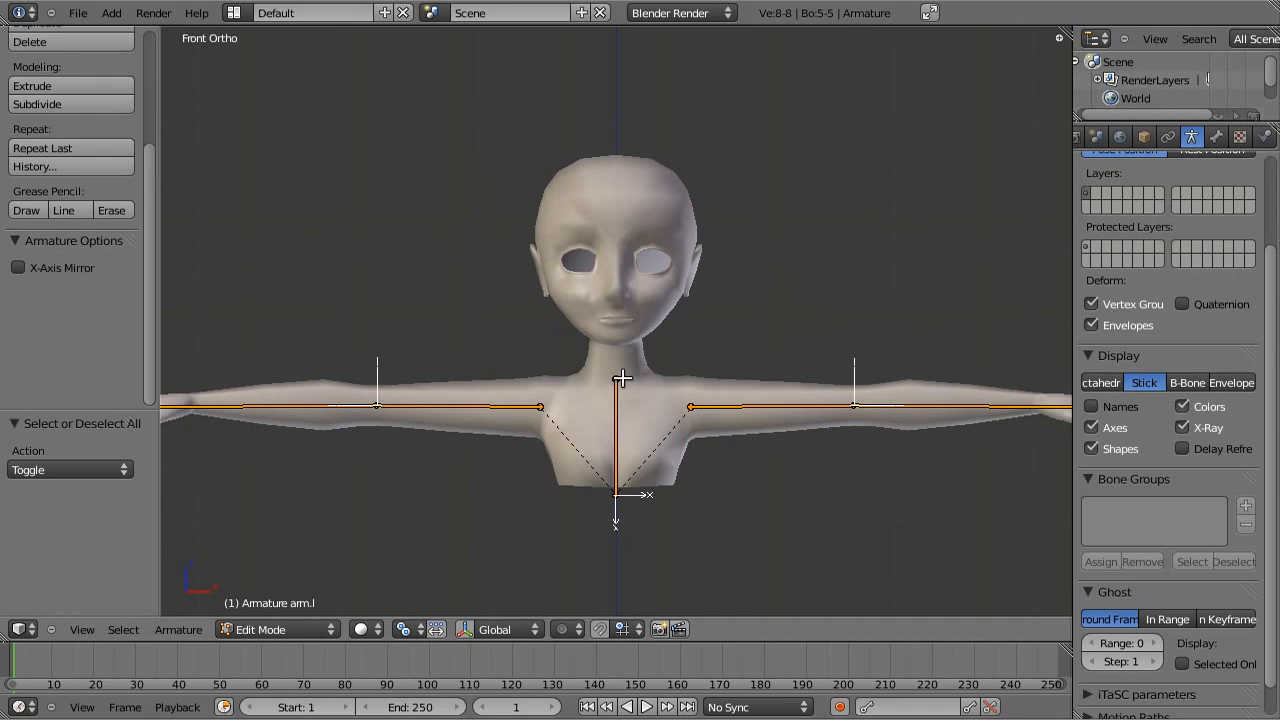
key("Tab")
Parent the Body mesh to the armature using Armature Deform With Empty Groups.
right_click(647, 291)
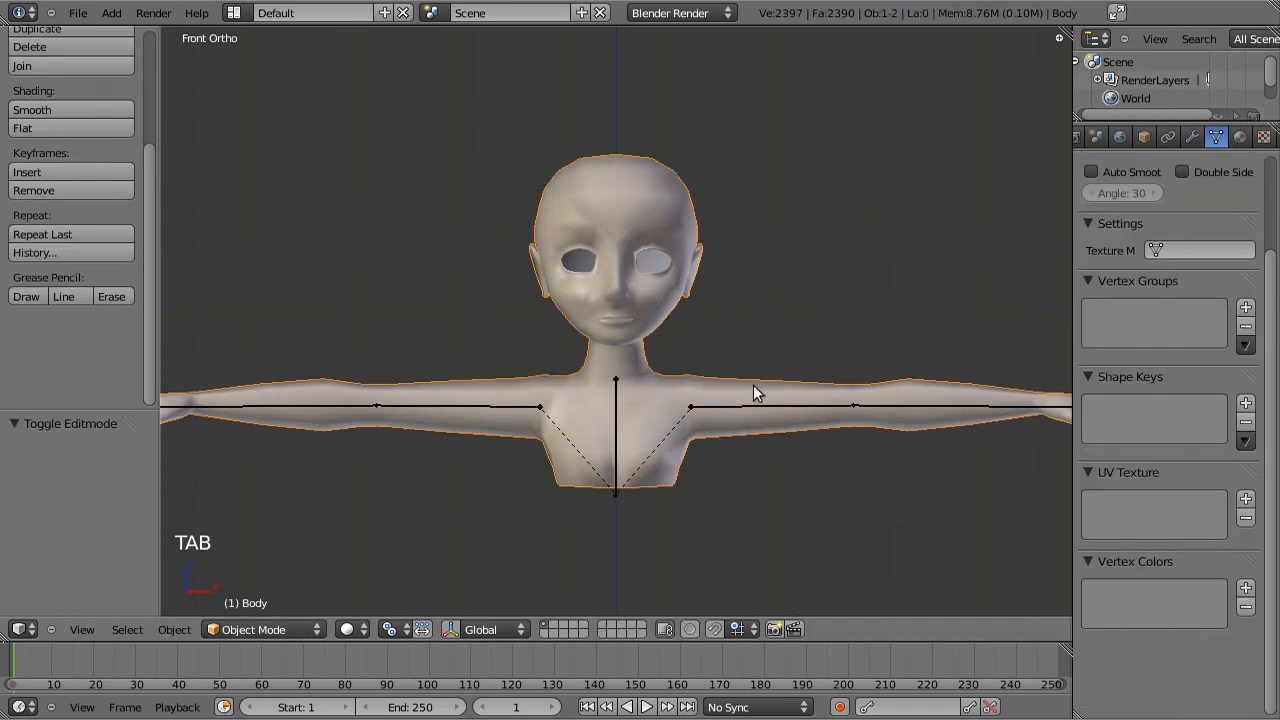
right_click(618, 411, "shift")
key("ctrl+p")
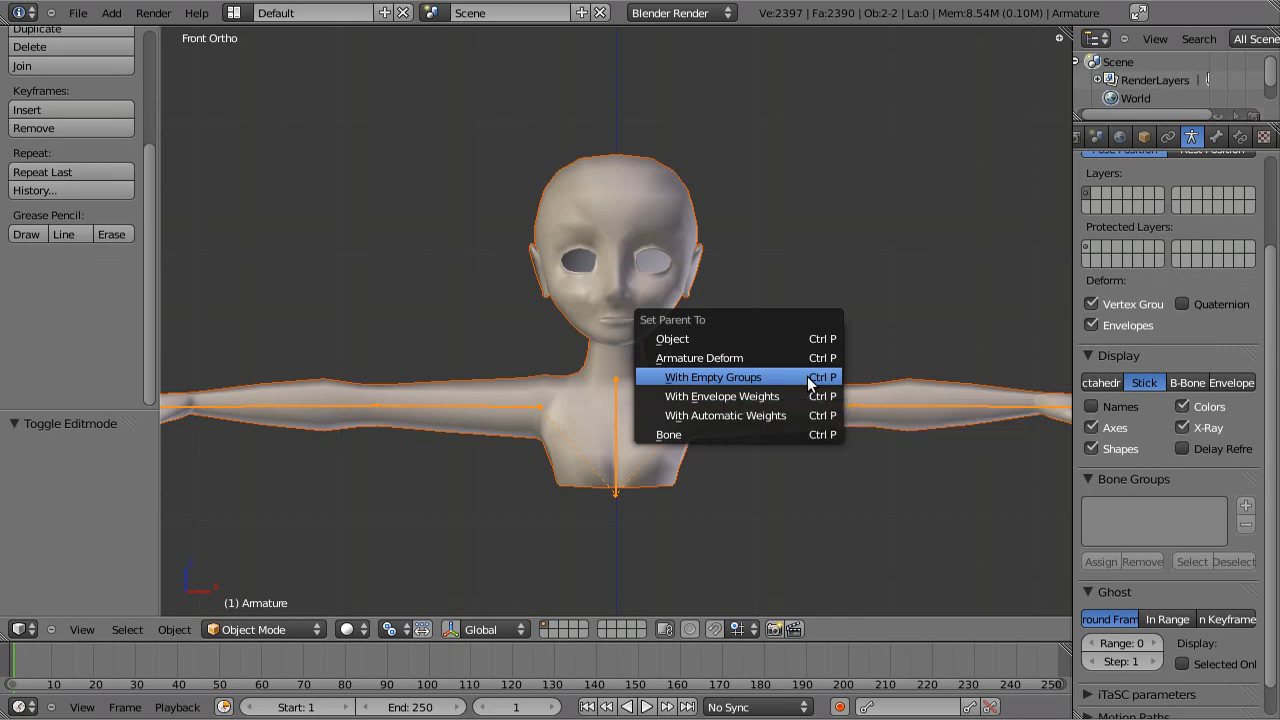
left_click(807, 376)
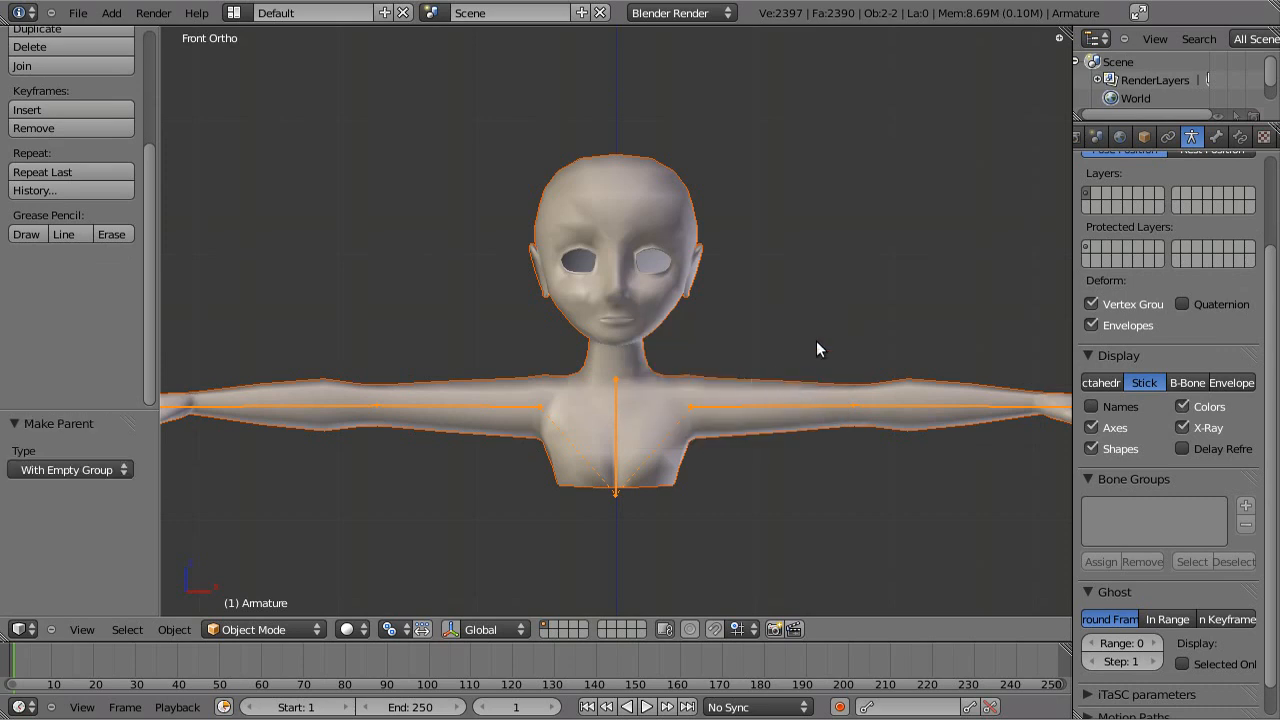
Deselect everything, check the armature, and select the Body mesh to examine its vertex groups.
key("a")
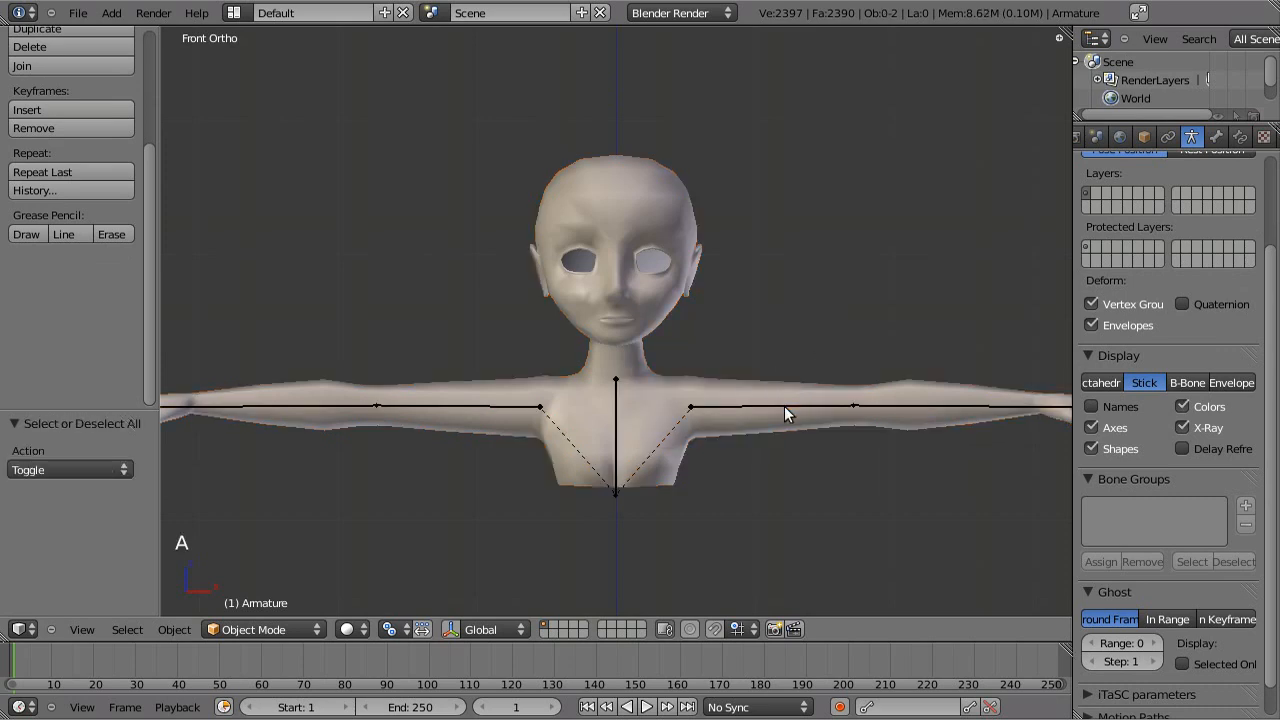
right_click(789, 405)
right_click(778, 407)
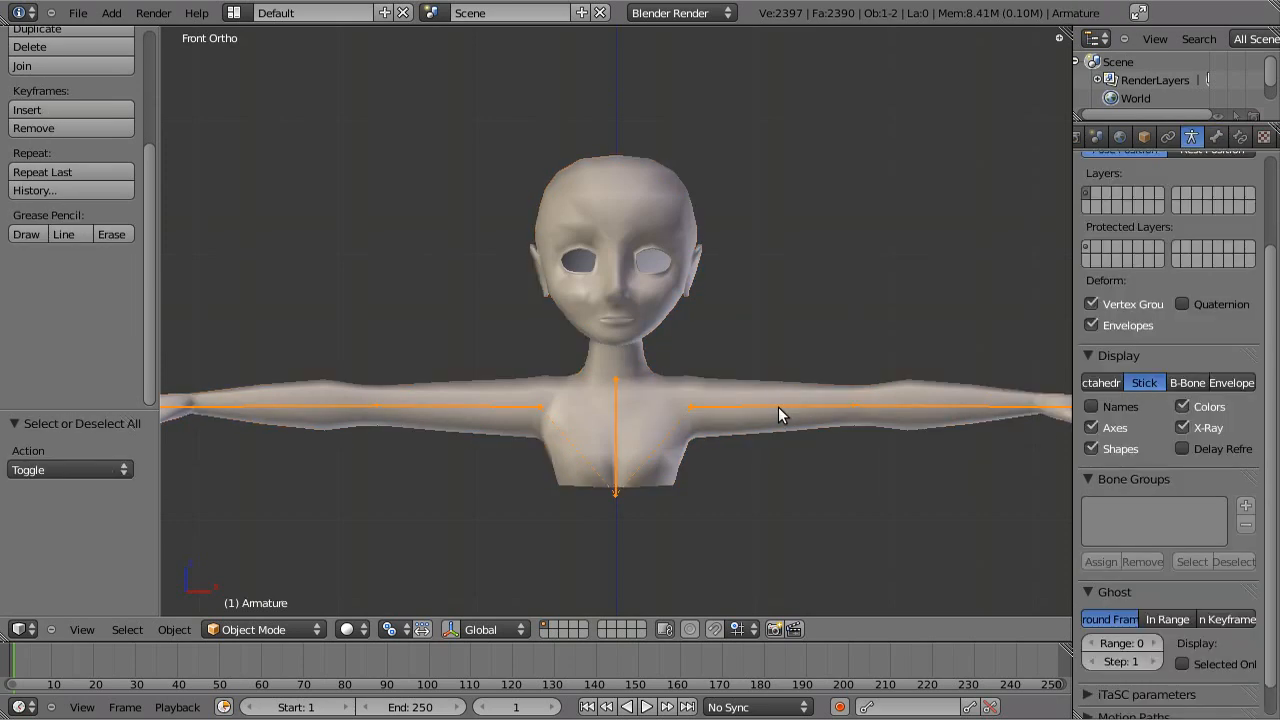
key("Tab")
key("Tab")
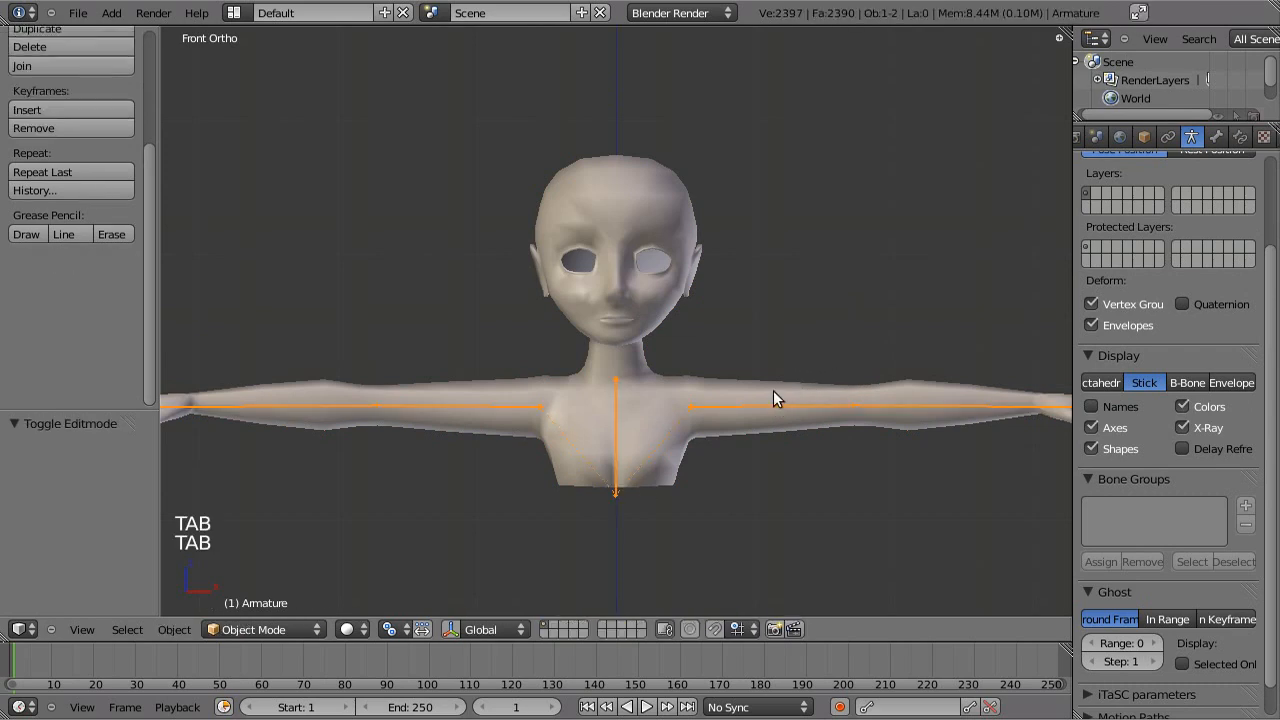
right_click(595, 424)
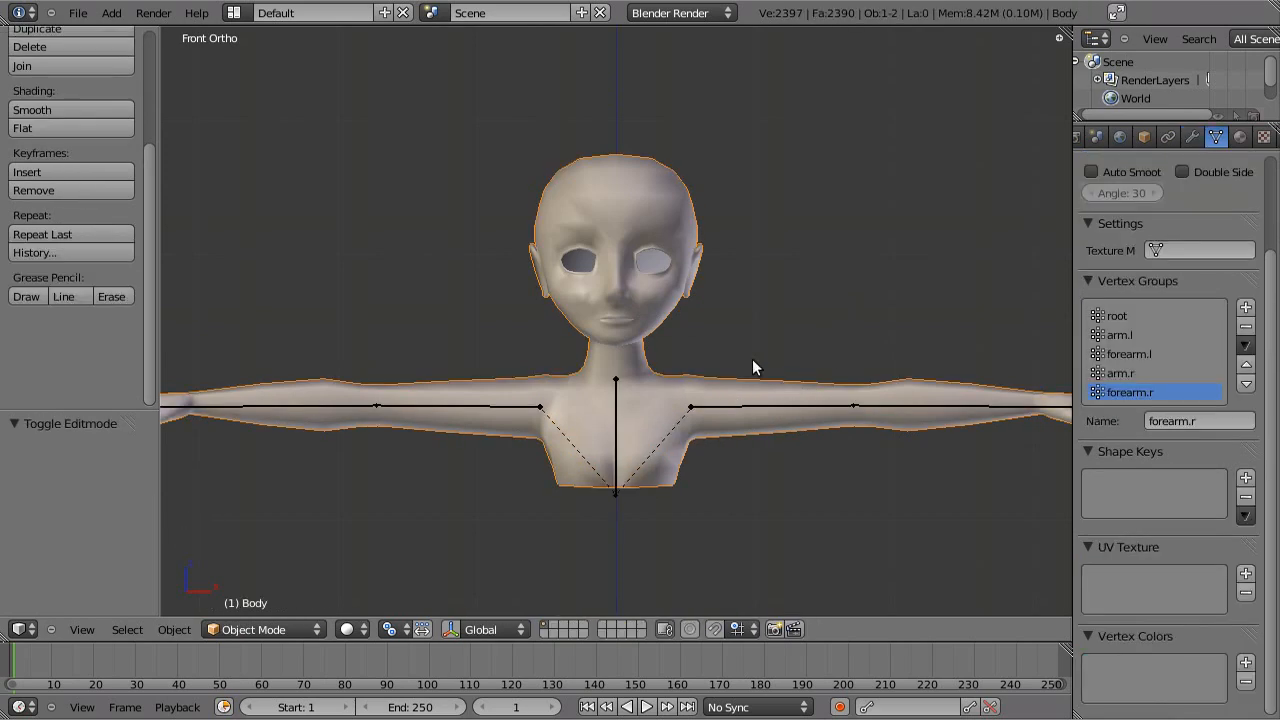
Put the armature into Pose Mode and try rotating the arm.l bone to test the mesh deformation.
right_click(614, 408)
key("ctrl+Tab")
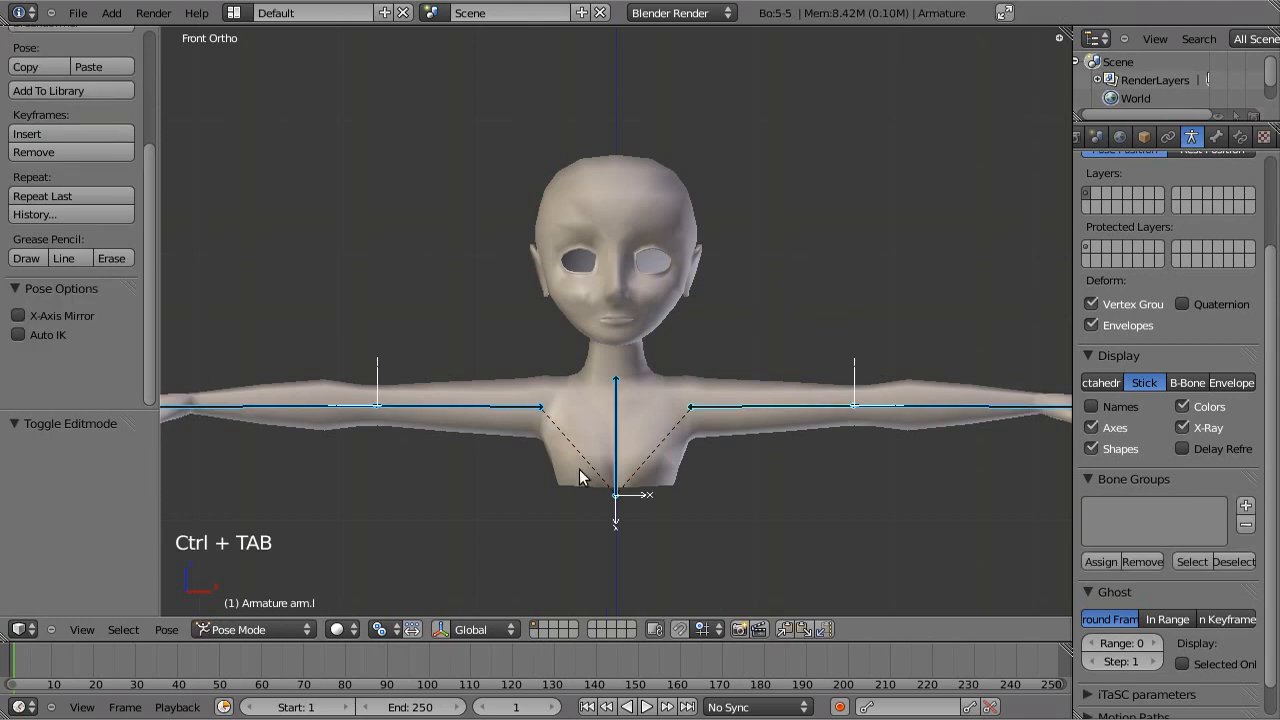
left_click(284, 630)
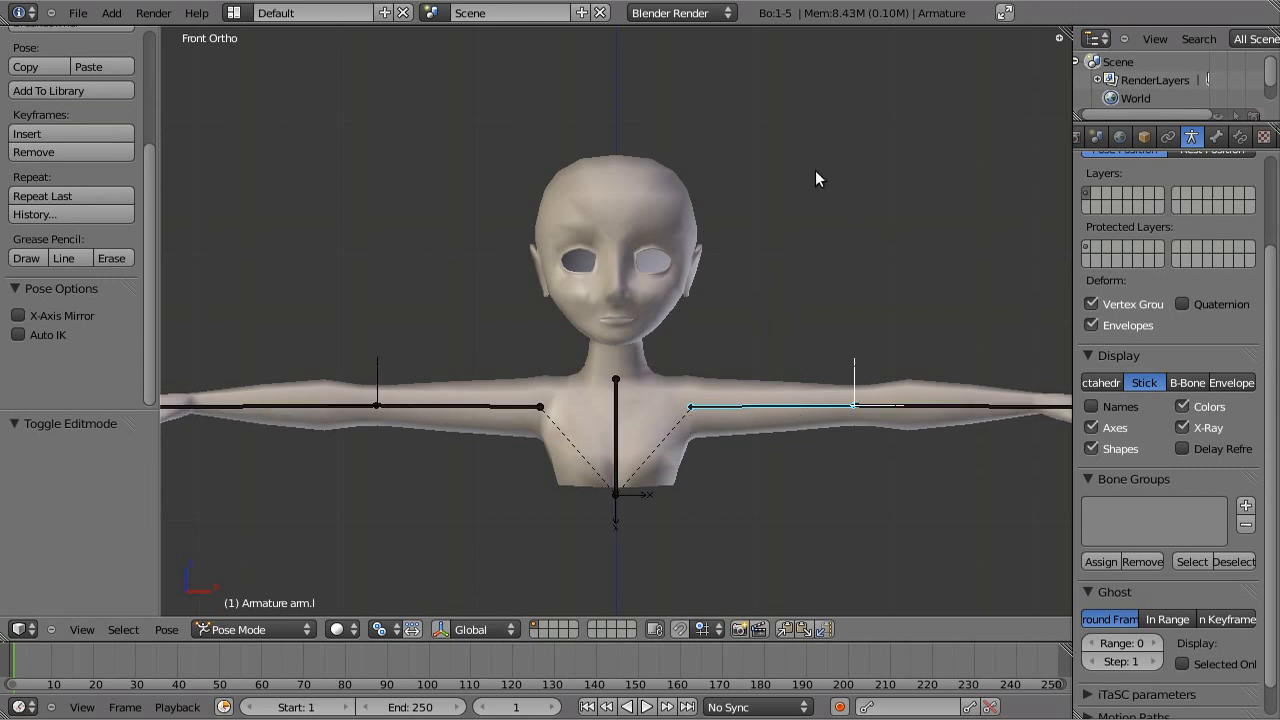
key("r")
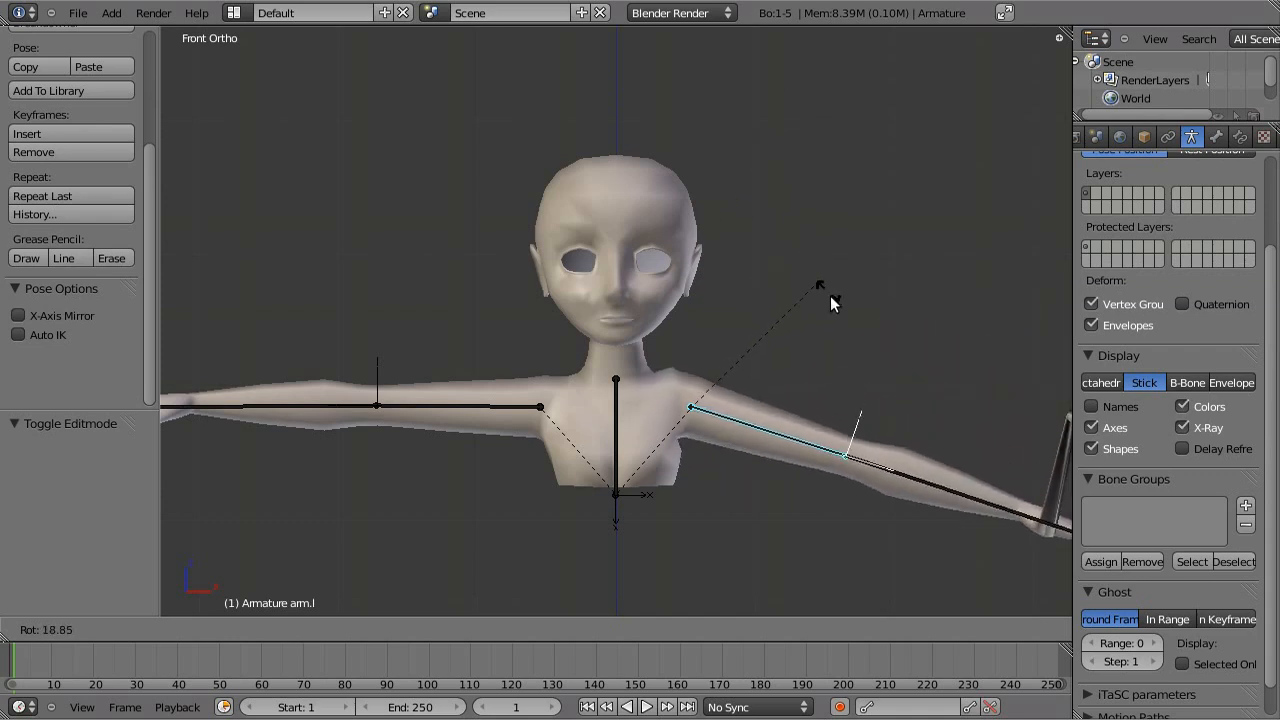
key("Escape")
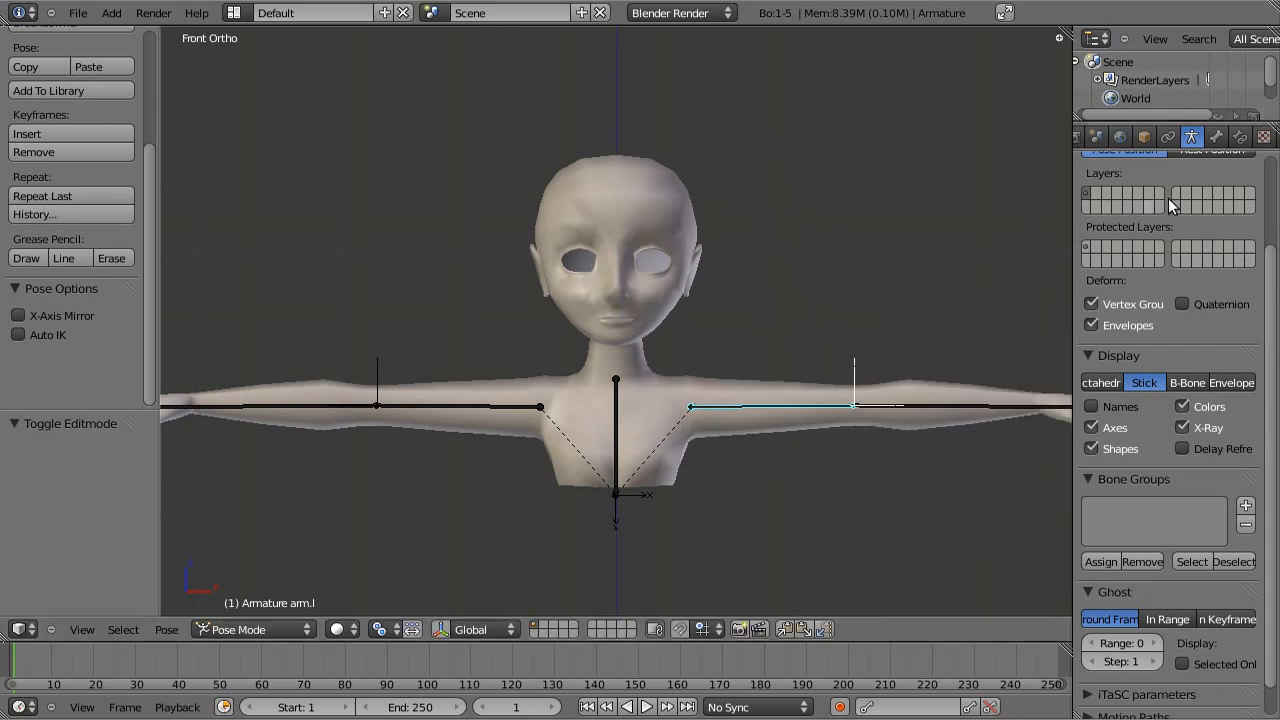
Turn off Bone Envelopes binding in the Body mesh's Armature modifier and test it by rotating the arm.l bone.
right_click(650, 207)
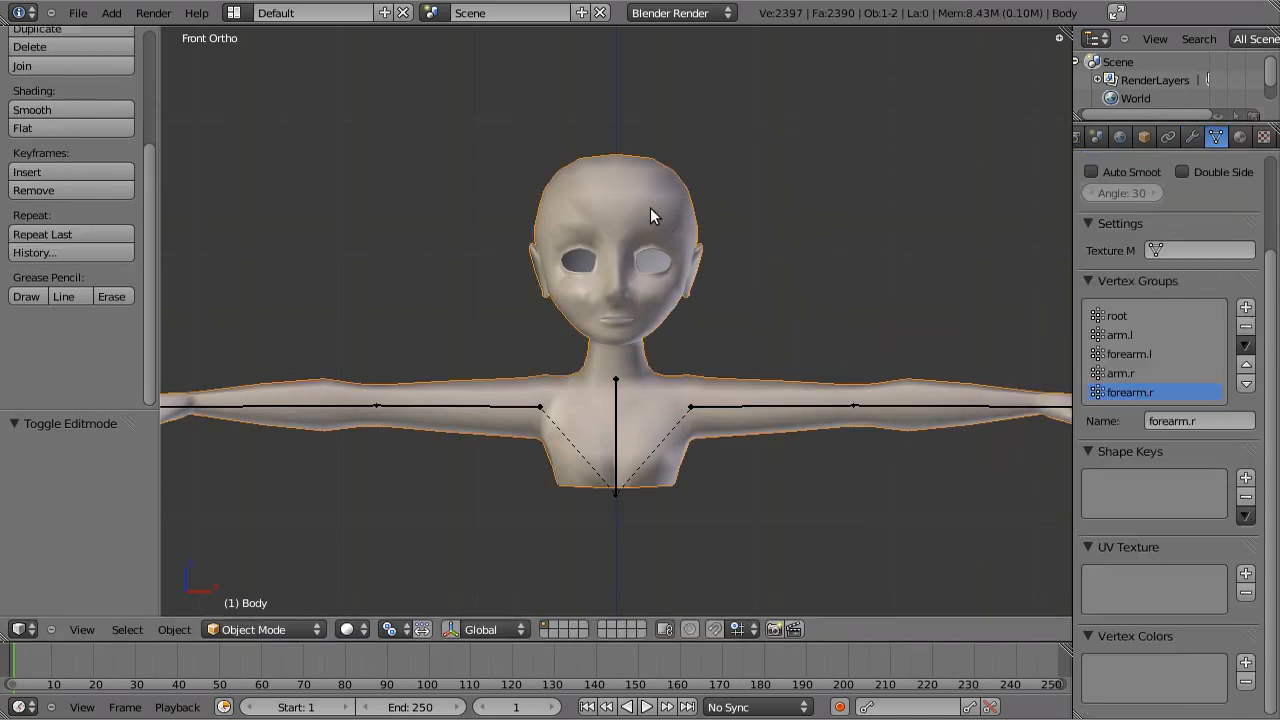
left_click(1191, 138)
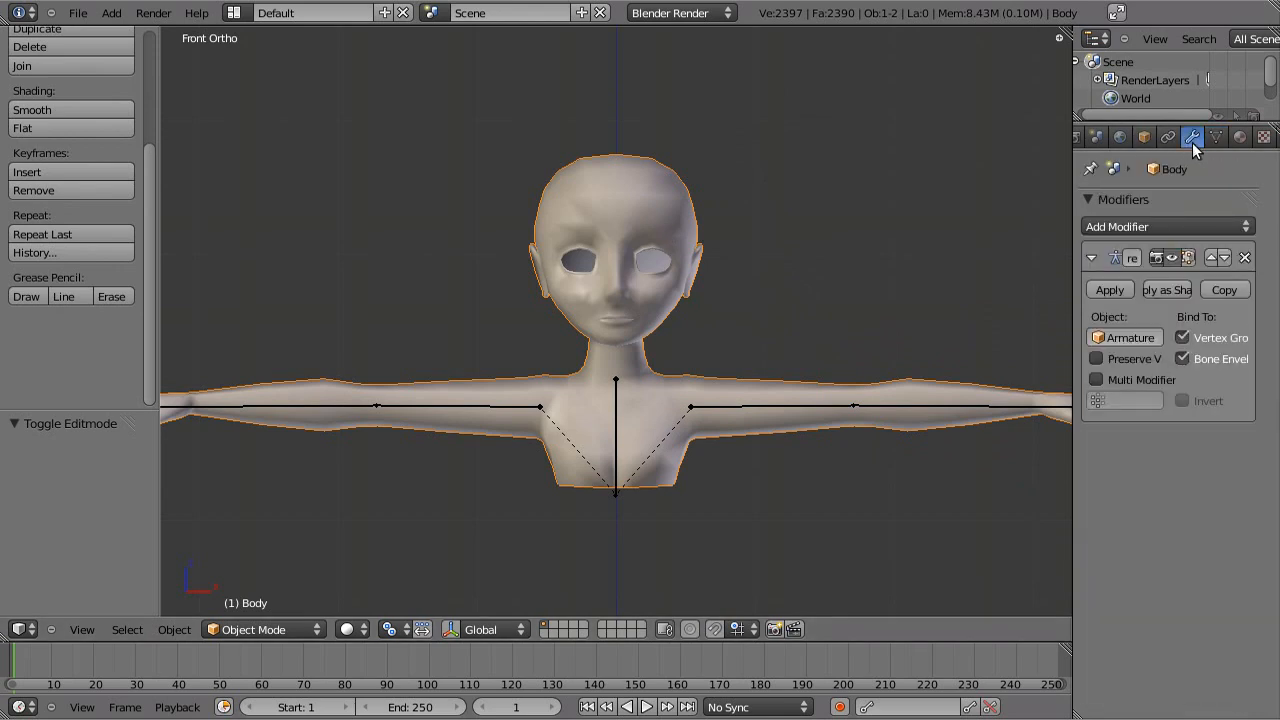
left_click(1184, 360)
right_click(754, 408)
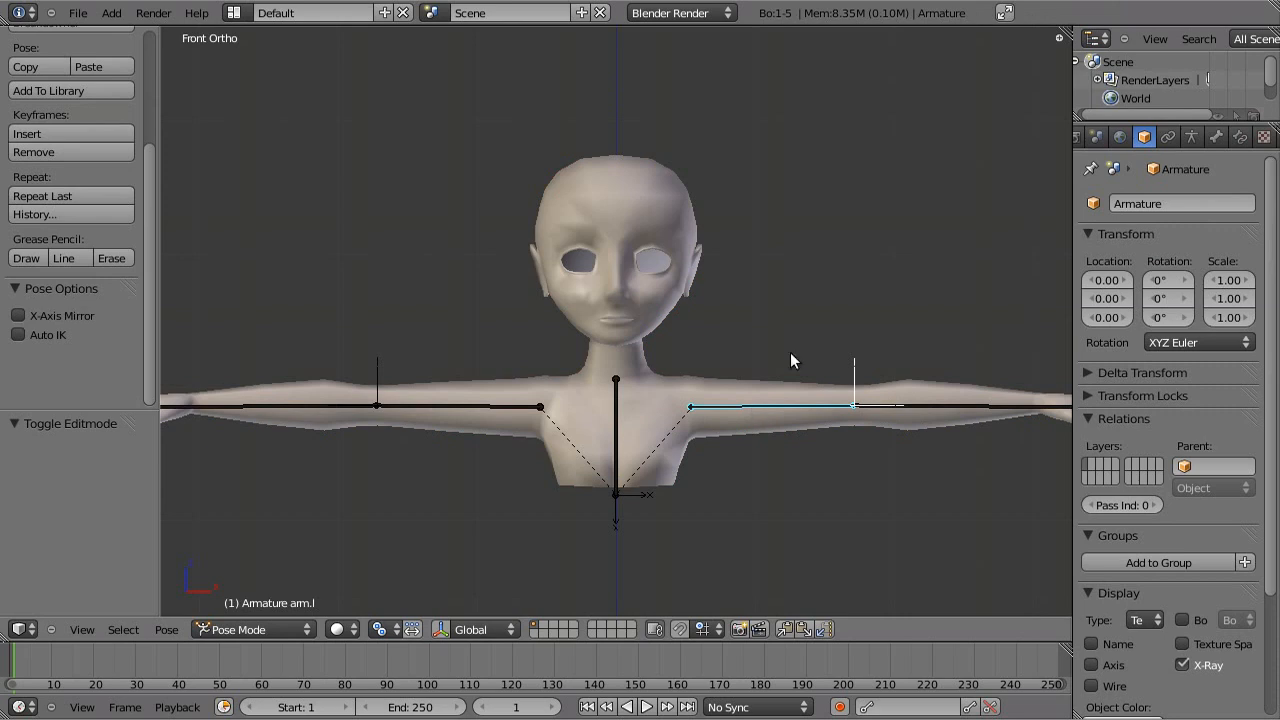
key("r")
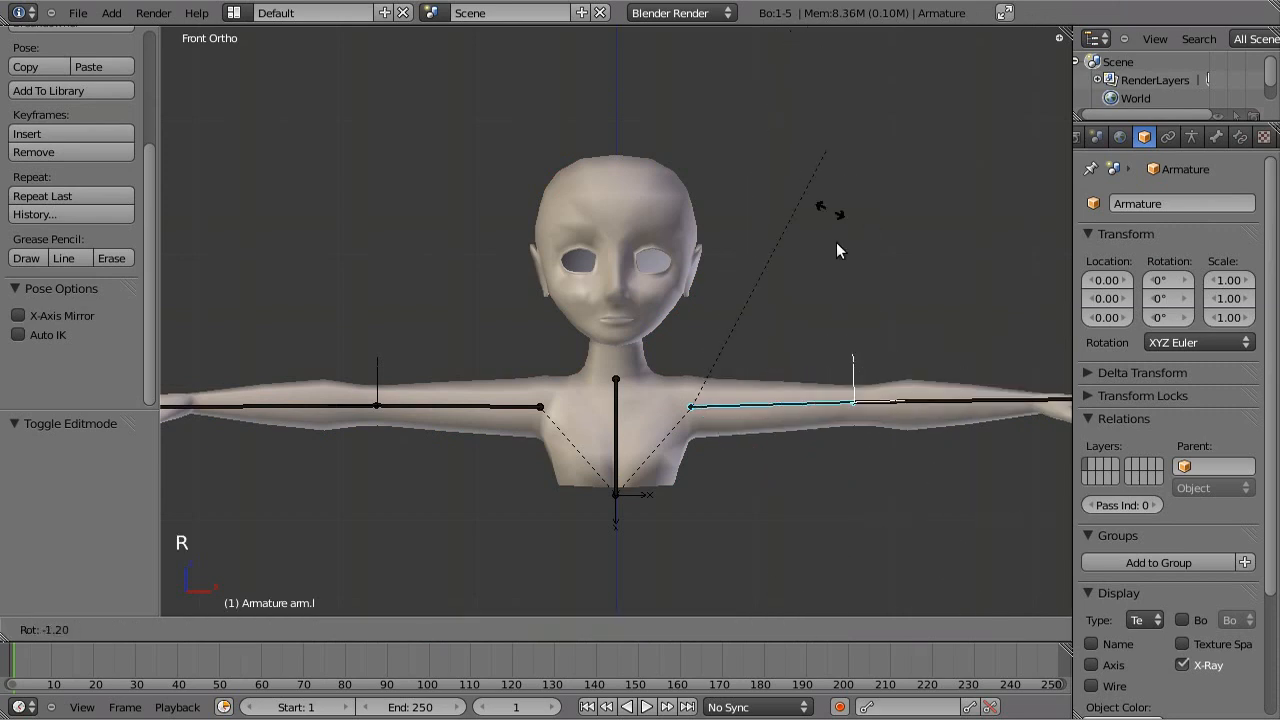
key("Escape")
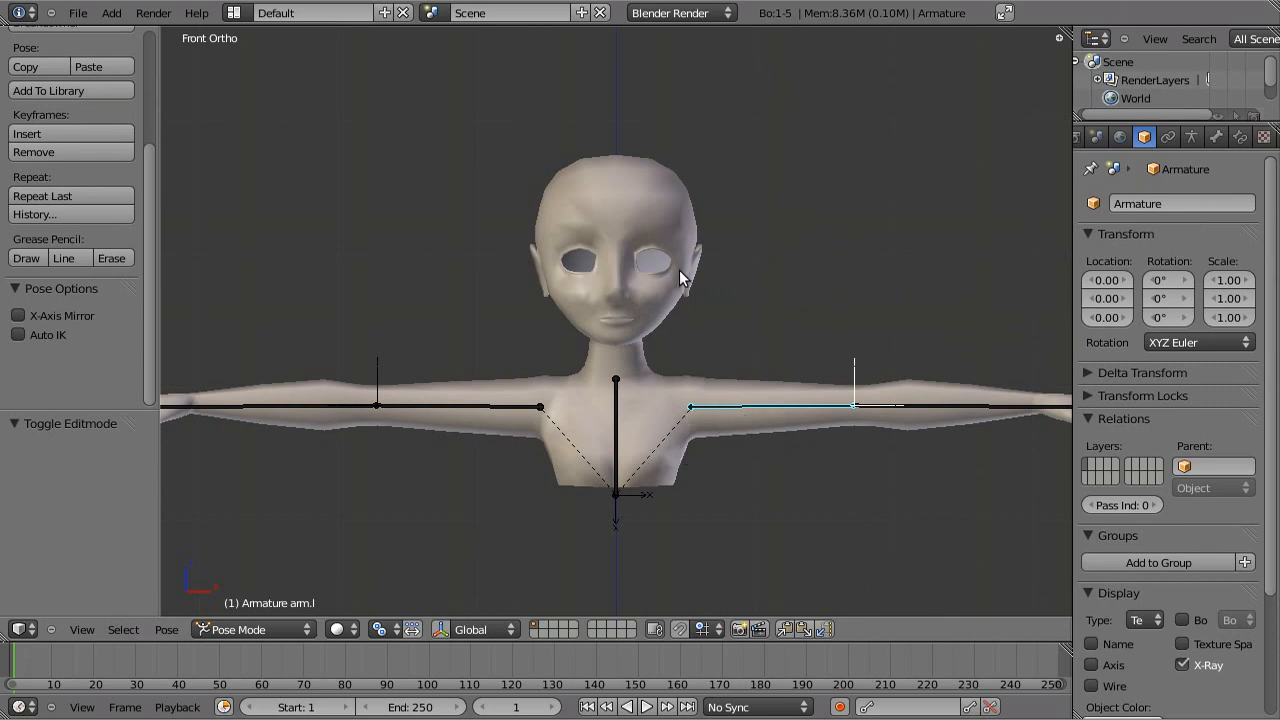
Examine the Body mesh's vertices along the arm on the arm.l side in Edit Mode.
right_click(653, 217)
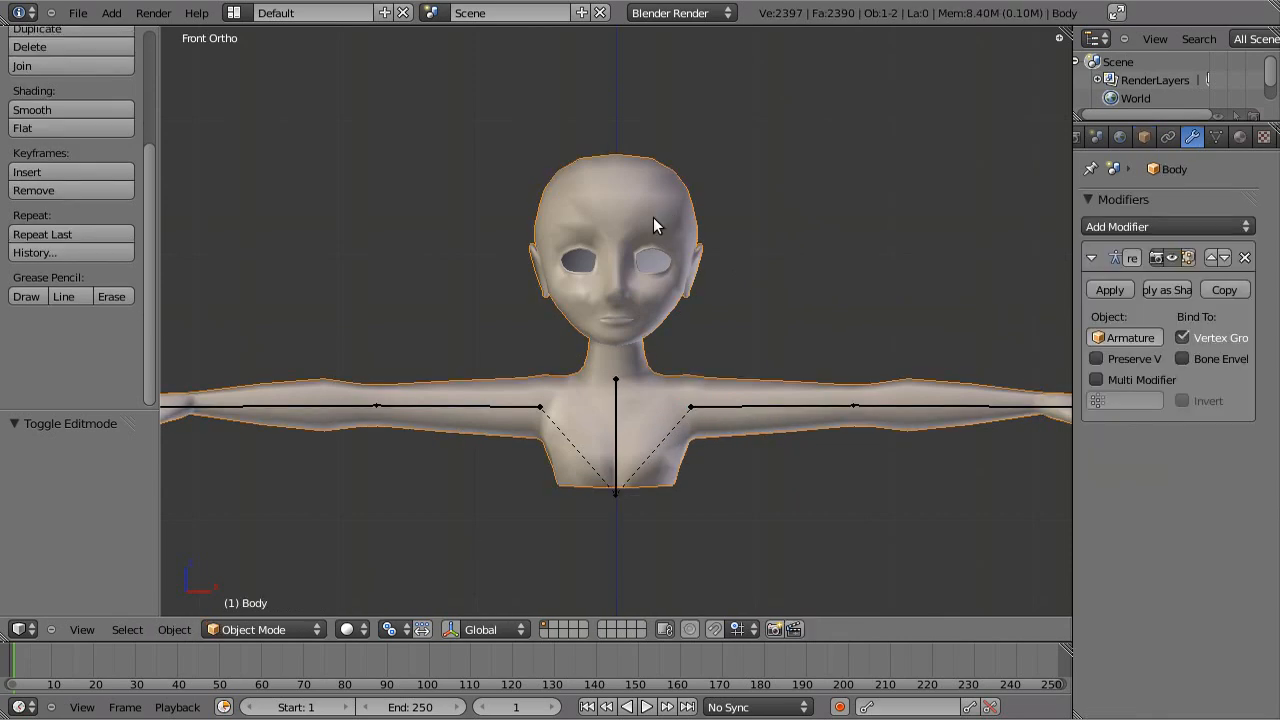
key("Tab")
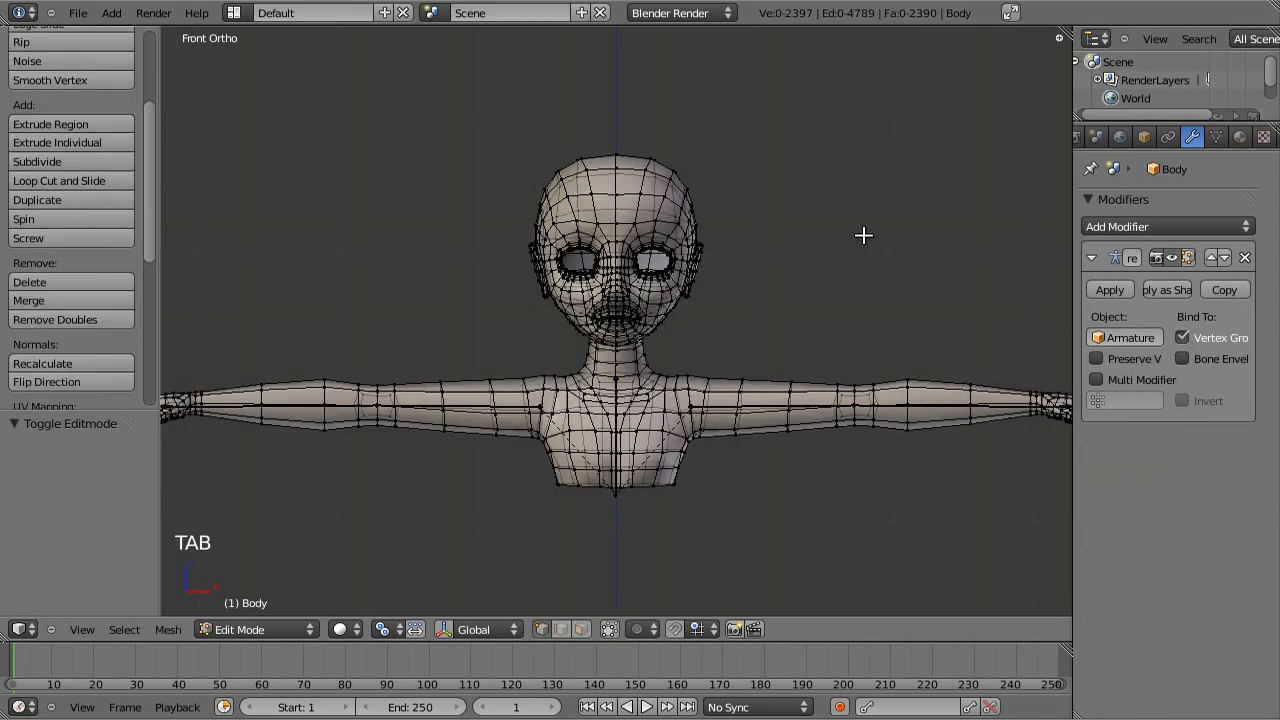
middle_click_drag(849, 343, 758, 255, "shift")
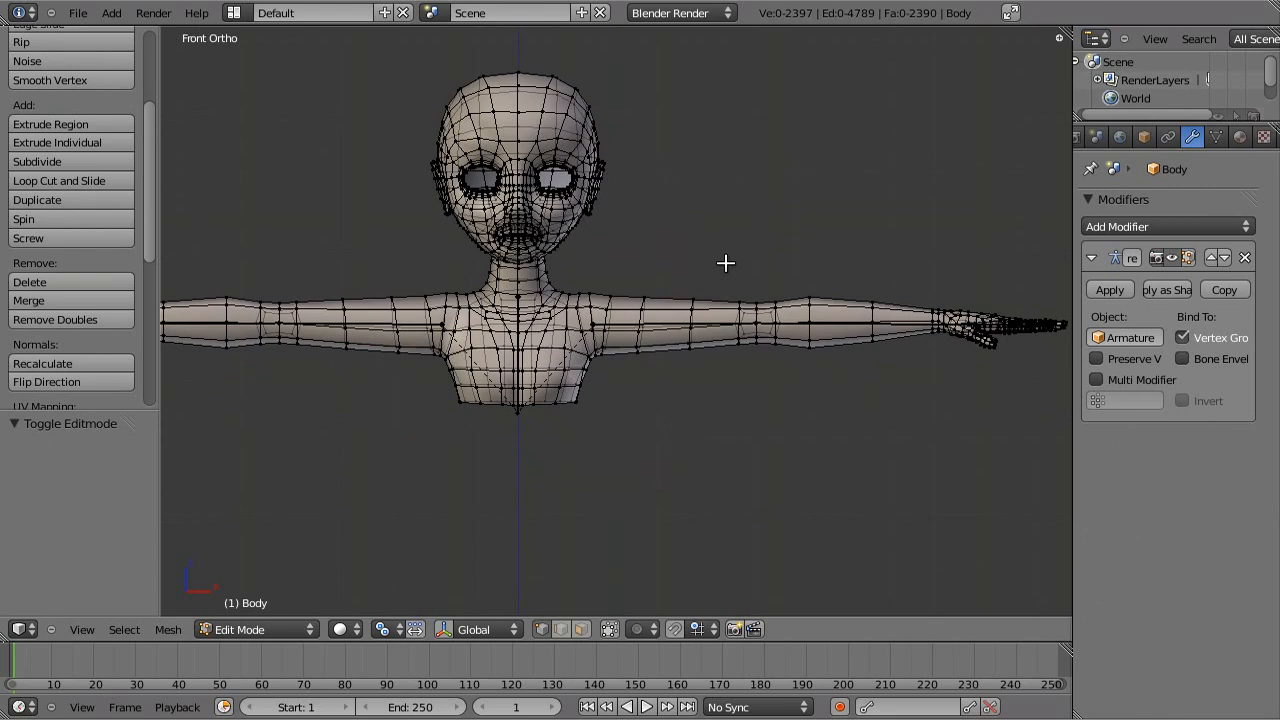
key("Tab")
key("Tab")
key("Tab")
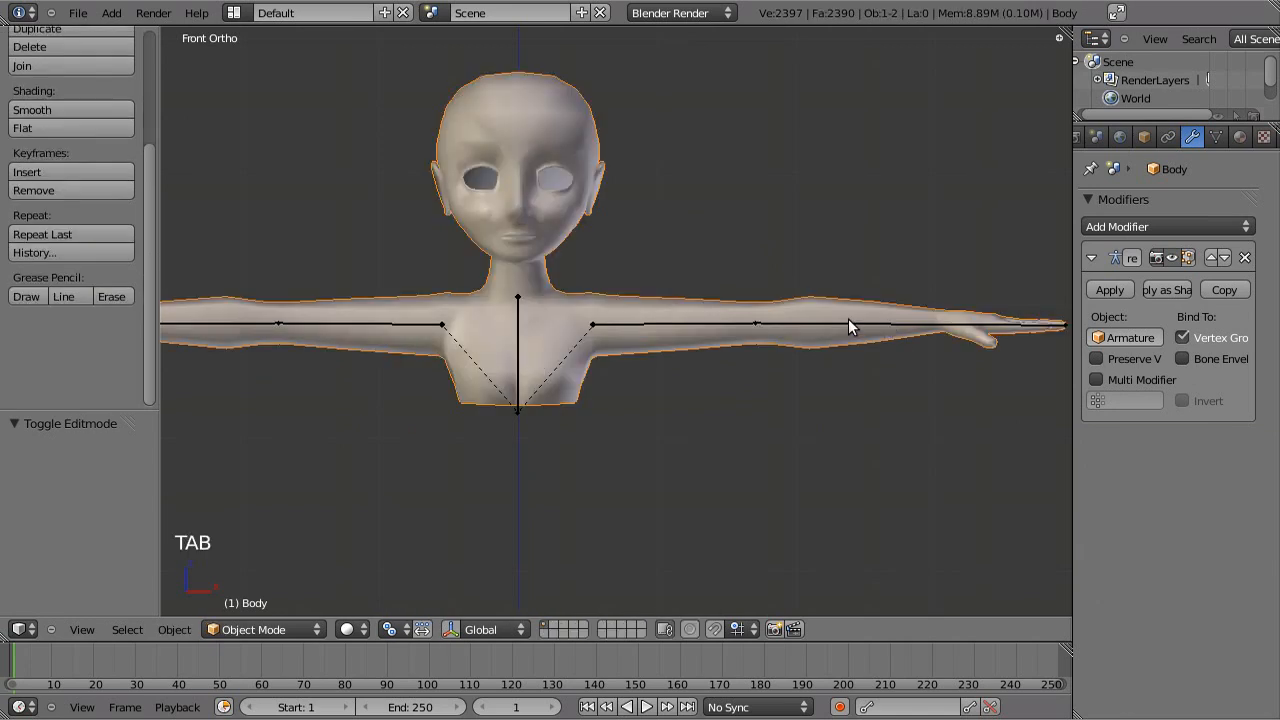
Select the forearm.l and arm.l bones in turn to check how they line up with the arm.
right_click(817, 322)
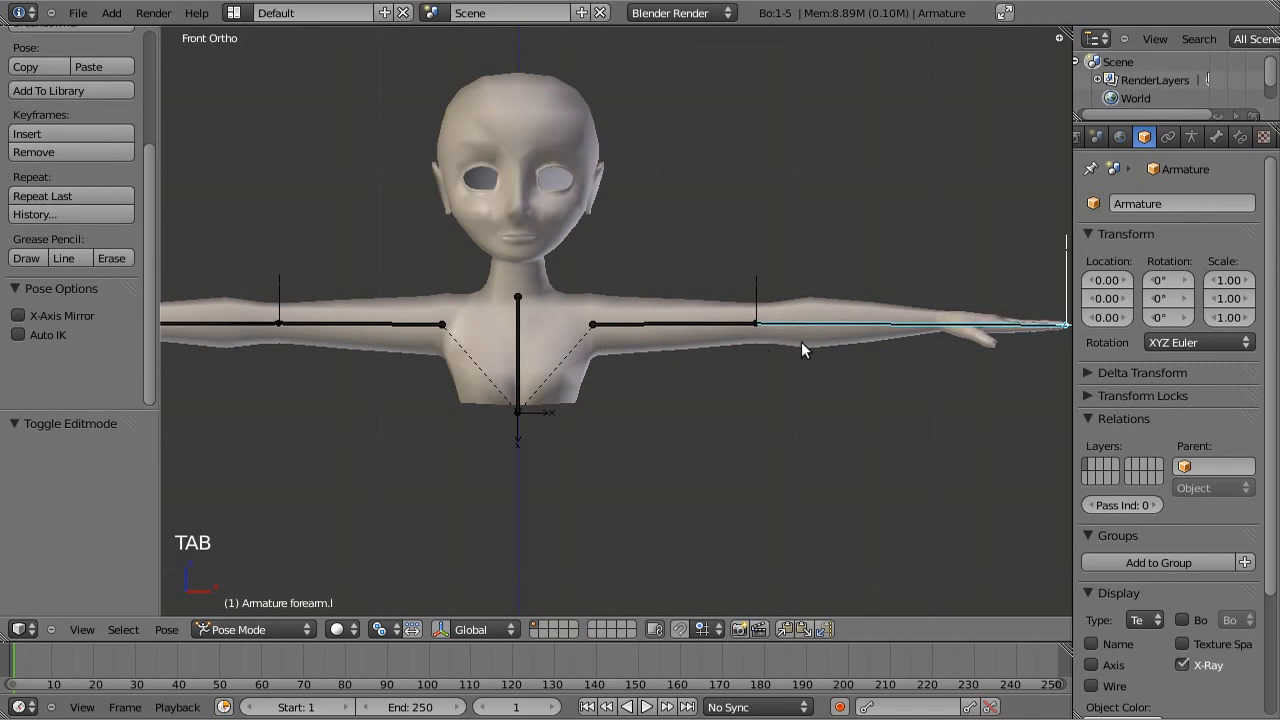
middle_click_drag(832, 334, 822, 274)
key("KP_1")
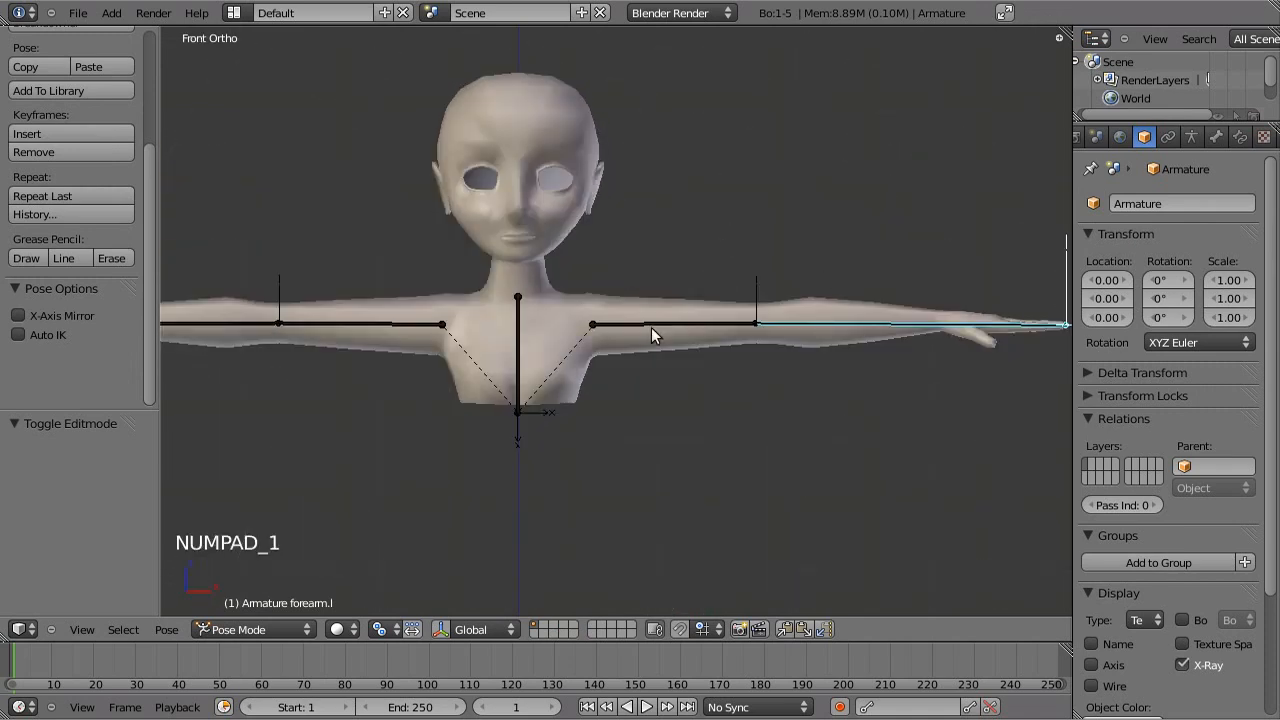
right_click(651, 327)
key("Tab")
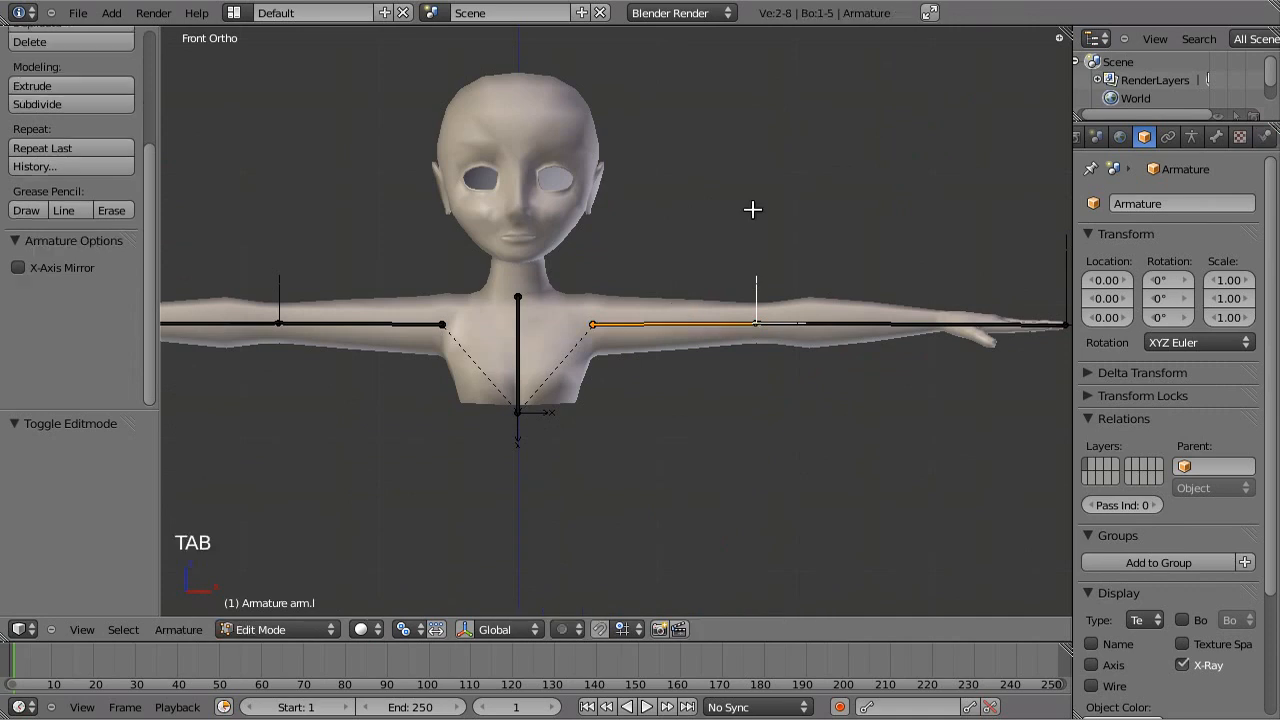
key("Tab")
Box-select the Body mesh's vertices on the arm.l side, from the upper arm to the fingertips, in Edit Mode.
right_click(610, 298)
key("Tab")
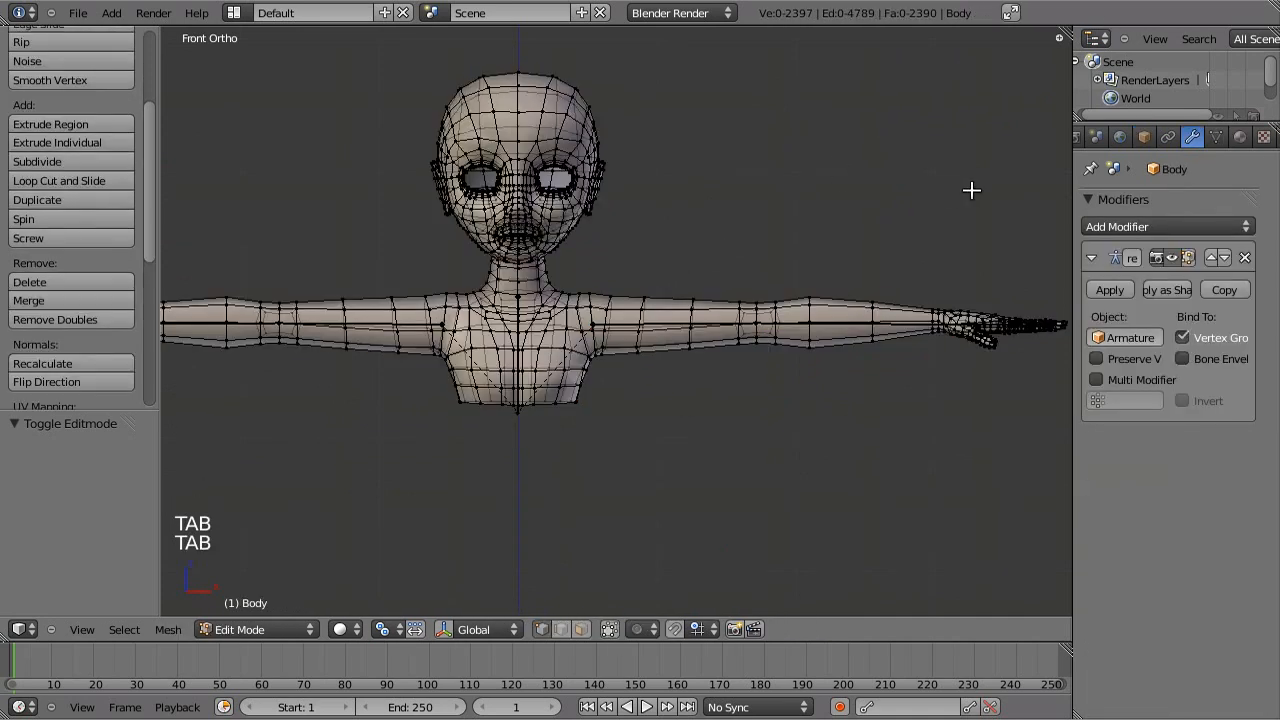
scroll(931, 223, "down", 1)
scroll(877, 266, "up", 6)
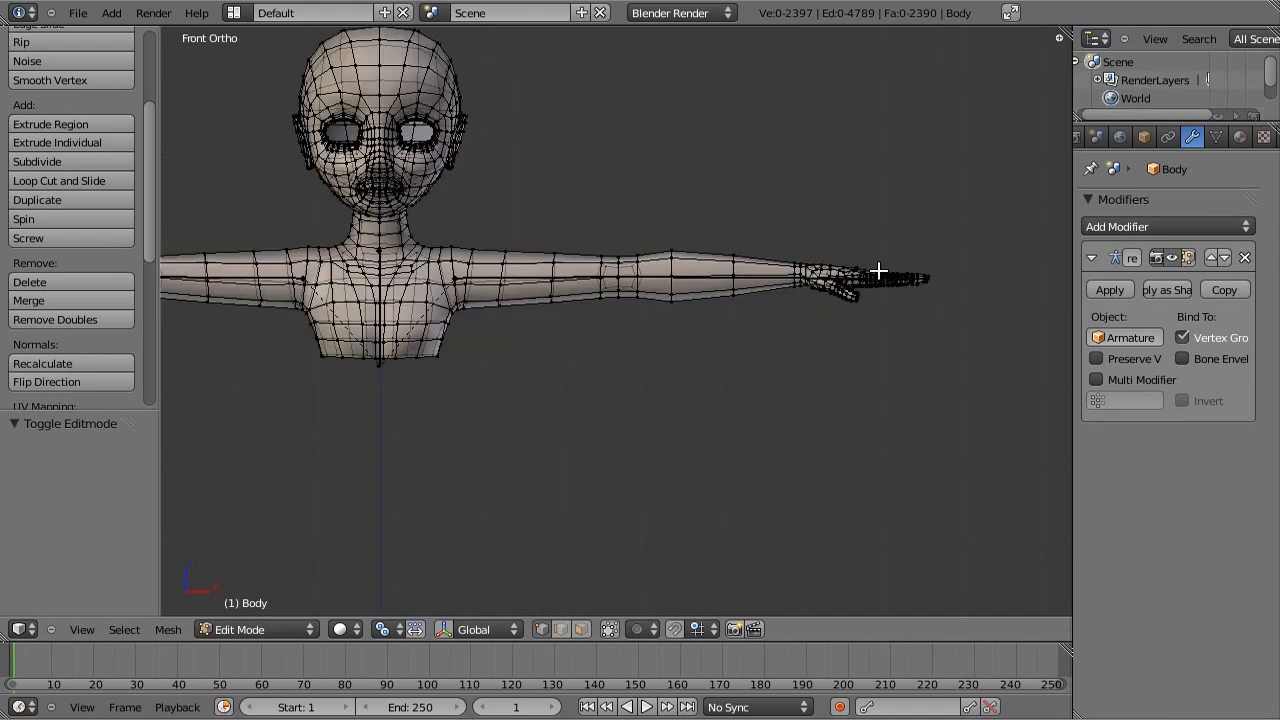
scroll(841, 287, "down", 1)
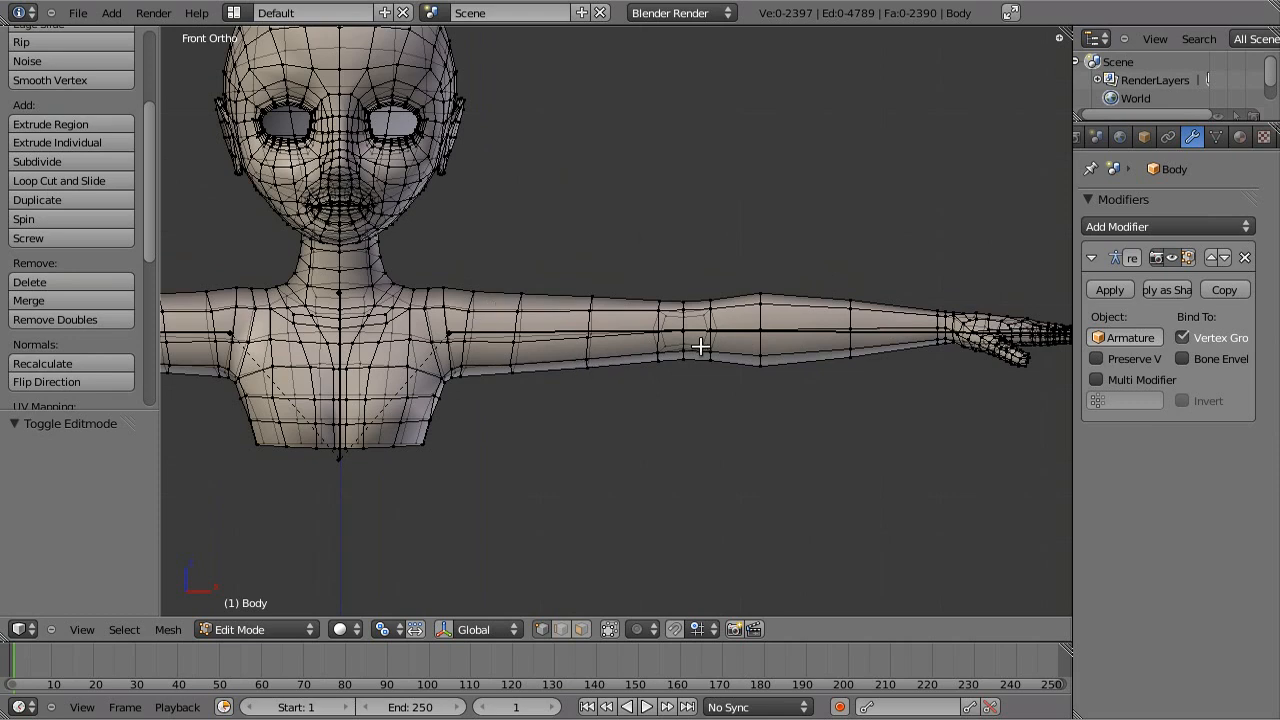
scroll(665, 338, "down", 2)
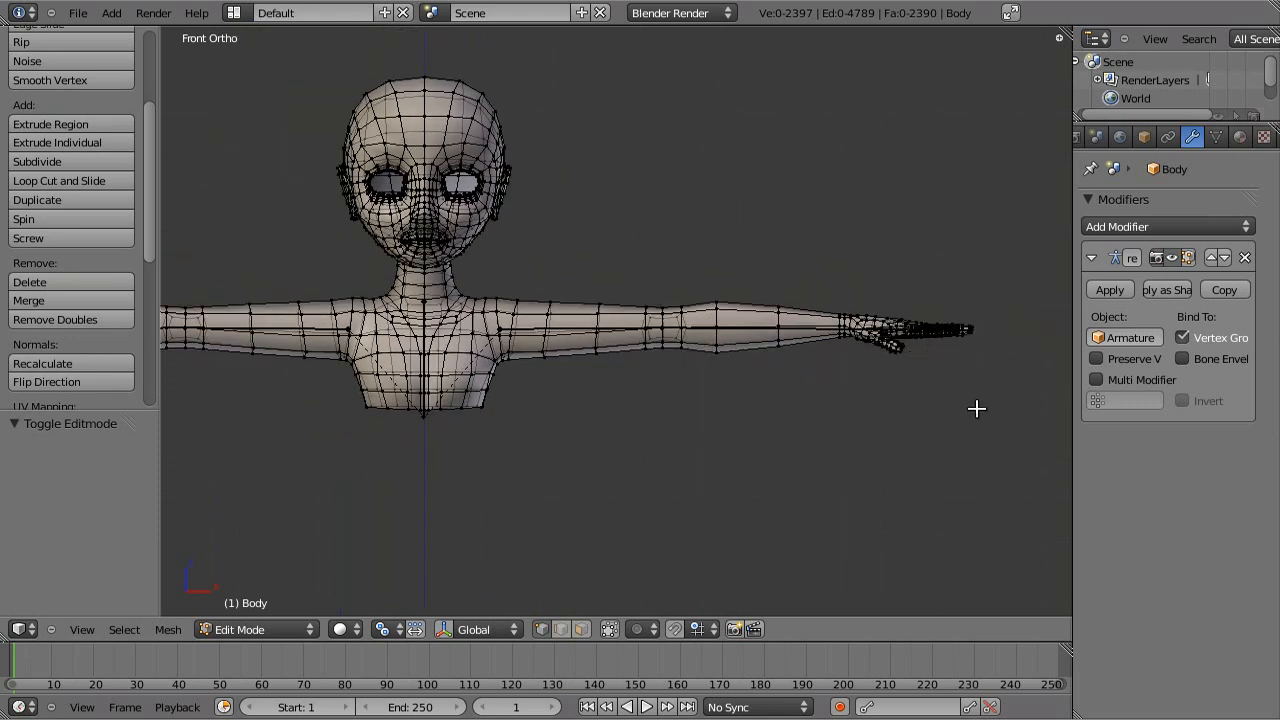
key("b")
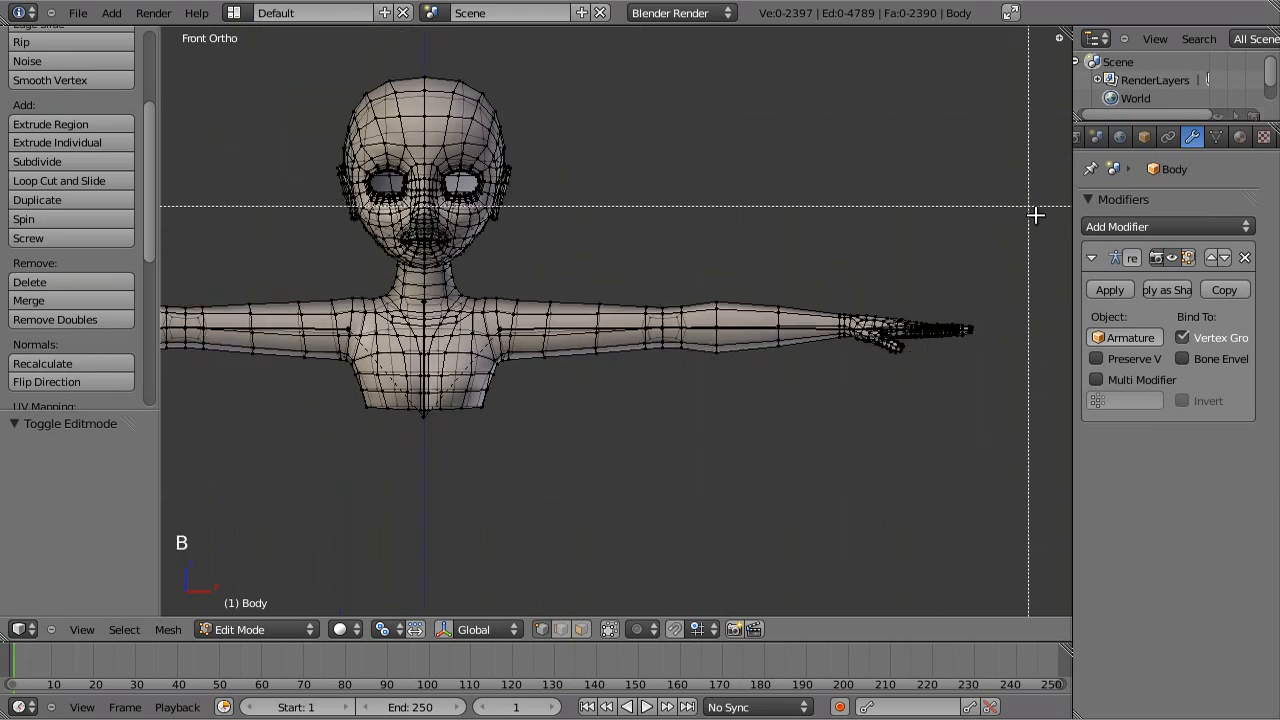
left_click_drag(1028, 260, 526, 525)
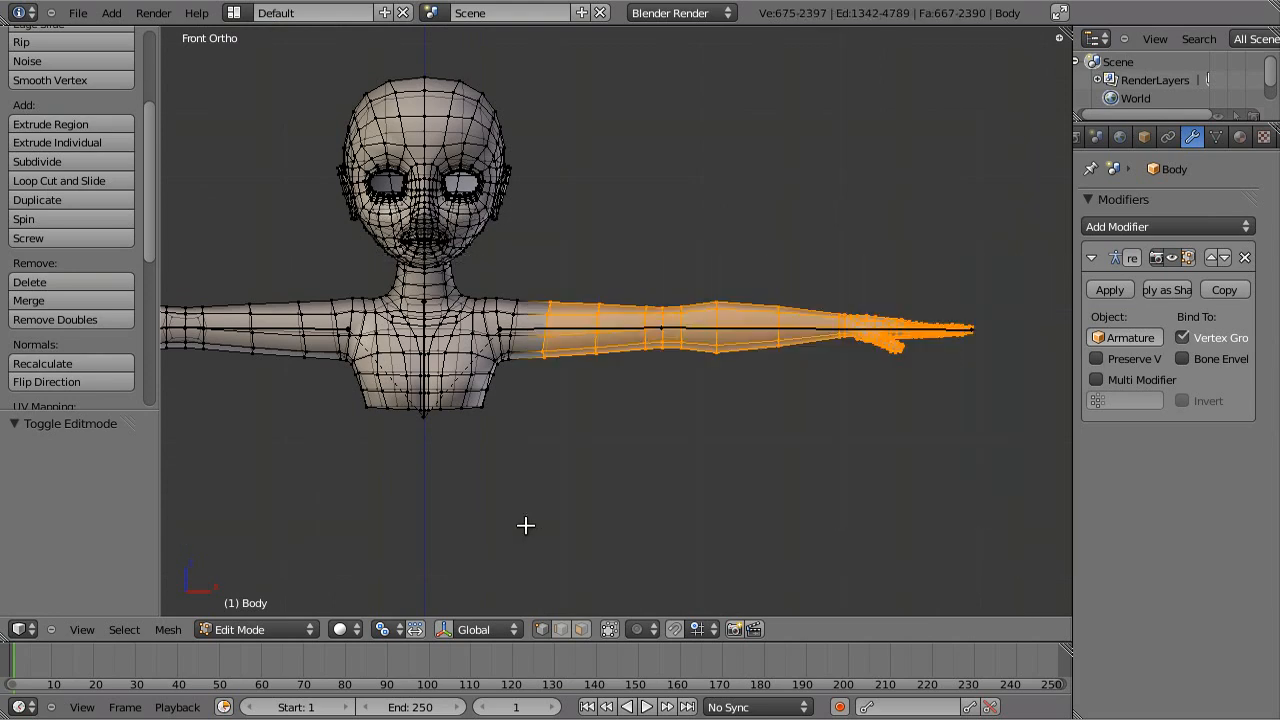
scroll(600, 482, "up", 3)
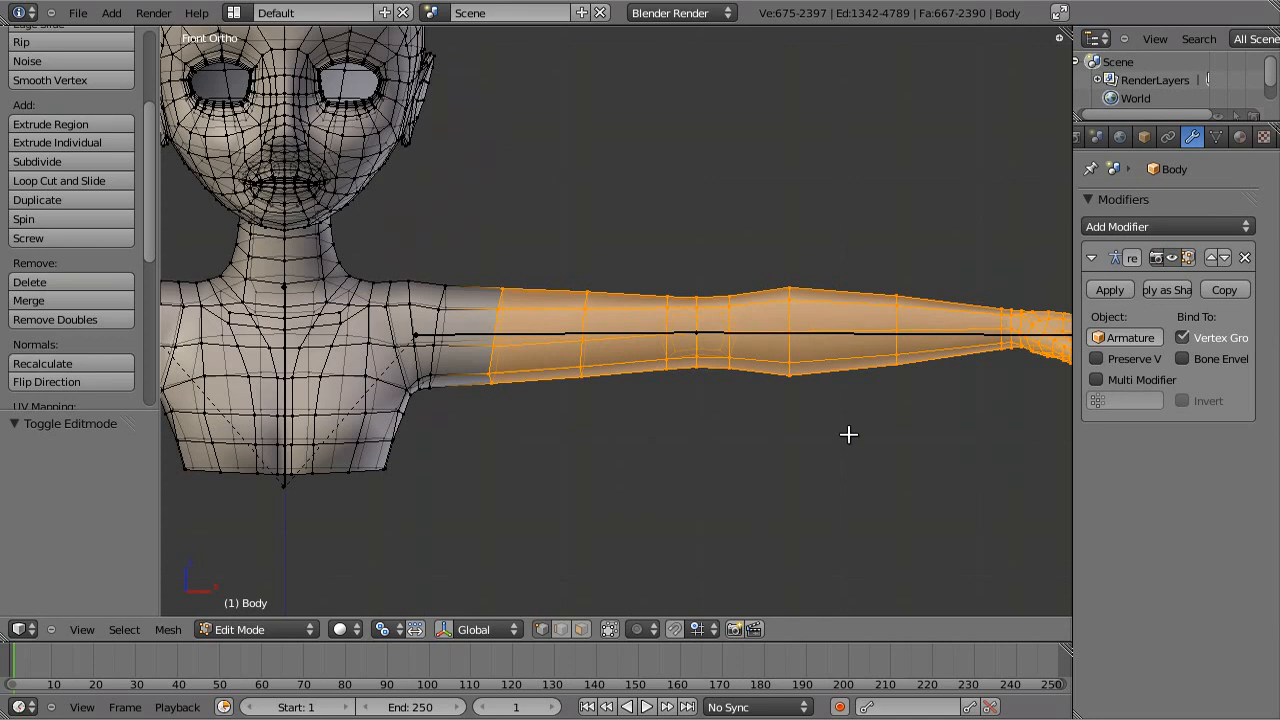
Assign the selected arm vertices to the arm.l vertex group with weight 1.000 and return to Object Mode.
left_click(1217, 137)
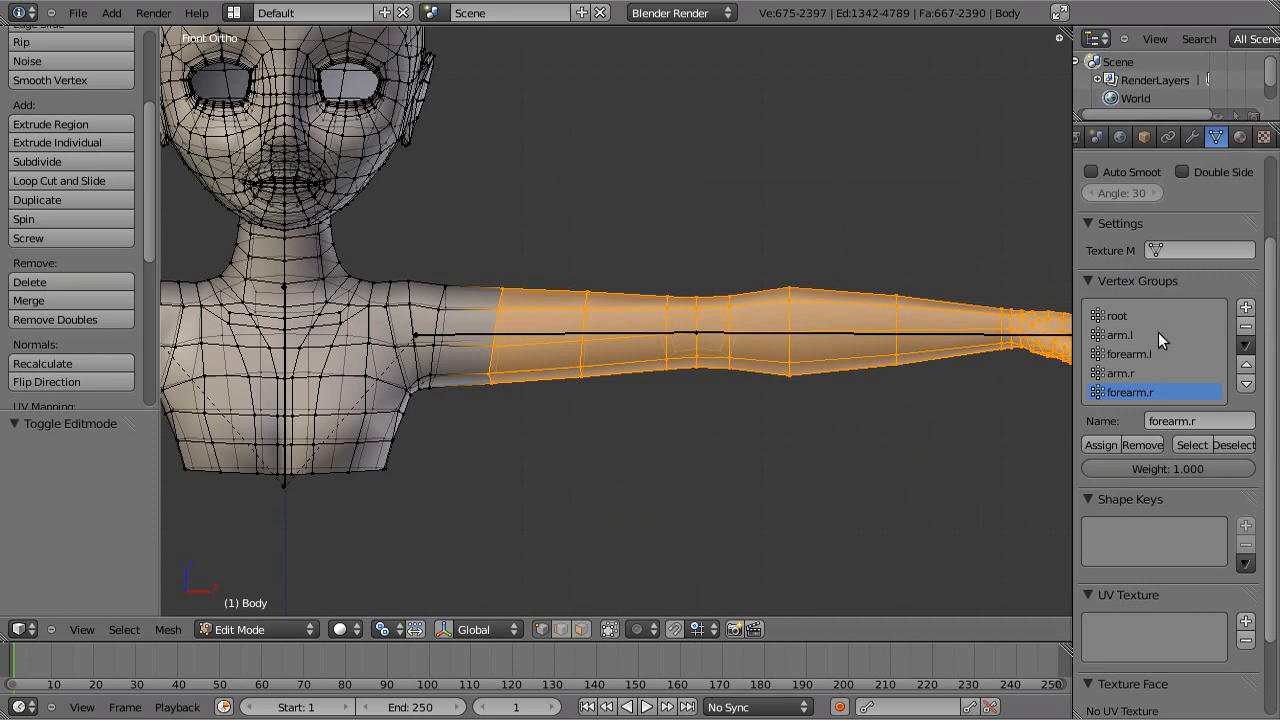
left_click(1131, 336)
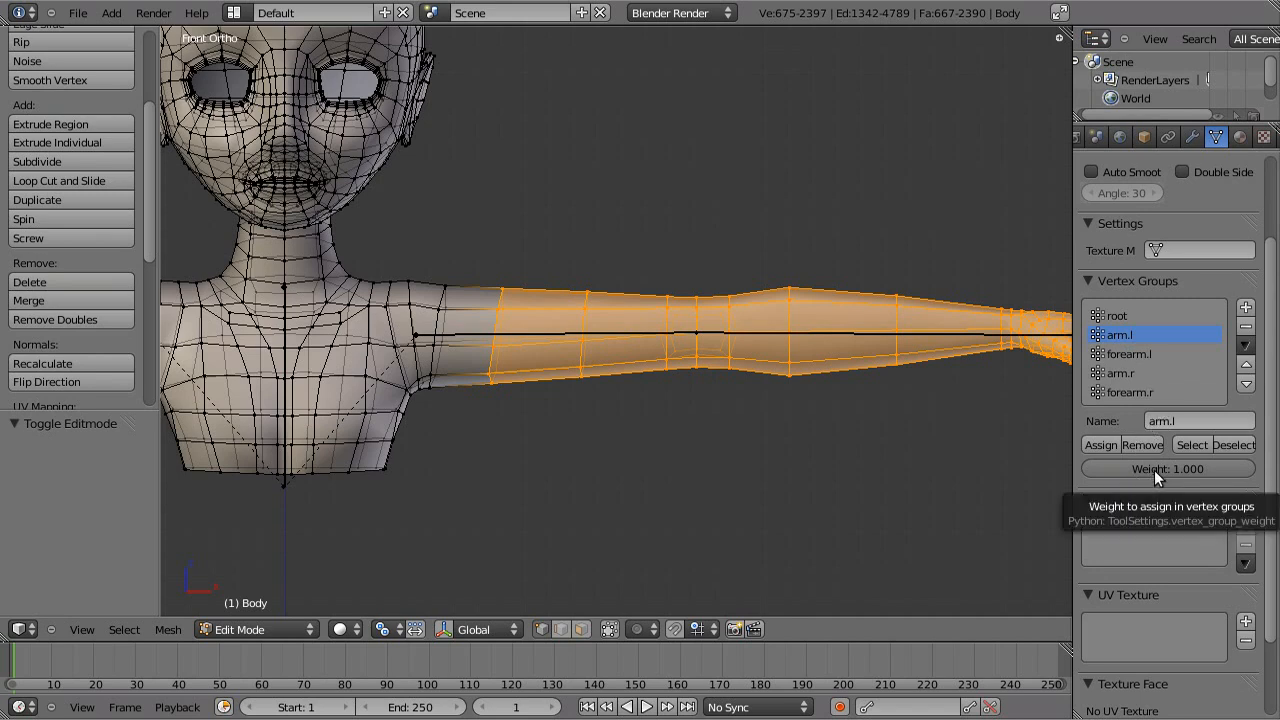
left_click(1101, 445)
key("Tab")
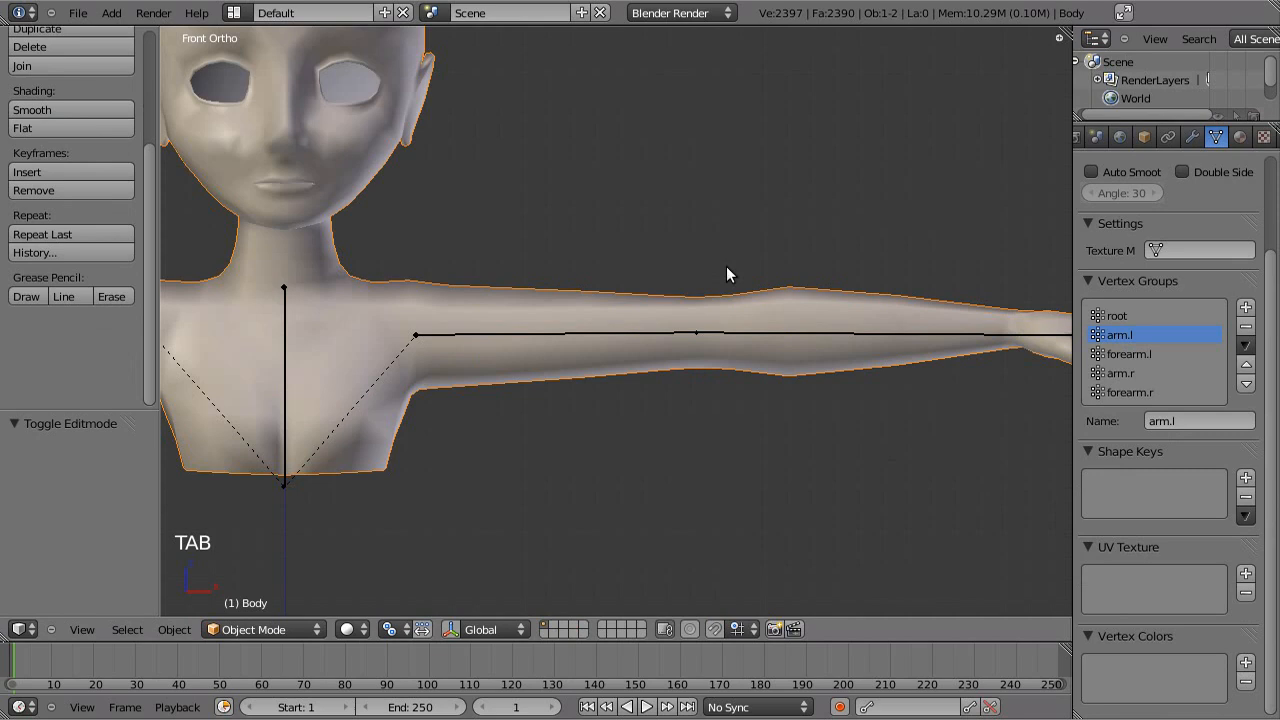
Put the Body mesh in Weight Paint mode, framing the whole arm.l side, and show its wireframe.
key("ctrl+Tab")
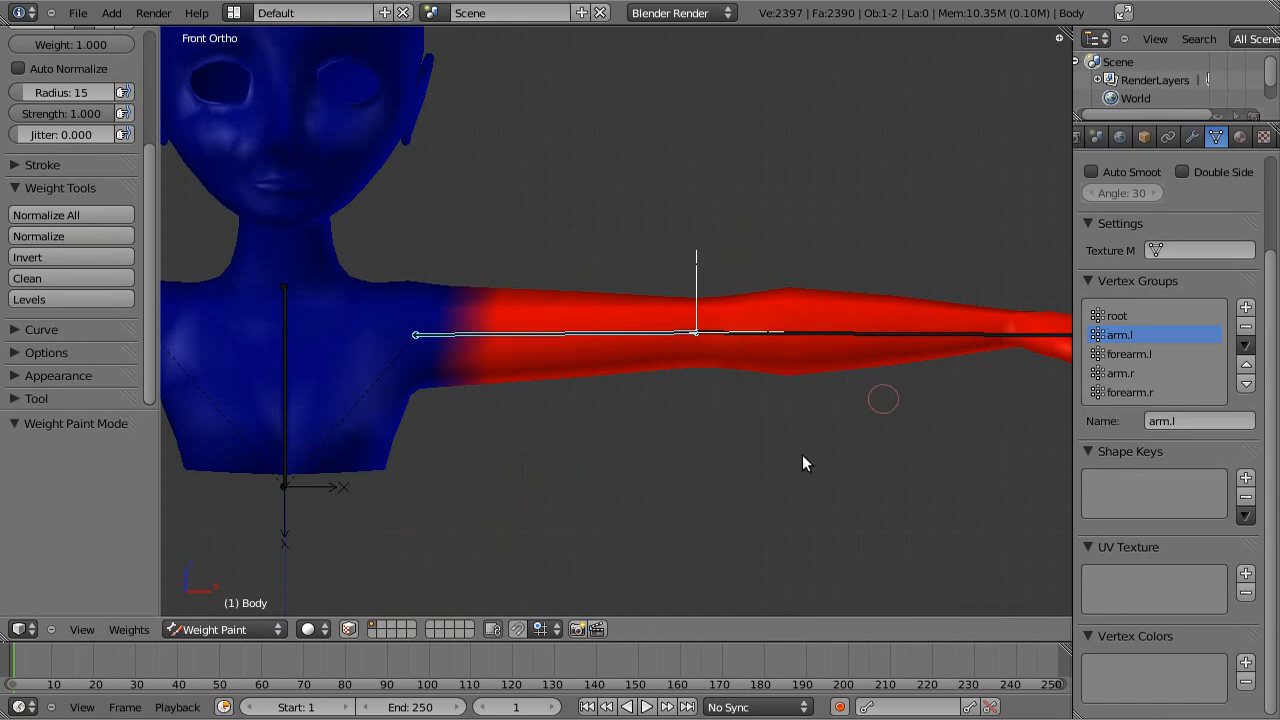
left_click(270, 633)
middle_click_drag(980, 451, 786, 429, "shift")
scroll(786, 429, "down", 2)
middle_click_drag(586, 424, 686, 423, "shift")
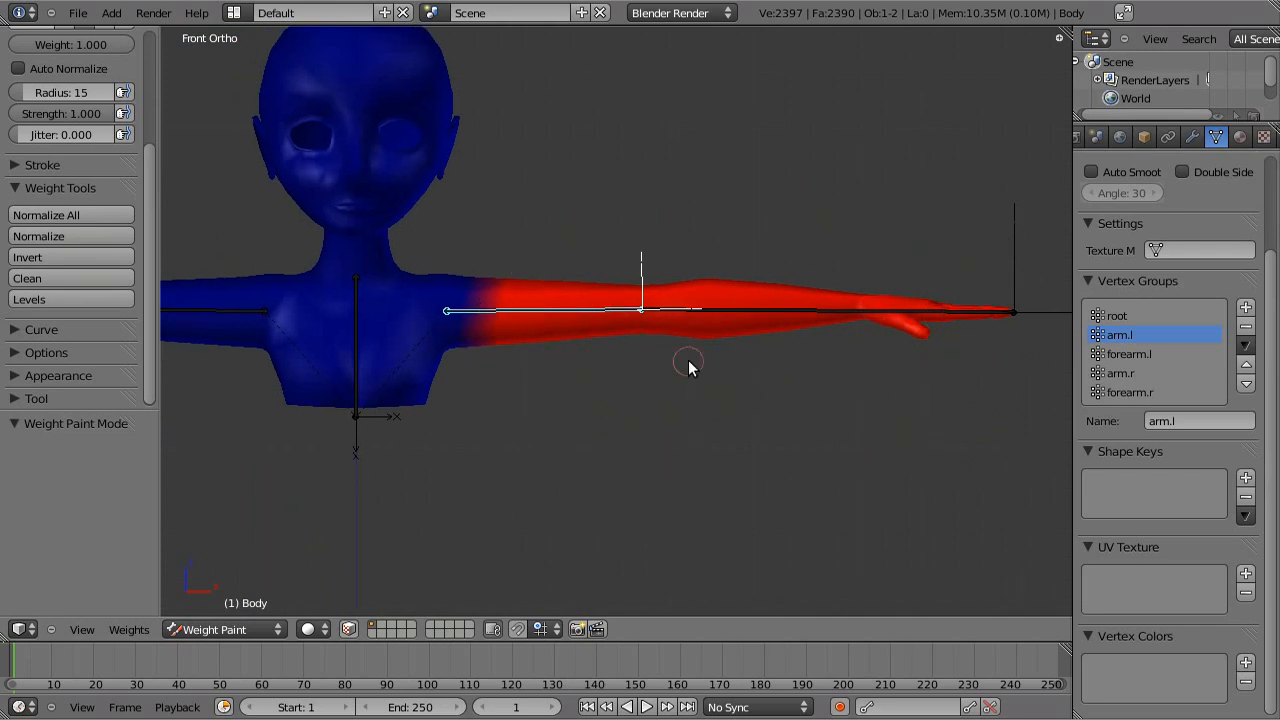
key("z")
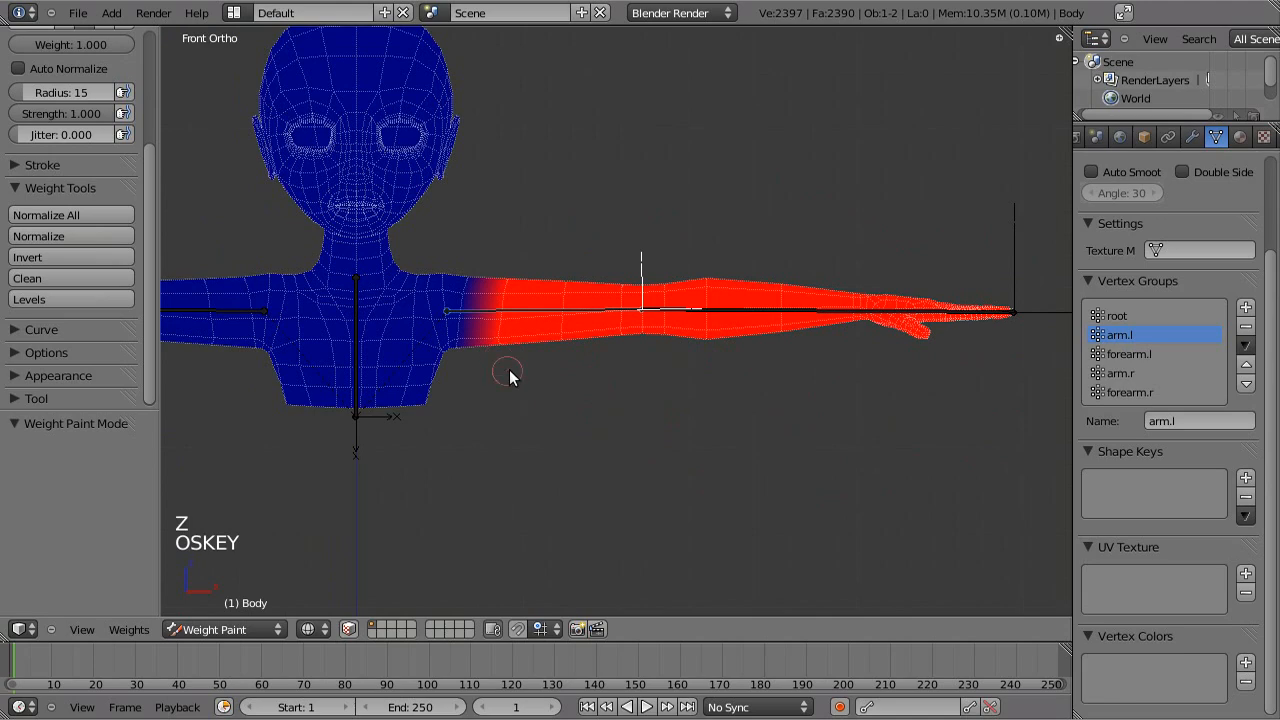
Test how the mesh follows the arm.l bone by rotating it downward, and cancel the rotation.
scroll(511, 368, "up", 4)
scroll(787, 407, "down", 3)
middle_click_drag(827, 398, 625, 298)
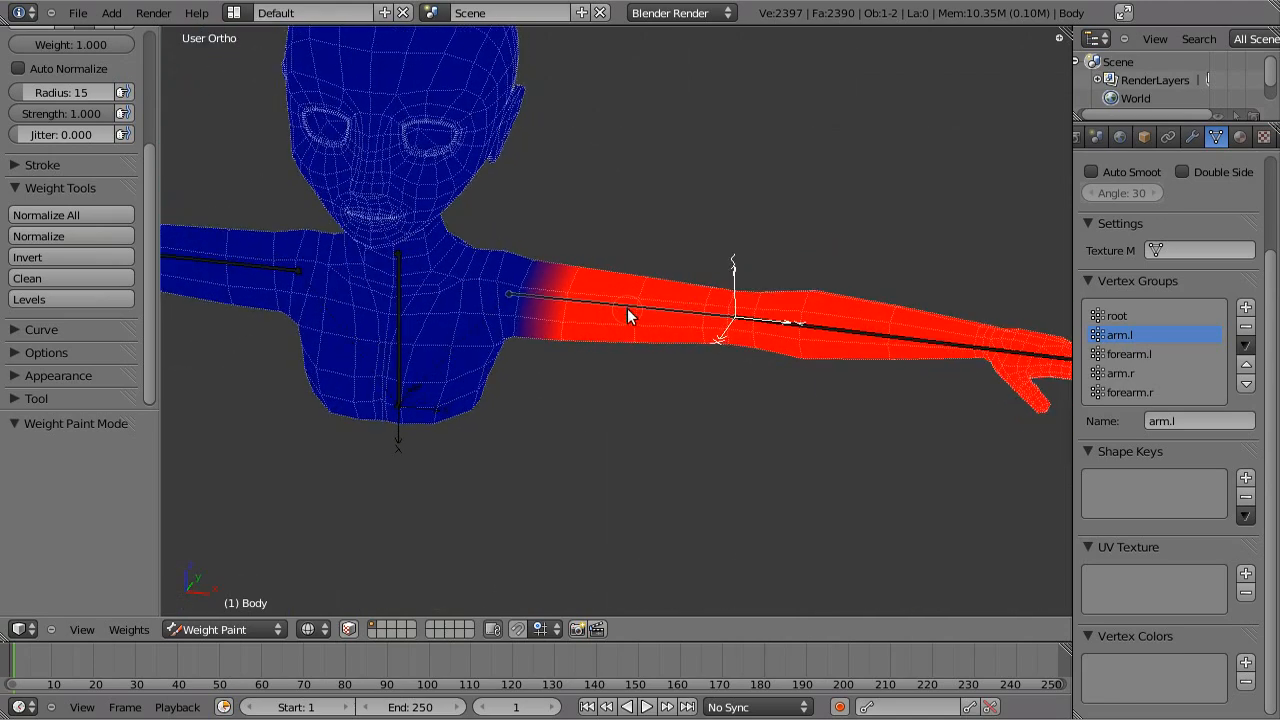
key("KP_1")
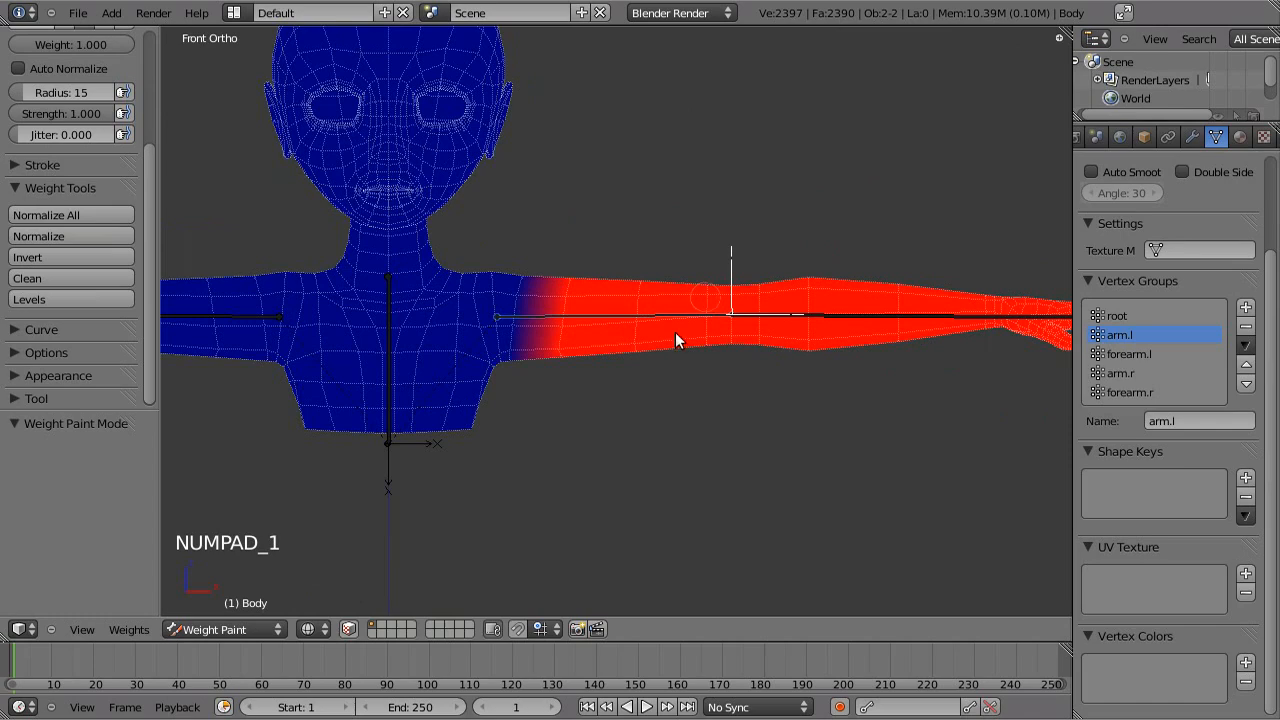
key("r")
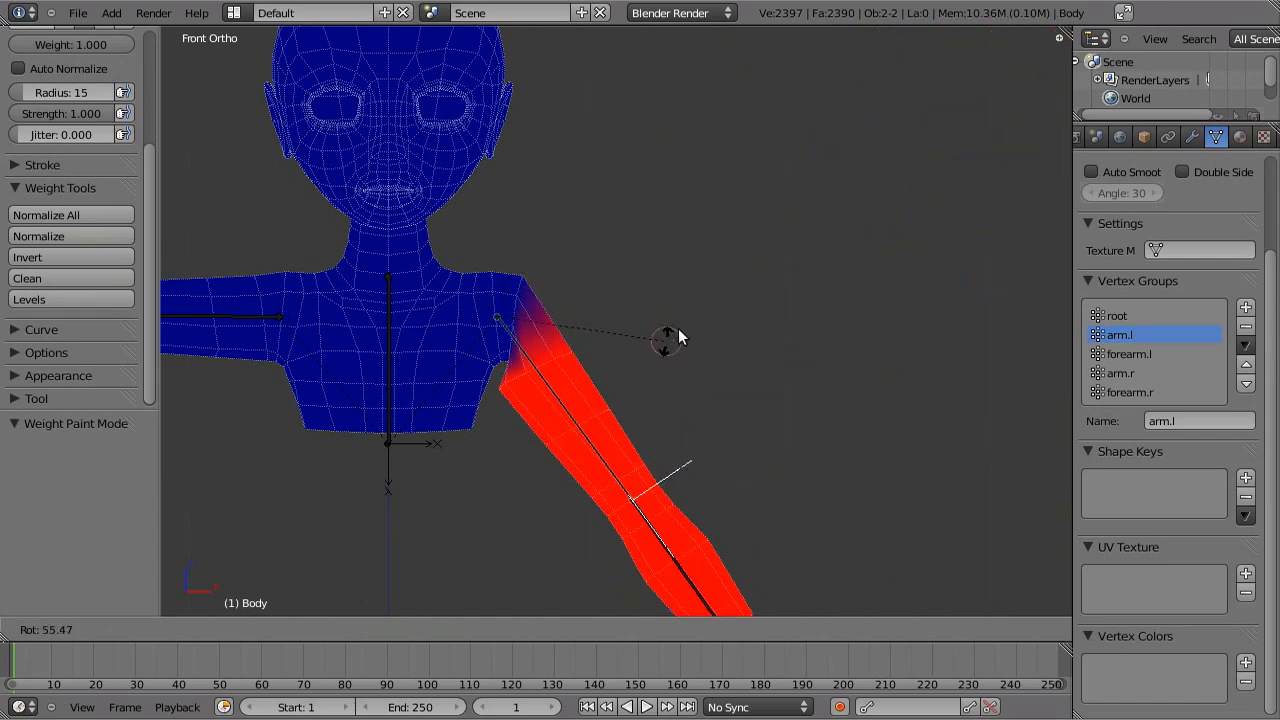
key("Escape")
scroll(575, 390, "up", 4)
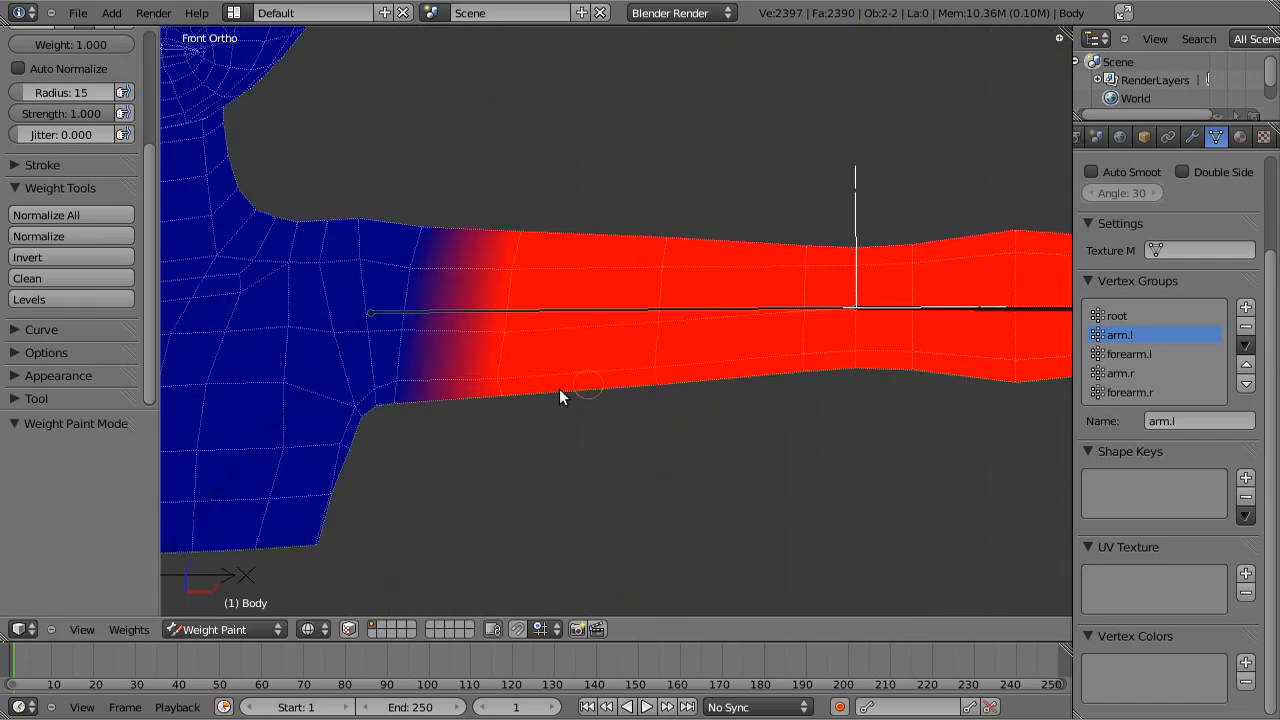
middle_click_drag(559, 388, 669, 377, "shift")
scroll(669, 377, "down", 5)
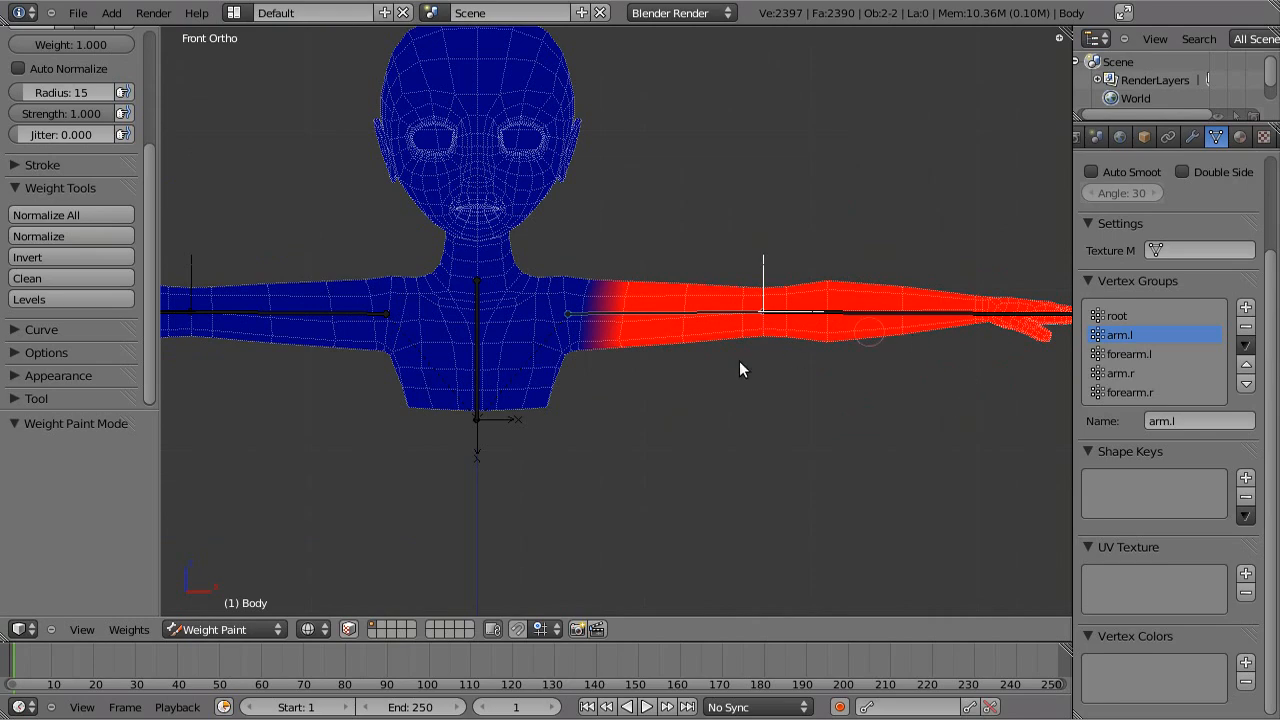
Paint weight 1.000 for arm.l onto the vertex loop just outside the shoulder joint, around the front, underside and back.
scroll(585, 405, "up", 4)
scroll(730, 380, "up", 3)
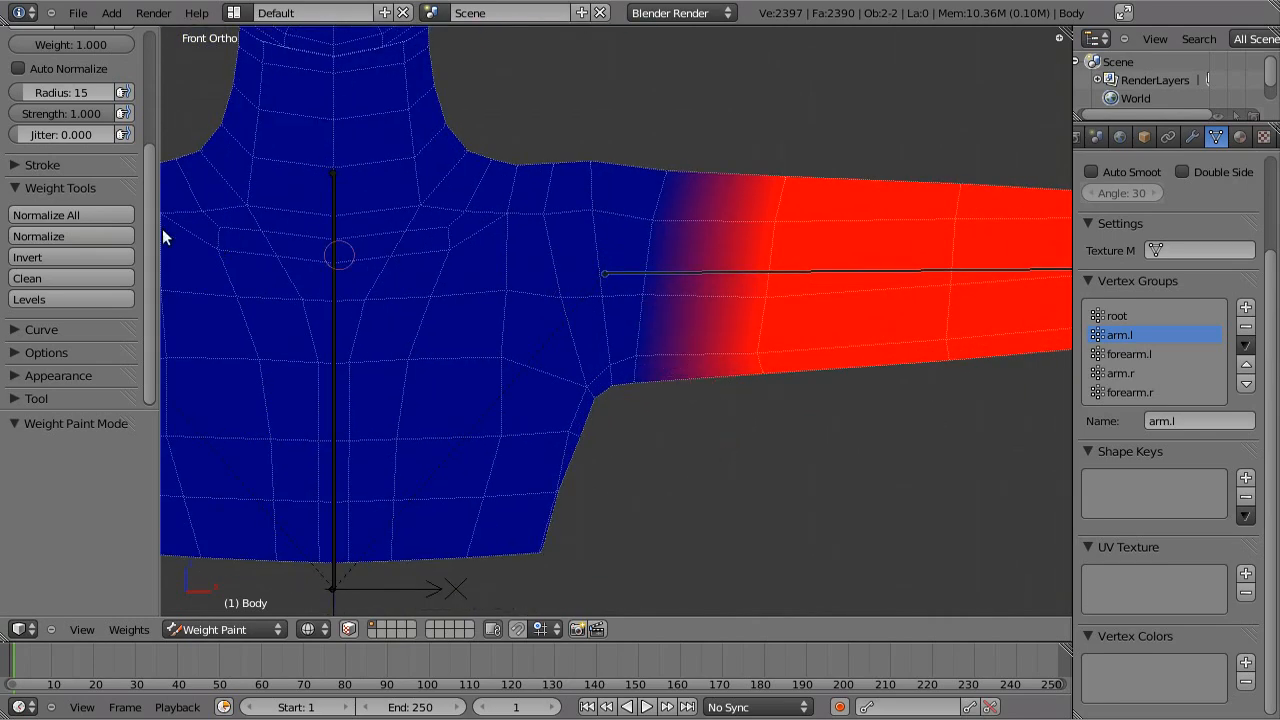
scroll(103, 211, "up", 5)
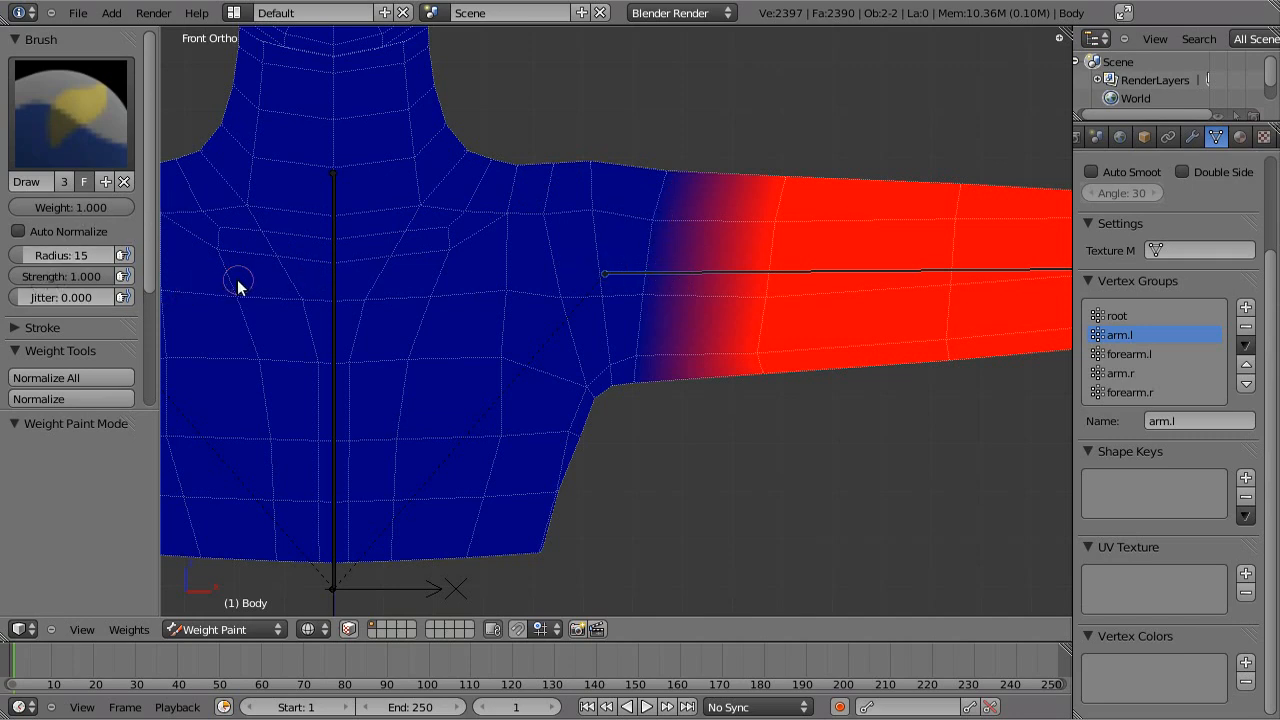
left_click(651, 222)
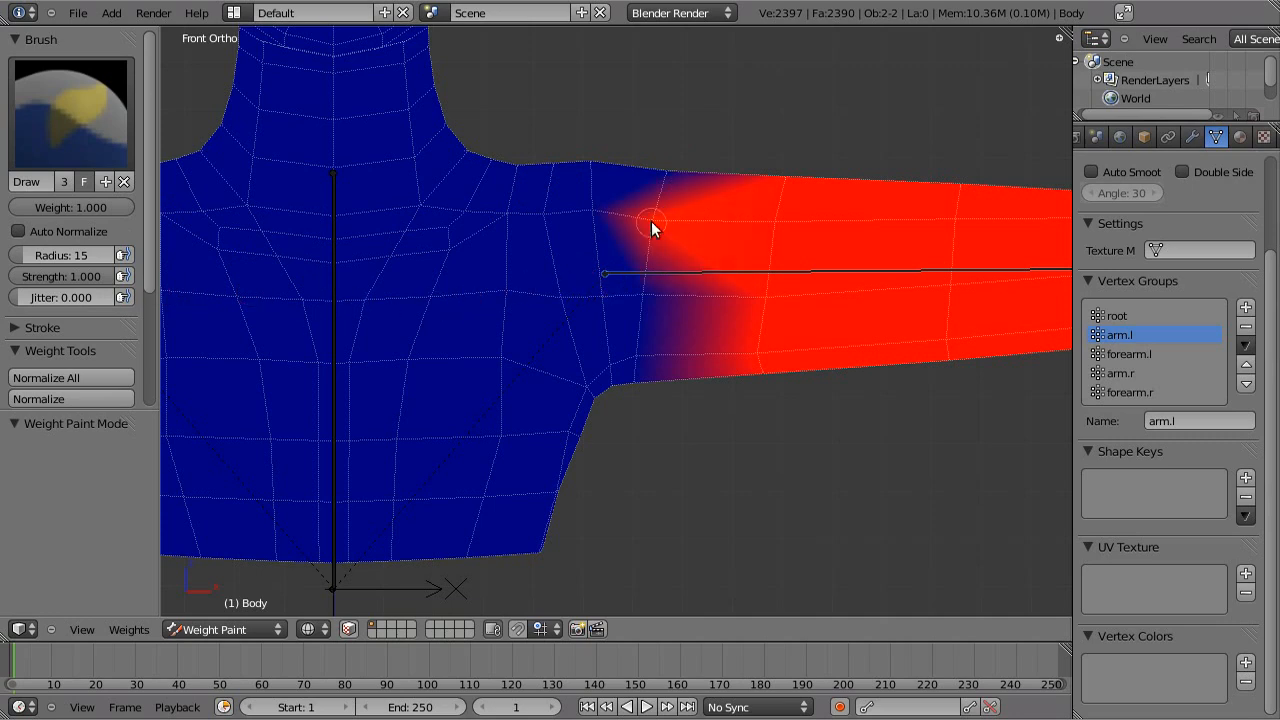
left_click_drag(648, 222, 656, 205)
left_click(667, 171)
left_click(640, 286)
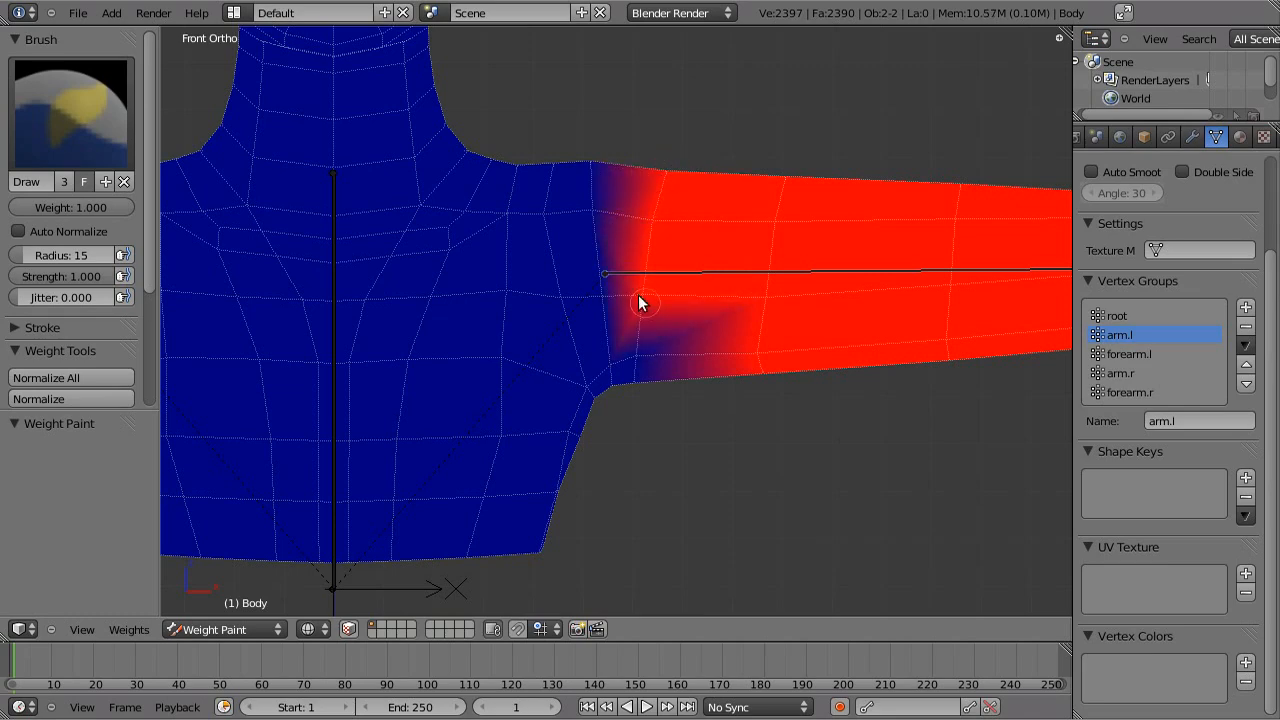
left_click_drag(637, 341, 638, 366)
middle_click_drag(631, 380, 586, 300)
left_click_drag(604, 281, 611, 387)
mouse_move(611, 387)
middle_mouse_down()
mouse_move(588, 268)
mouse_move(506, 314)
mouse_move(629, 434)
mouse_move(762, 381)
middle_mouse_up()
left_click(589, 266)
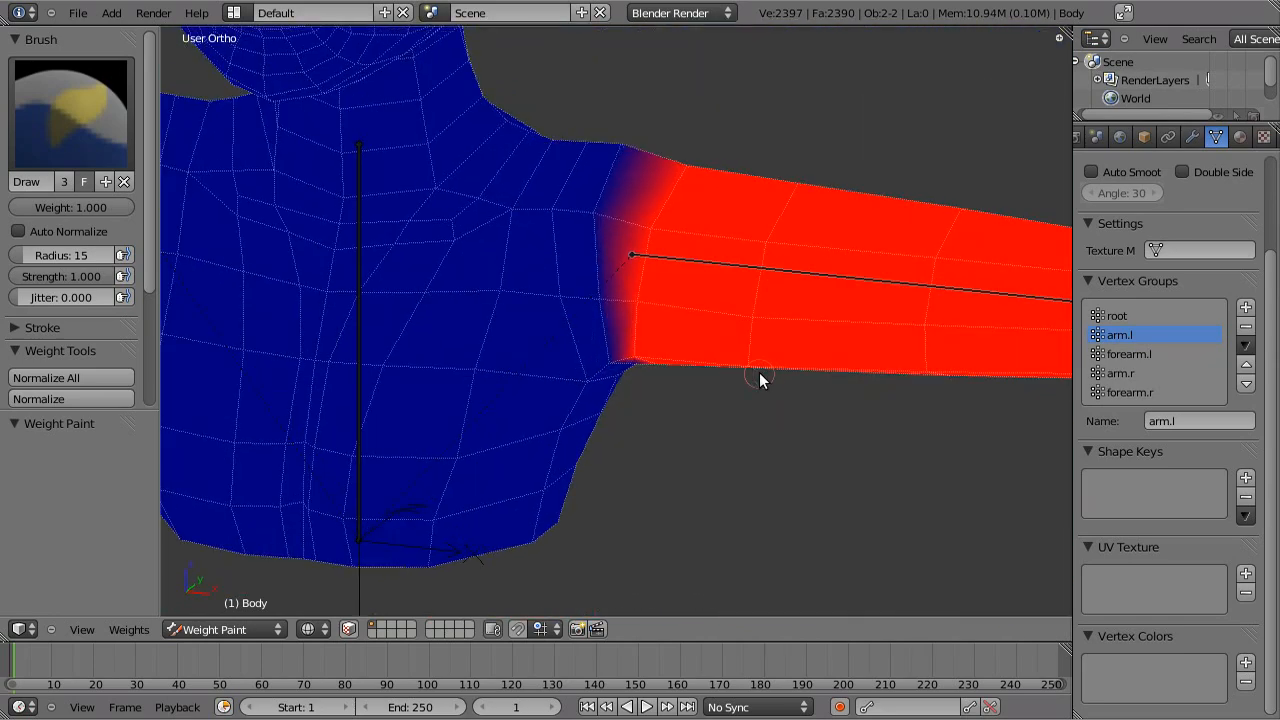
Set the brush weight to 0.500 and paint the front of the shoulder joint's vertex loop down to the armpit.
key("KP_1")
scroll(695, 392, "up", 1)
scroll(695, 391, "up", 1)
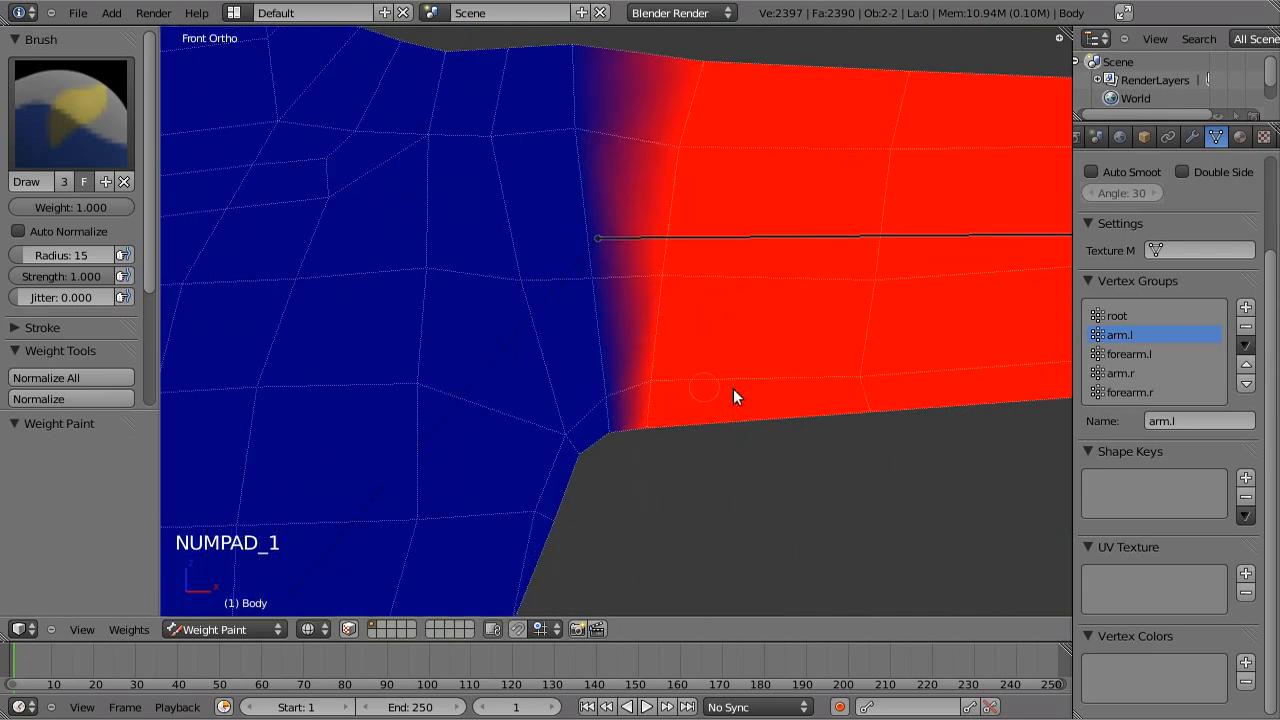
scroll(697, 380, "up", 1)
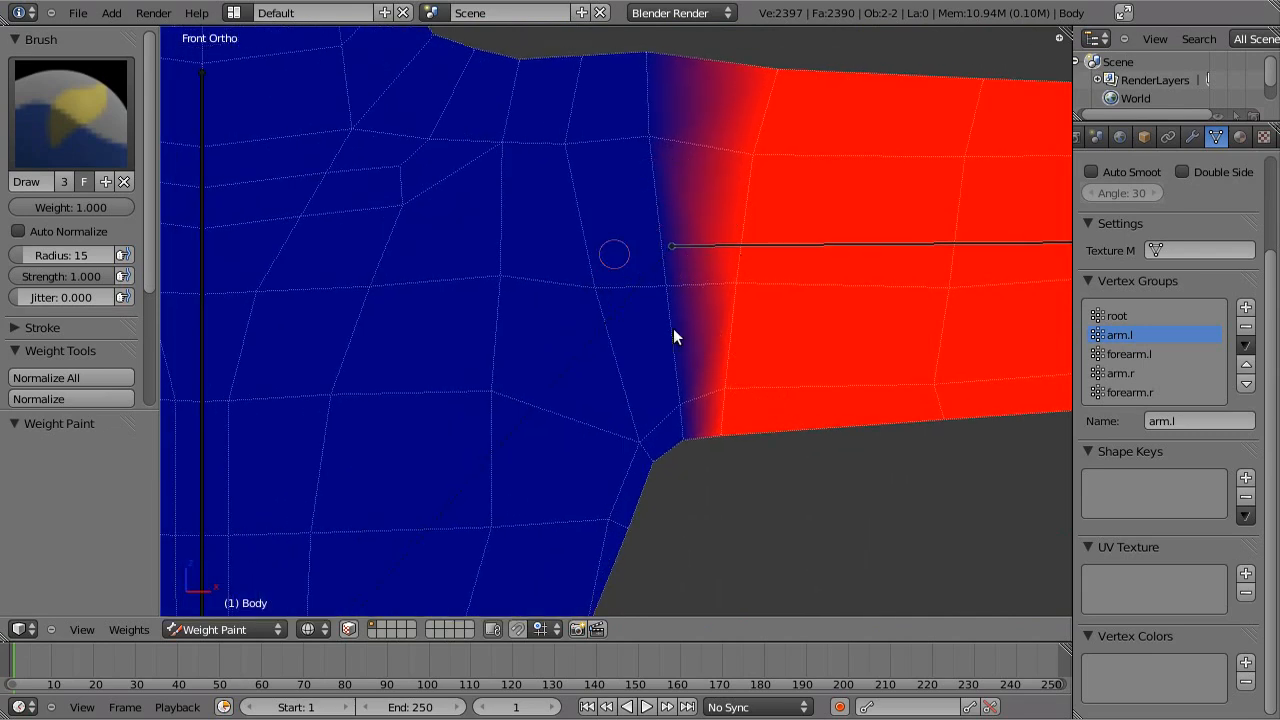
scroll(684, 288, "down", 1)
left_click(87, 213)
key("BackSpace")
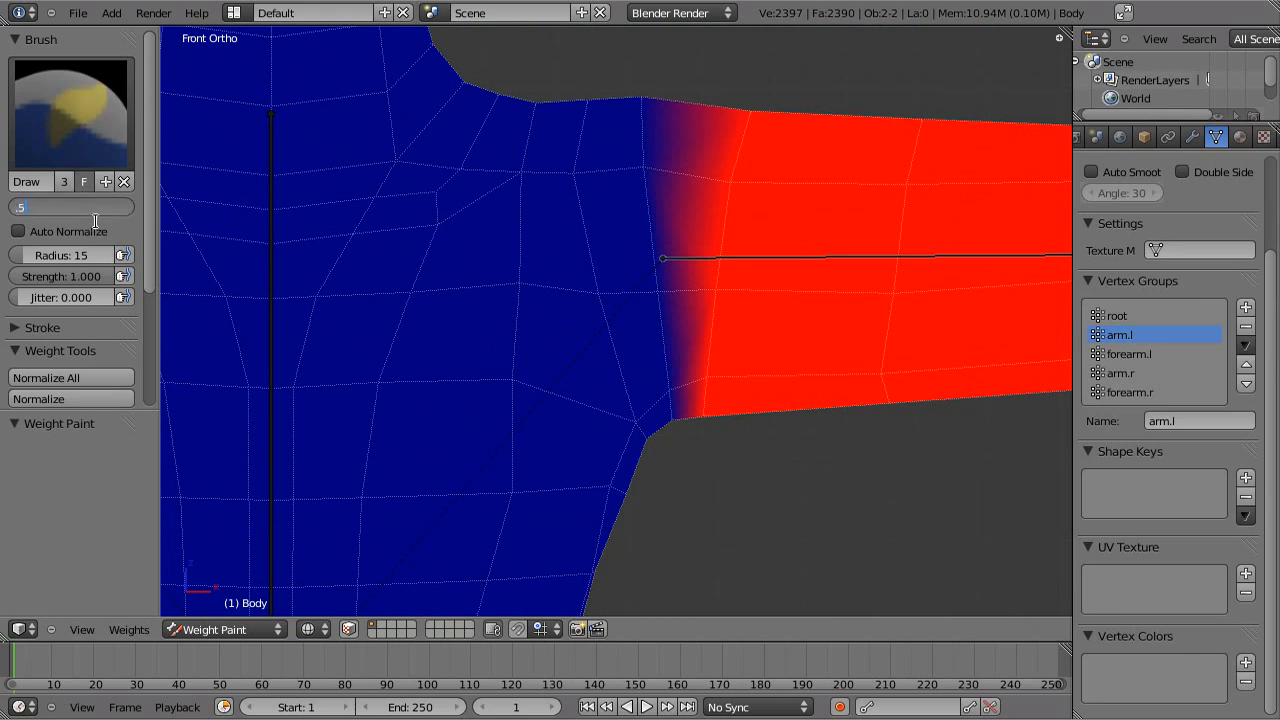
type(".5")
key("Return")
scroll(646, 171, "down", 2)
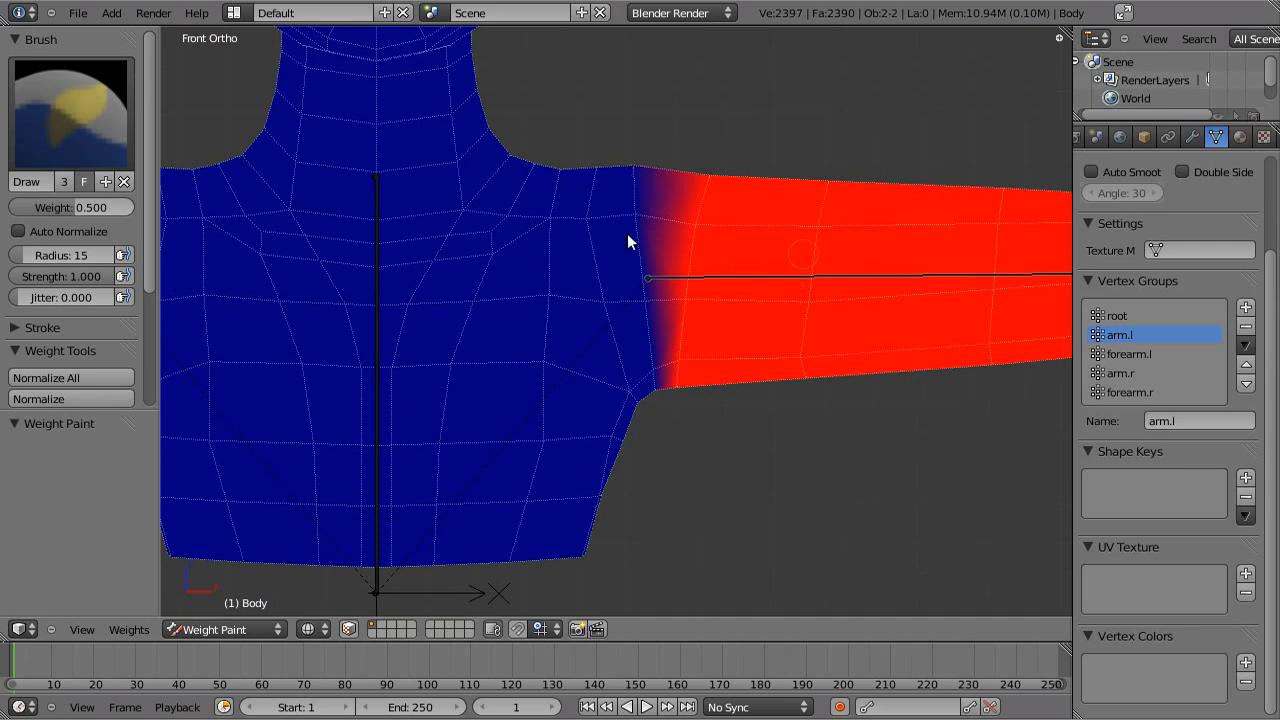
scroll(629, 240, "up", 1)
left_click(638, 200)
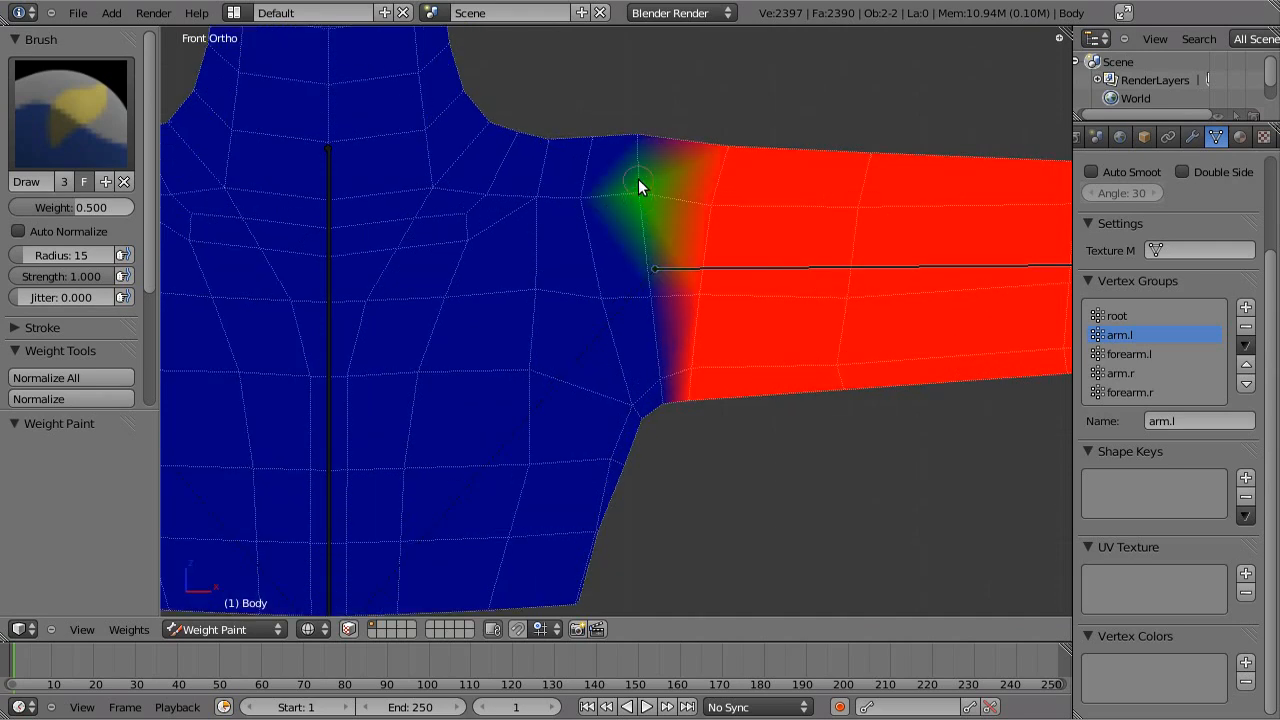
left_click(650, 290)
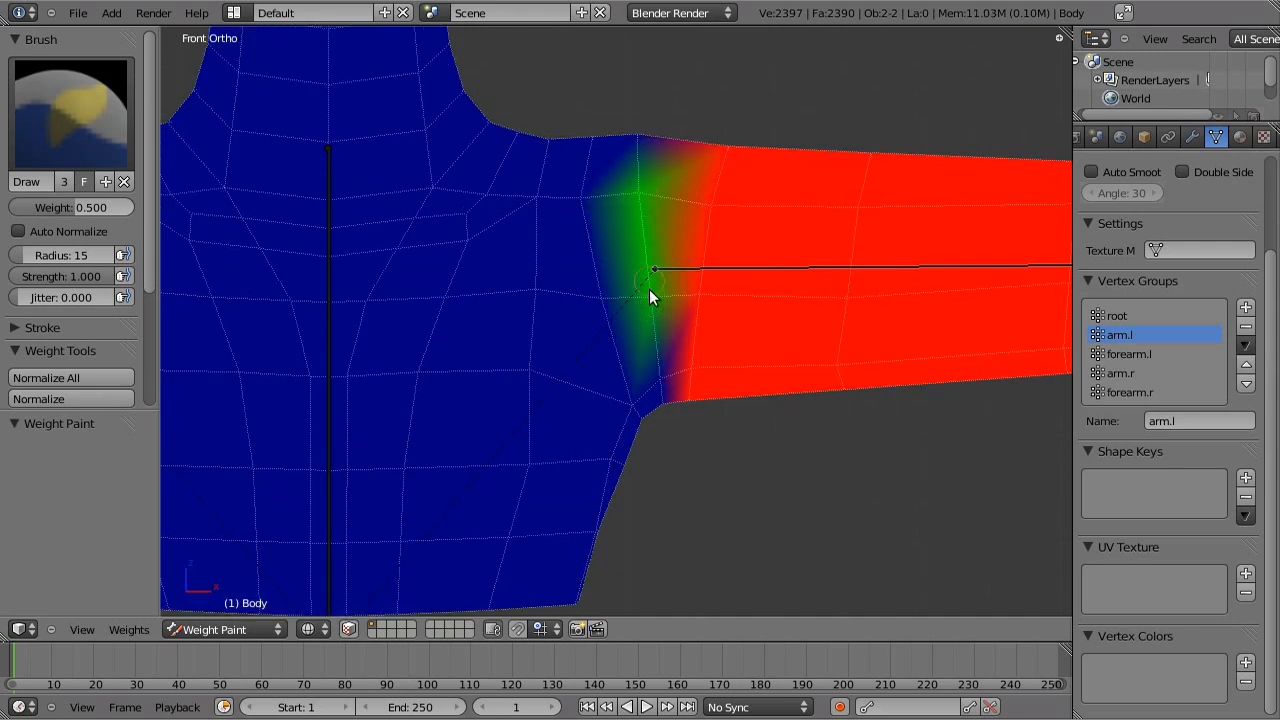
mouse_move(646, 317)
left_mouse_down()
mouse_move(671, 371)
mouse_move(648, 408)
mouse_move(663, 428)
left_mouse_up()
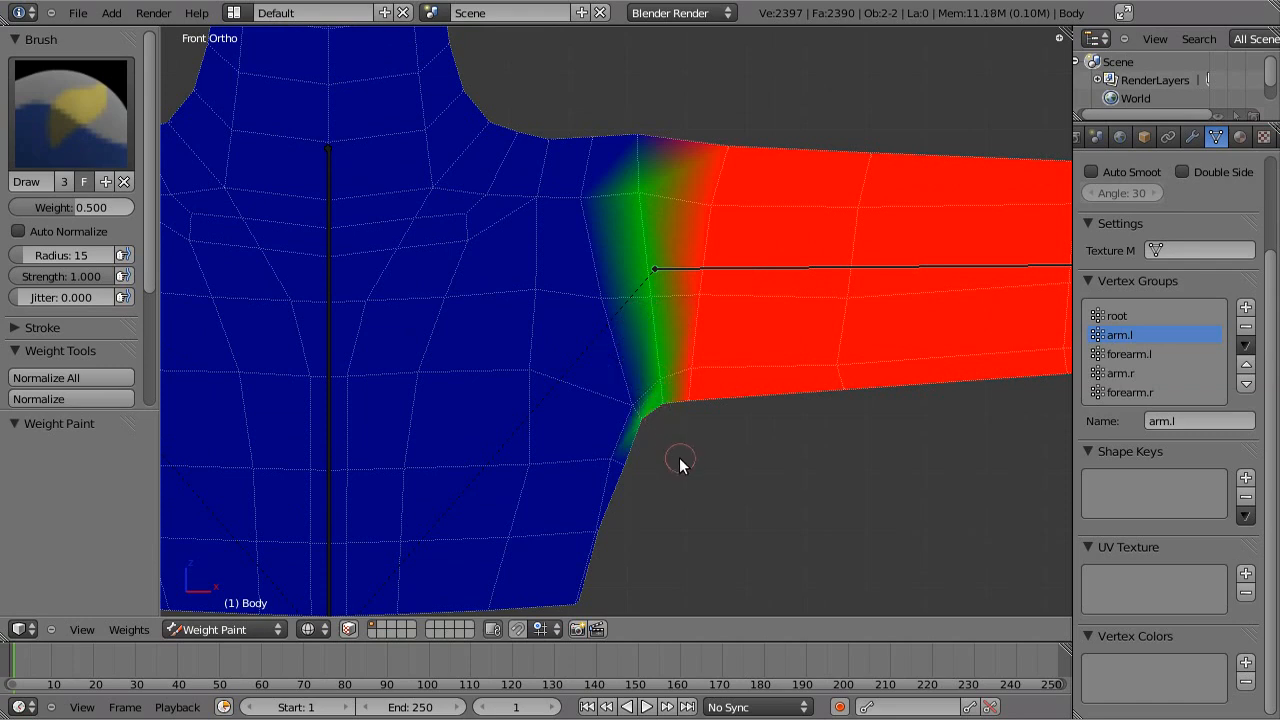
Undo the last armpit stroke and repaint only the lowest vertices of the shoulder joint's loop with weight 0.500.
key("ctrl+z")
scroll(661, 428, "up", 4)
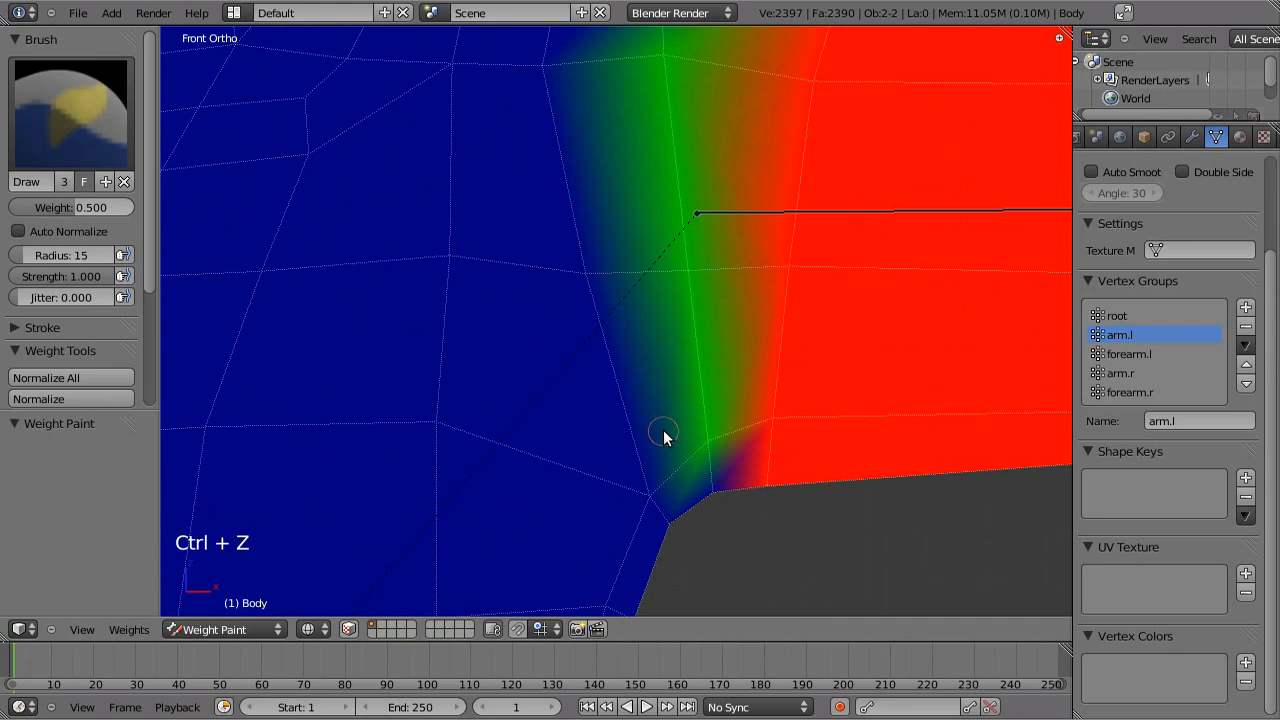
scroll(682, 177, "up", 5, "shift")
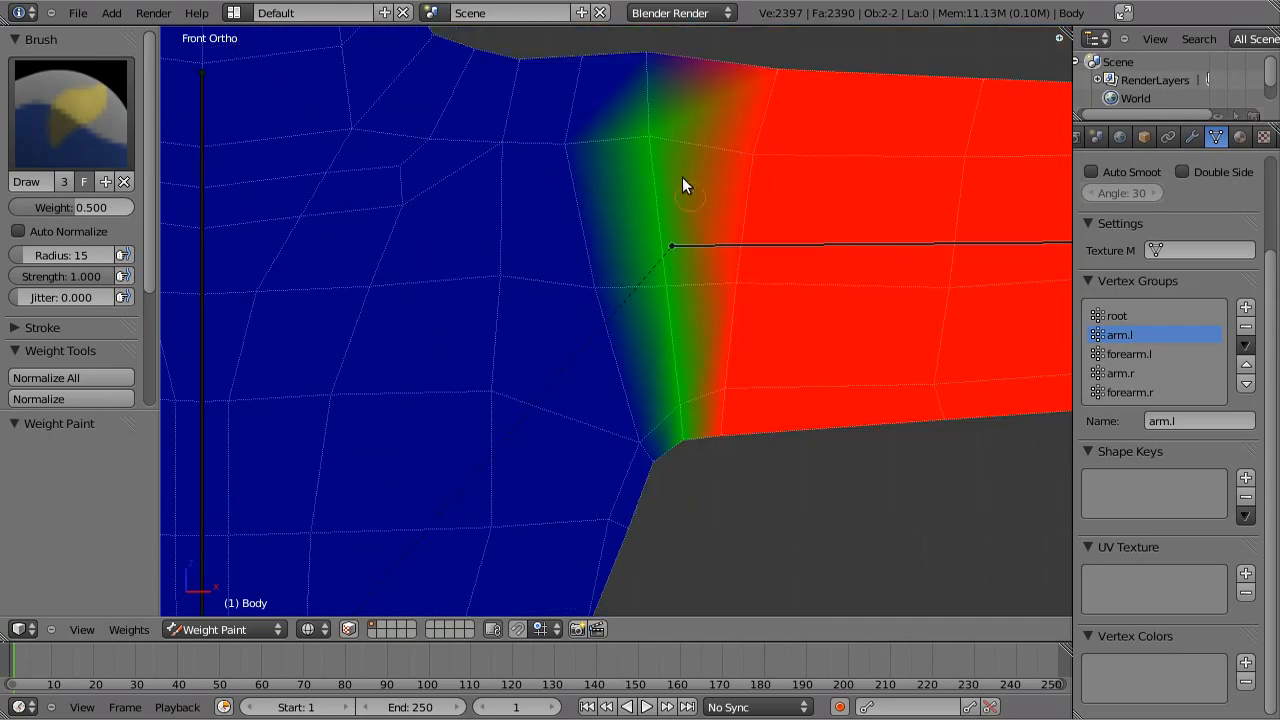
Paint weight 0.500 onto the back of the same shoulder loop, from the top down to the armpit.
middle_click_drag(771, 270, 314, 286)
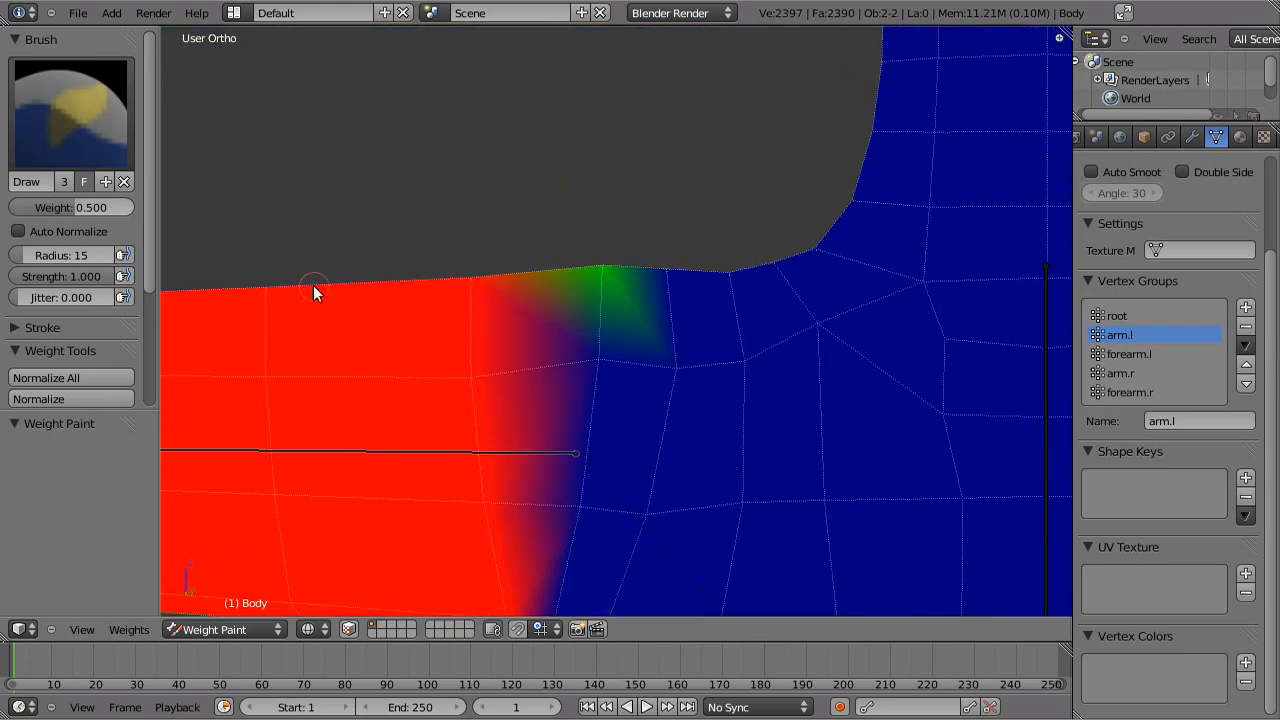
left_click_drag(590, 292, 571, 313)
scroll(626, 326, "down", 5, "shift")
mouse_move(580, 206)
left_mouse_down()
mouse_move(571, 240)
mouse_move(594, 252)
left_mouse_up()
scroll(589, 257, "down", 1, "shift")
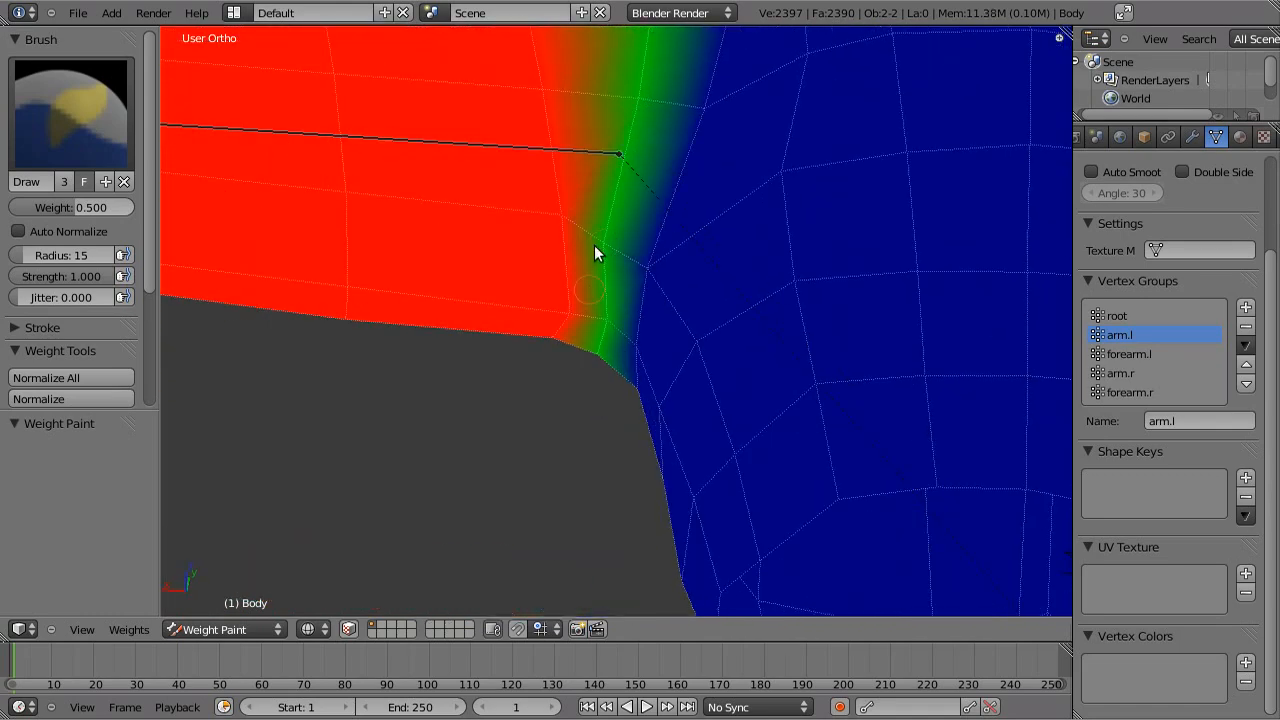
scroll(636, 235, "up", 1, "shift")
Set the brush weight to 0.250 and paint the front of the next vertex loop inward toward the chest.
key("KP_1")
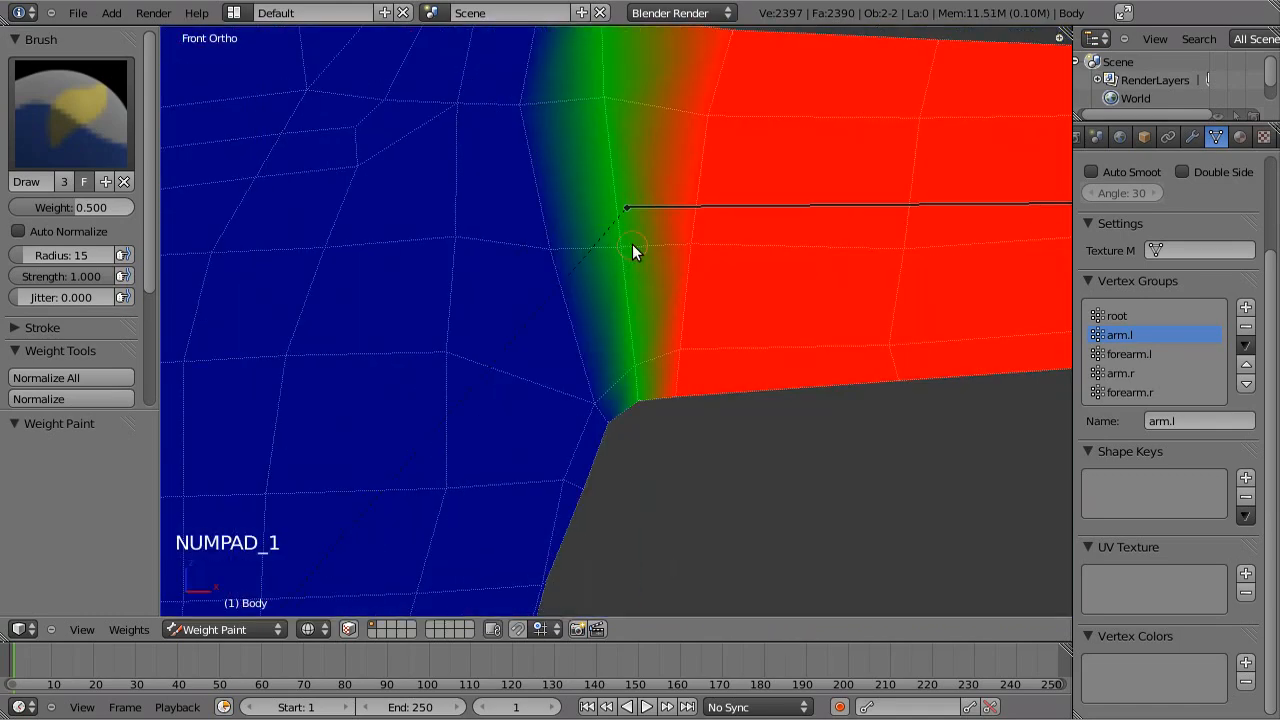
scroll(651, 329, "down", 3)
scroll(589, 320, "up", 2)
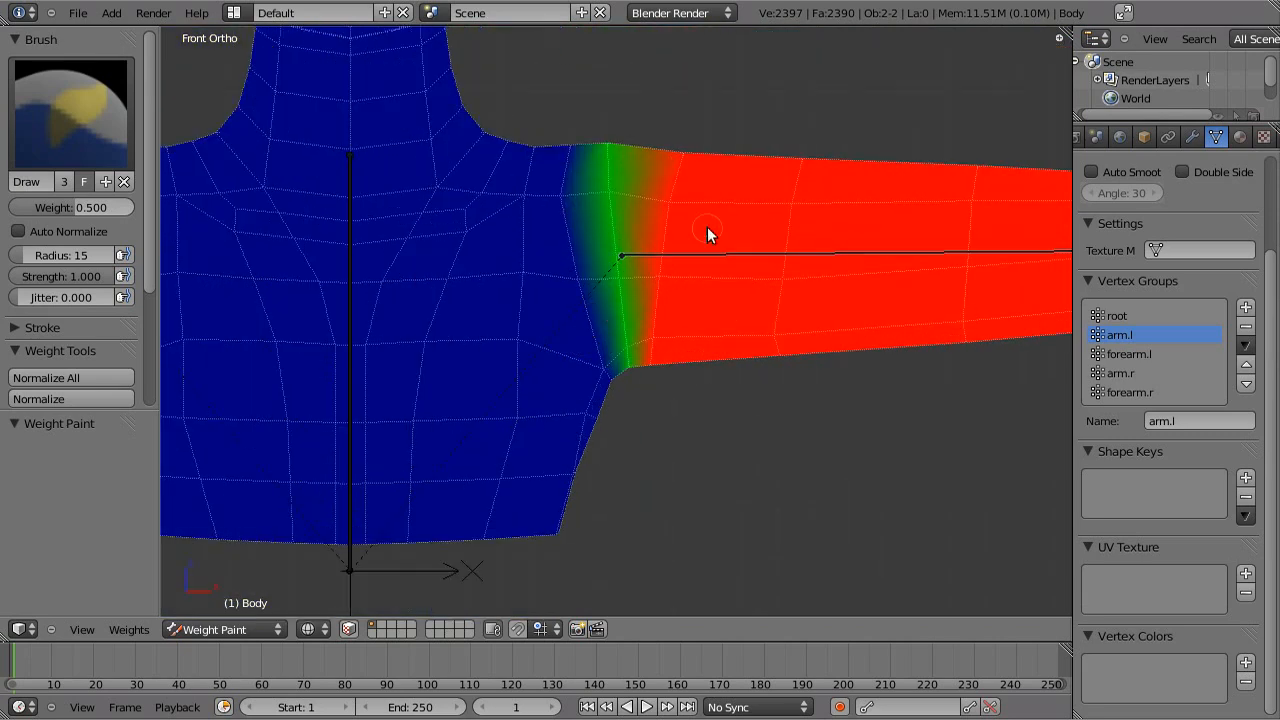
middle_click_drag(696, 194, 649, 197, "shift")
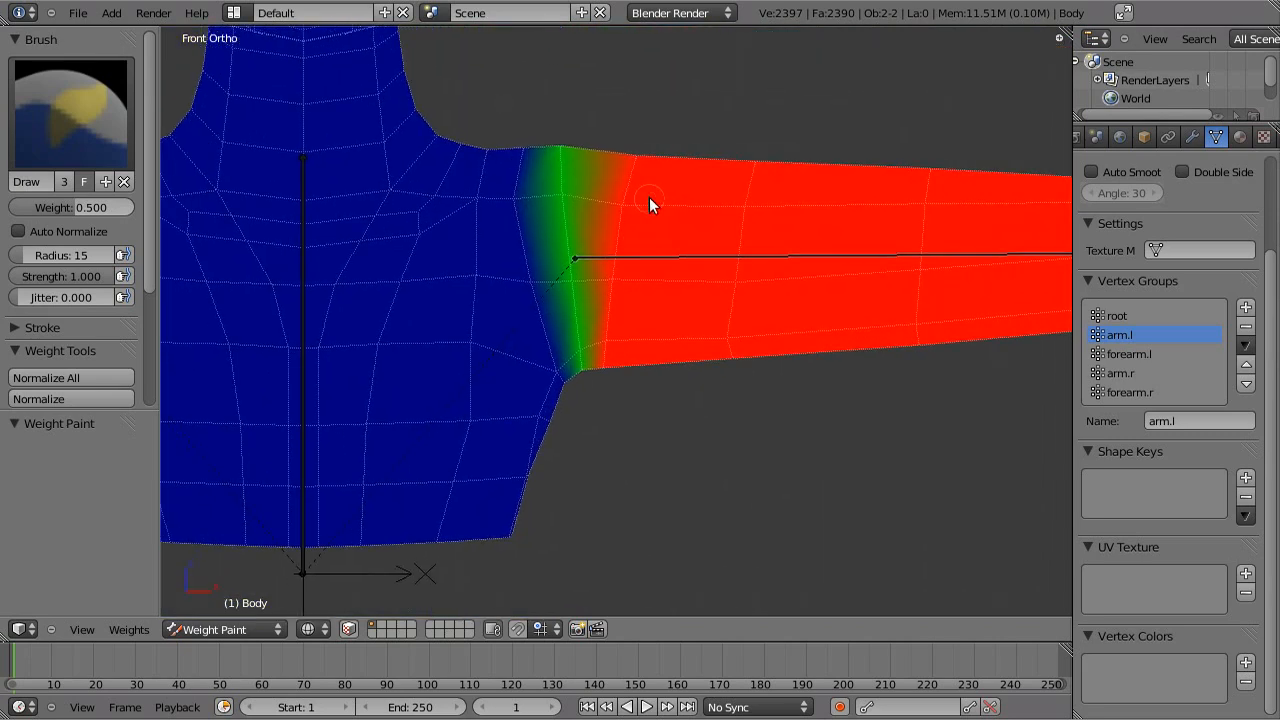
left_click(74, 208)
key("BackSpace")
type(".25")
key("Return")
left_click_drag(509, 203, 511, 200)
left_click_drag(528, 278, 549, 366)
Paint weight 0.250 onto the inner loop's armpit, back and top vertices, undoing the stroke that spills onto neighbouring vertices.
scroll(647, 426, "up", 5)
mouse_move(598, 496)
middle_mouse_down()
mouse_move(656, 563)
mouse_move(645, 340)
middle_mouse_up()
left_click_drag(645, 336, 637, 317)
left_click_drag(860, 286, 859, 285)
mouse_move(859, 277)
middle_mouse_down()
mouse_move(666, 309)
mouse_move(793, 171)
mouse_move(754, 376)
middle_mouse_up()
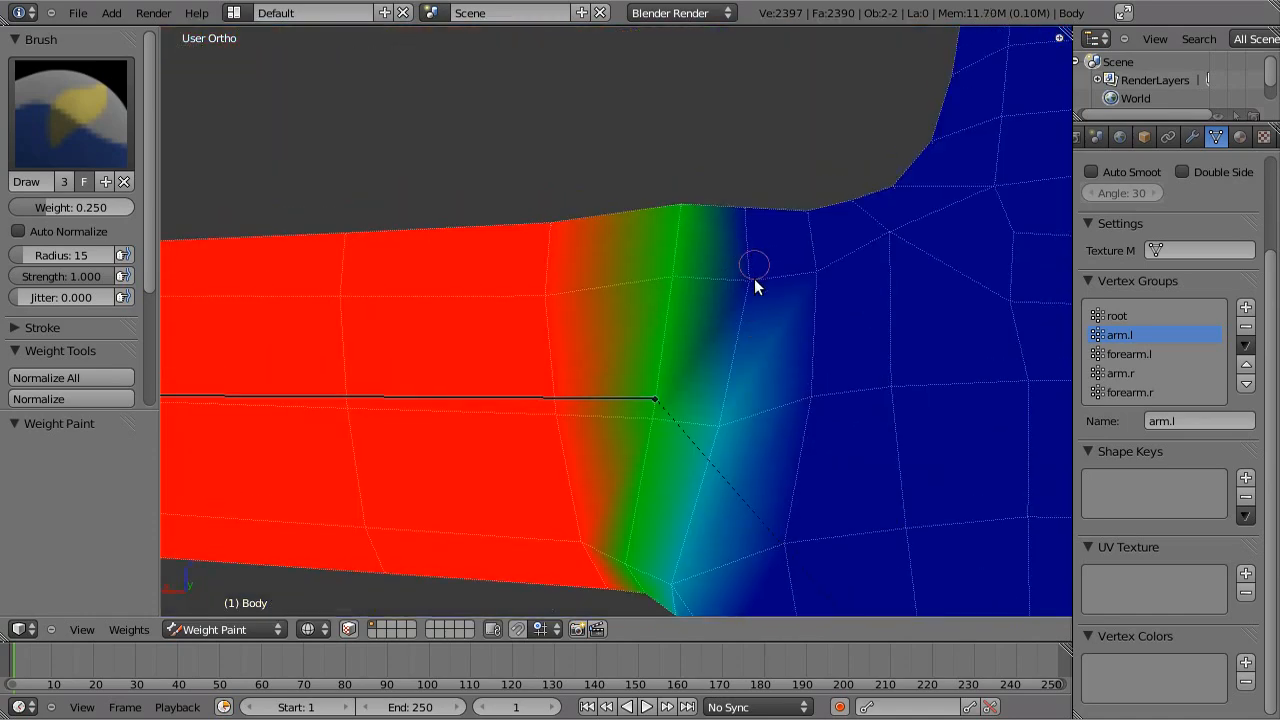
left_click(753, 277)
mouse_move(762, 205)
middle_mouse_down()
mouse_move(740, 380)
mouse_move(766, 386)
mouse_move(784, 354)
middle_mouse_up()
left_click(741, 285)
key("ctrl+z")
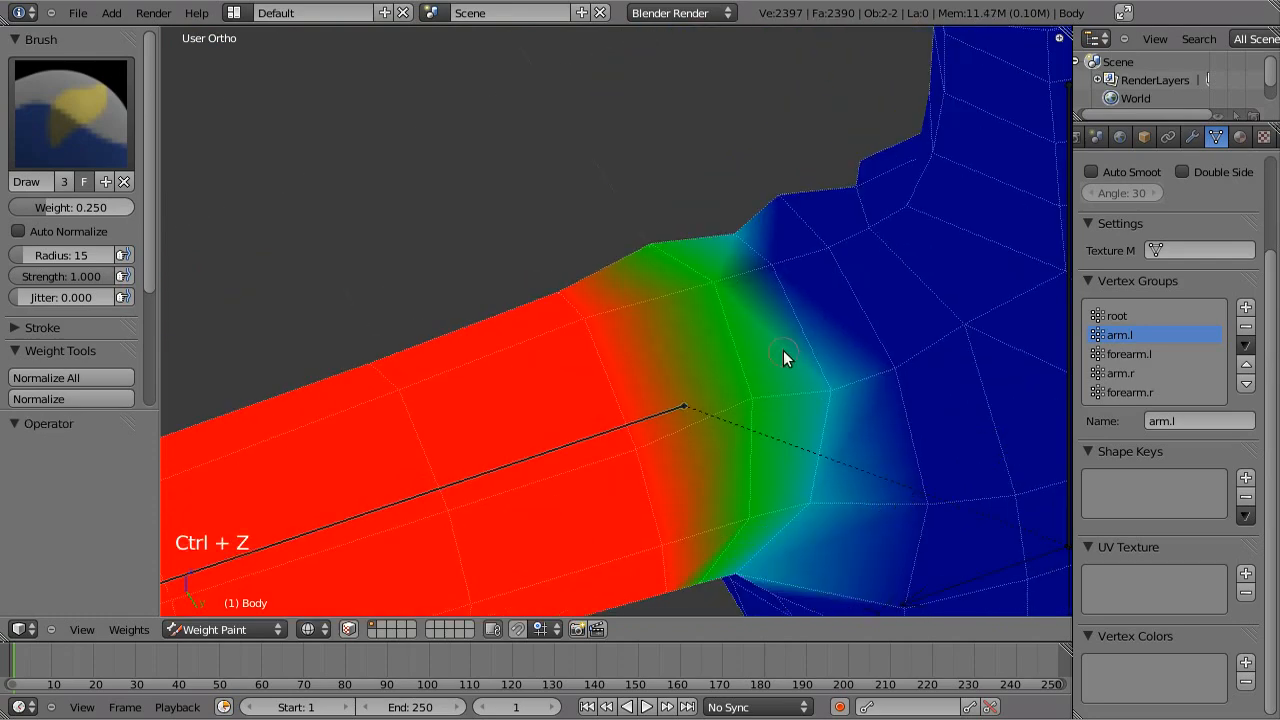
left_click(769, 272)
Test the graded shoulder weights by rotating the arm.l bone upward, and cancel the rotation.
key("KP_1")
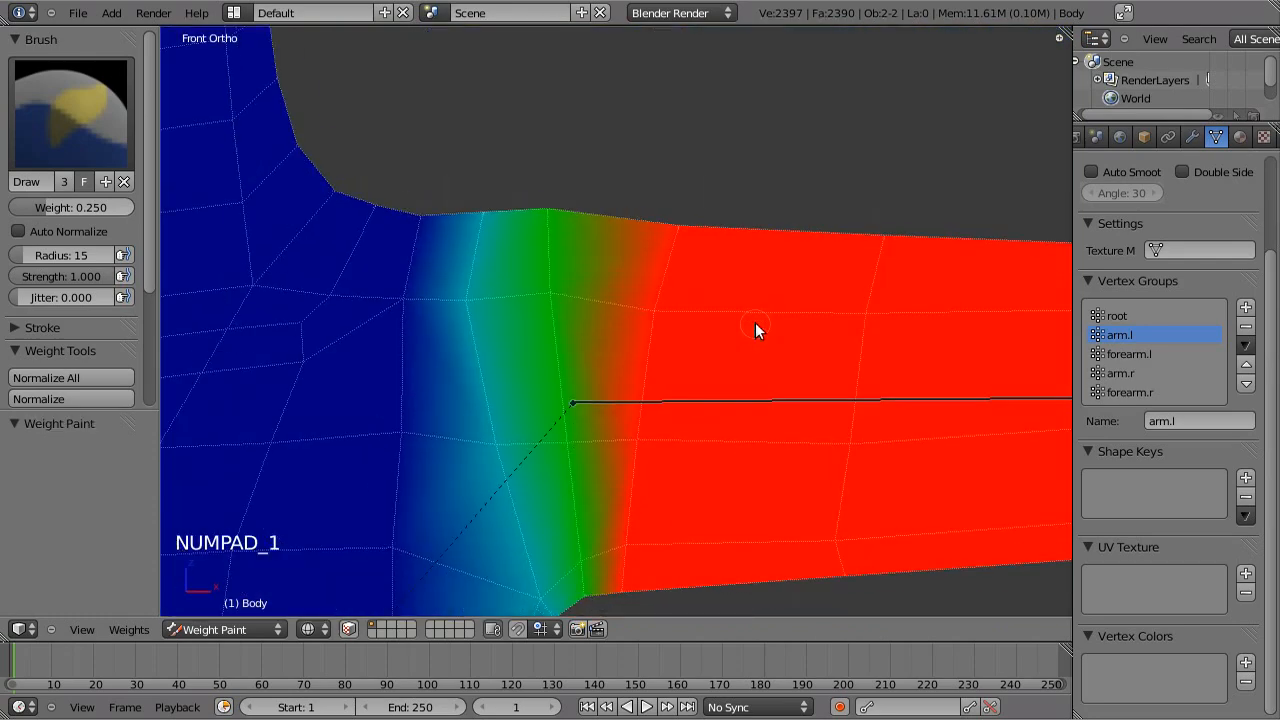
scroll(767, 402, "down", 6)
middle_click_drag(821, 476, 648, 423, "shift")
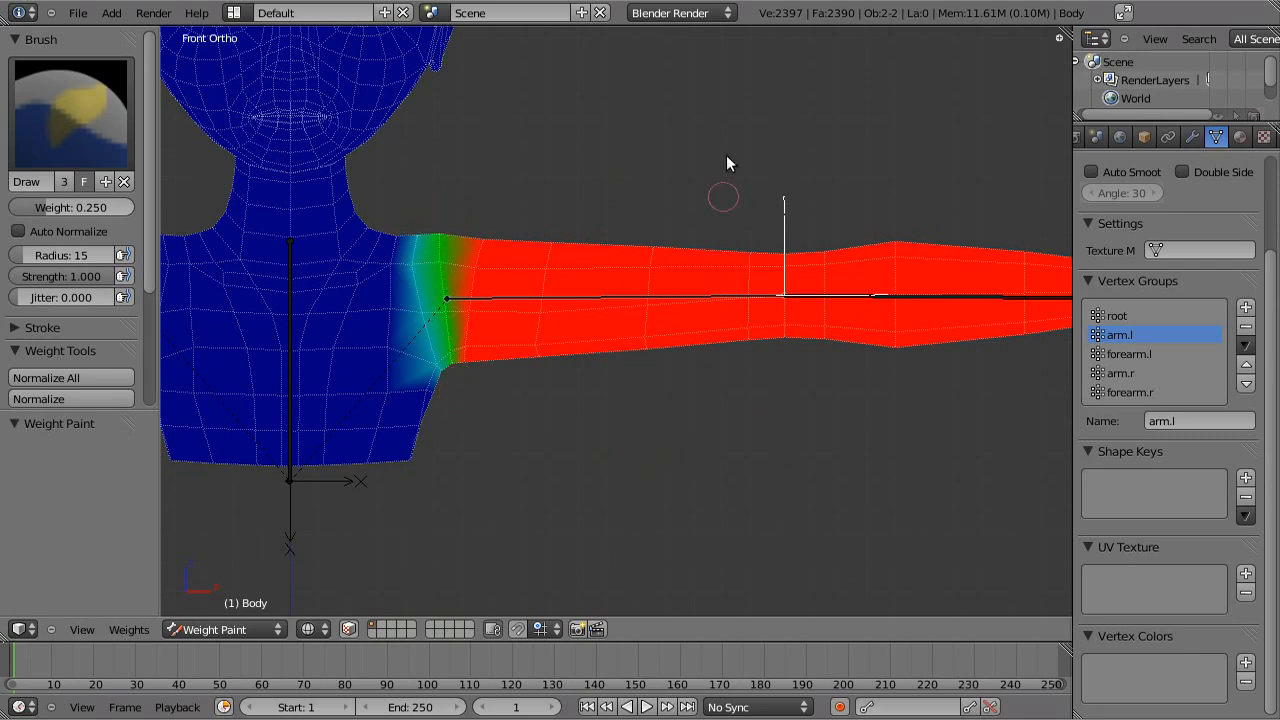
key("r")
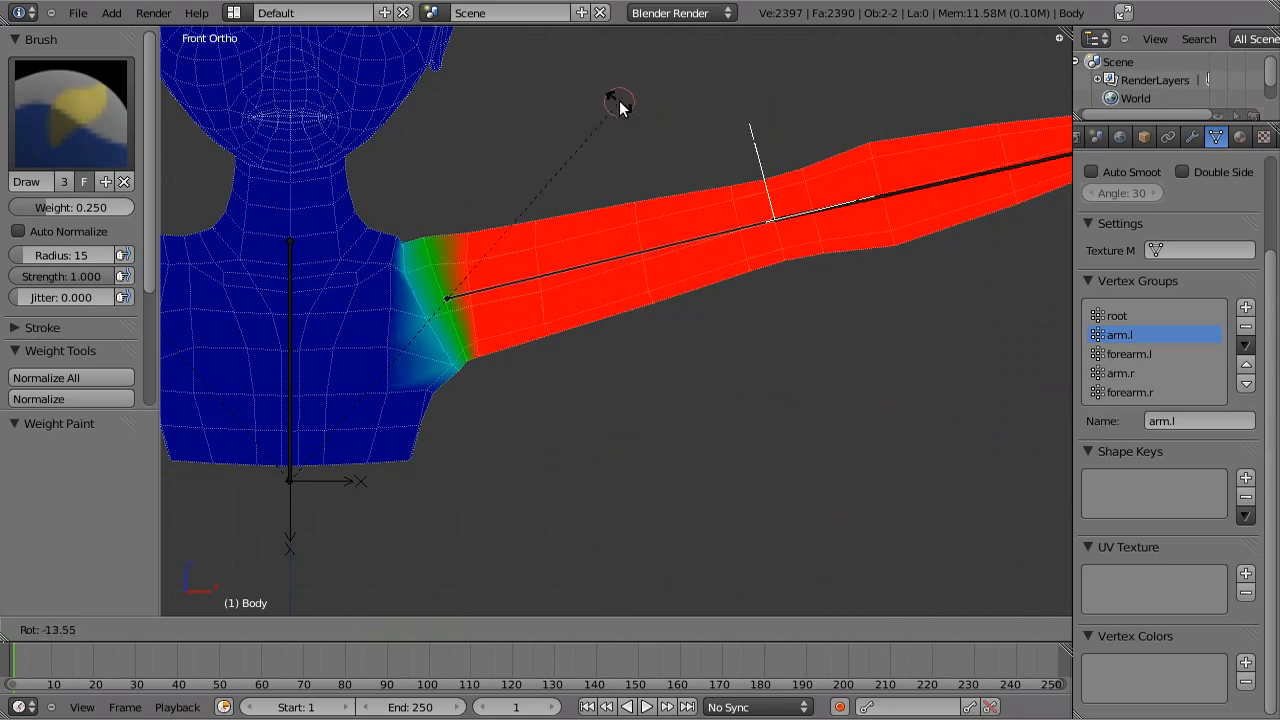
key("Escape")
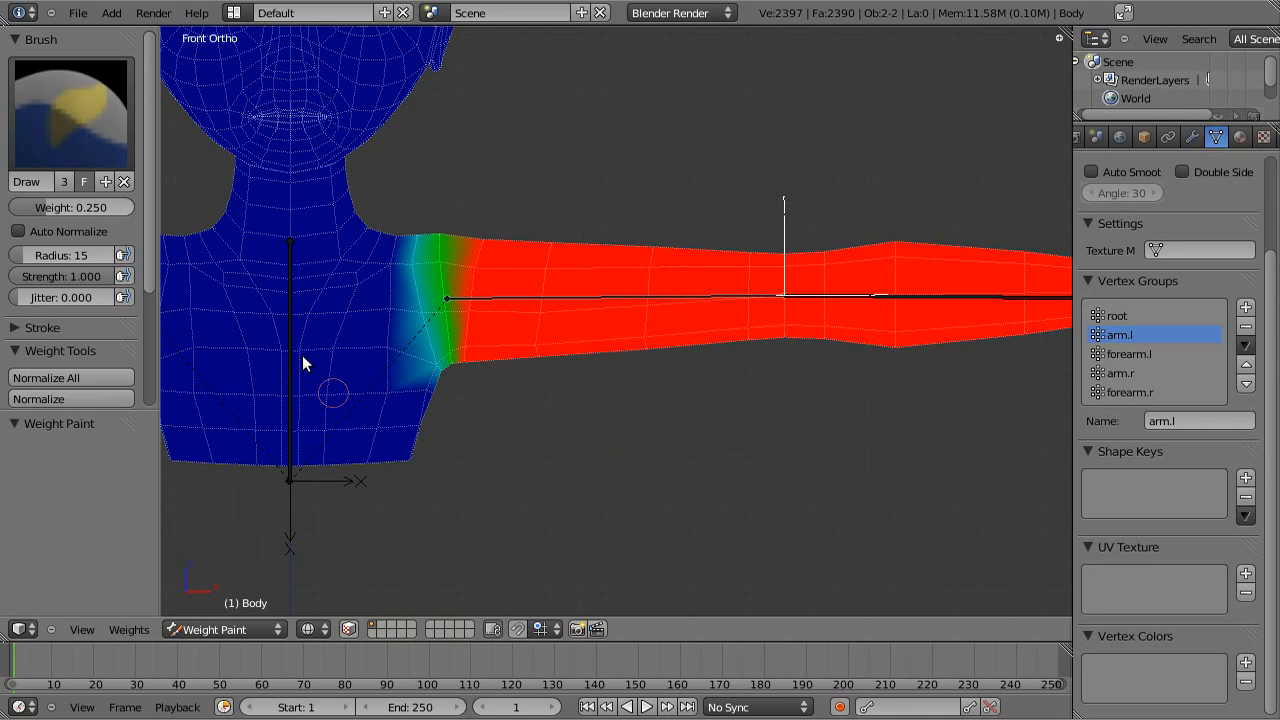
Select the root bone to display its weights on the Body mesh and frame the torso.
right_click(291, 323)
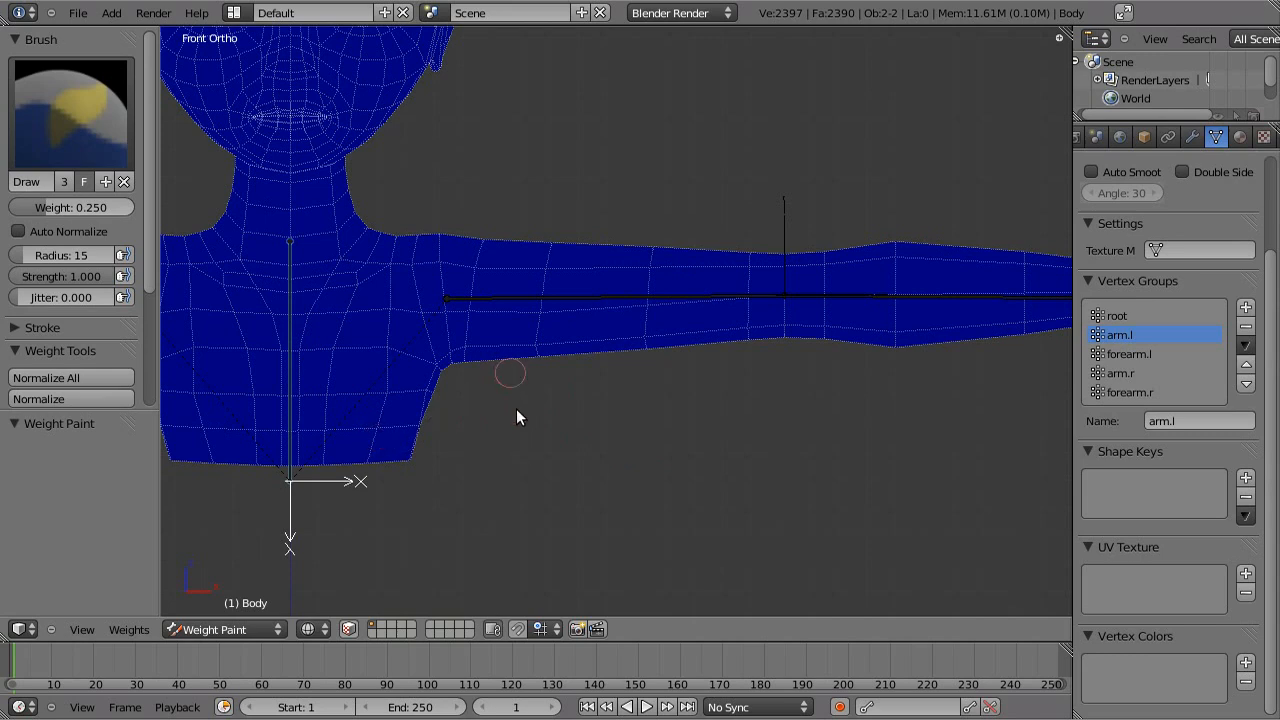
scroll(517, 414, "down", 3)
scroll(514, 423, "up", 2)
middle_click_drag(514, 423, 626, 427, "shift")
scroll(626, 427, "up", 2)
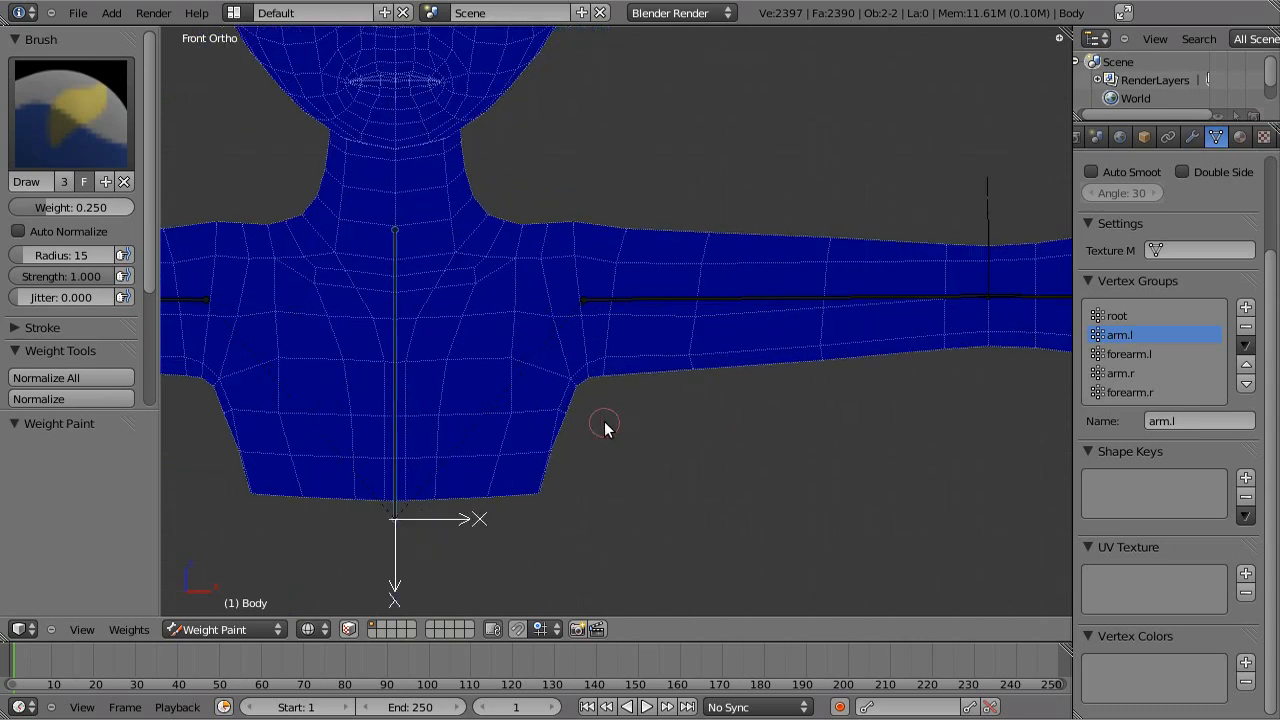
Assign all vertices of the Body mesh to the root vertex group with a weight of 1.000.
left_click(1140, 315)
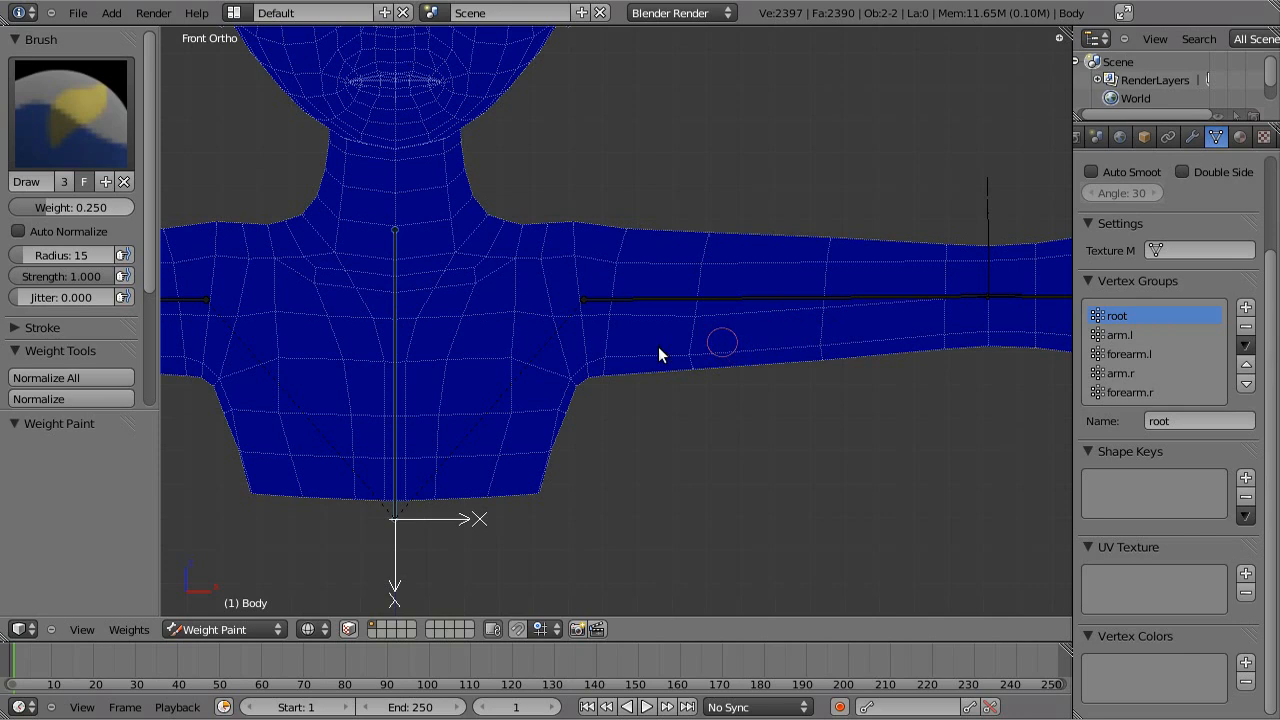
scroll(626, 351, "down", 5)
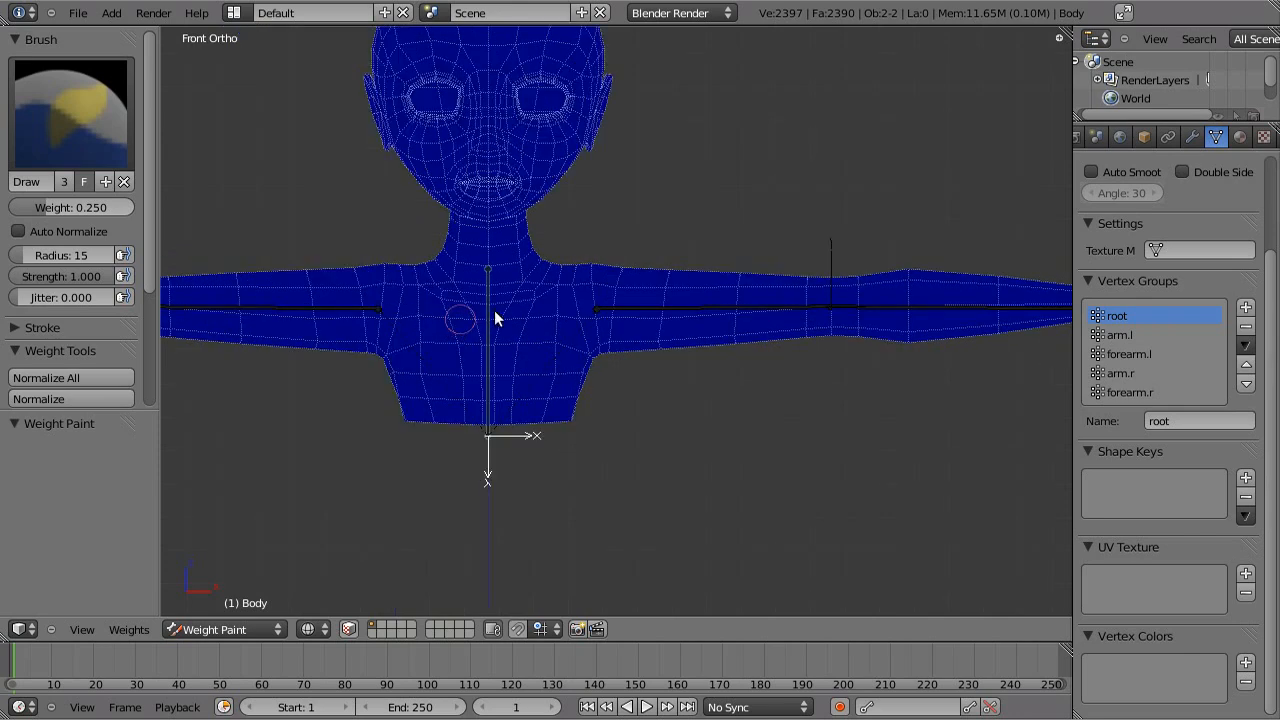
scroll(700, 375, "left", 2, "ctrl")
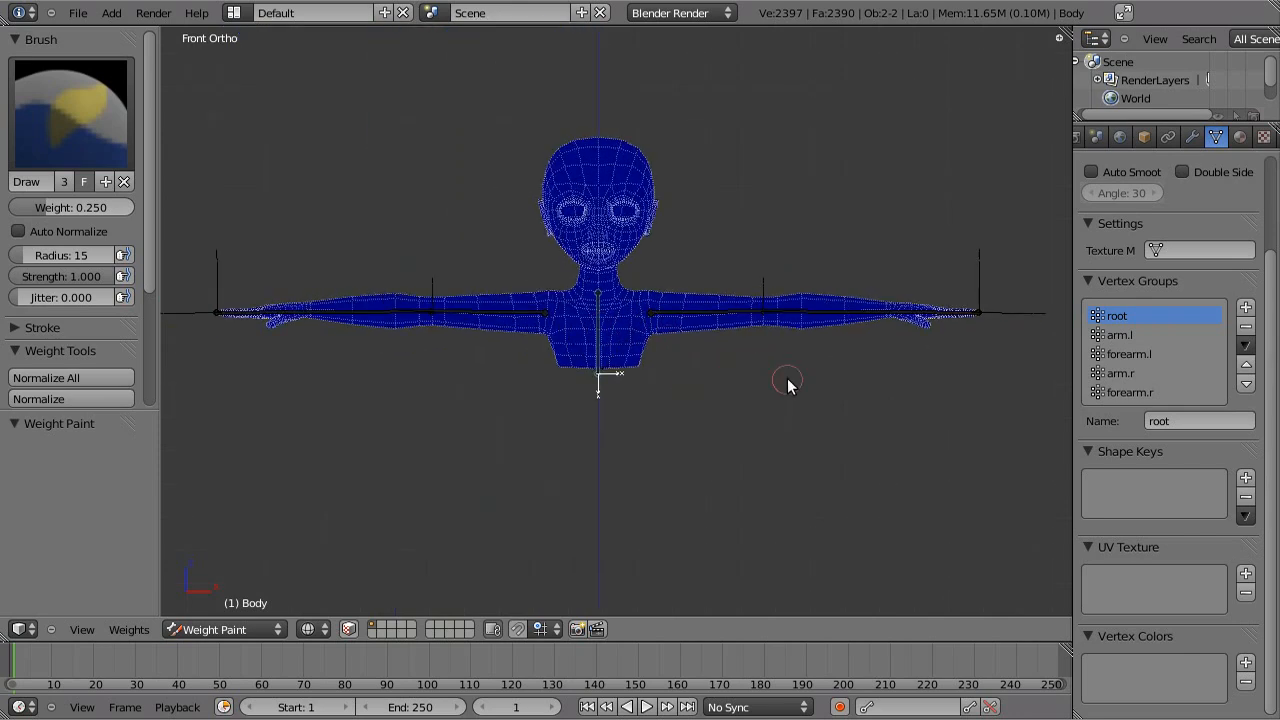
key("Tab")
key("a")
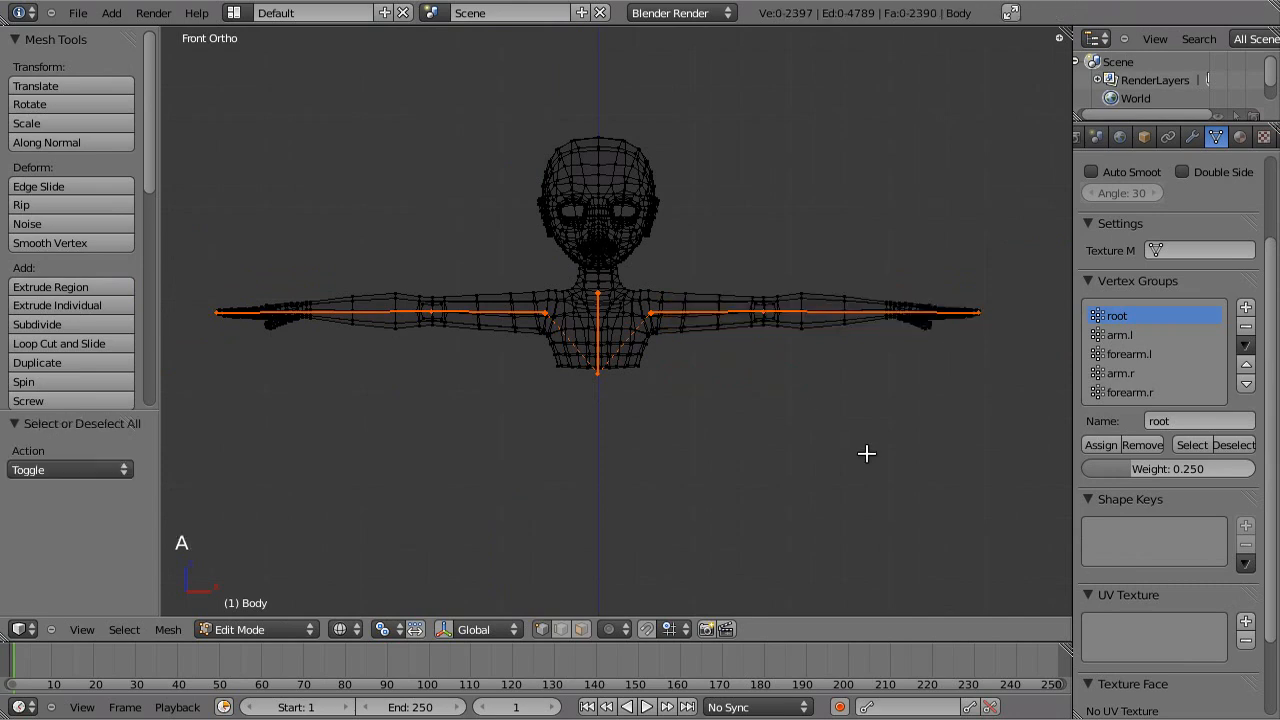
key("a")
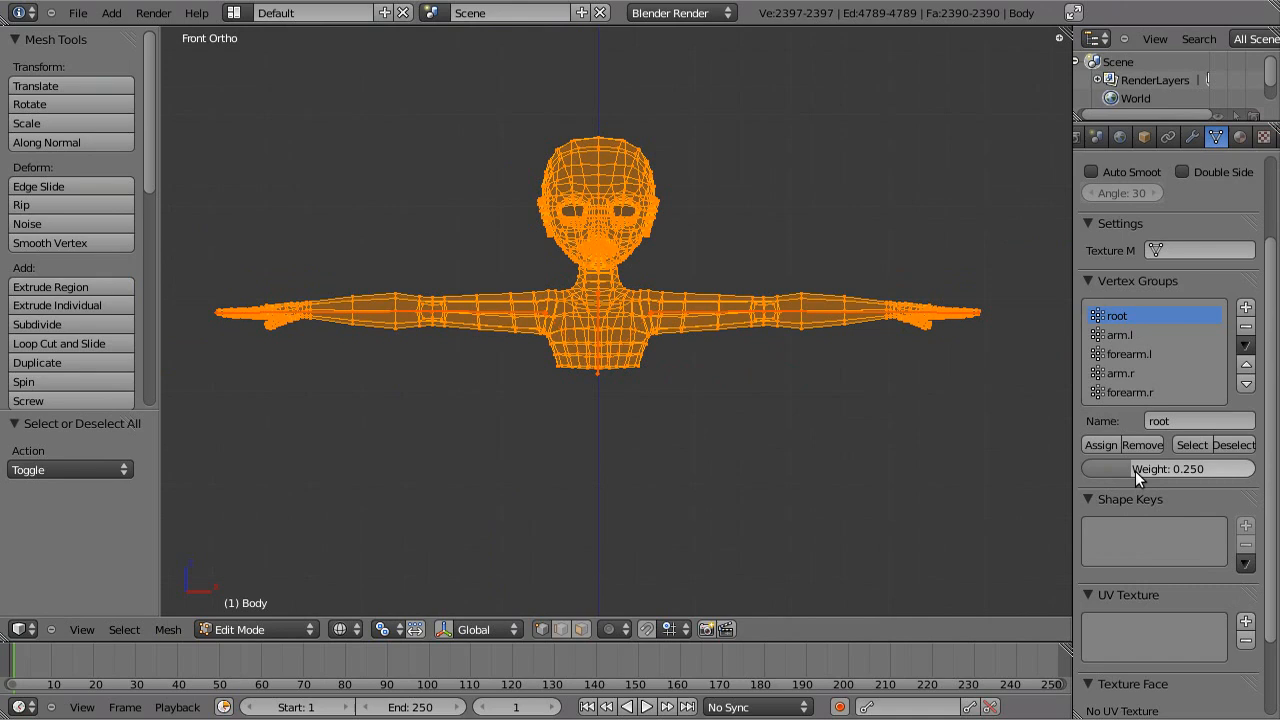
left_click_drag(1135, 471, 1258, 464)
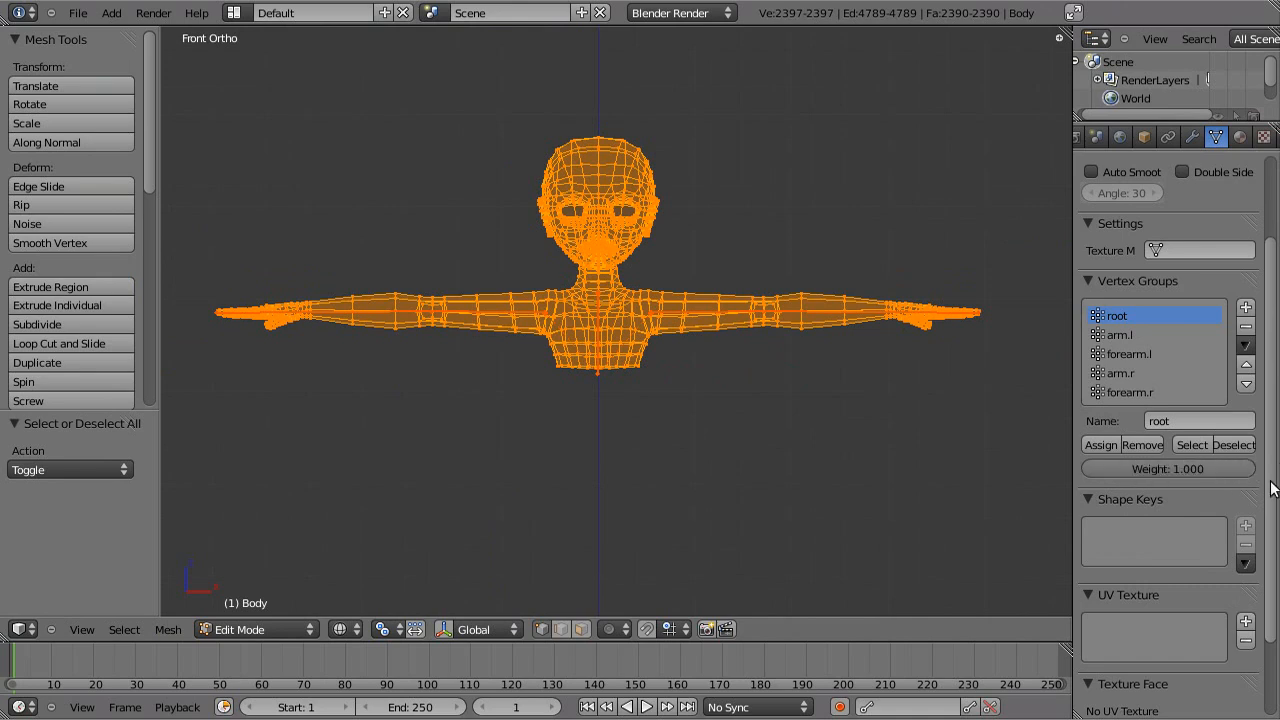
left_click(1103, 444)
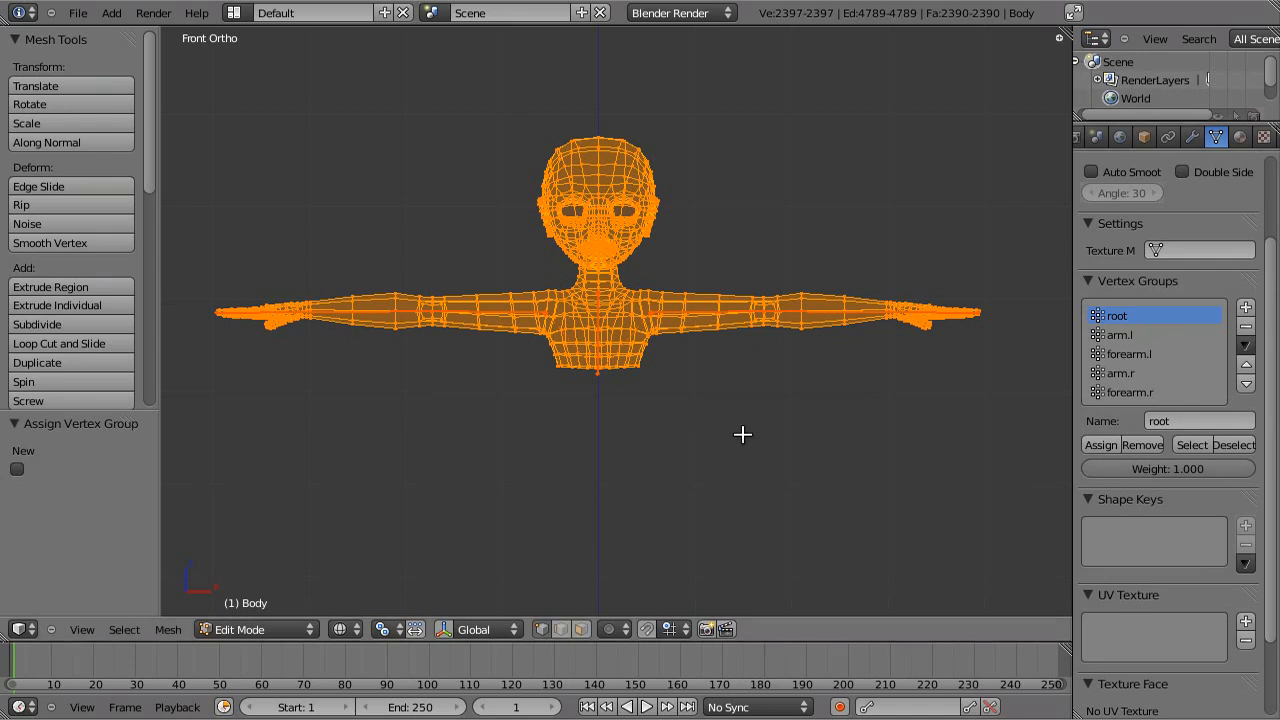
key("Tab")
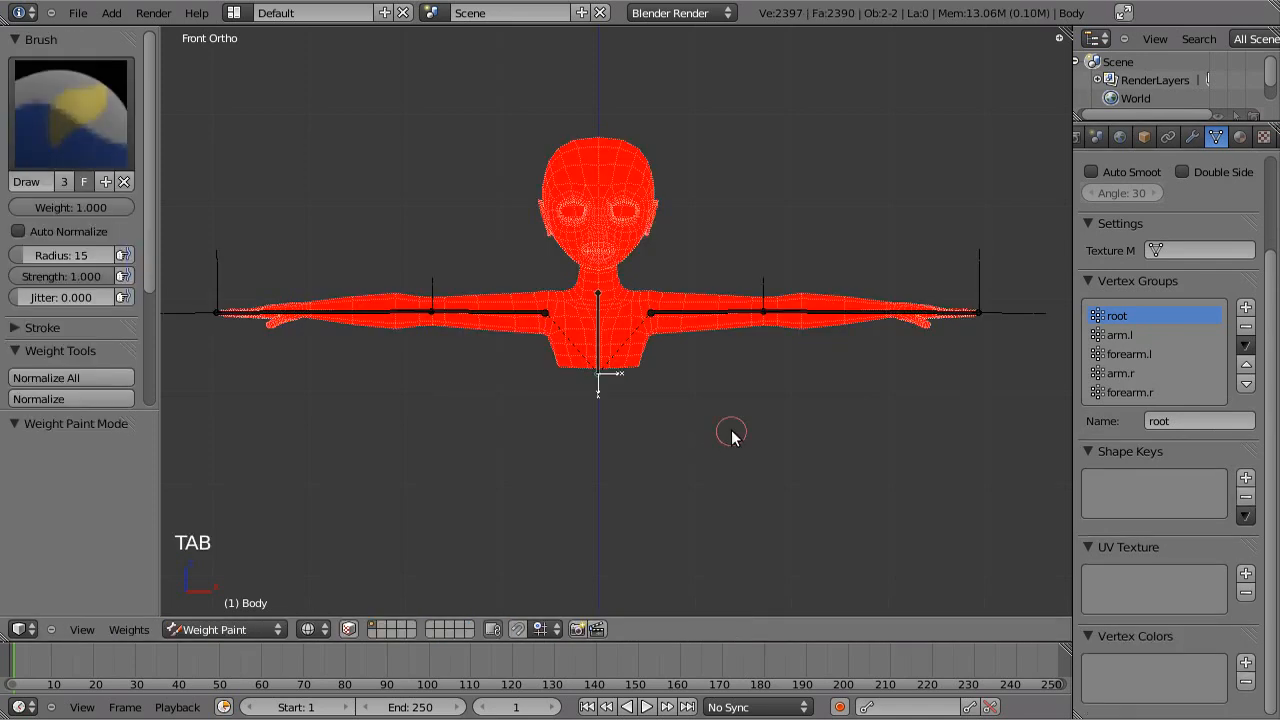
Display the arm.l group's weights, select the arm.l bone and test its rotation, cancelling the movement.
scroll(745, 451, "up", 1)
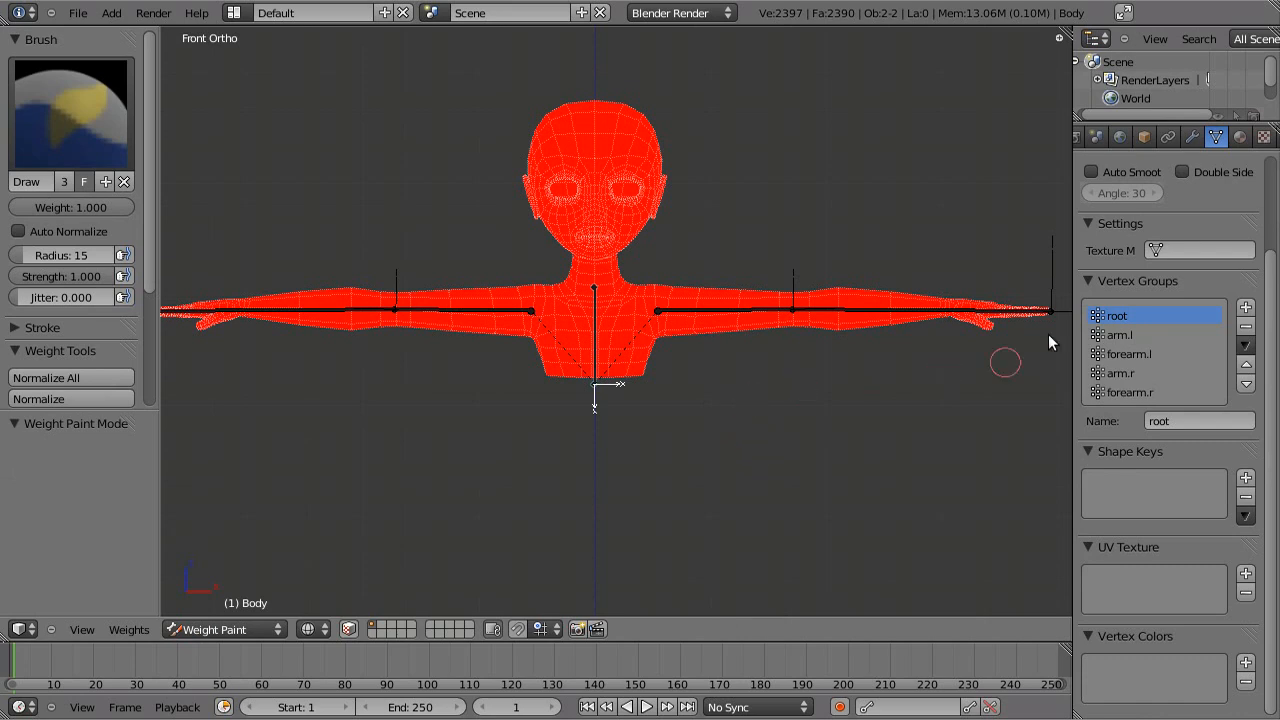
left_click(1122, 335)
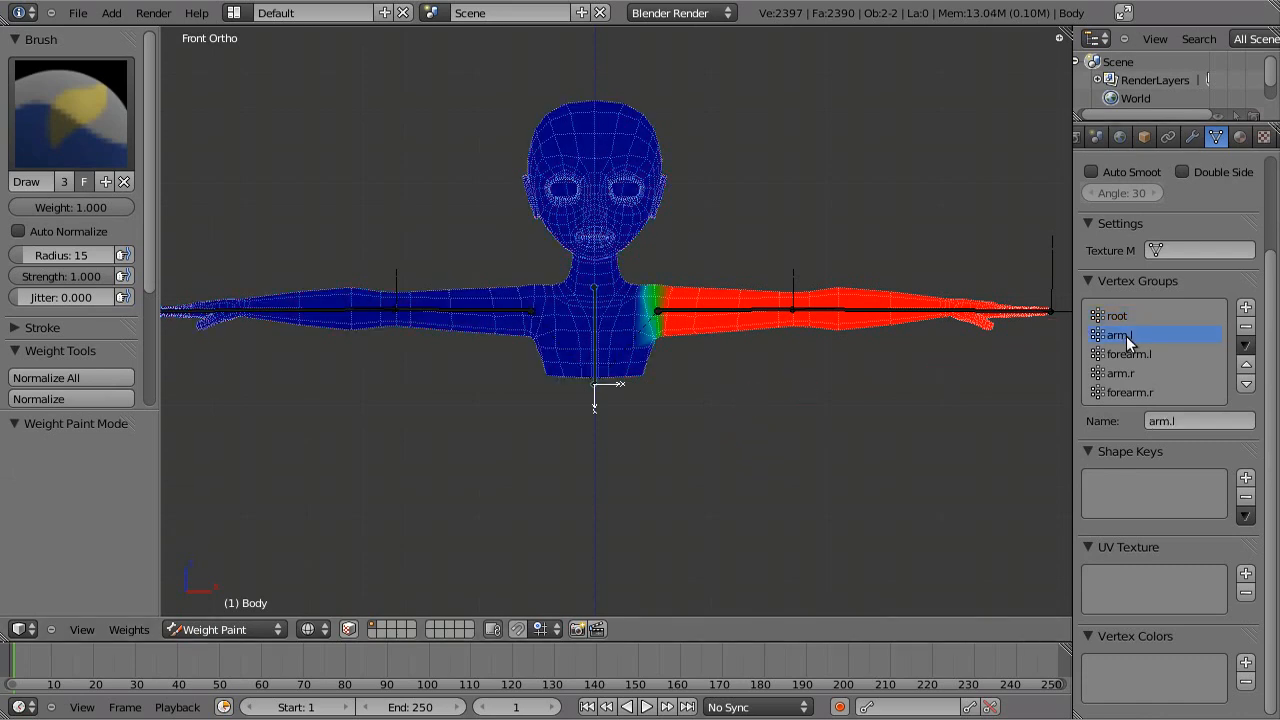
scroll(864, 414, "up", 1)
middle_click_drag(864, 414, 752, 398, "shift")
right_click(616, 283)
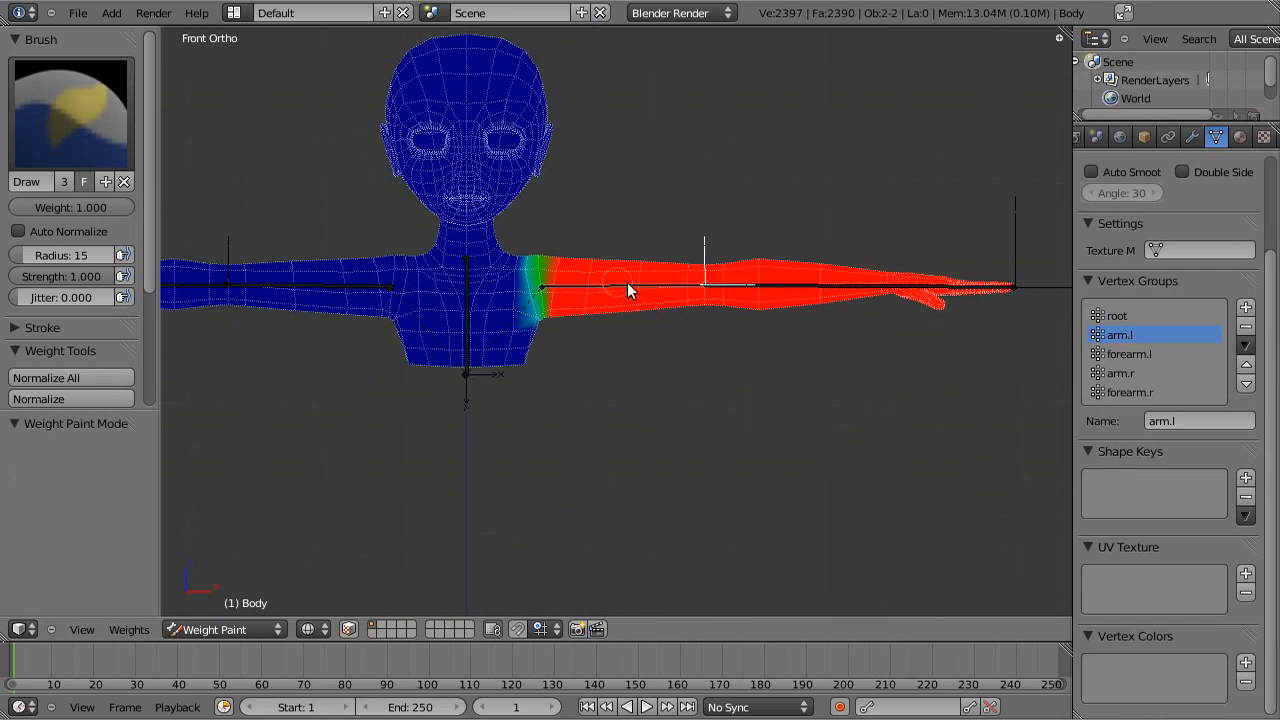
scroll(590, 352, "up", 3)
middle_click_drag(535, 343, 629, 396, "shift")
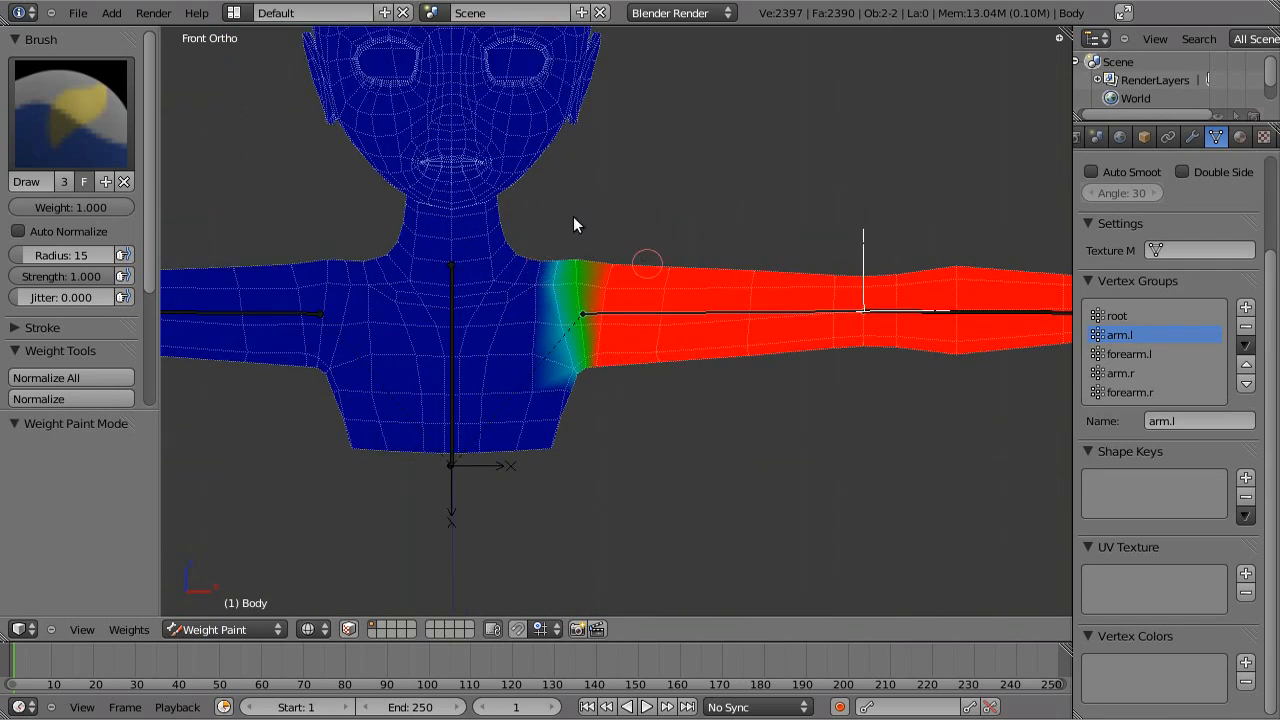
key("r")
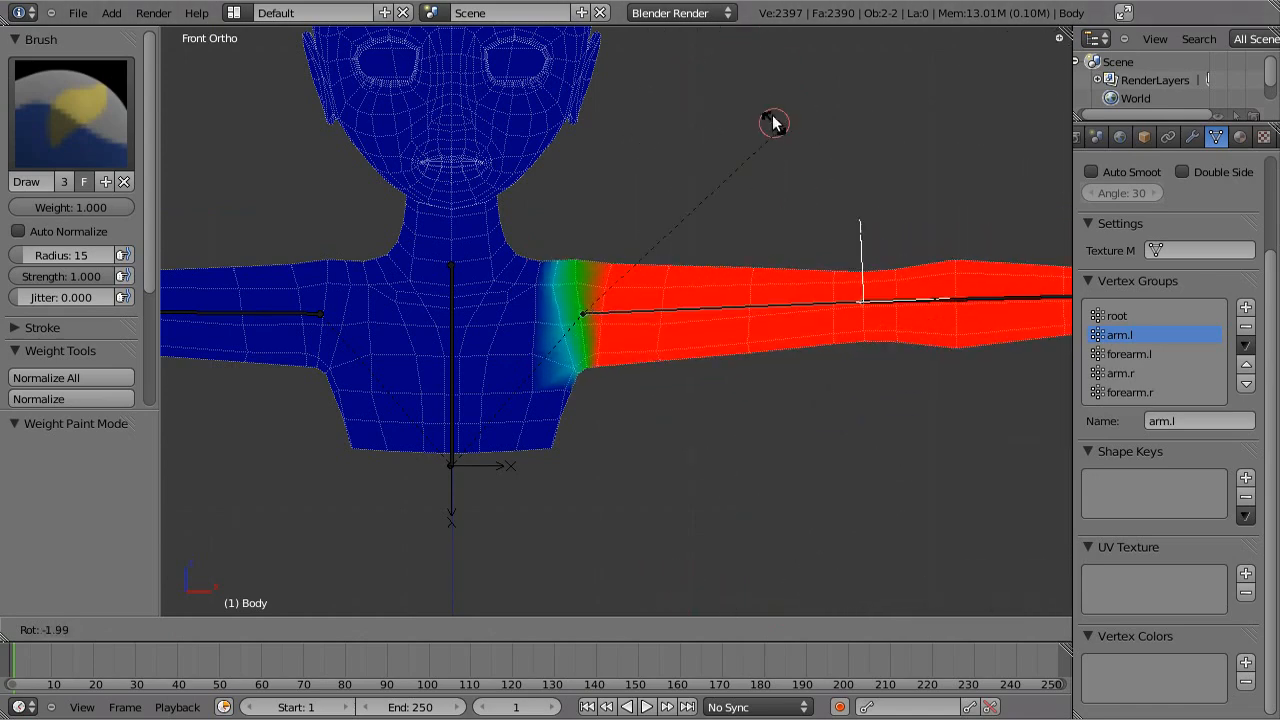
right_click(777, 270)
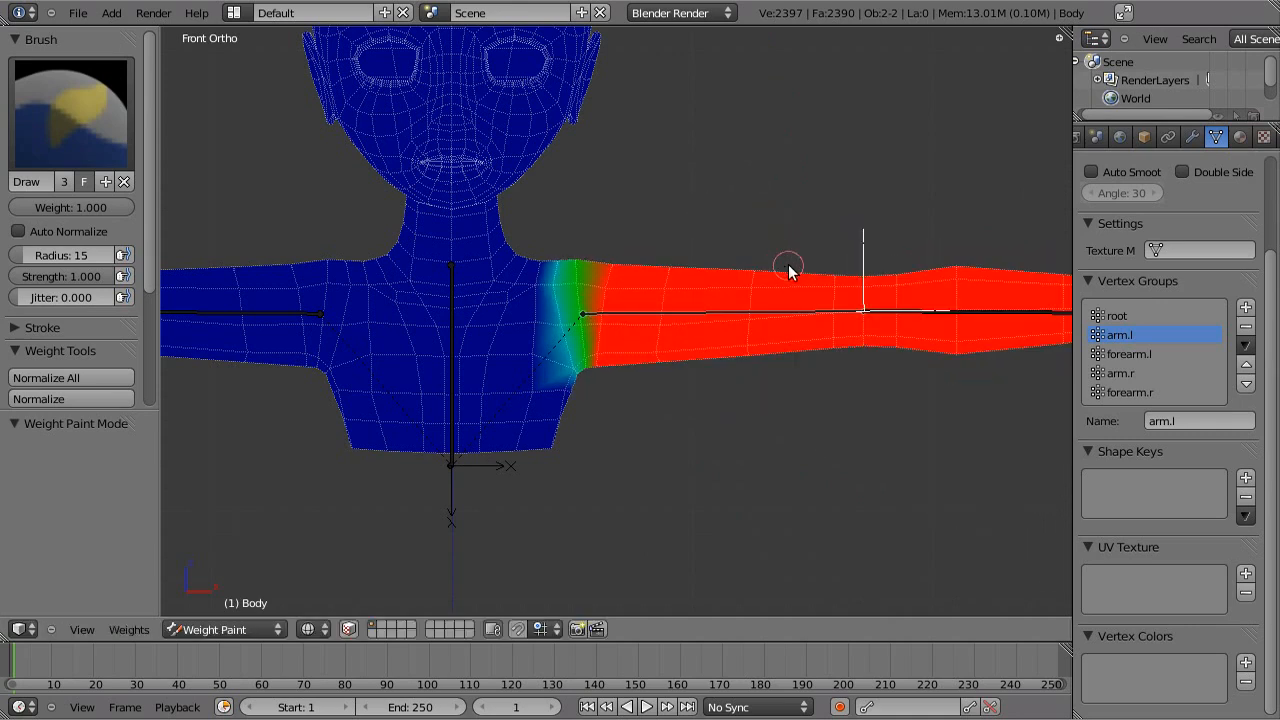
Rotate the arm.l bone downward by 45°, and rotate it about 99° further to test the shoulder deformation.
scroll(800, 310, "down", 2)
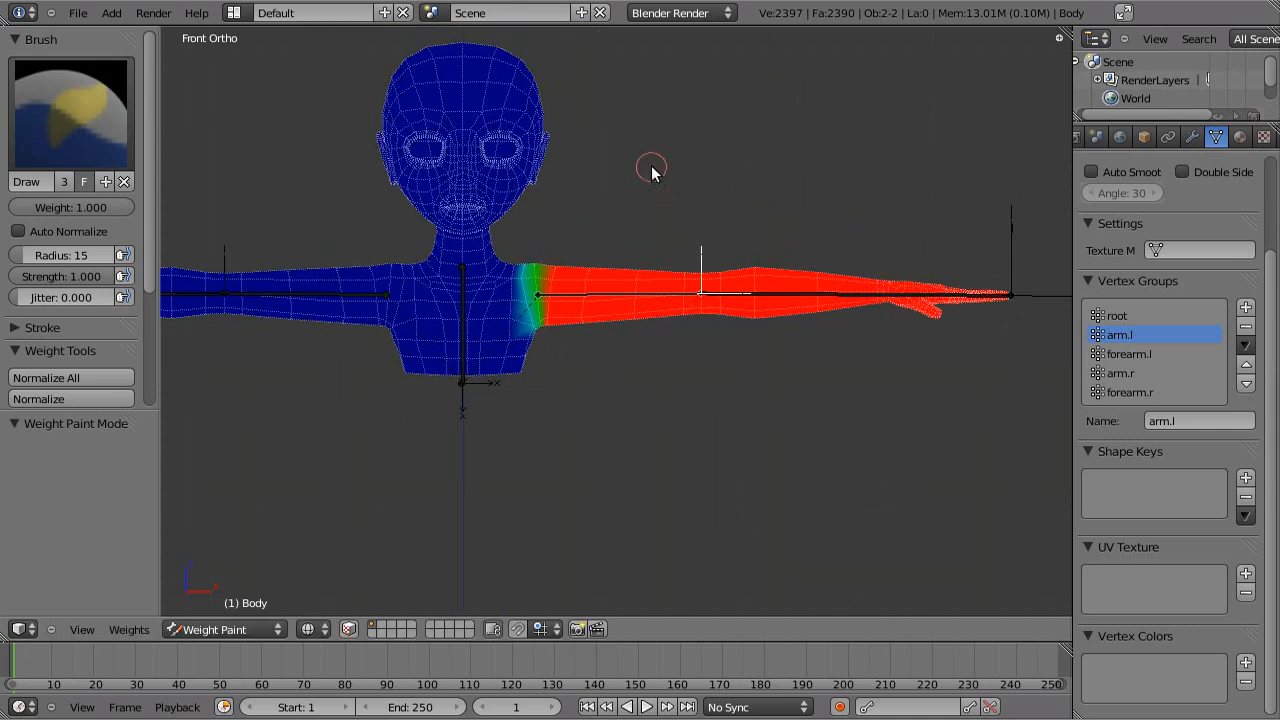
key("r")
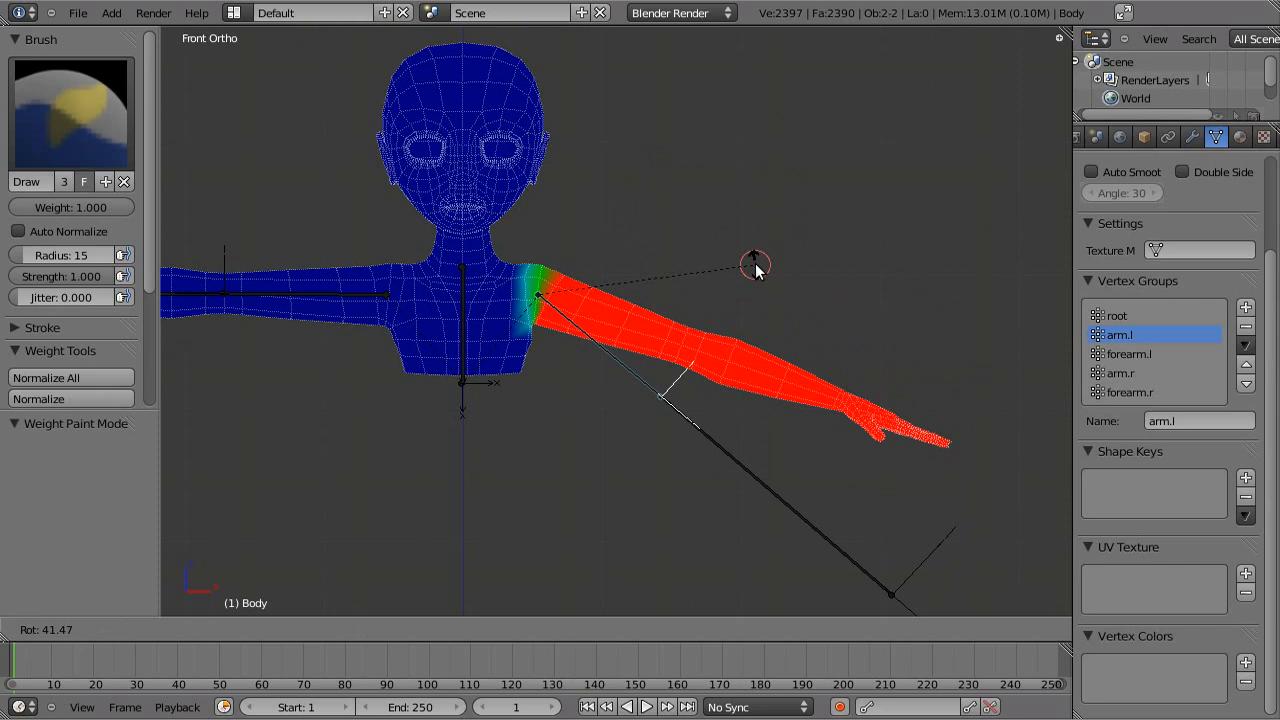
type("45")
key("Return")
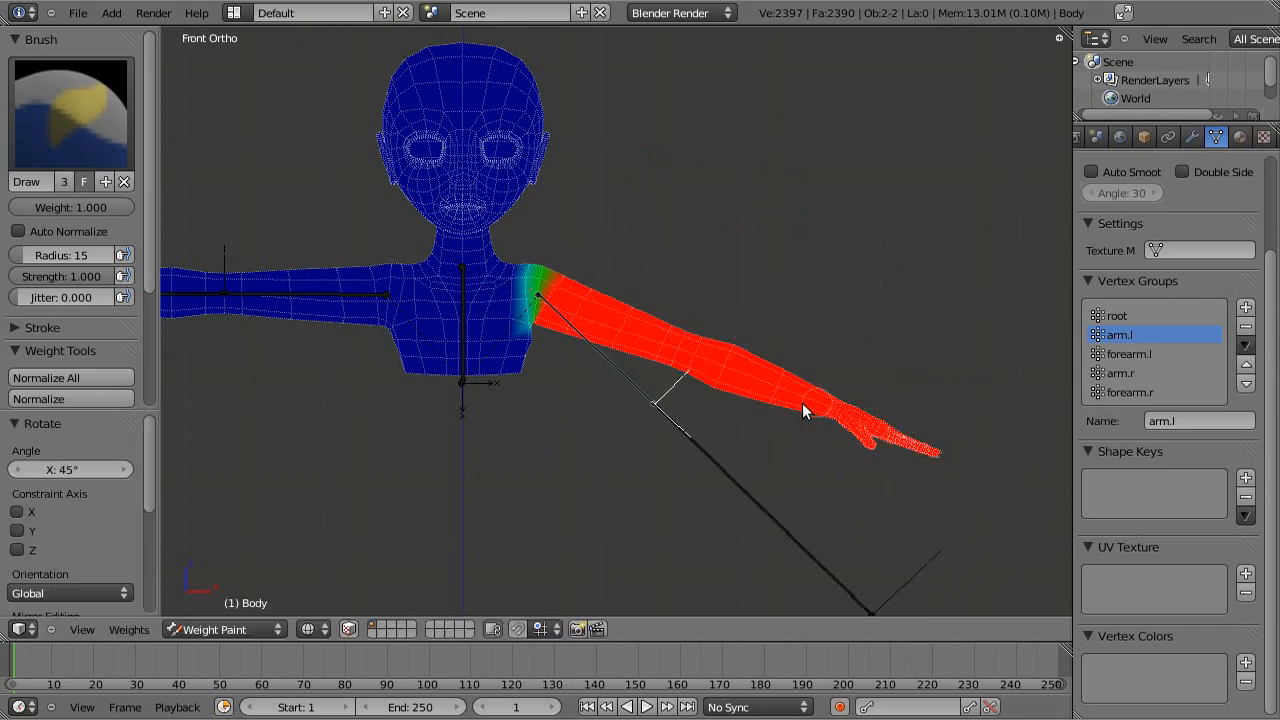
key("r")
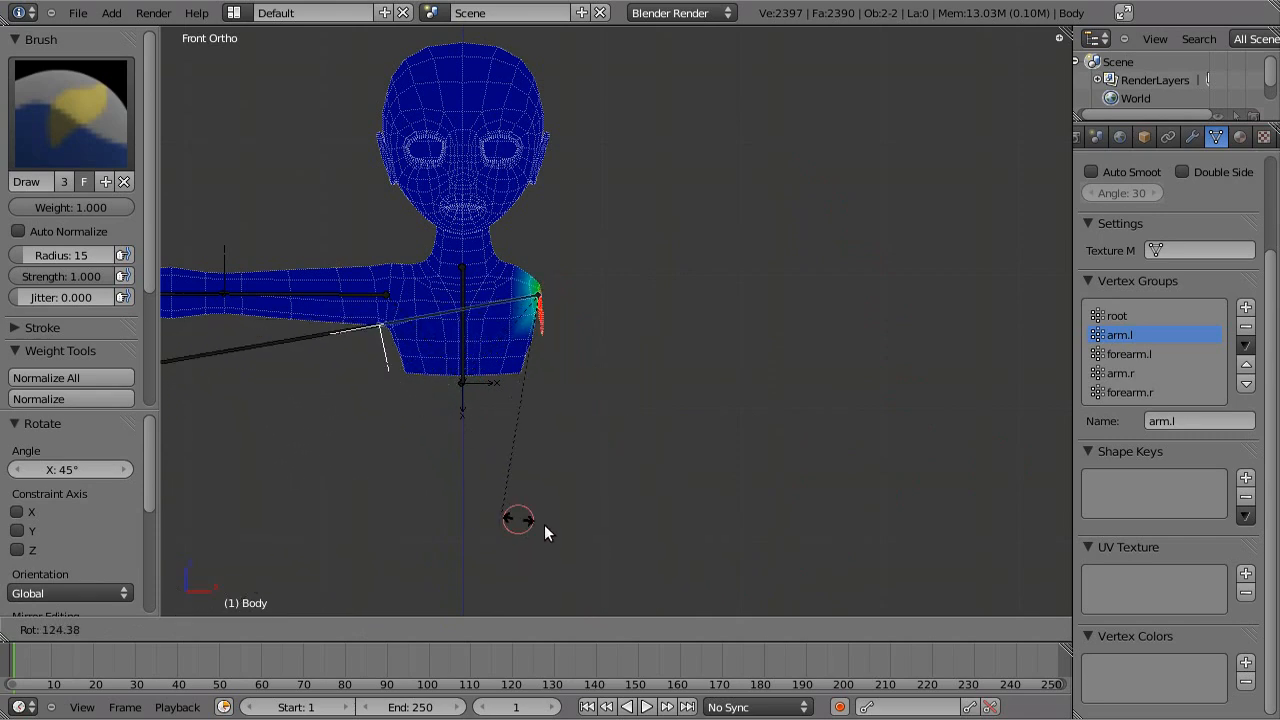
left_click(612, 531)
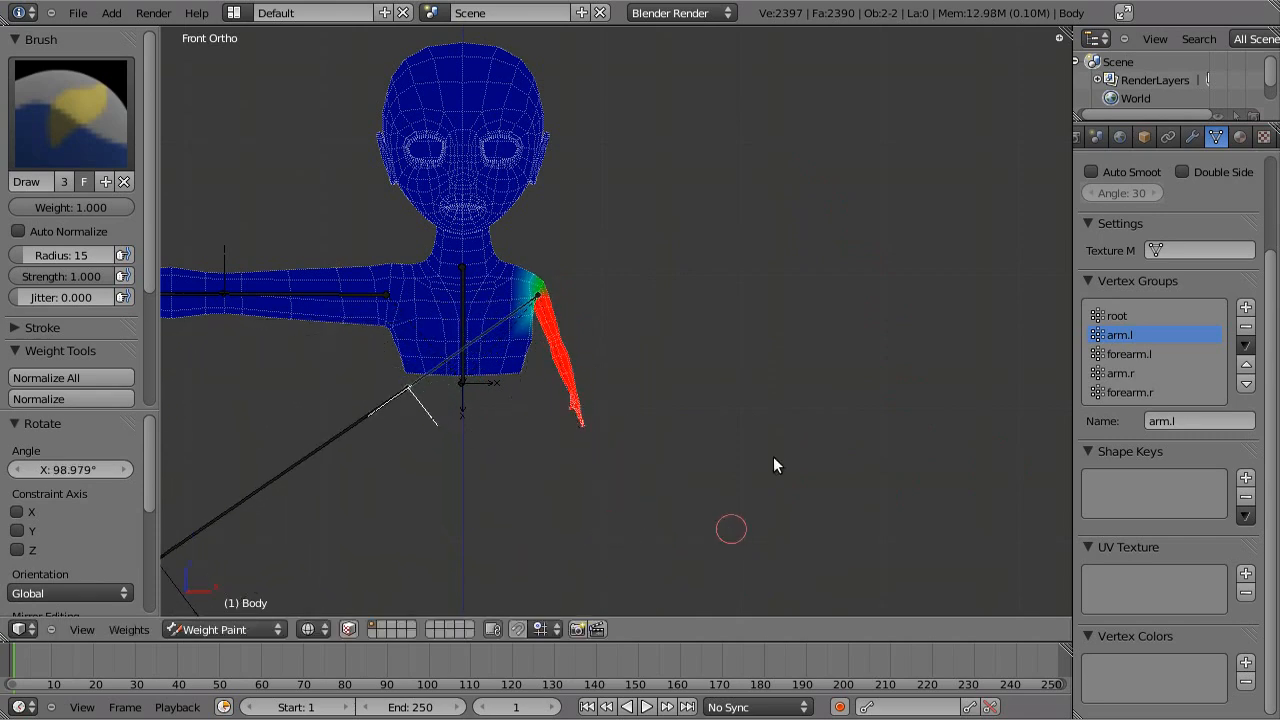
Enable Preserve Volume on the Body's Armature modifier and return to the vertex group settings.
left_click(1191, 137)
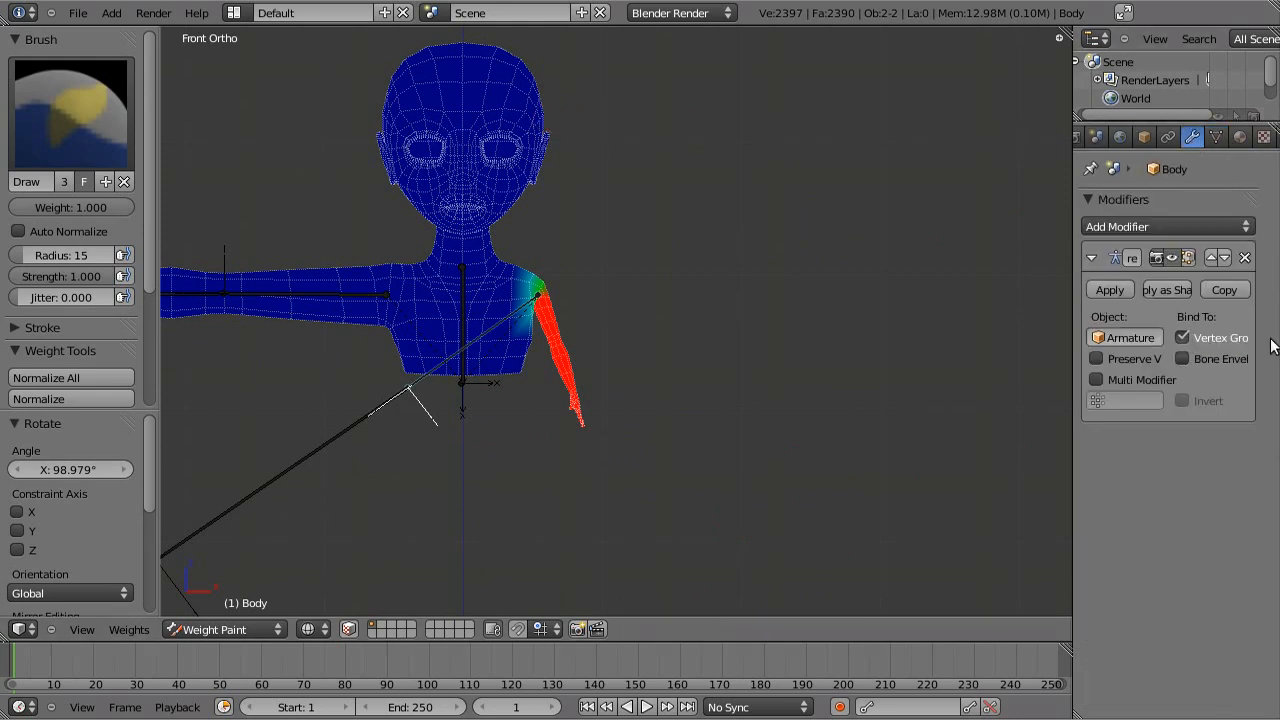
left_click(1117, 363)
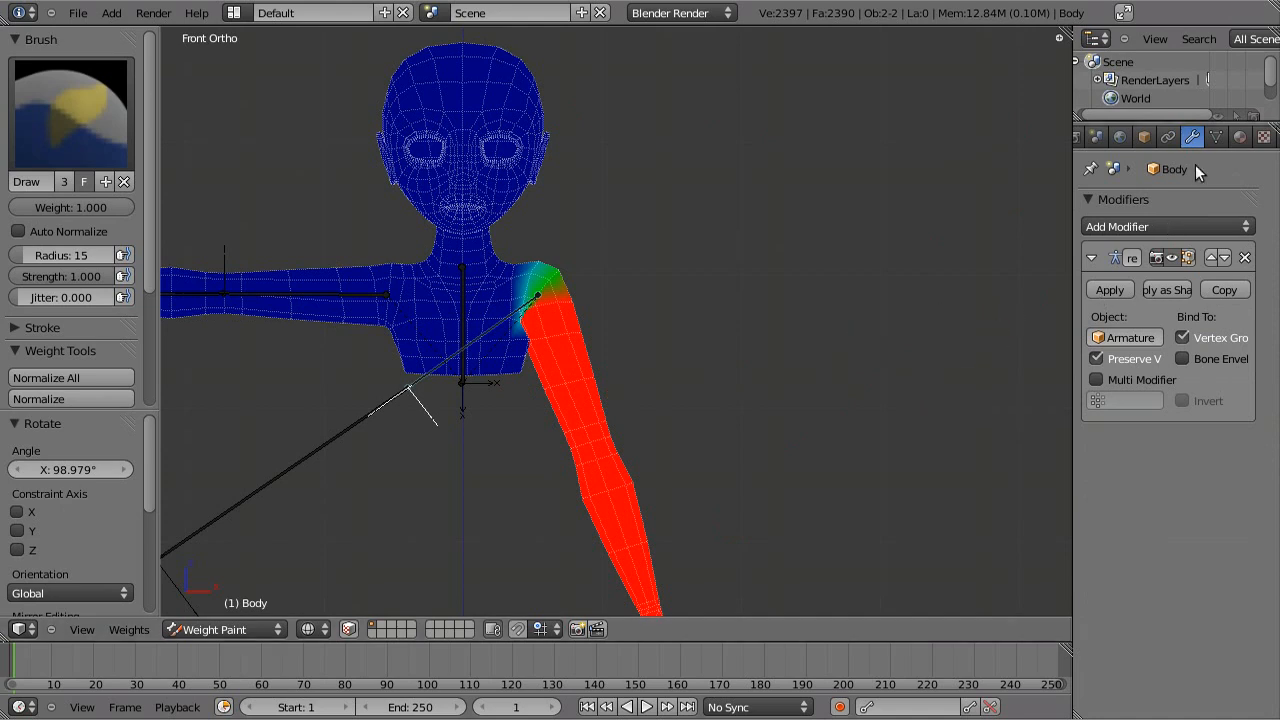
left_click(1216, 137)
Cancel a trial swing of the arm.l bone, clear its rotation and rotate it by 45°.
key("r")
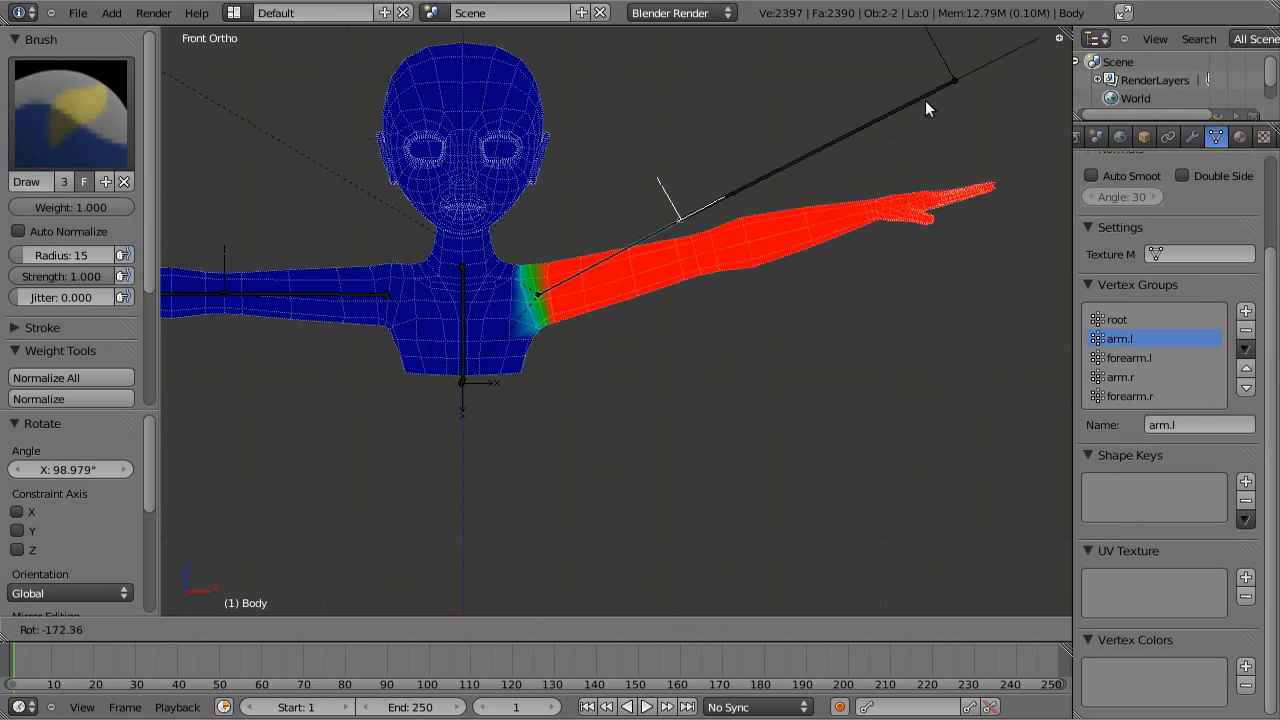
key("Escape")
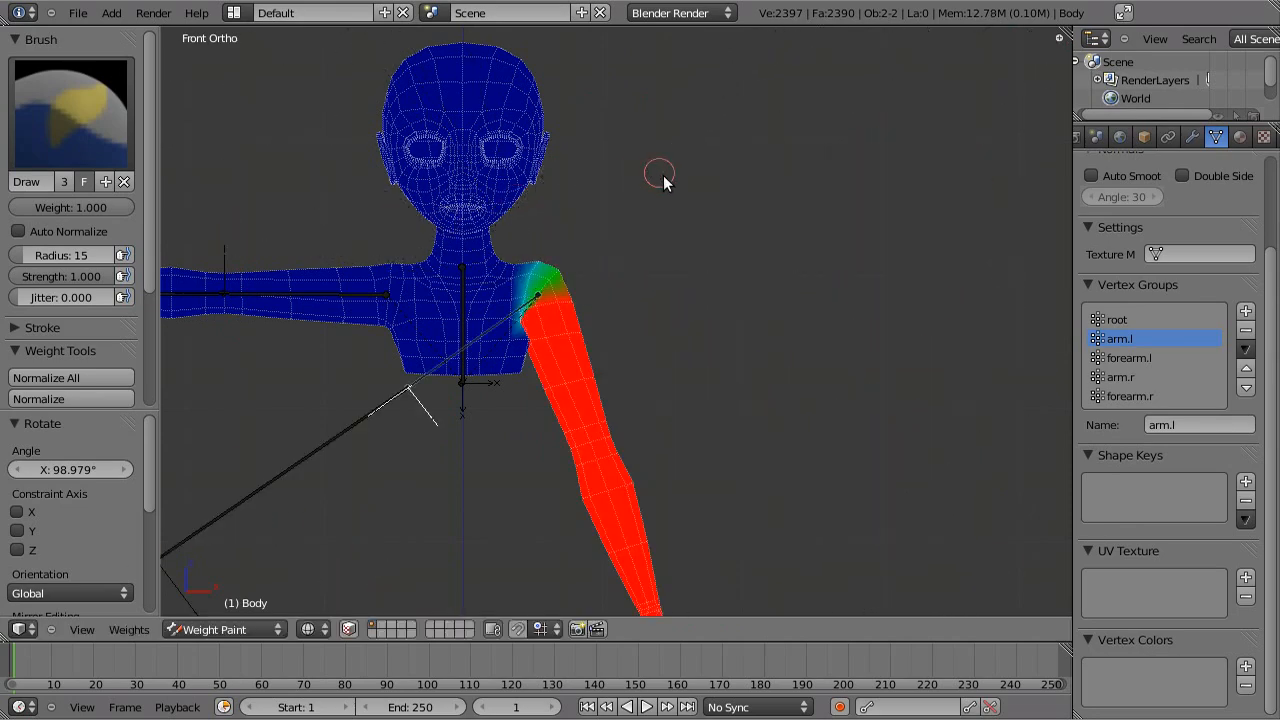
key("alt+r")
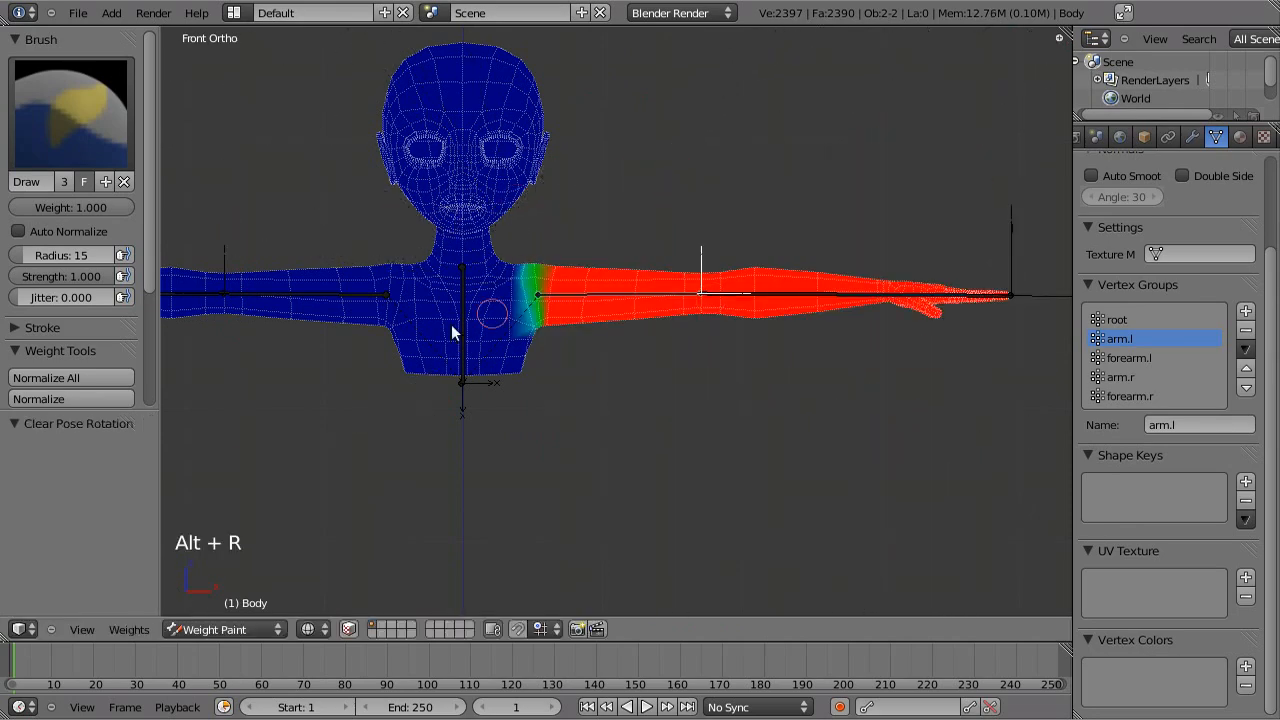
type("r45")
key("Return")
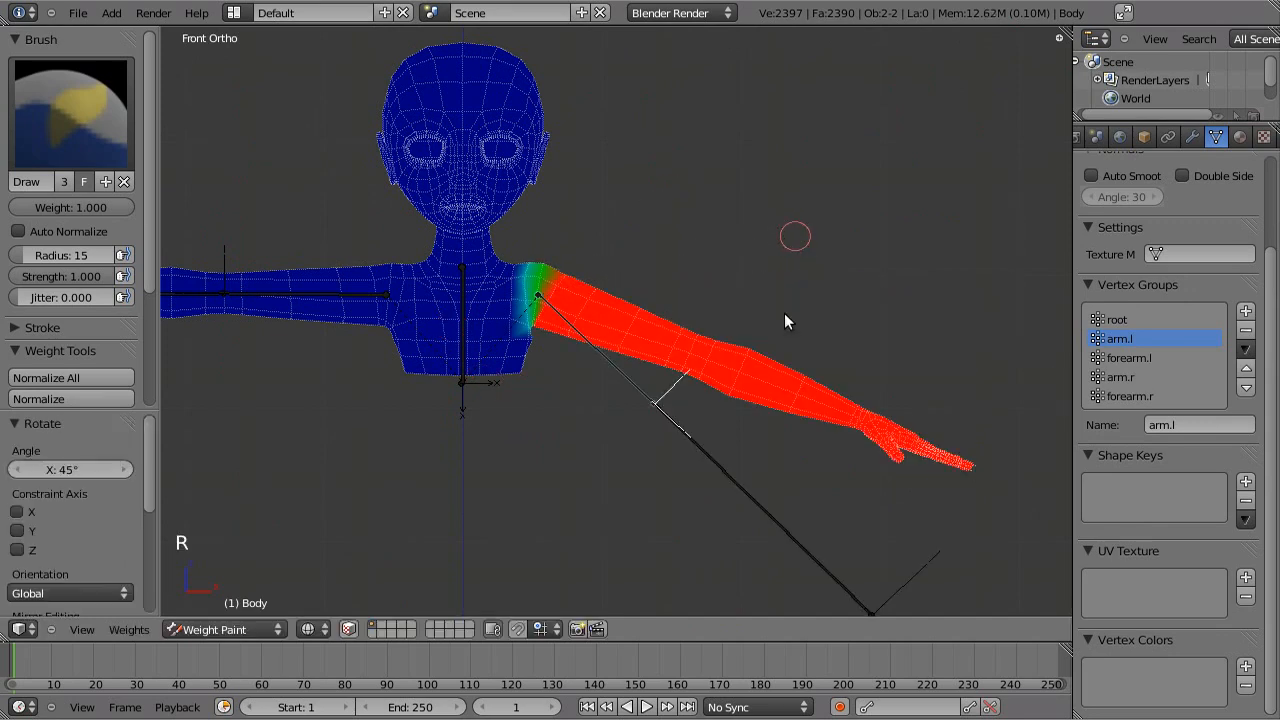
Deselect all bones and compare the weights of the root and arm.l vertex groups on the arm.
key("a")
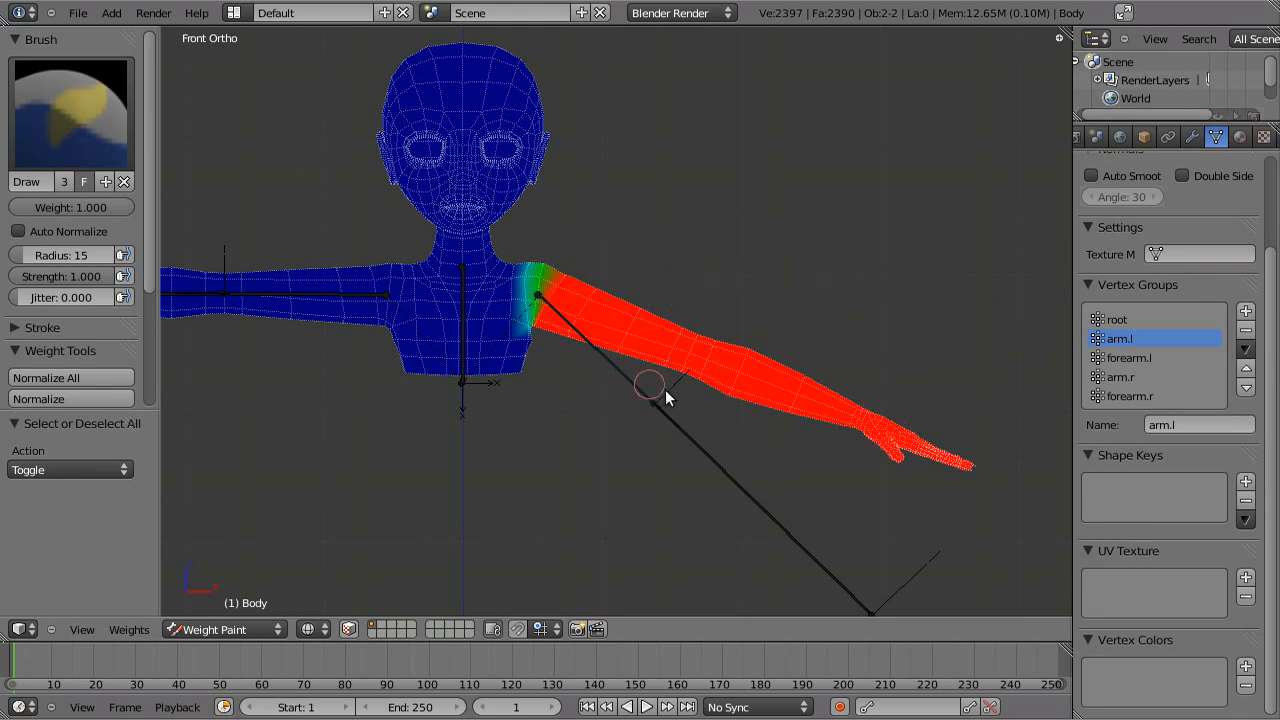
left_click(1118, 319)
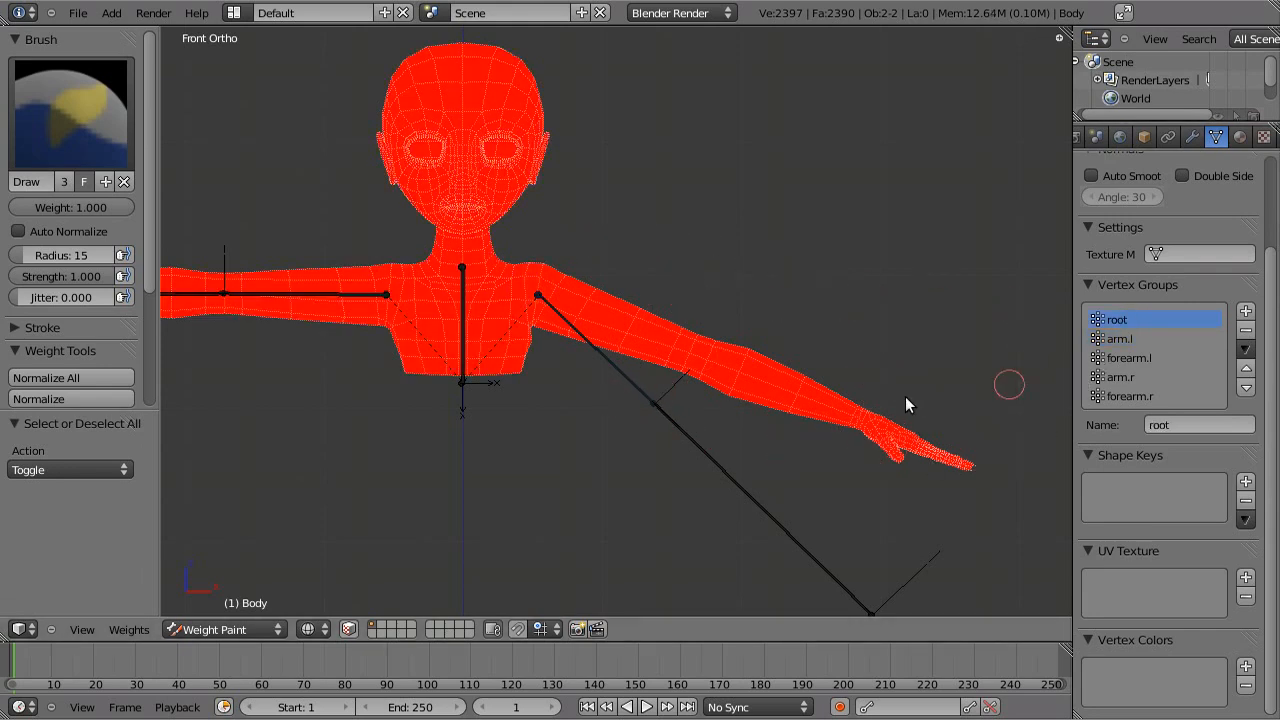
left_click(1124, 338)
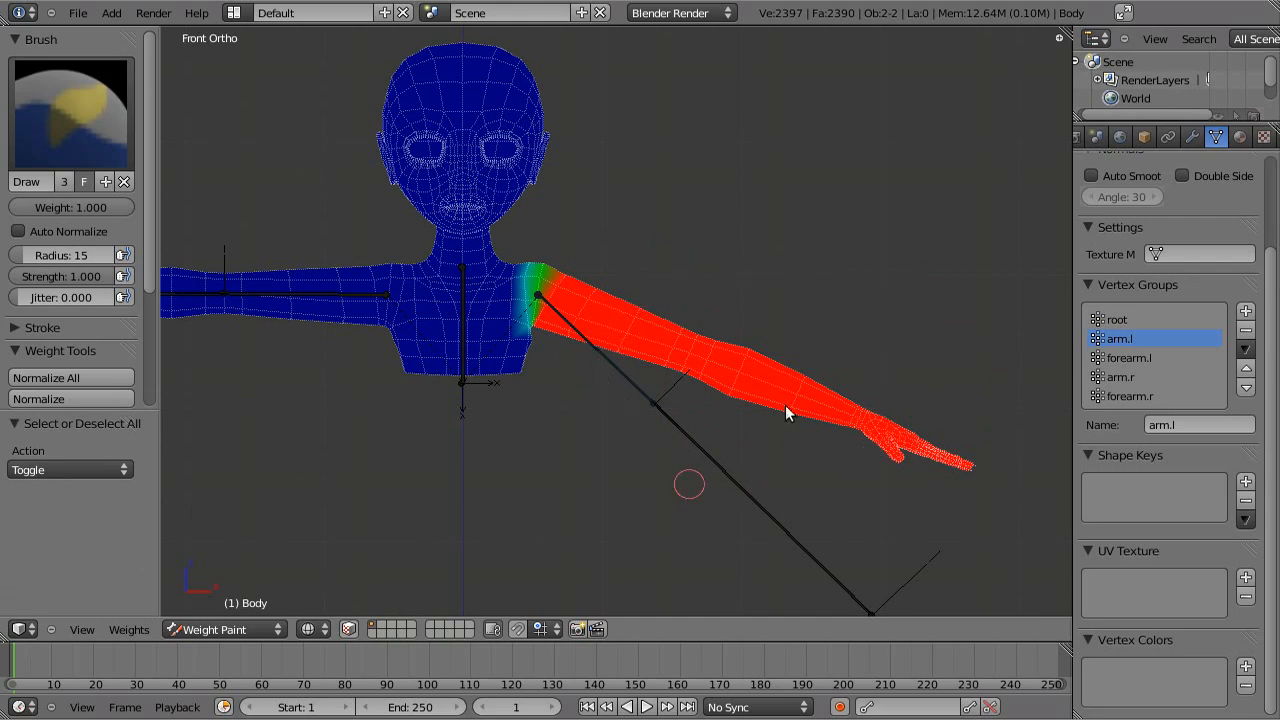
left_click(1131, 320)
left_click(1128, 340)
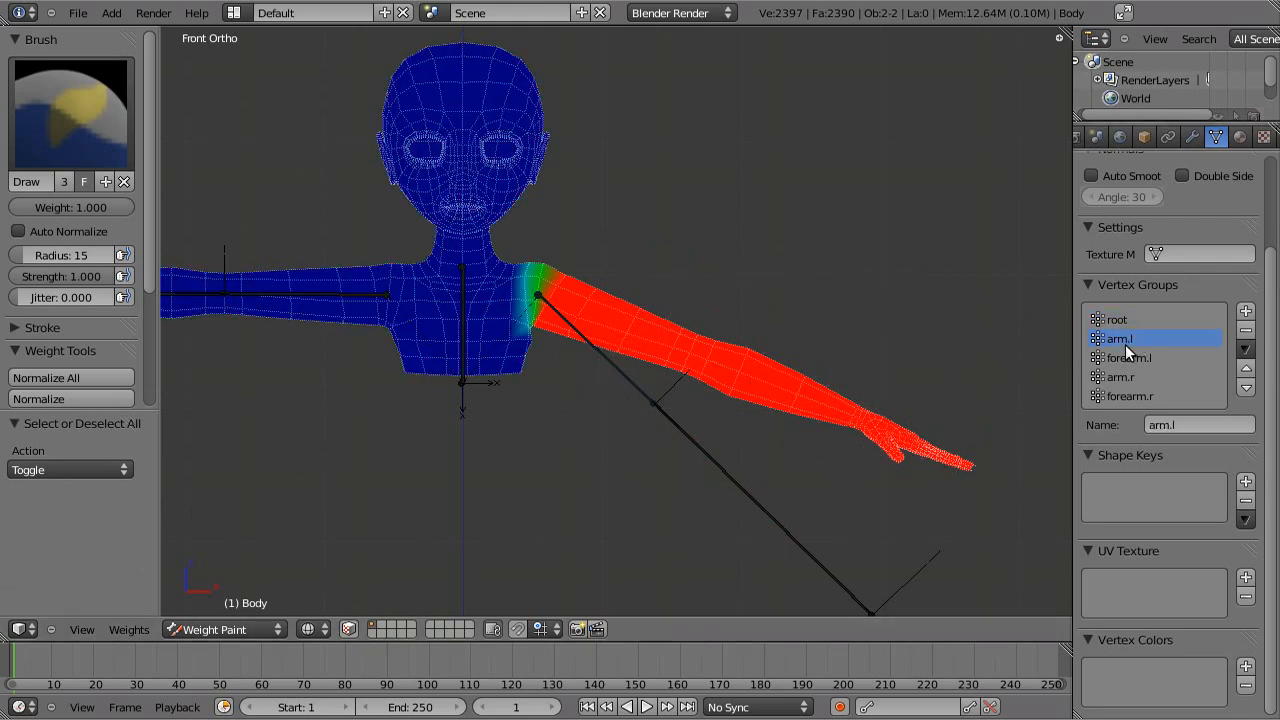
In Edit Mode, select only the upper forearm vertex just past the arm.l side's elbow and show its vertex group weights.
key("Tab")
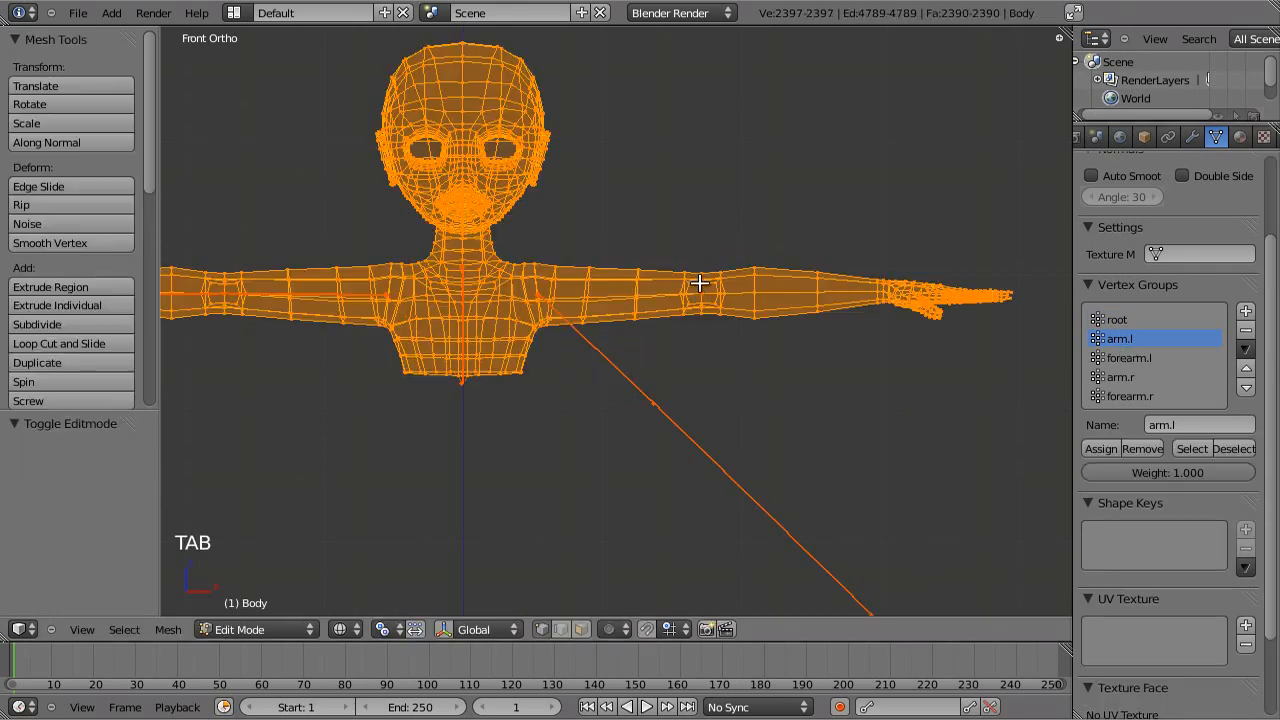
key("a")
scroll(786, 317, "up", 3)
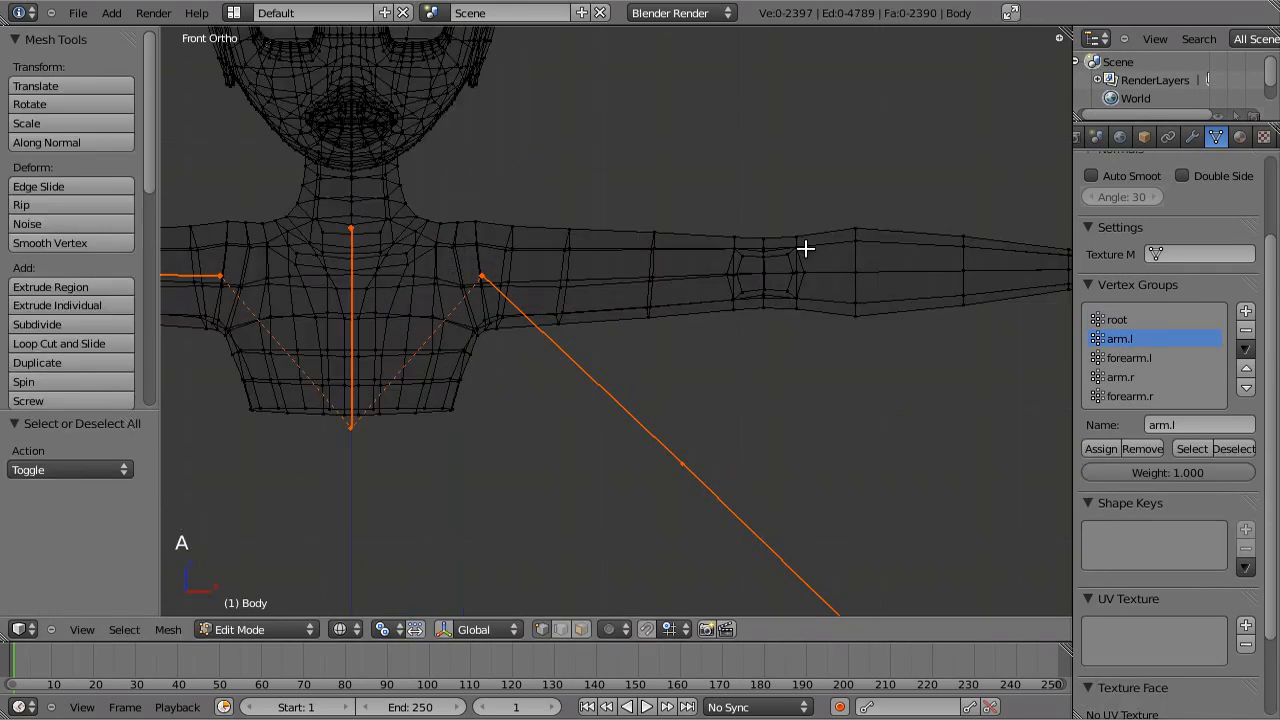
right_click(853, 226)
key("n")
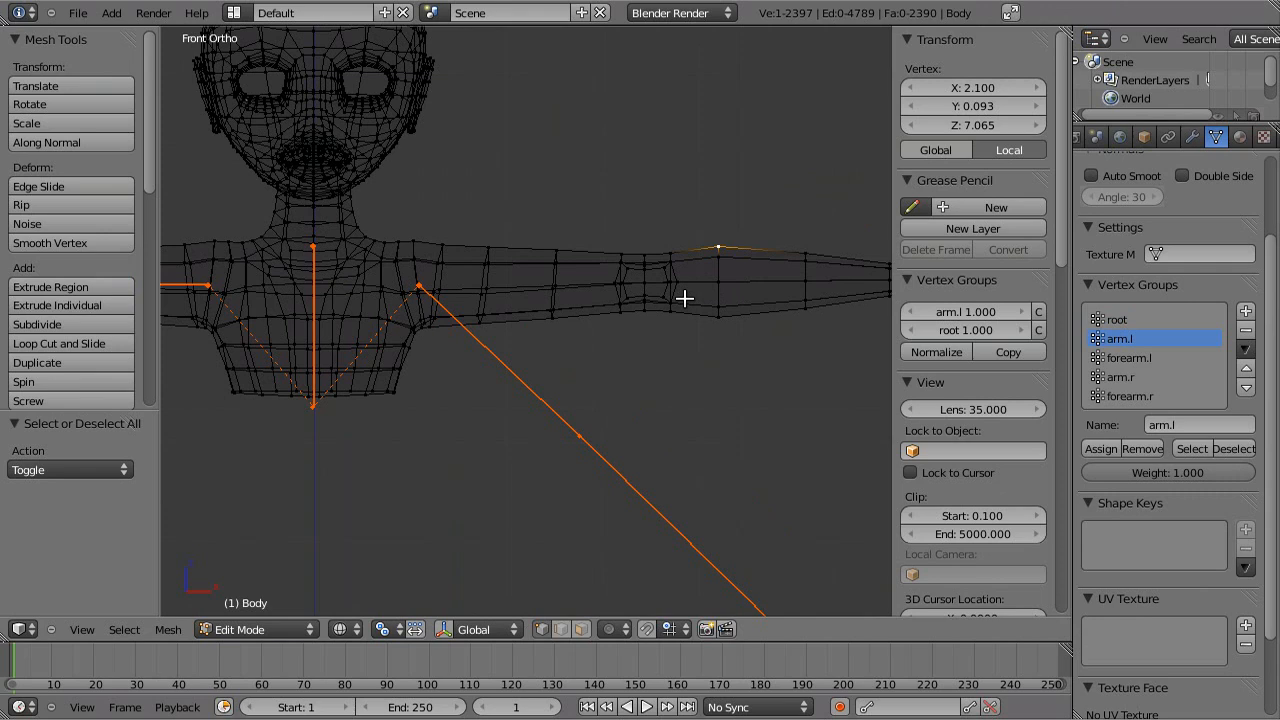
Try normalizing the same forearm vertex's arm.l and root weights to 0.500 each, and undo the change.
key("n")
key("n")
key("a")
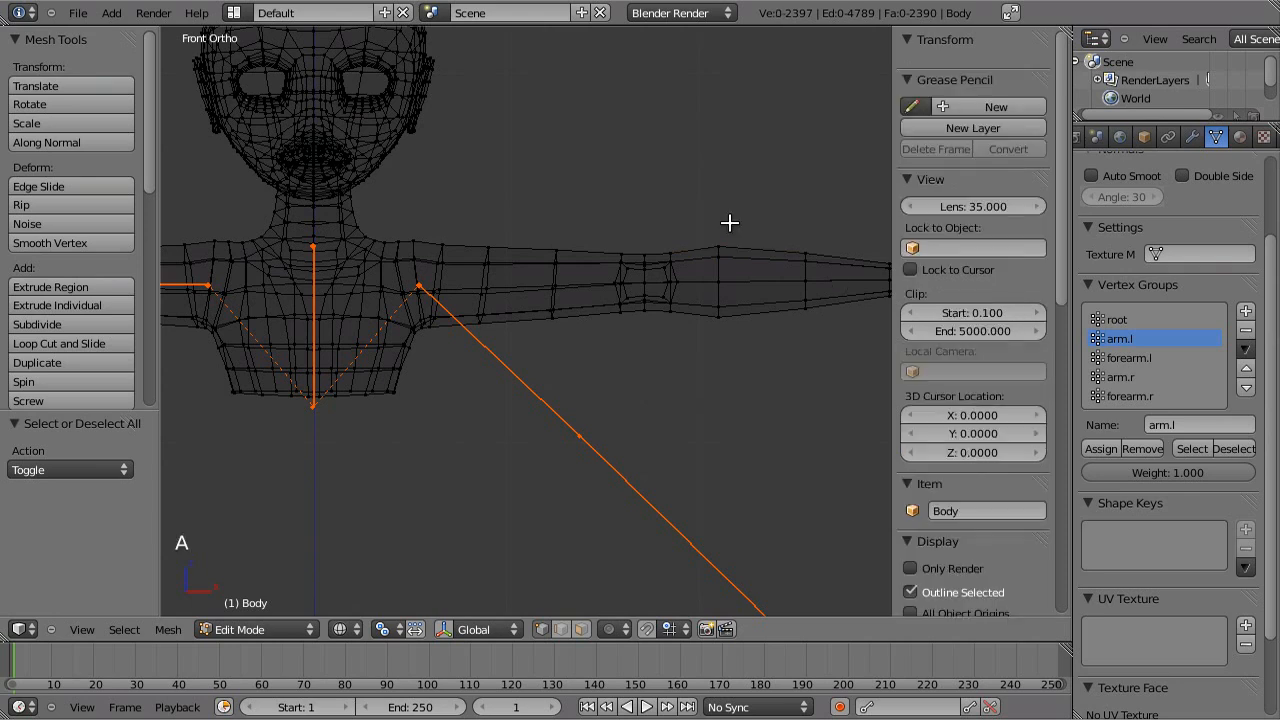
right_click(724, 242)
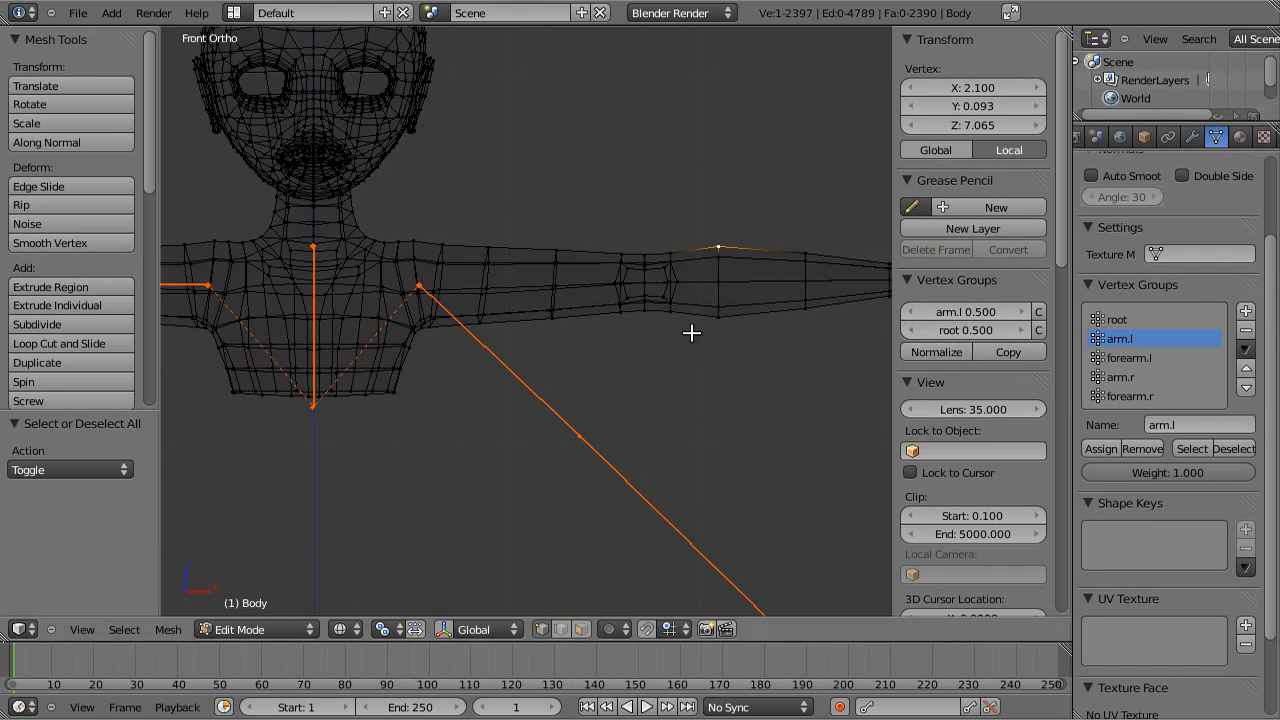
key("ctrl+z")
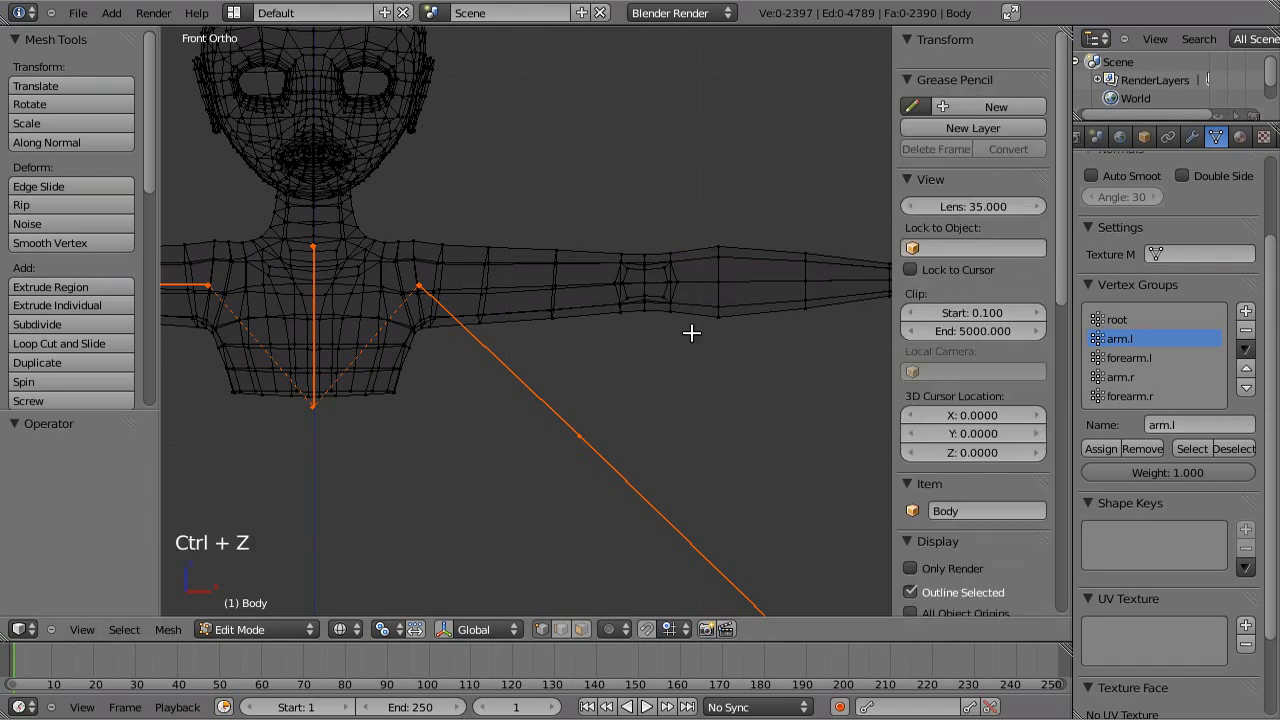
Return the body to Weight Paint mode with no vertices selected and select the arm.l bone.
right_click(727, 223)
key("a")
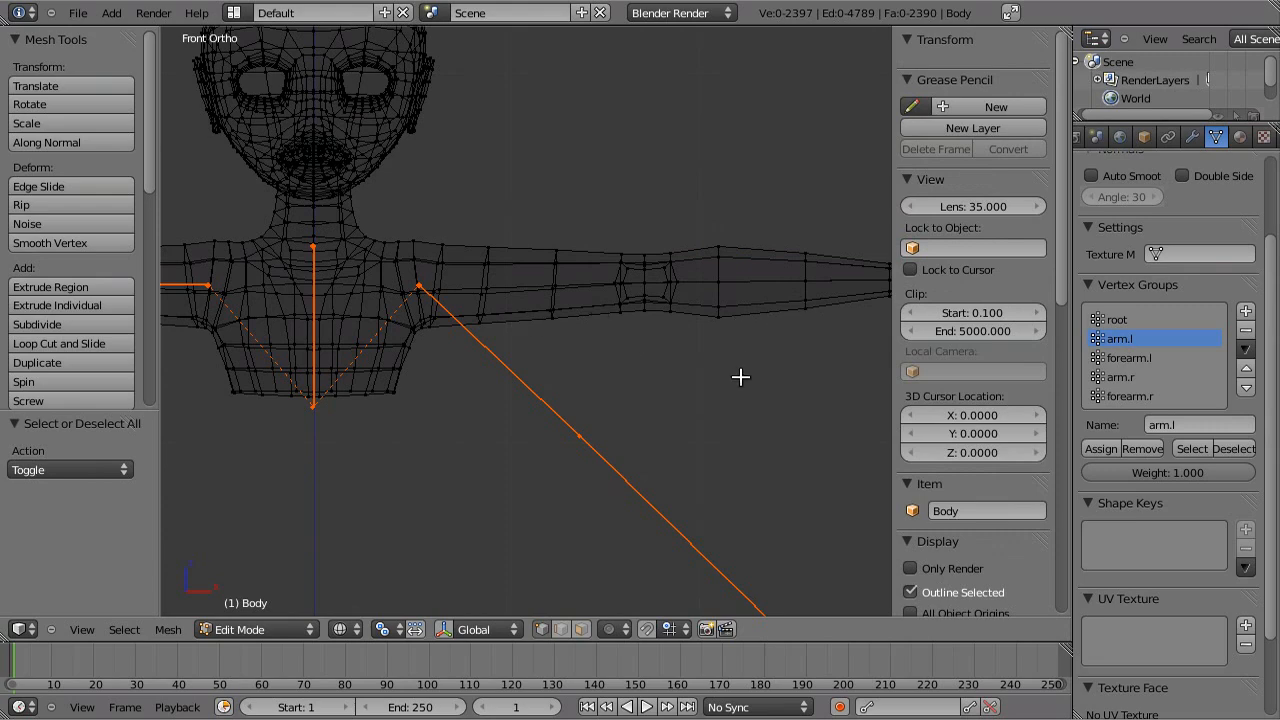
key("Tab")
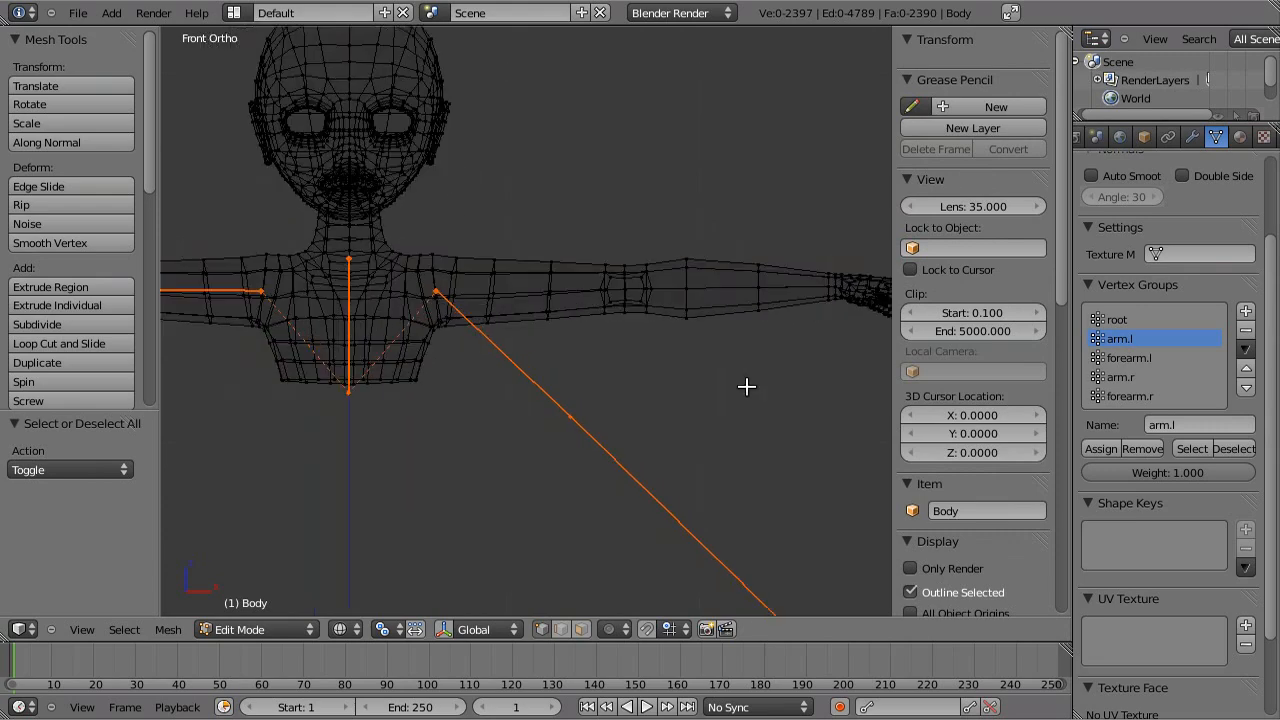
scroll(721, 395, "down", 3)
scroll(721, 395, "up", 3)
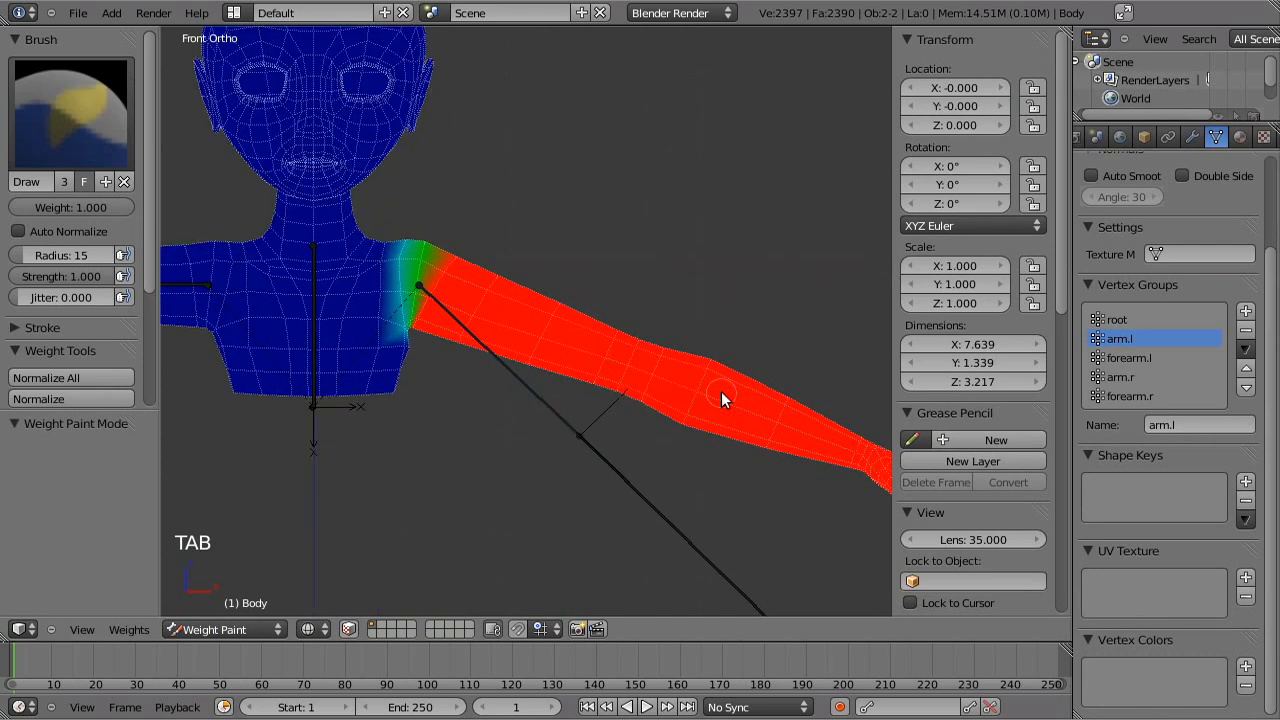
right_click(515, 375)
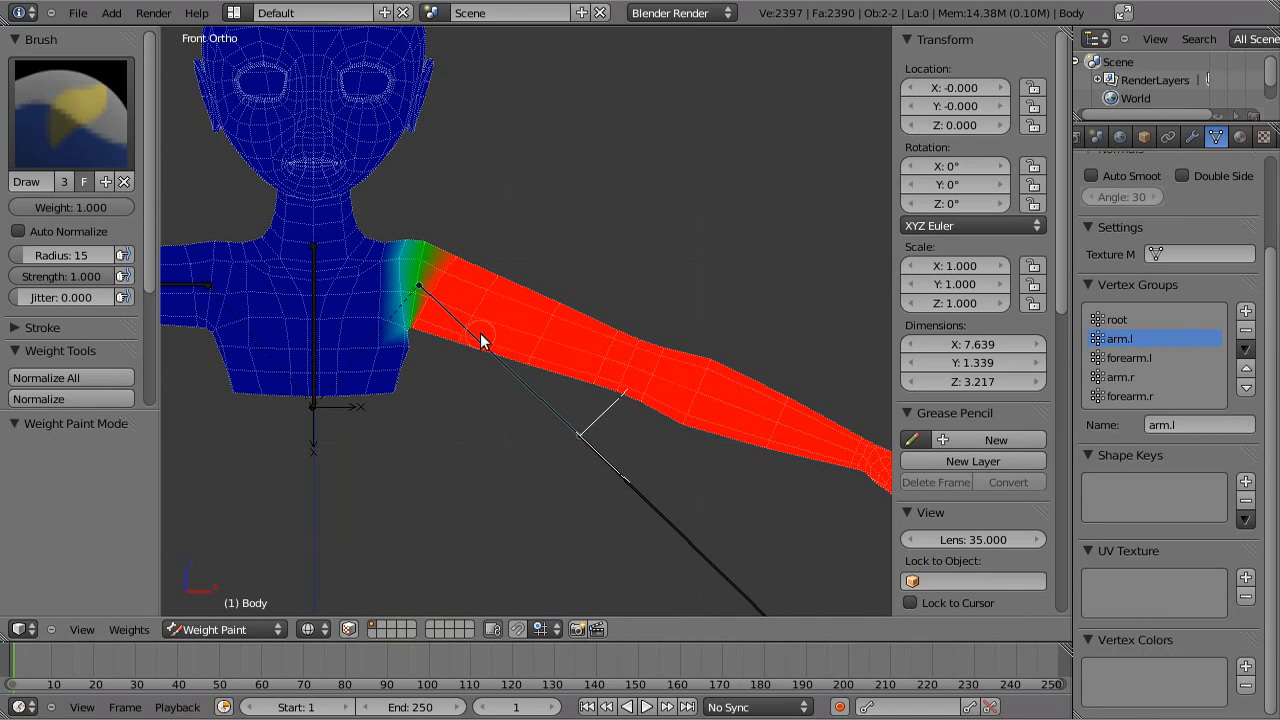
Normalize all vertex groups with the active arm.l group locked, and inspect the root group's weights on the arm.
scroll(98, 163, "down", 2)
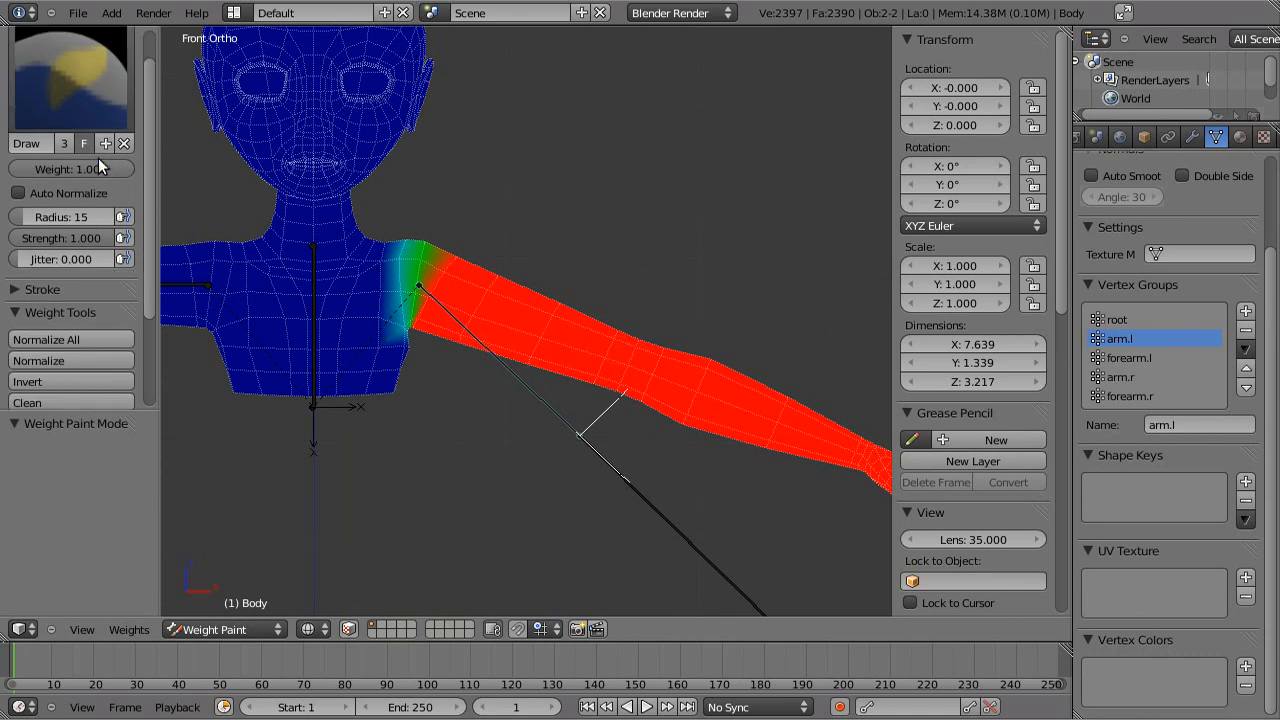
scroll(98, 163, "down", 5)
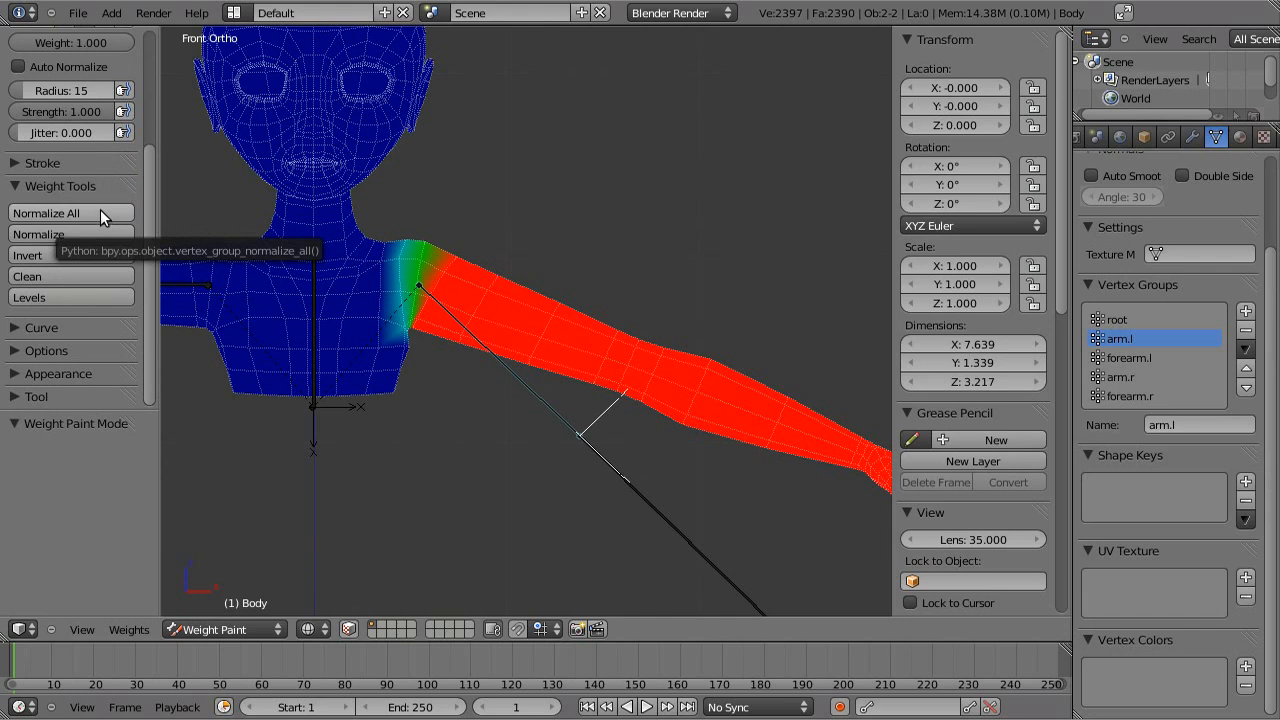
left_click(90, 213)
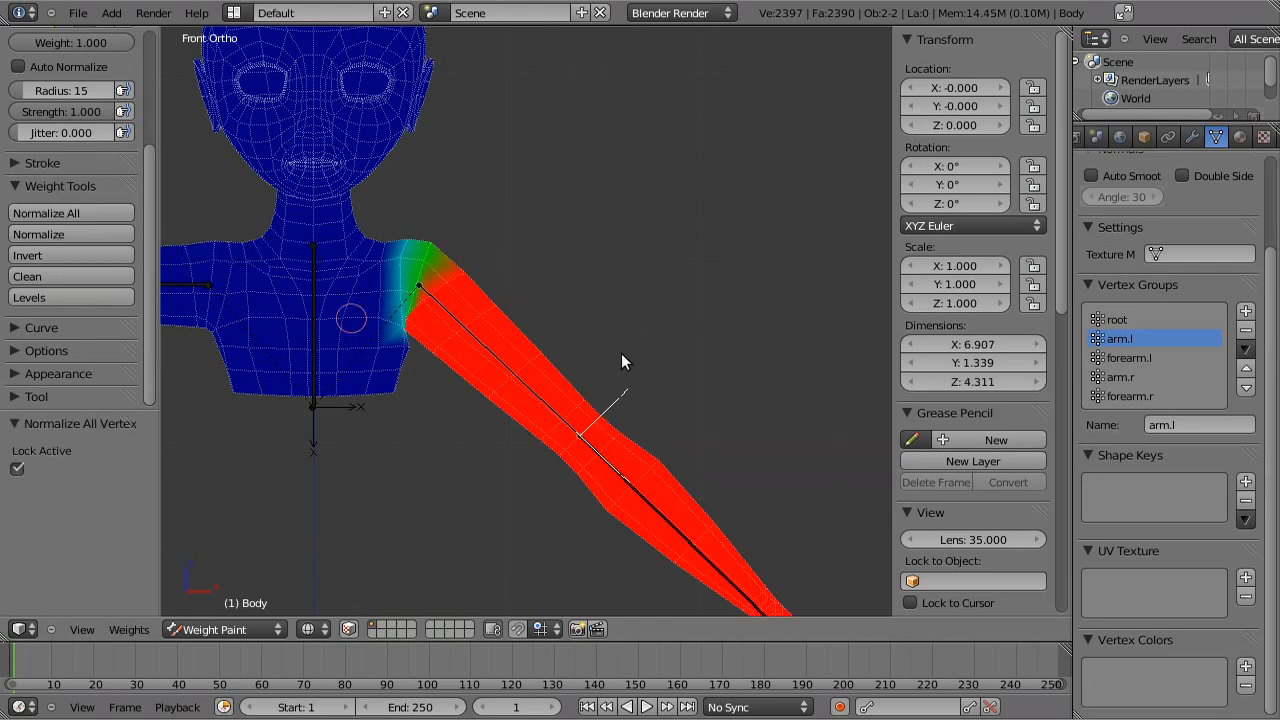
middle_click_drag(728, 389, 666, 288, "shift")
scroll(666, 290, "down", 1)
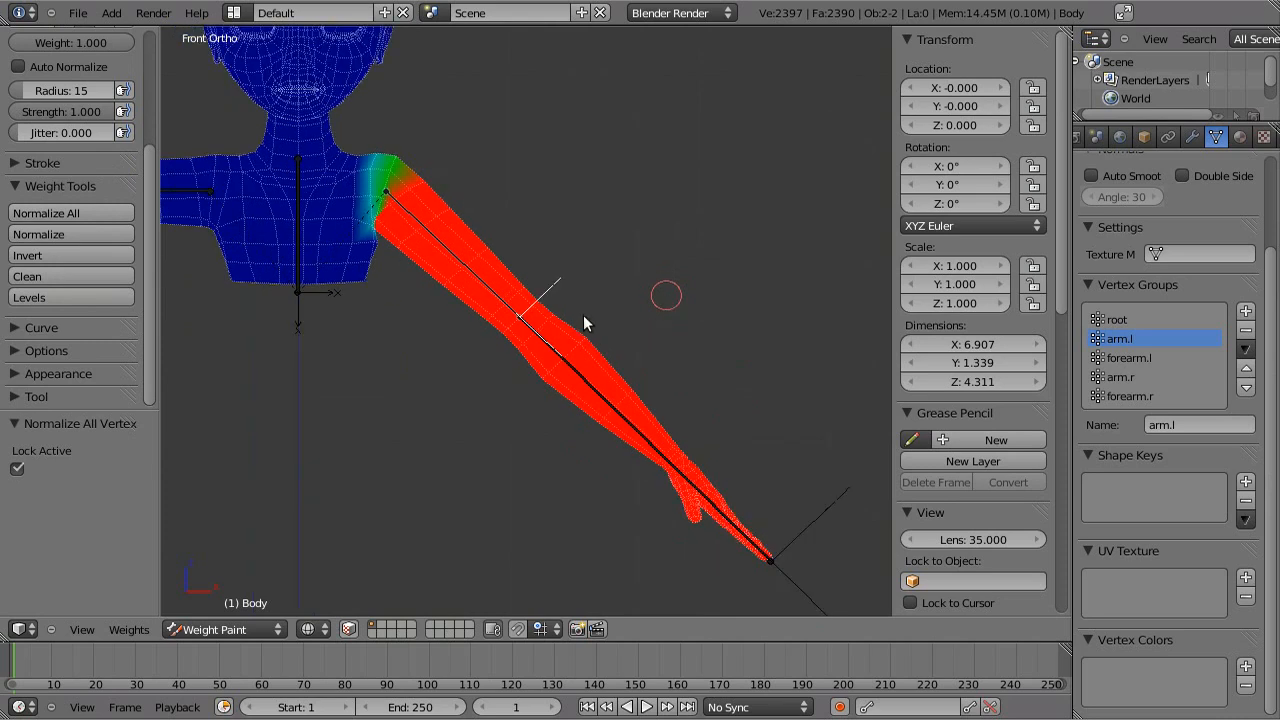
left_click(1120, 320)
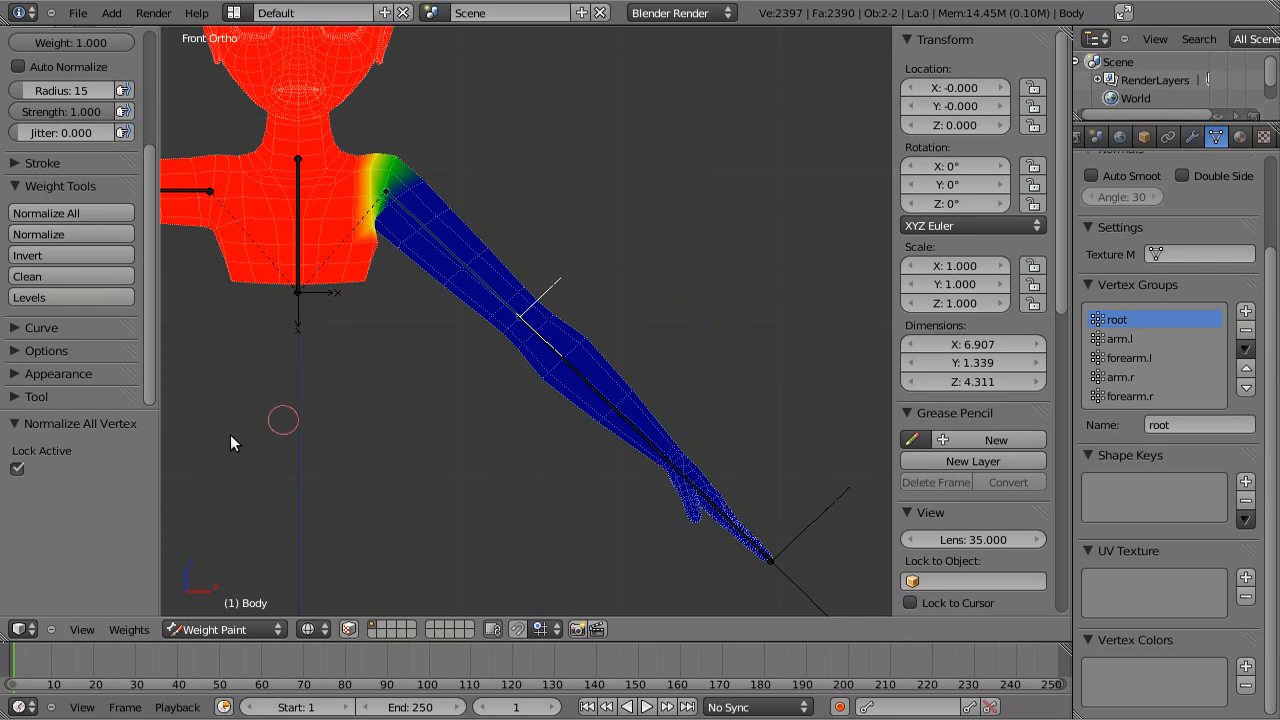
Compare the arm.l and root weights with Lock Active disabled for the normalization, and enable the option again.
left_click(22, 469)
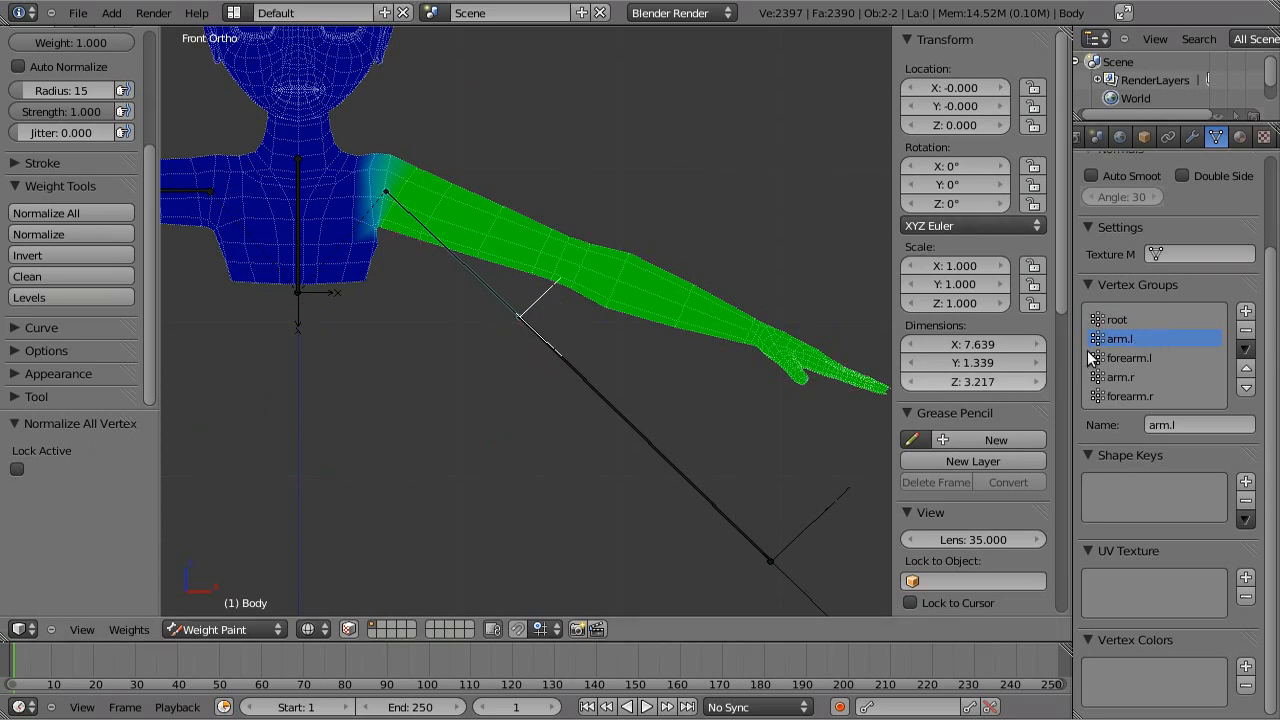
left_click(1128, 320)
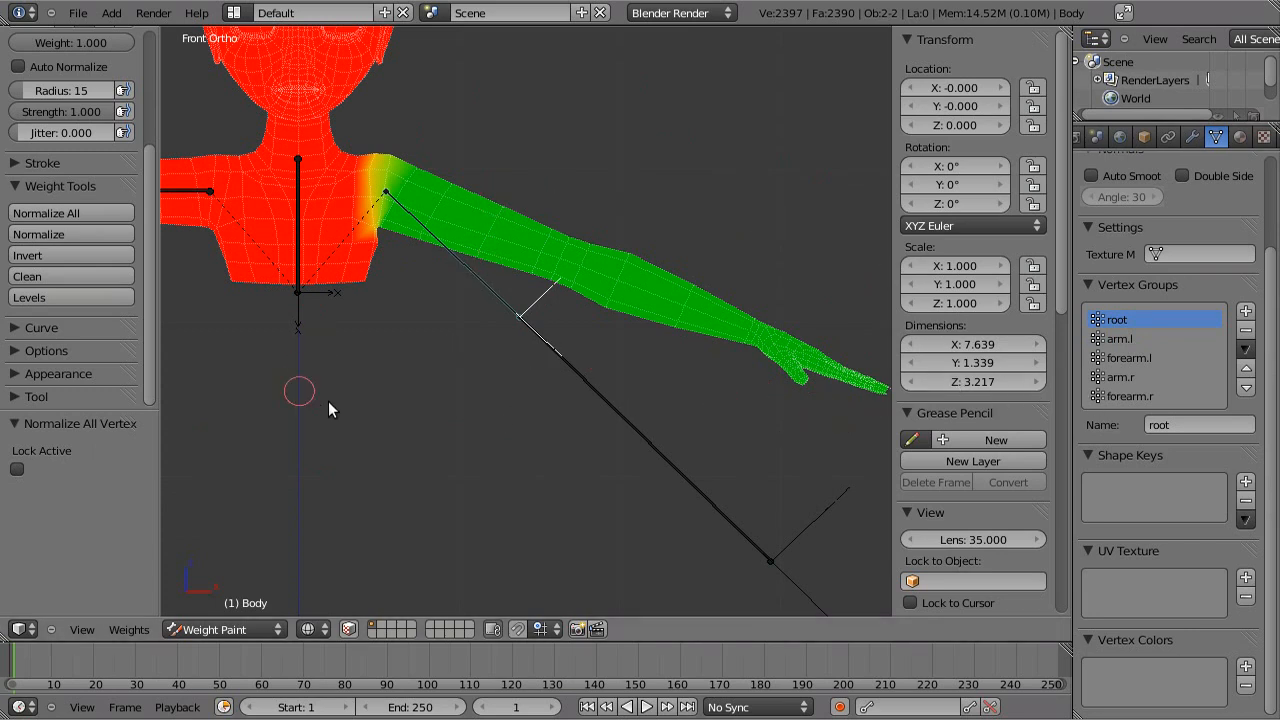
left_click(17, 469)
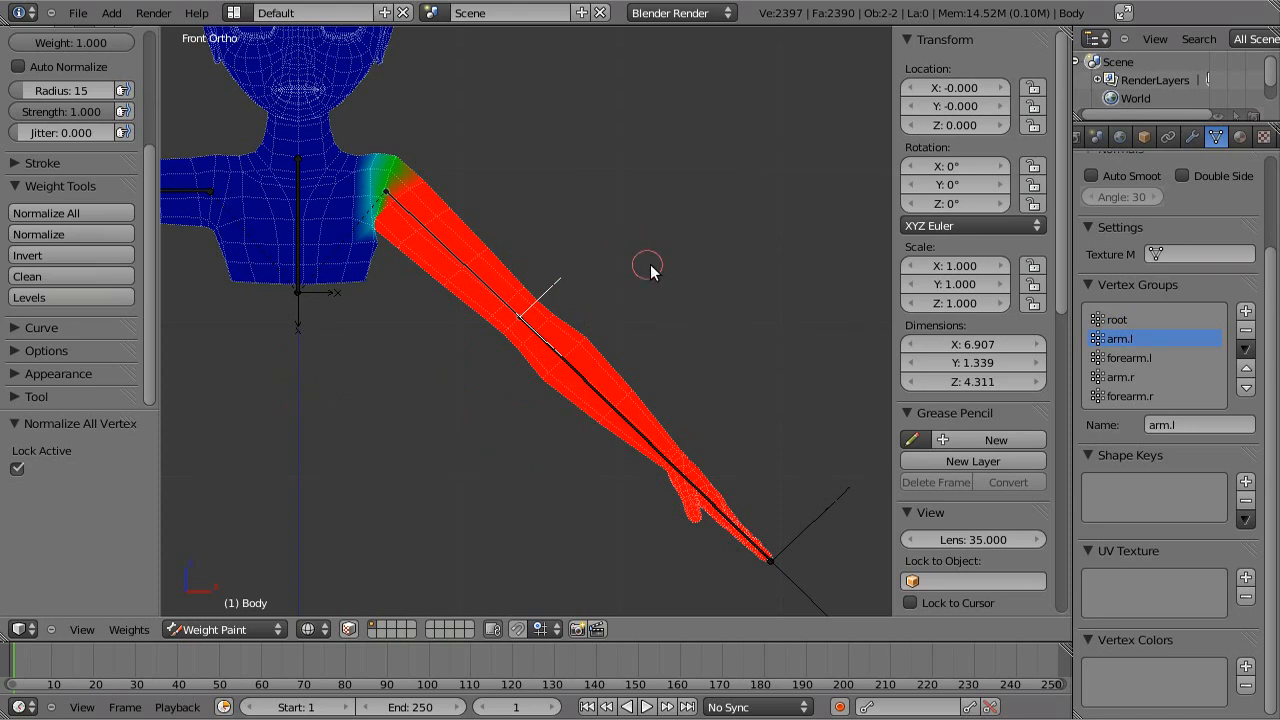
Undo the normalization of all vertex groups and check the weights of the root and arm.l groups.
key("a")
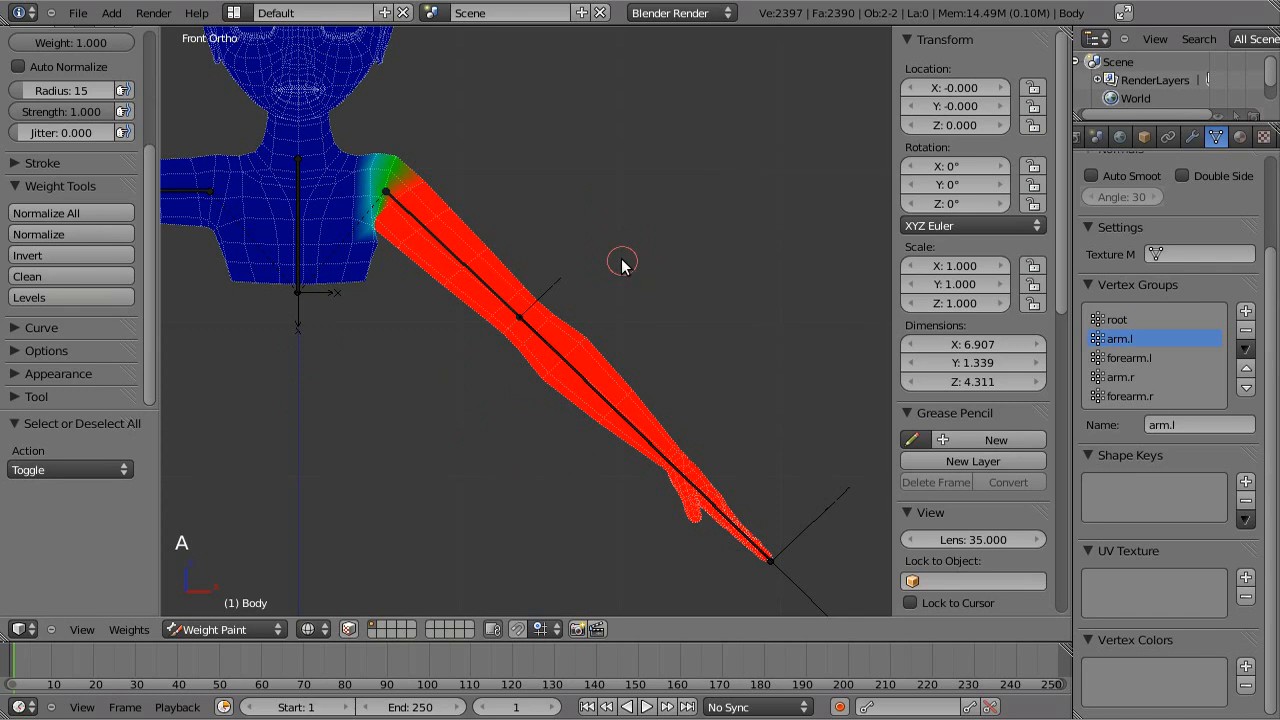
key("ctrl+z")
key("ctrl+z")
key("ctrl+z")
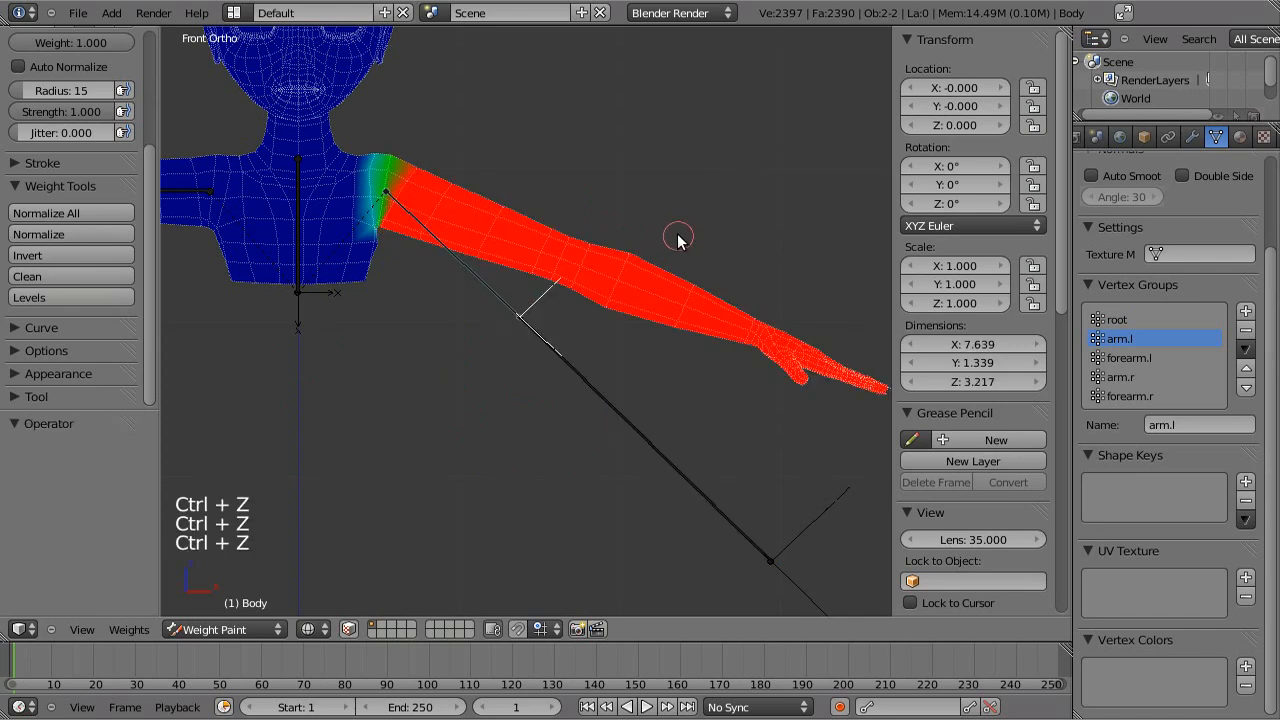
left_click(1118, 320)
left_click(1118, 339)
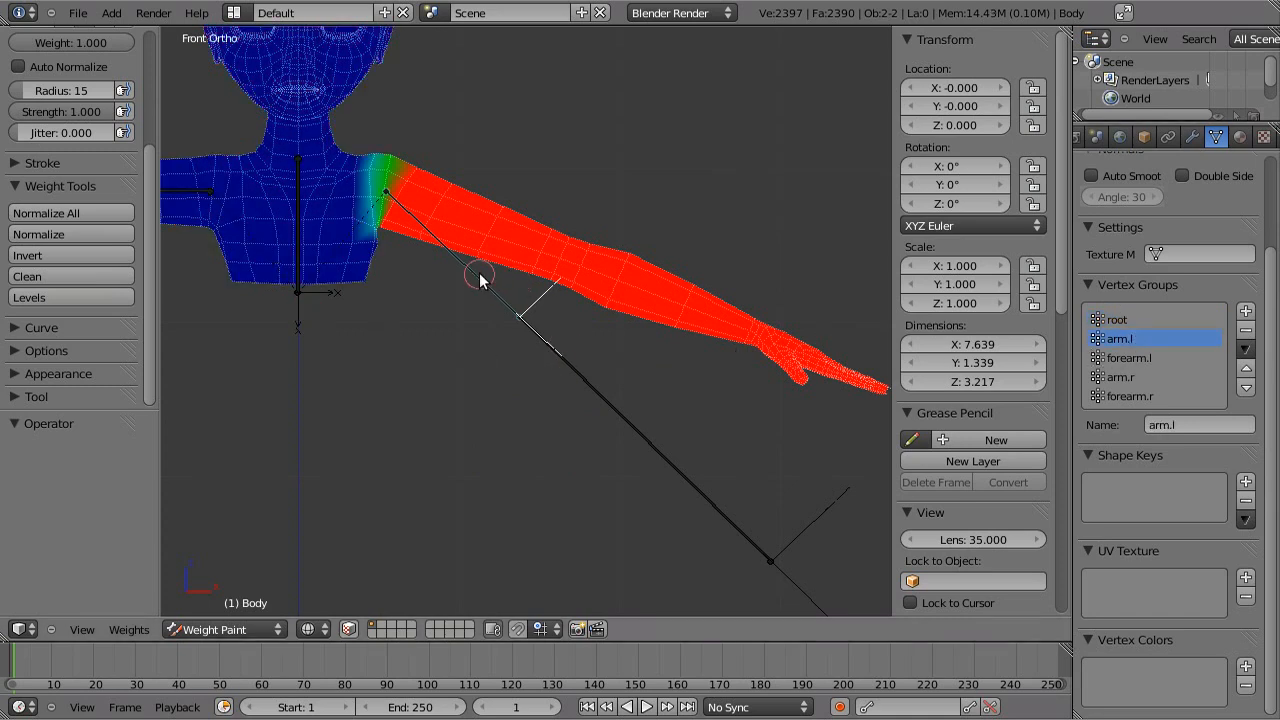
Clear the rotation of the arm.l bone and deselect all bones.
key("r")
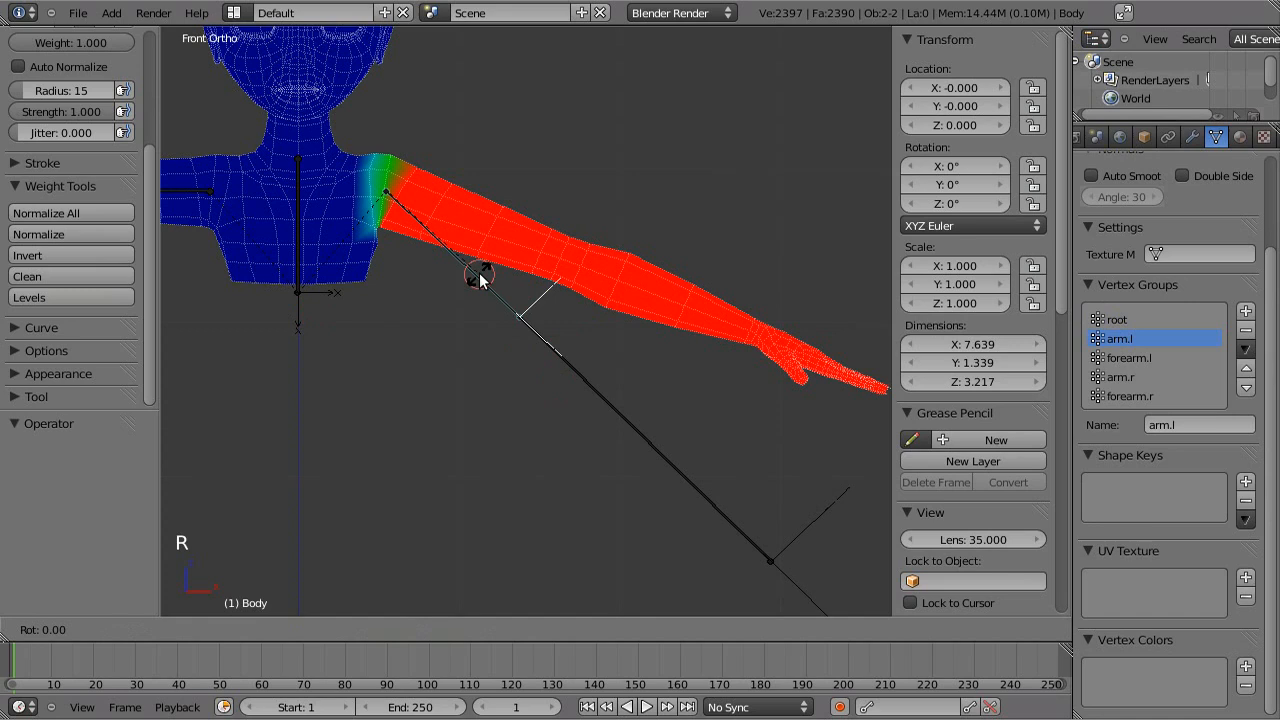
right_click(479, 280)
key("alt+r")
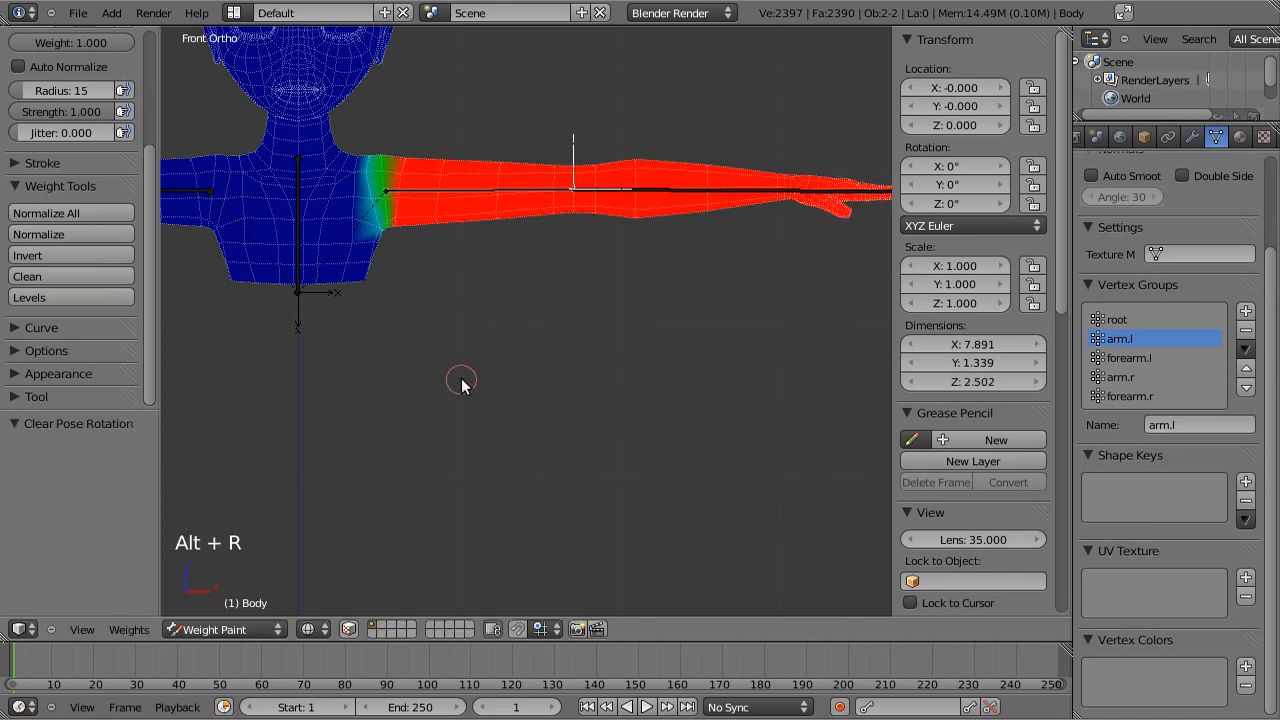
key("a")
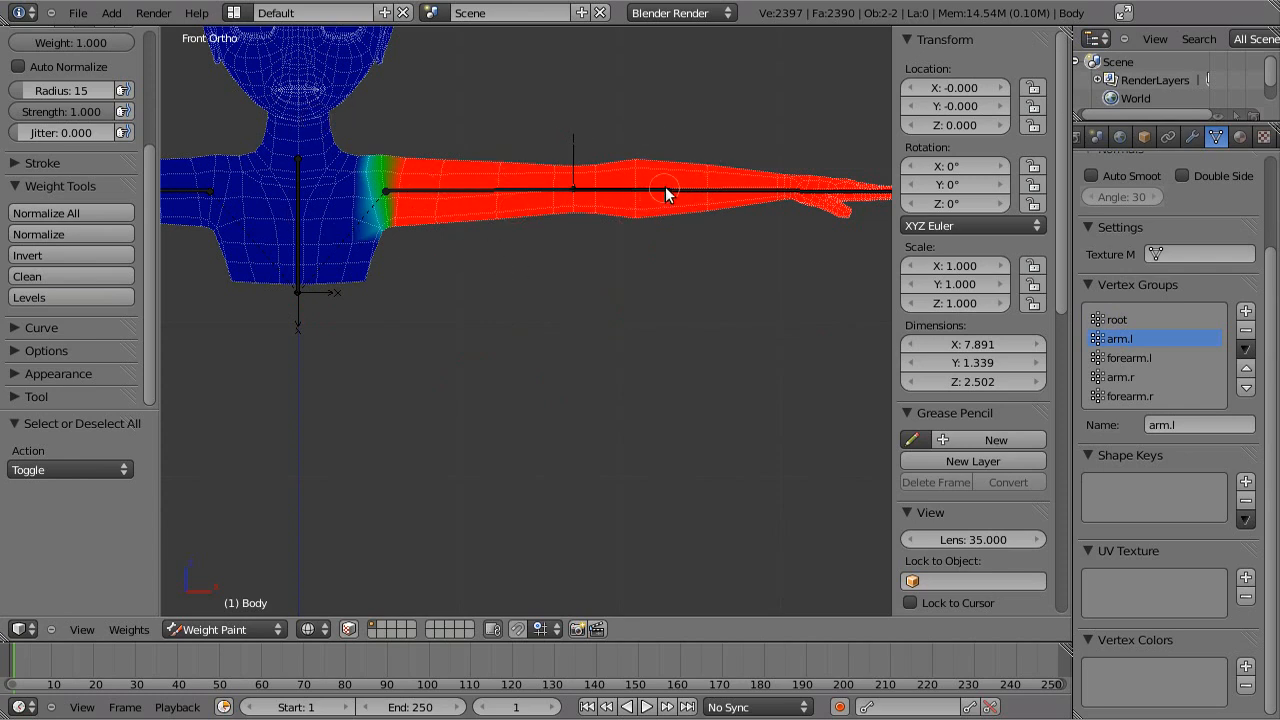
key("ctrl+z")
In Edit Mode, assign all forearm and hand vertices beyond the elbow to the forearm.l vertex group with weight 1.000, and return to Weight Paint.
left_click(1162, 357)
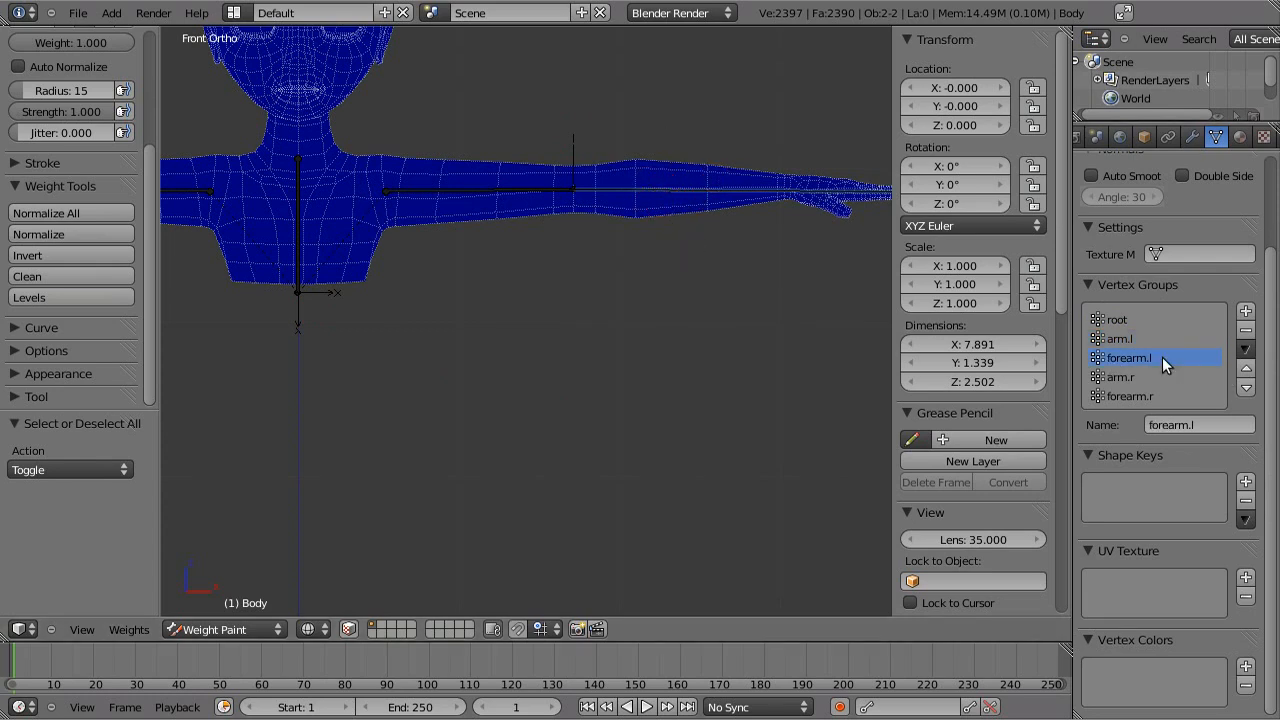
key("Tab")
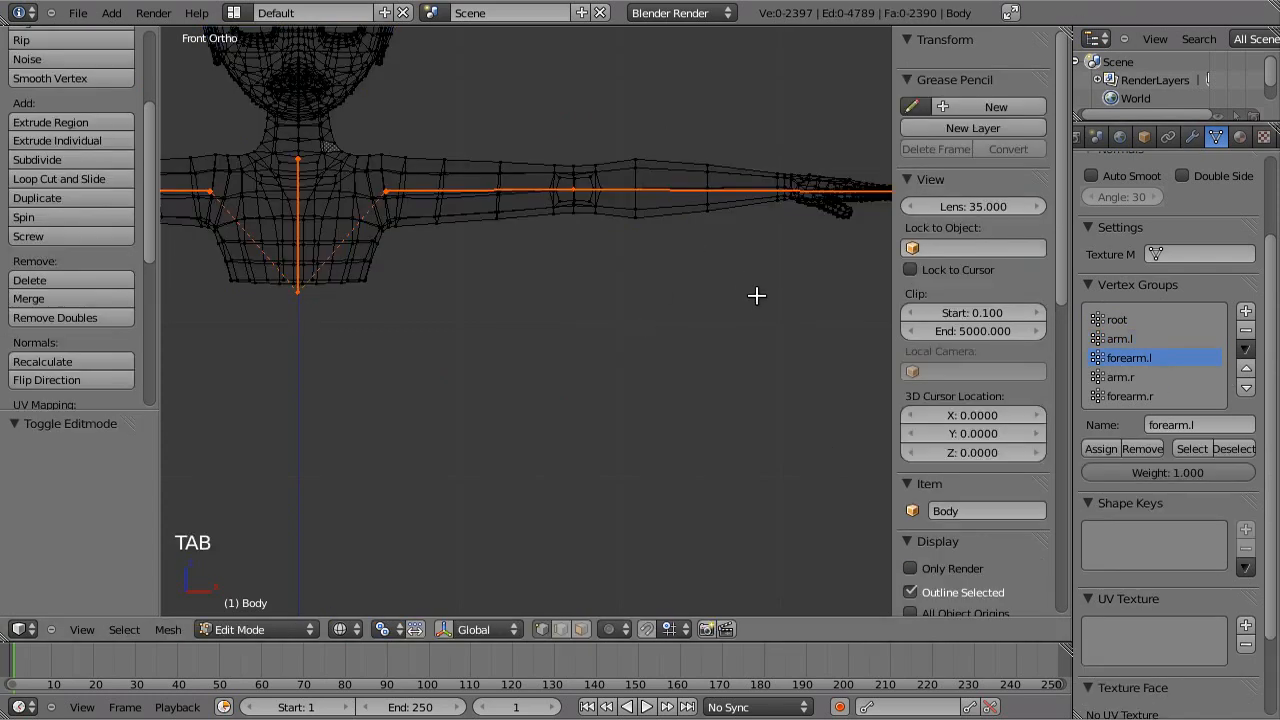
middle_click_drag(764, 315, 583, 354, "shift")
scroll(712, 317, "down", 1)
key("b")
left_click_drag(744, 178, 400, 438)
scroll(510, 480, "up", 2)
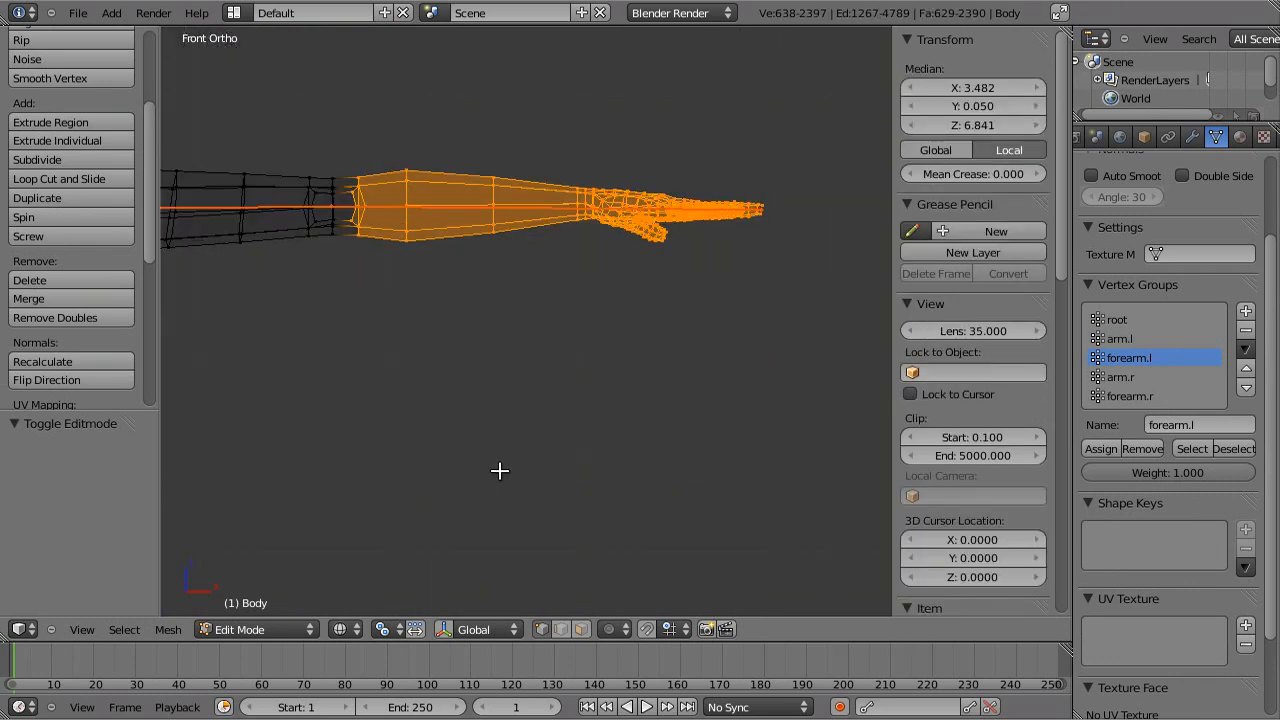
middle_click_drag(500, 470, 609, 491, "shift")
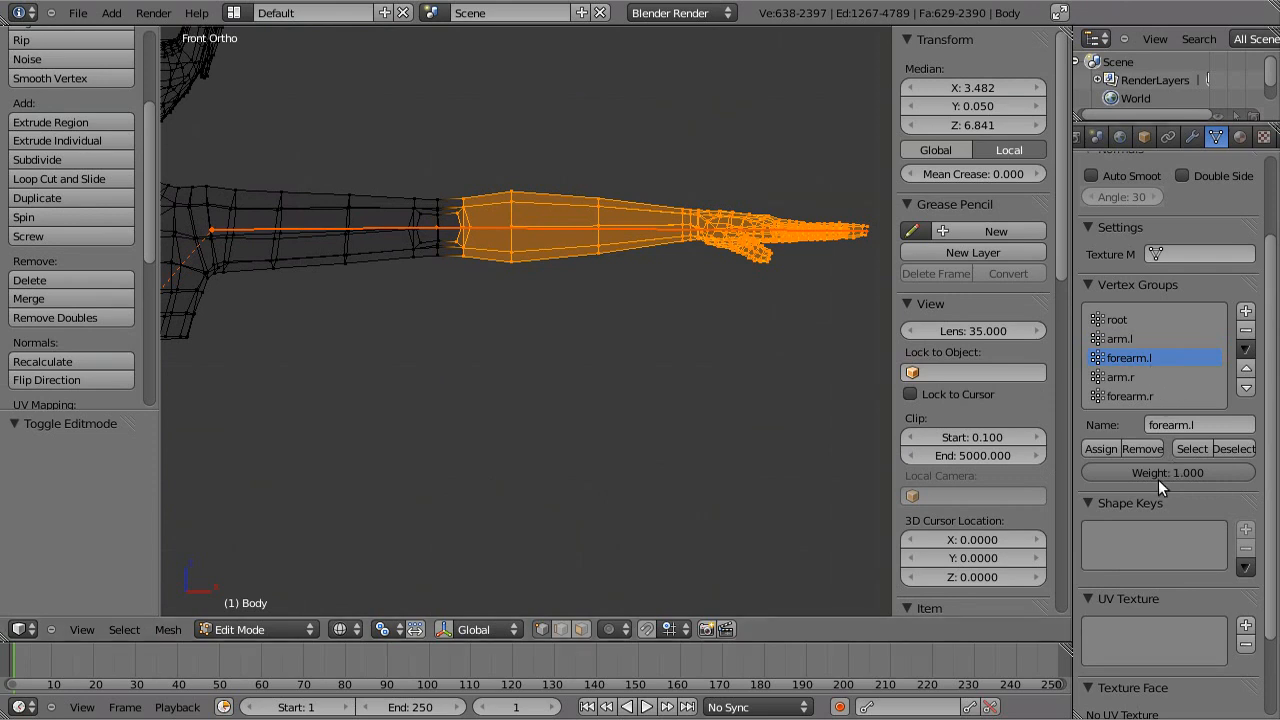
left_click(1101, 449)
scroll(570, 420, "down", 2)
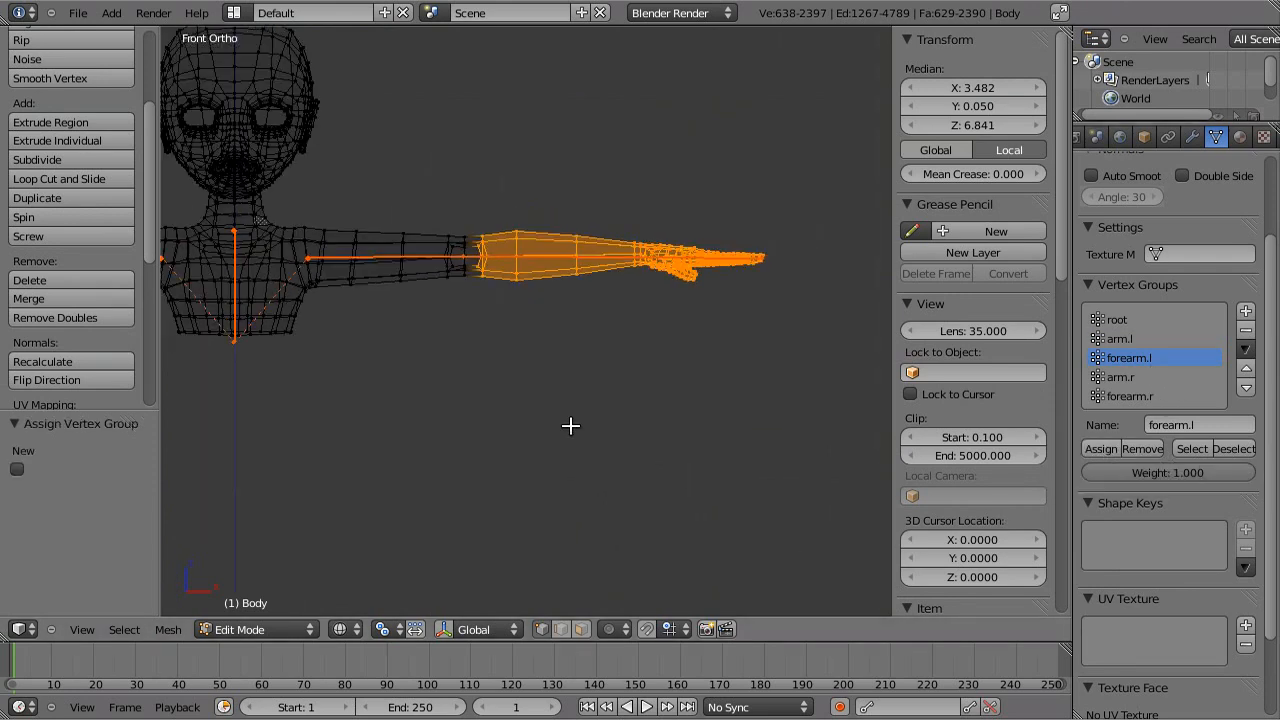
key("Tab")
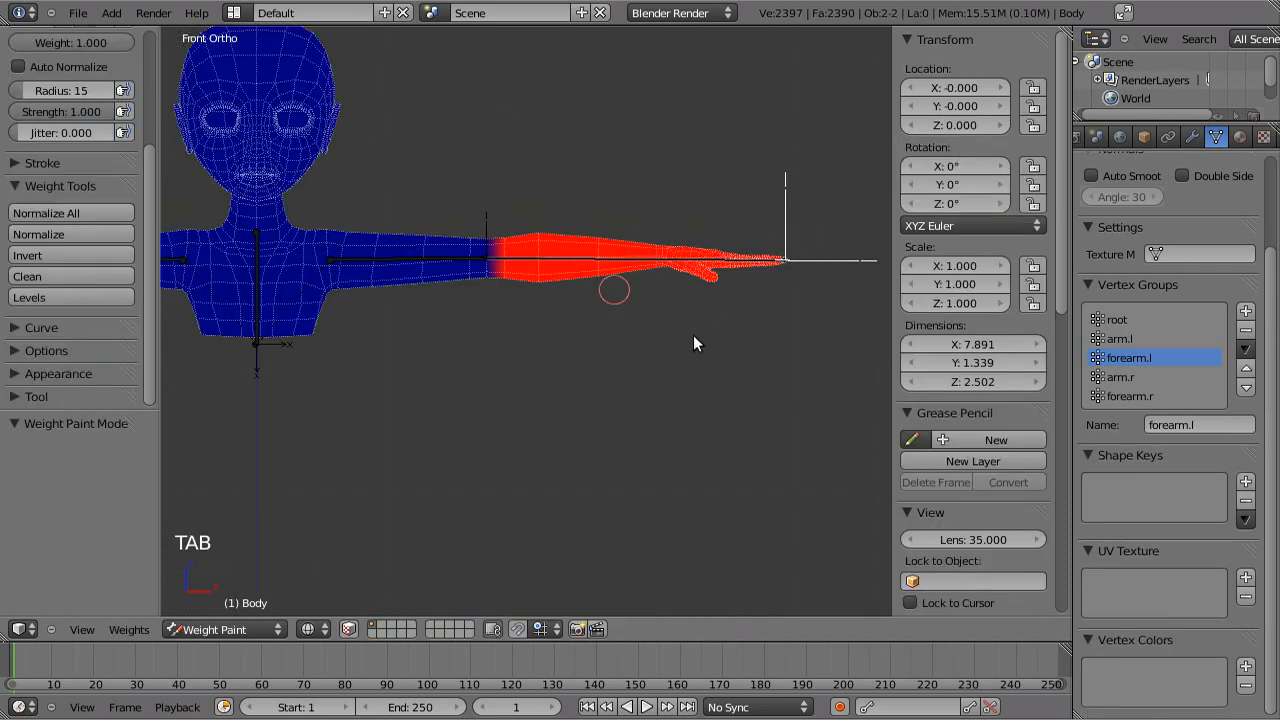
Compare the arm.l and root group weights on the arm and make the forearm.l group active again.
left_click(1120, 339)
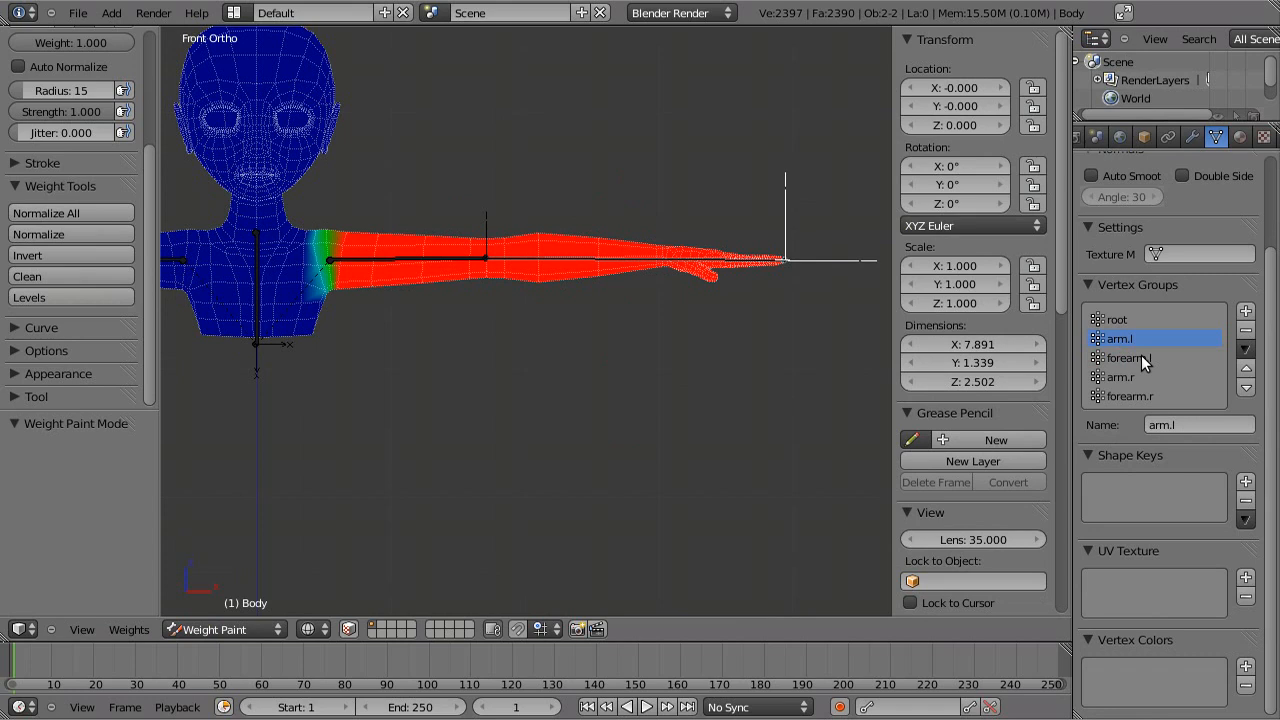
left_click(1128, 320)
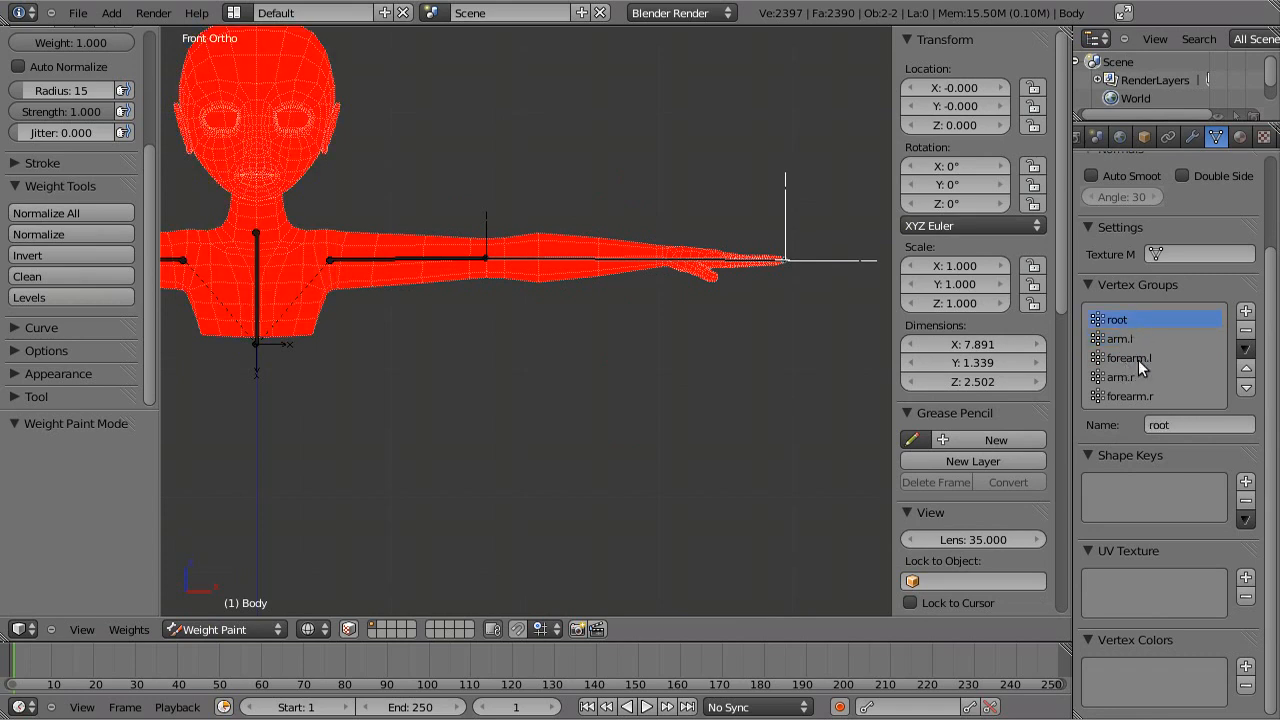
left_click(1148, 362)
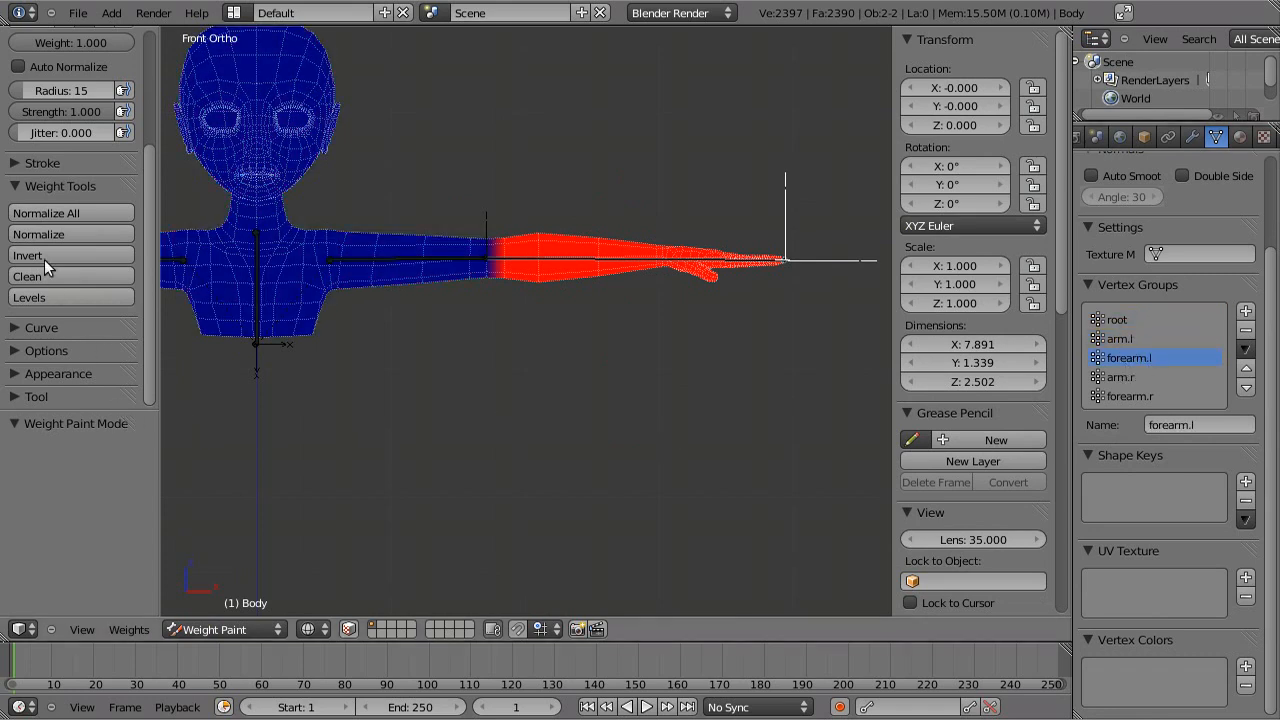
Normalize all vertex groups with the active forearm.l group locked, and inspect the arm.l and root weights.
left_click(56, 213)
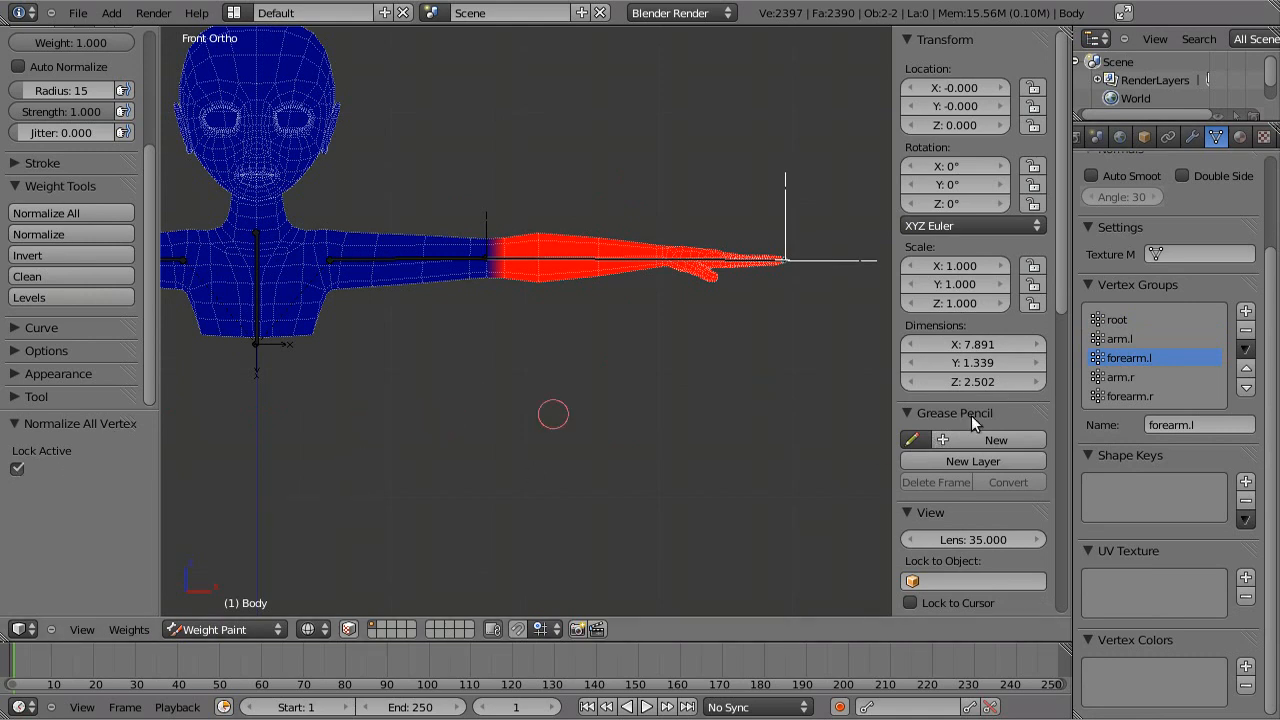
left_click(1151, 336)
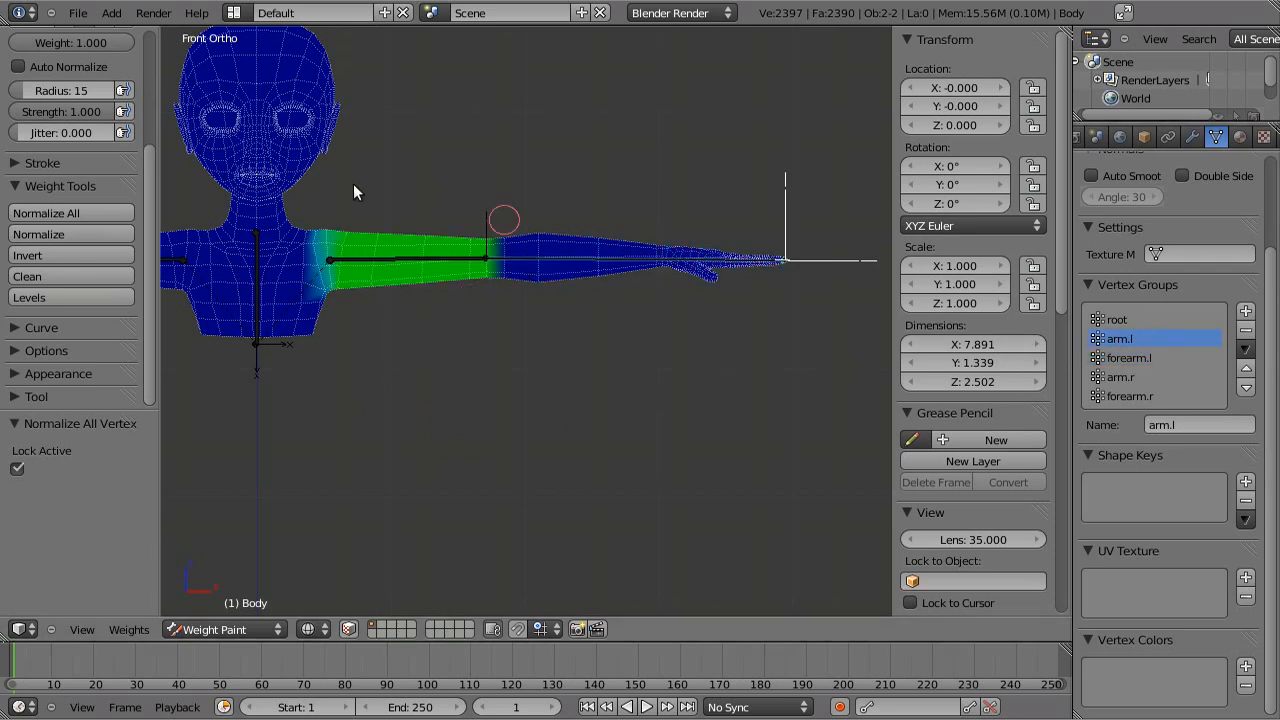
left_click(1118, 320)
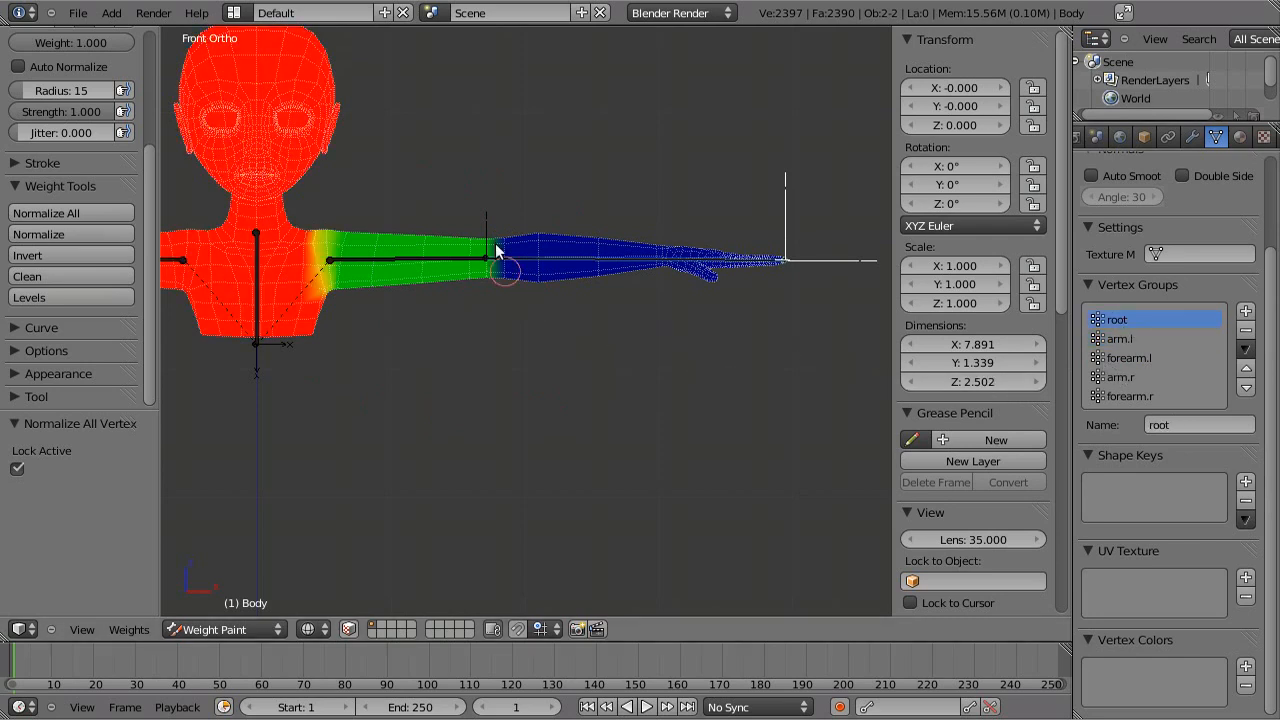
left_click(1136, 358)
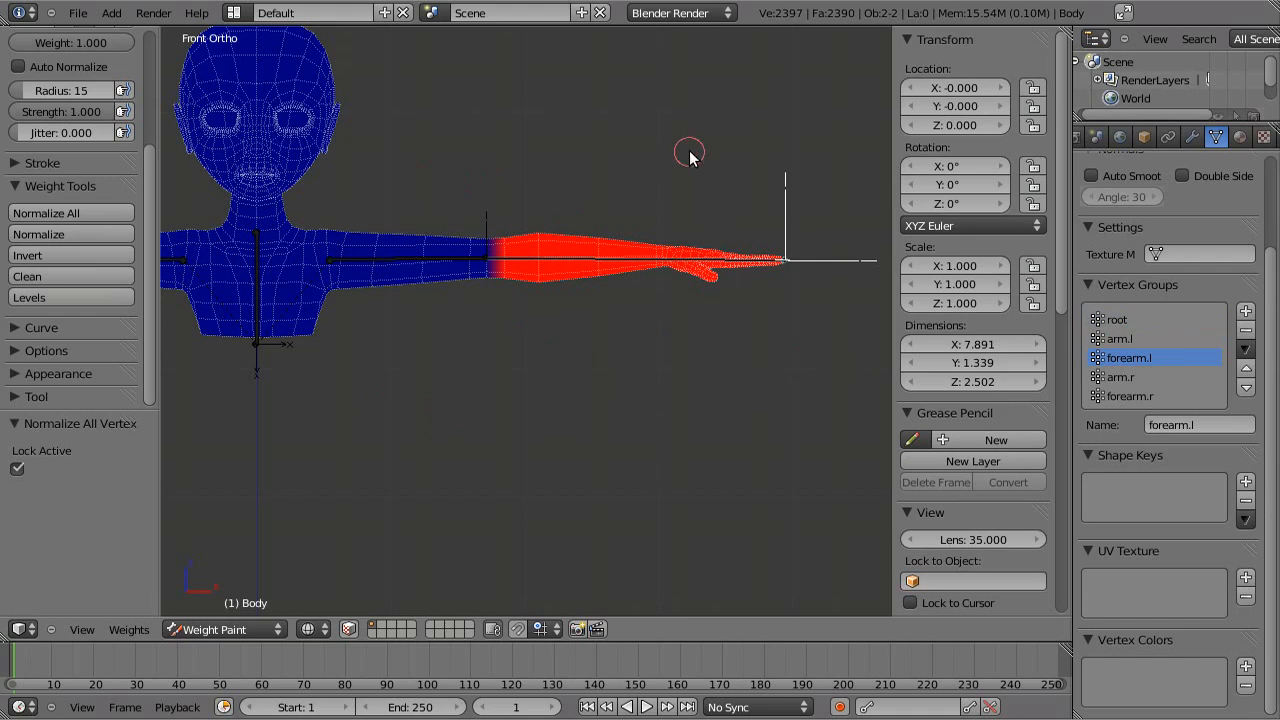
Test the arm's deformation by rotating the forearm.l bone and the arm.l bone, cancelling the trial rotation.
key("r")
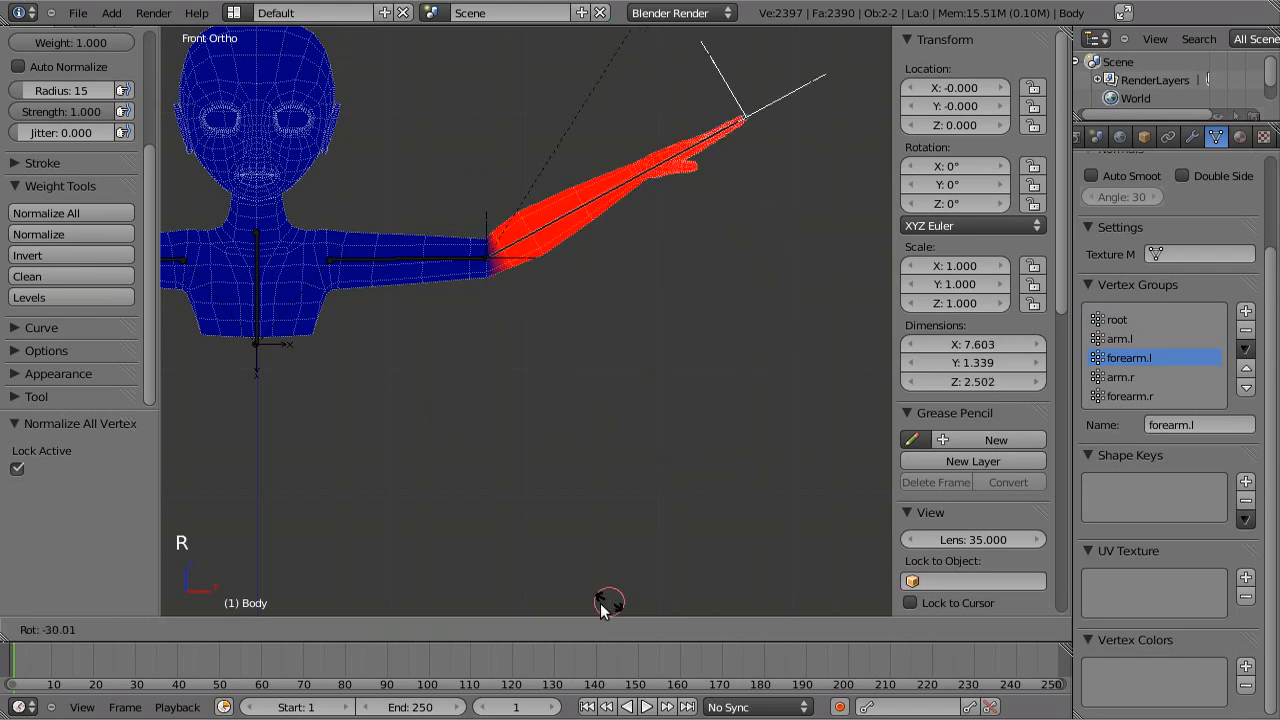
right_click(423, 263)
key("r")
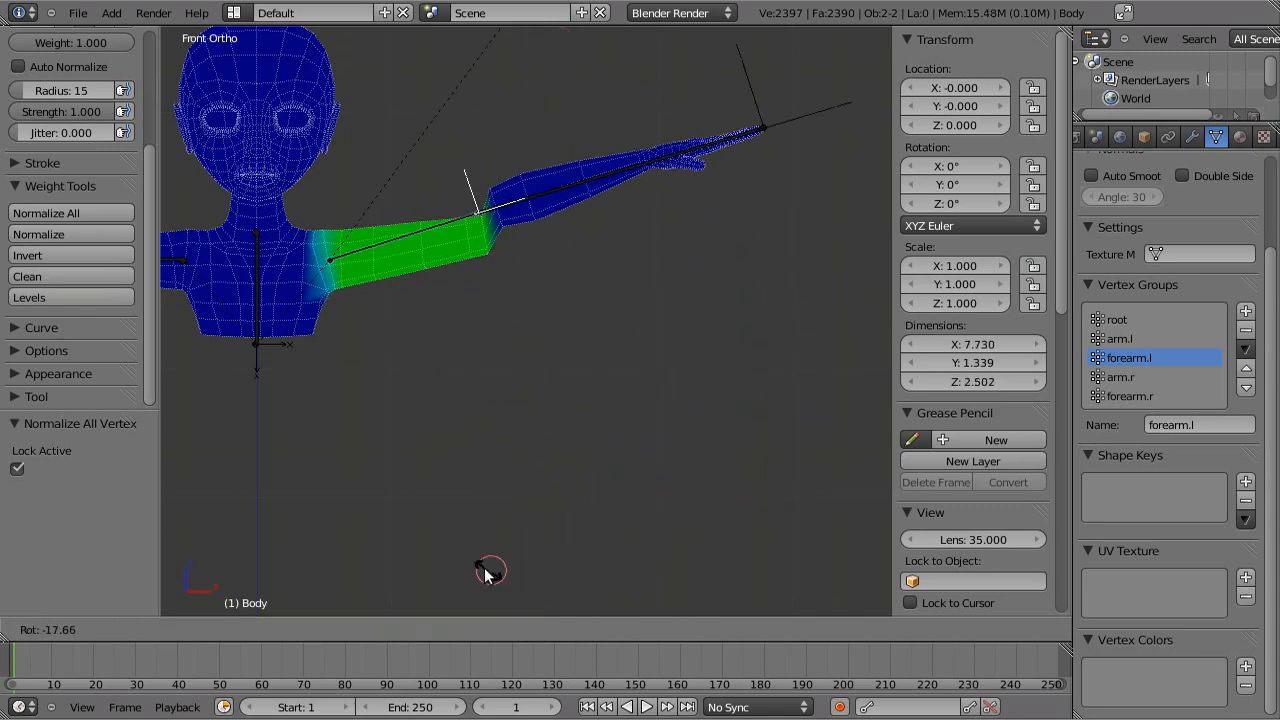
key("Escape")
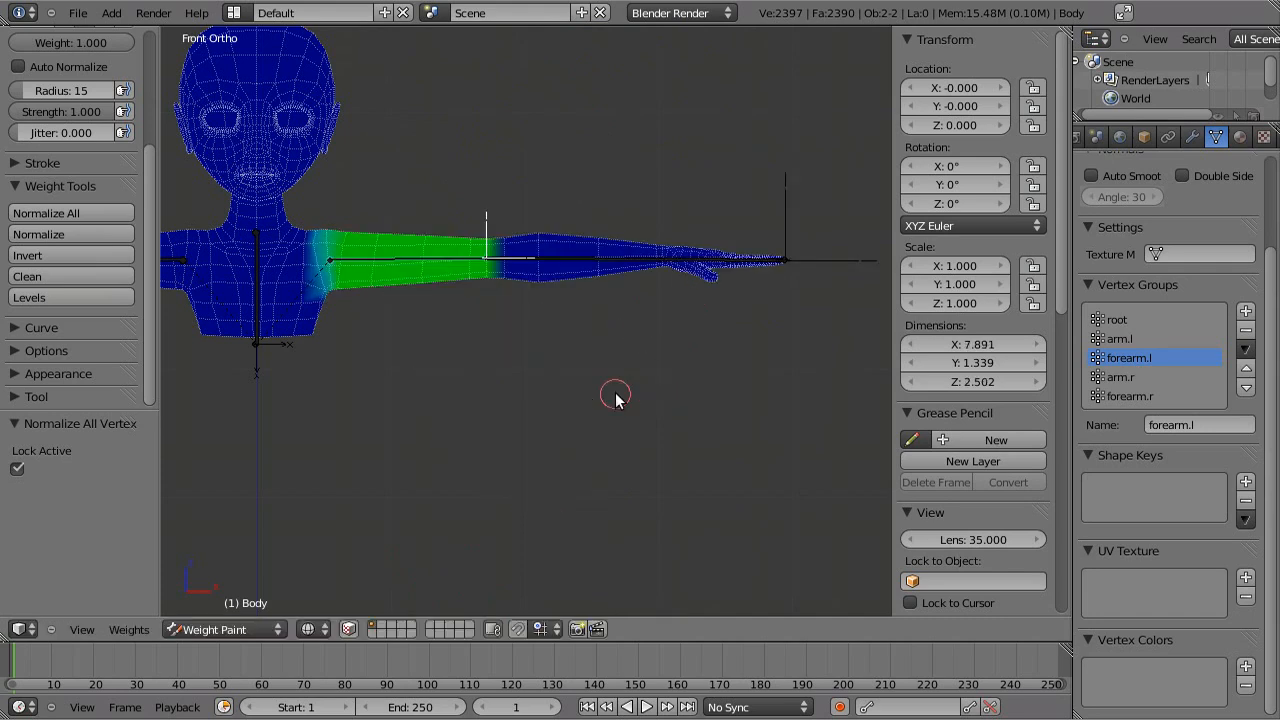
Undo the normalization made with the forearm.l group locked, stepping back to Object Mode.
key("ctrl+z")
key("ctrl+z")
key("ctrl+z")
key("ctrl+z")
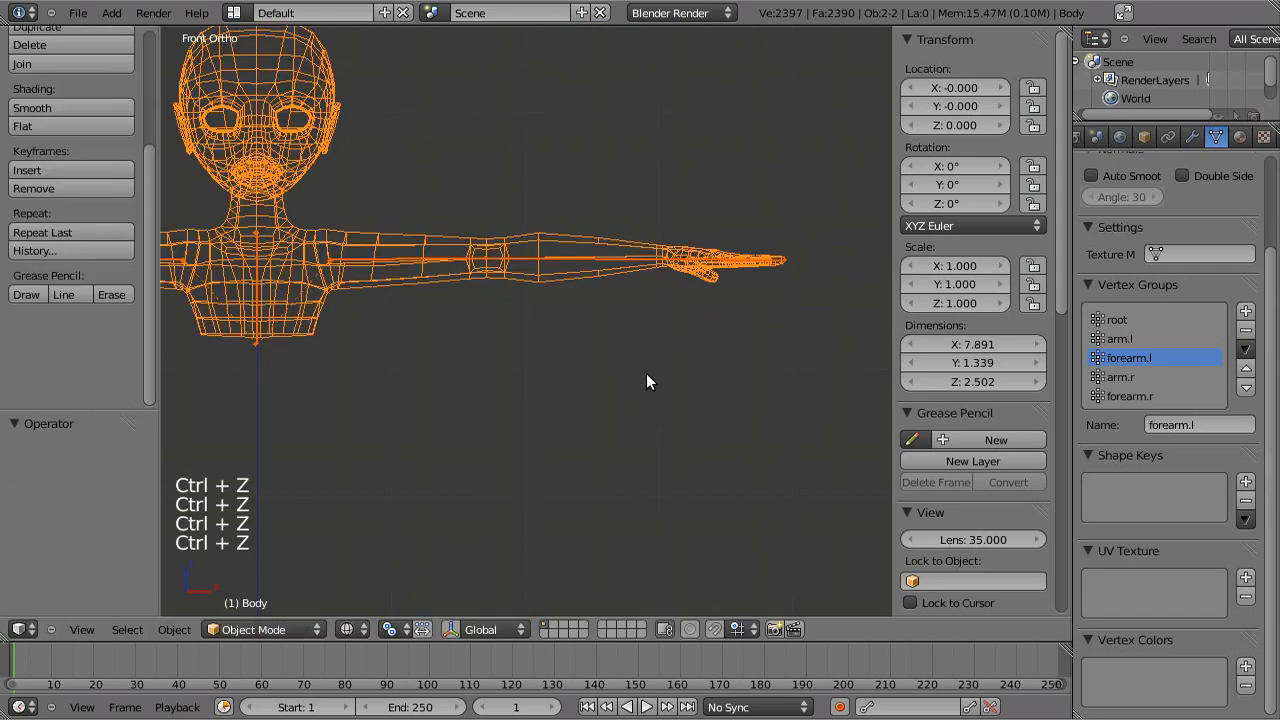
Return the body to Weight Paint mode and normalize all vertex groups with arm.l as the locked active group.
key("Tab")
key("Tab")
key("Tab")
key("Tab")
key("ctrl+Tab")
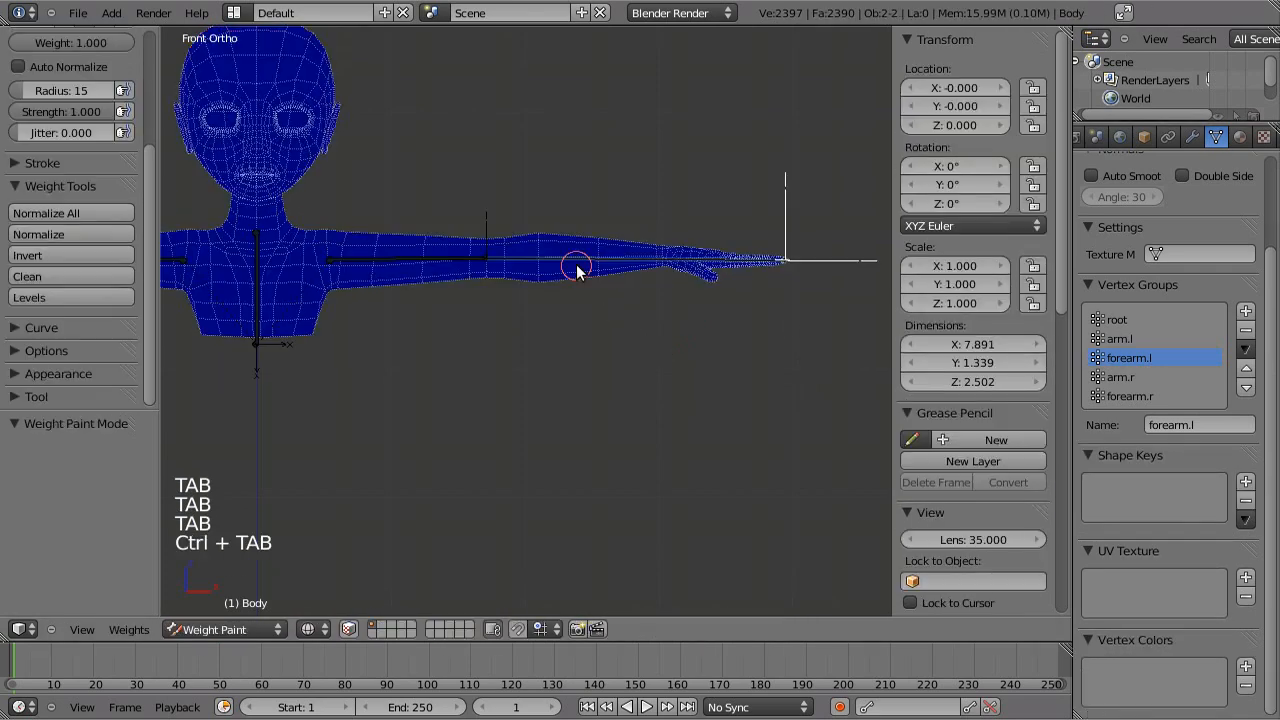
left_click(1105, 339)
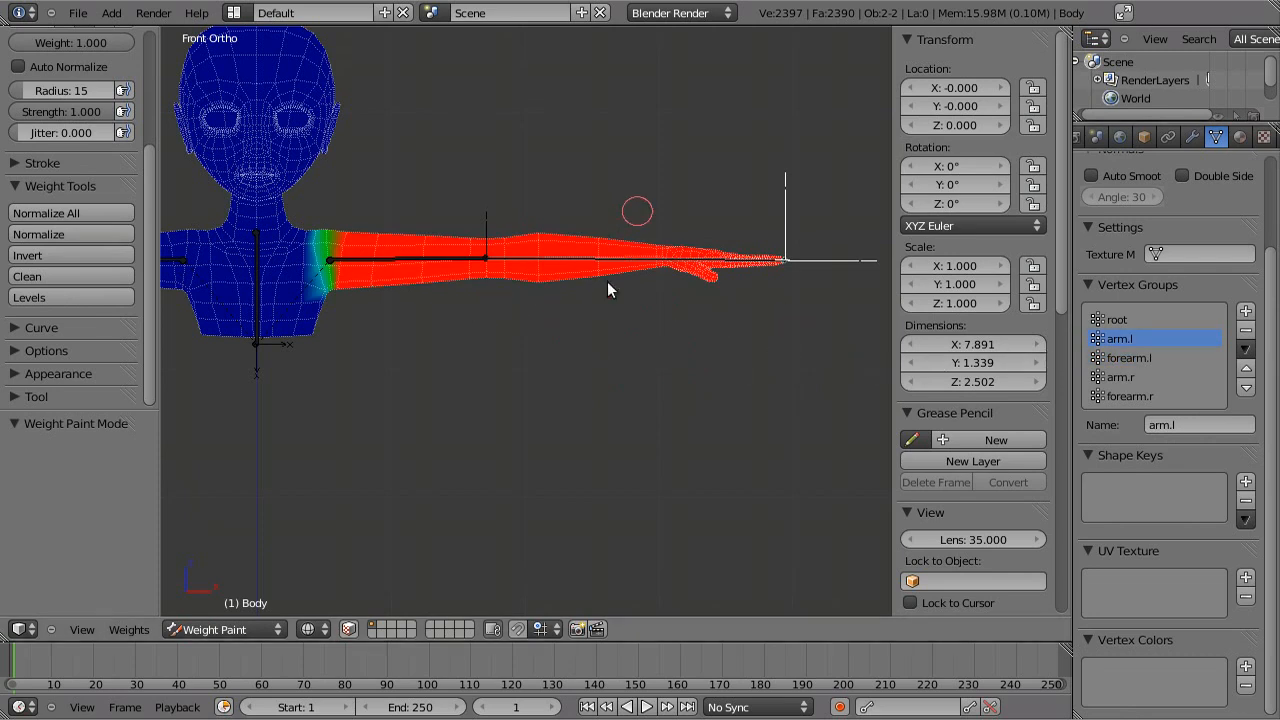
middle_click_drag(605, 288, 455, 388)
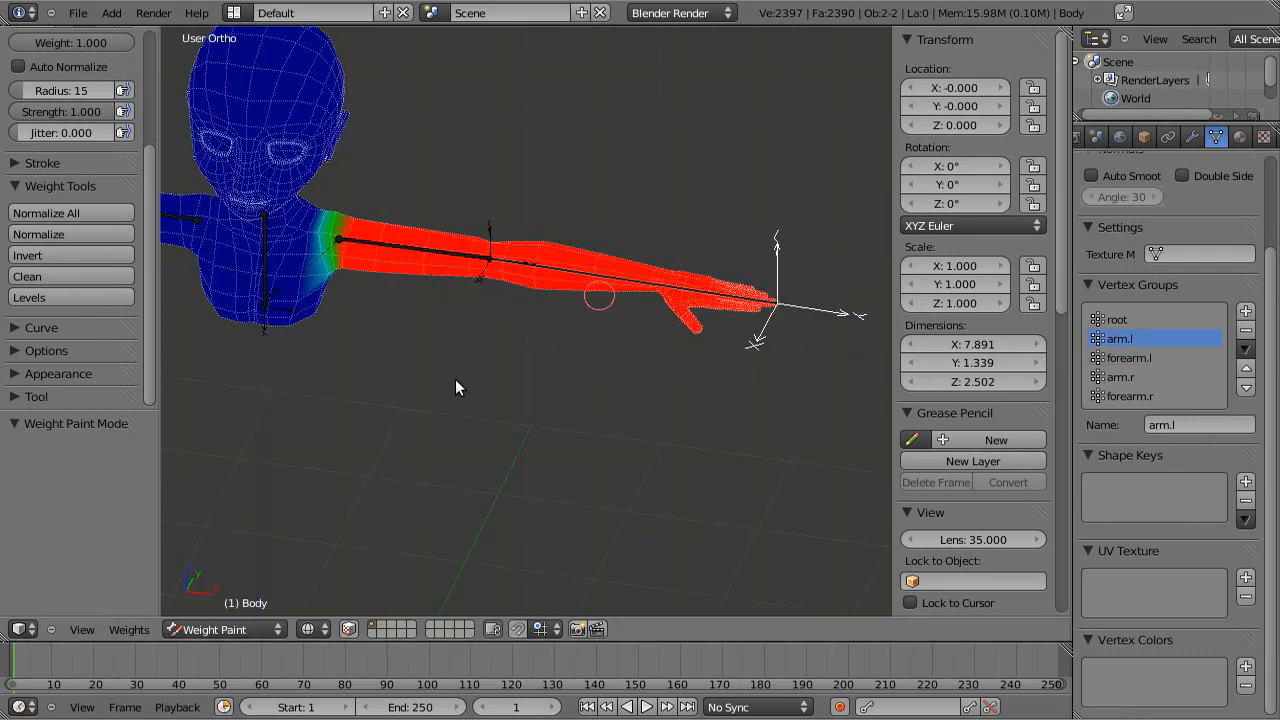
left_click(76, 217)
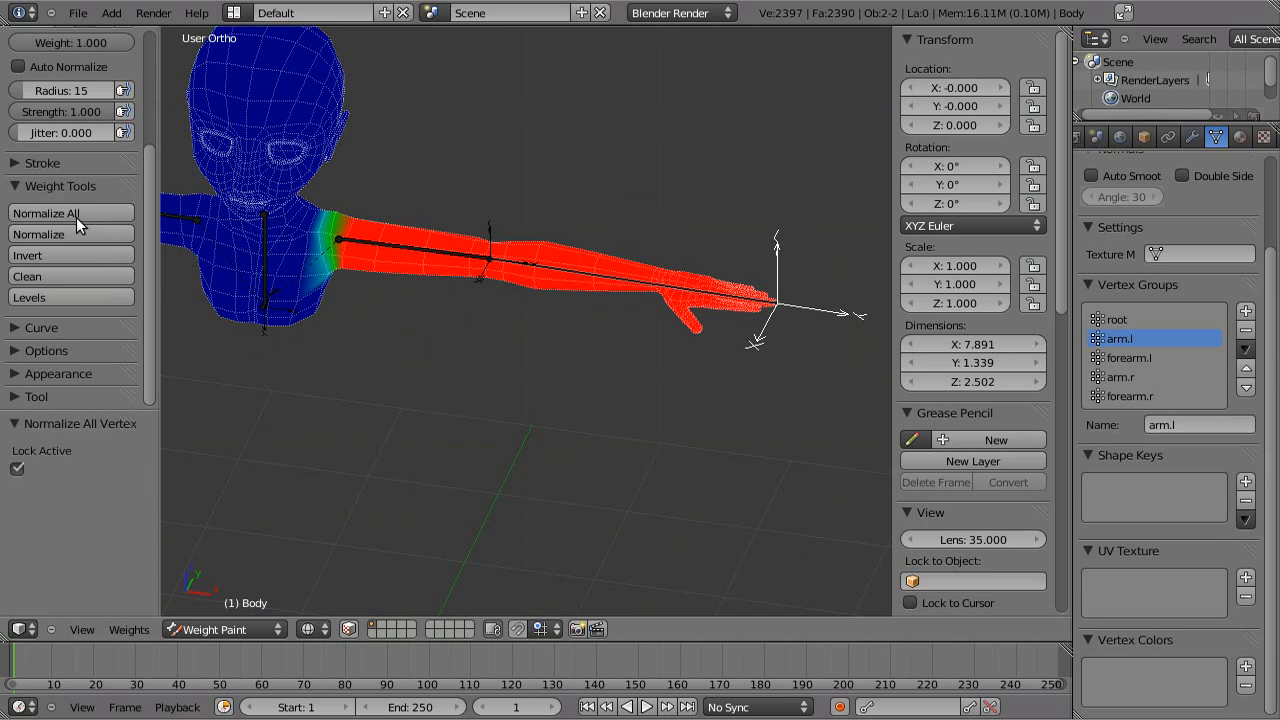
middle_click_drag(840, 370, 609, 445)
left_click(609, 445)
key("KP_1")
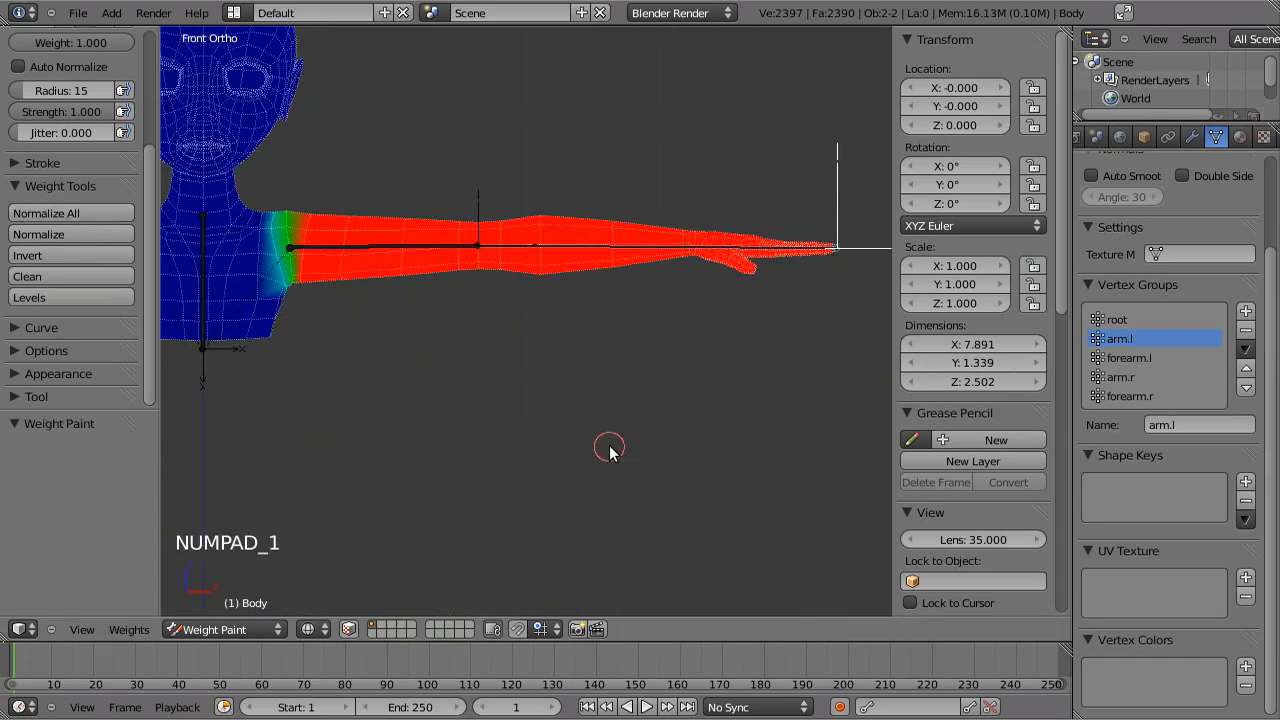
Test the arm's deformation by rotating the arm.l bone, cancel the rotation, and select the forearm.l bone.
key("r")
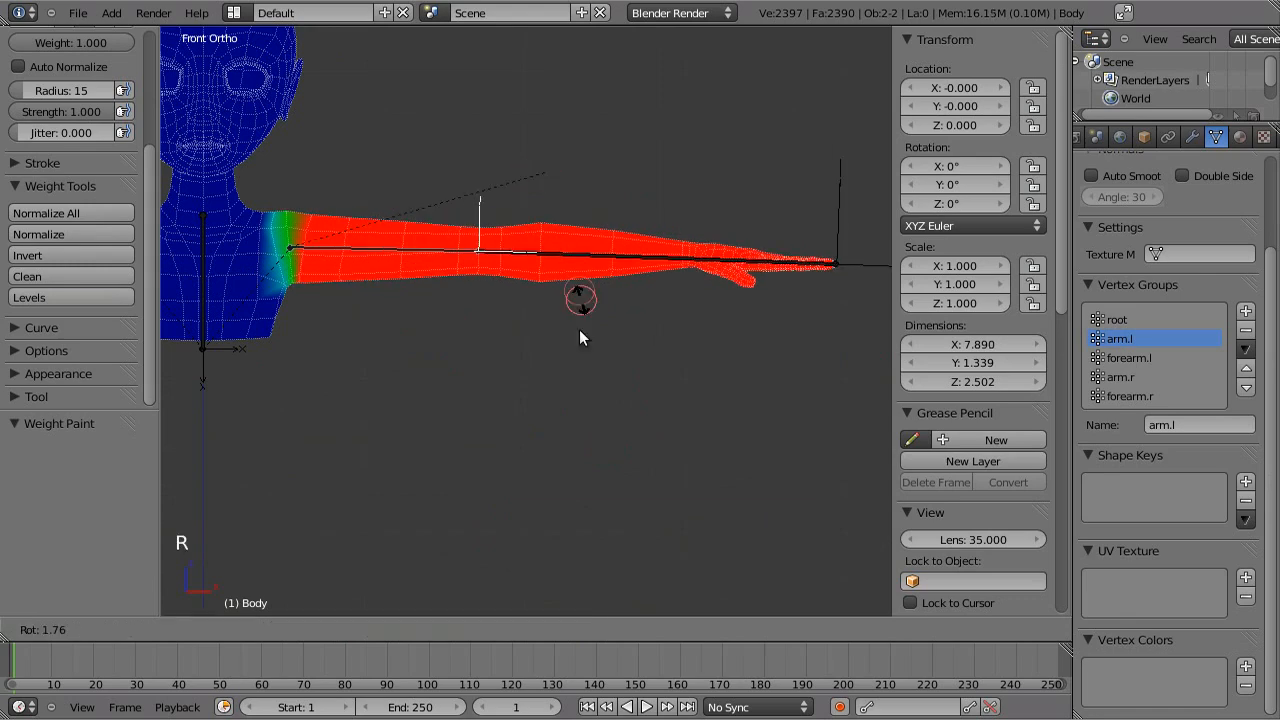
right_click(590, 230)
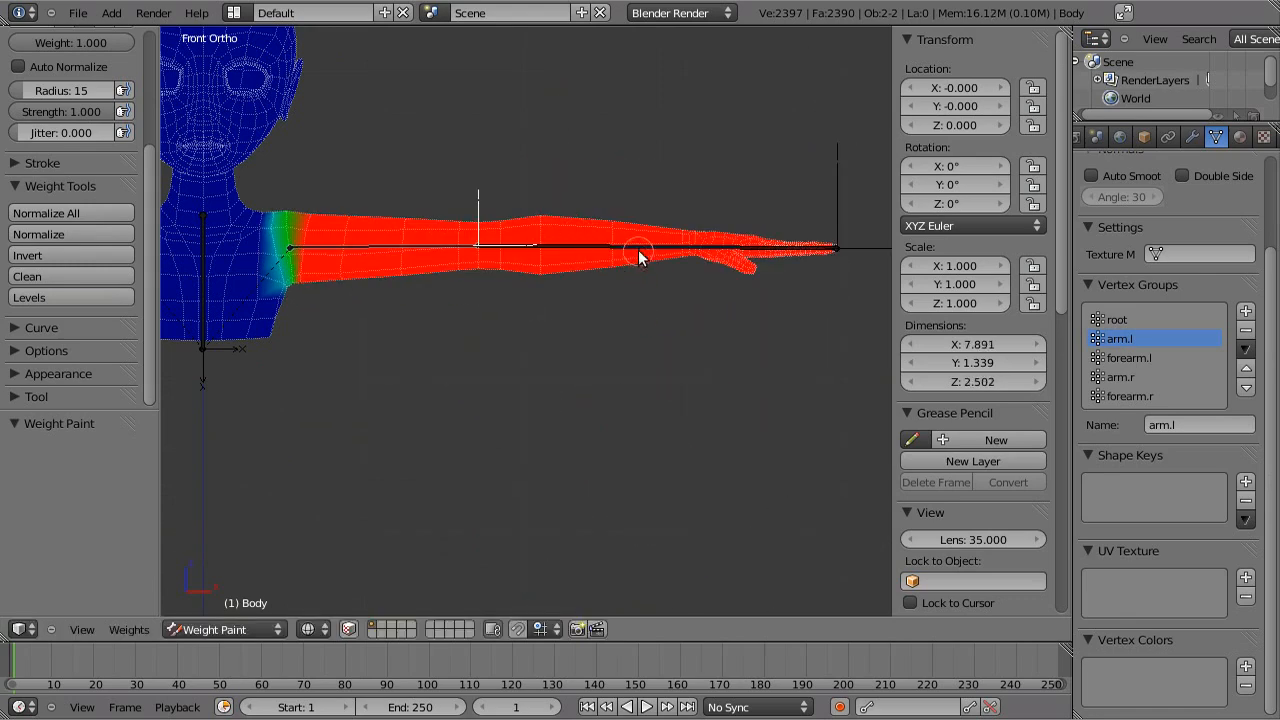
right_click(638, 250)
scroll(683, 437, "up", 1)
middle_click_drag(756, 437, 608, 445, "shift")
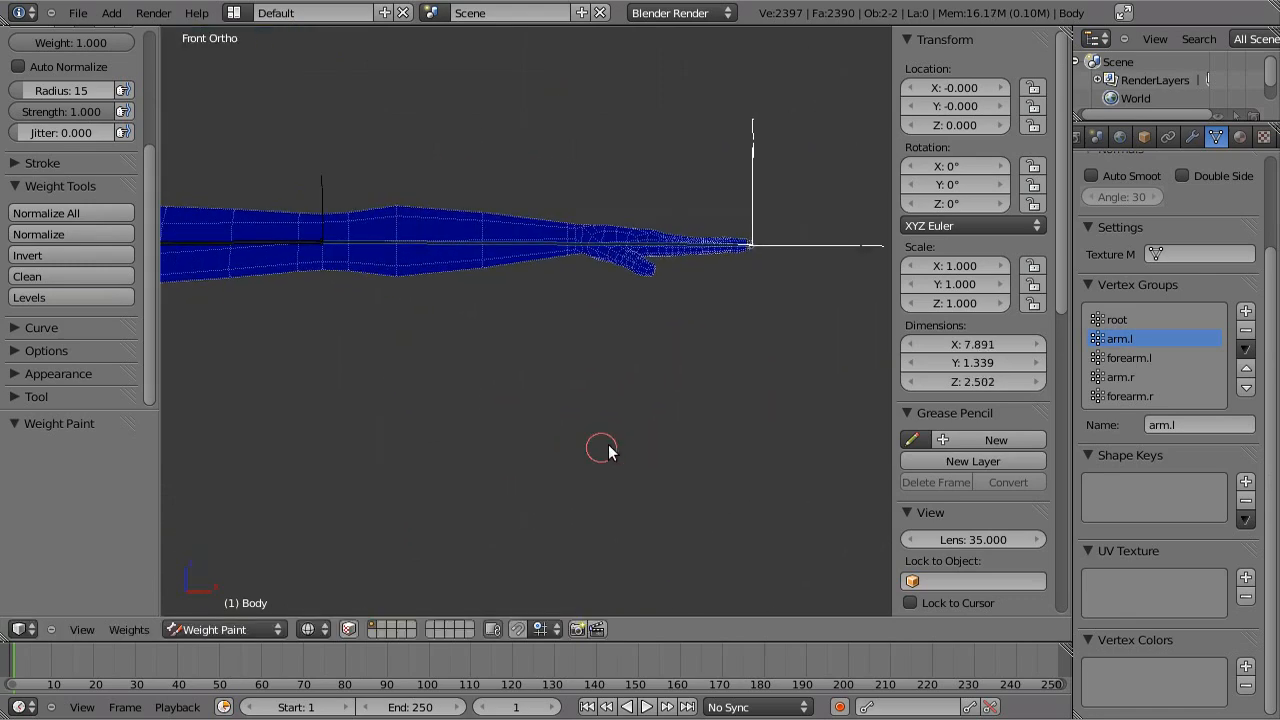
In Edit Mode, select all forearm and hand vertices beyond the elbow loops and assign them to forearm.l with weight 1.000.
key("Tab")
scroll(649, 376, "down", 1)
middle_click_drag(649, 376, 746, 371, "shift")
key("b")
left_click_drag(844, 142, 478, 467)
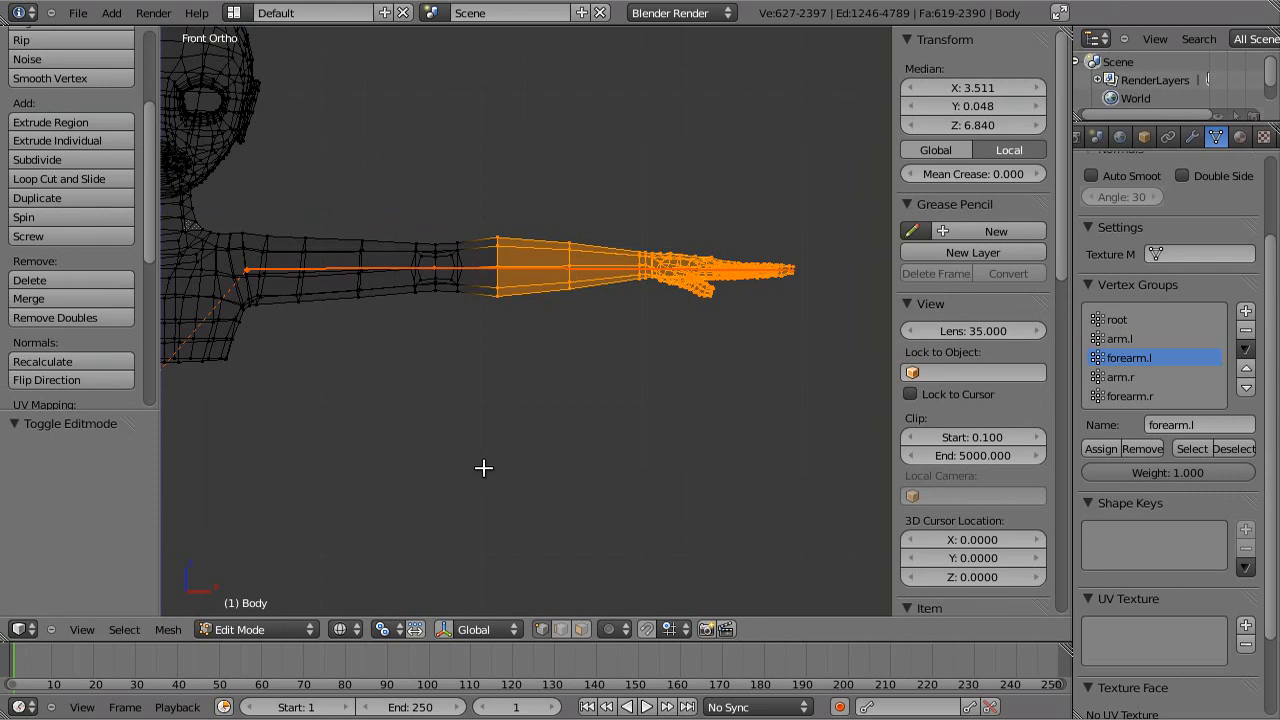
scroll(457, 366, "up", 5)
scroll(498, 340, "up", 1)
middle_click_drag(529, 211, 549, 331, "shift")
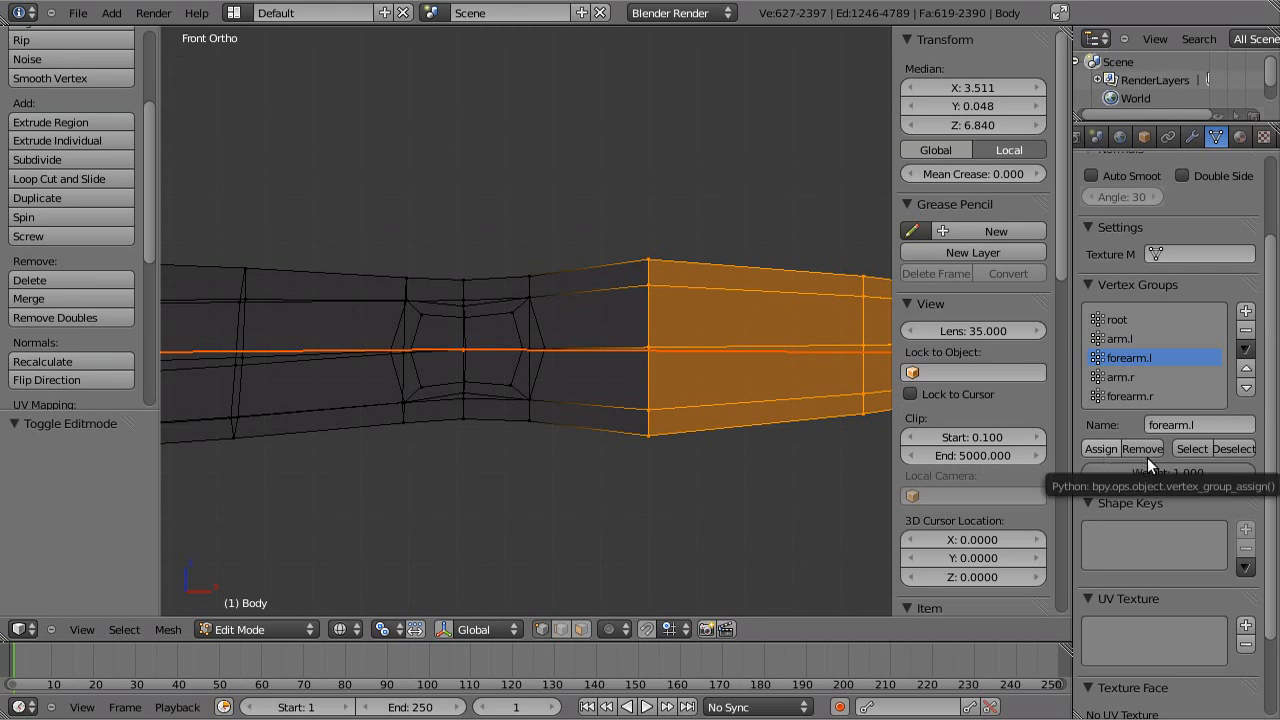
left_click(1102, 449)
left_click(1087, 449)
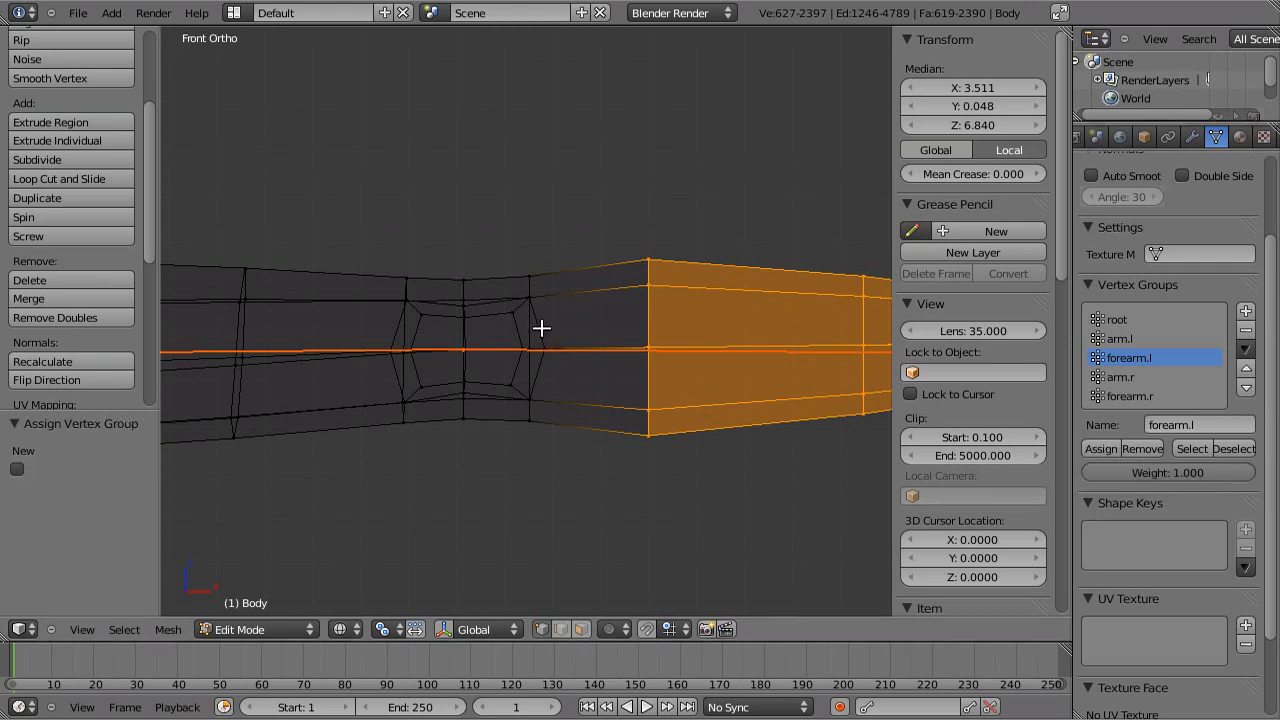
Select the complete edge loop on the forearm side of the elbow and assign it to forearm.l with weight 1.000.
middle_click_drag(630, 372, 625, 383)
key("a")
right_click(535, 296, "alt")
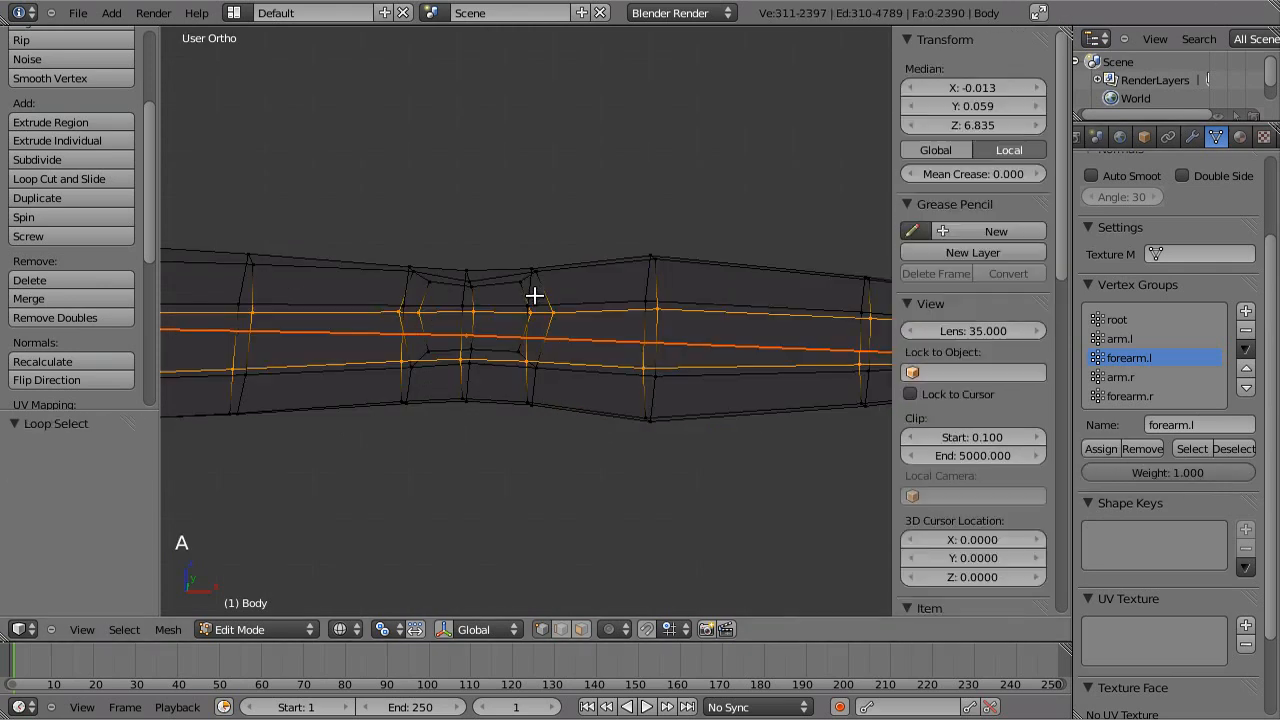
right_click(534, 294, "alt+shift")
key("a")
right_click(530, 287, "alt")
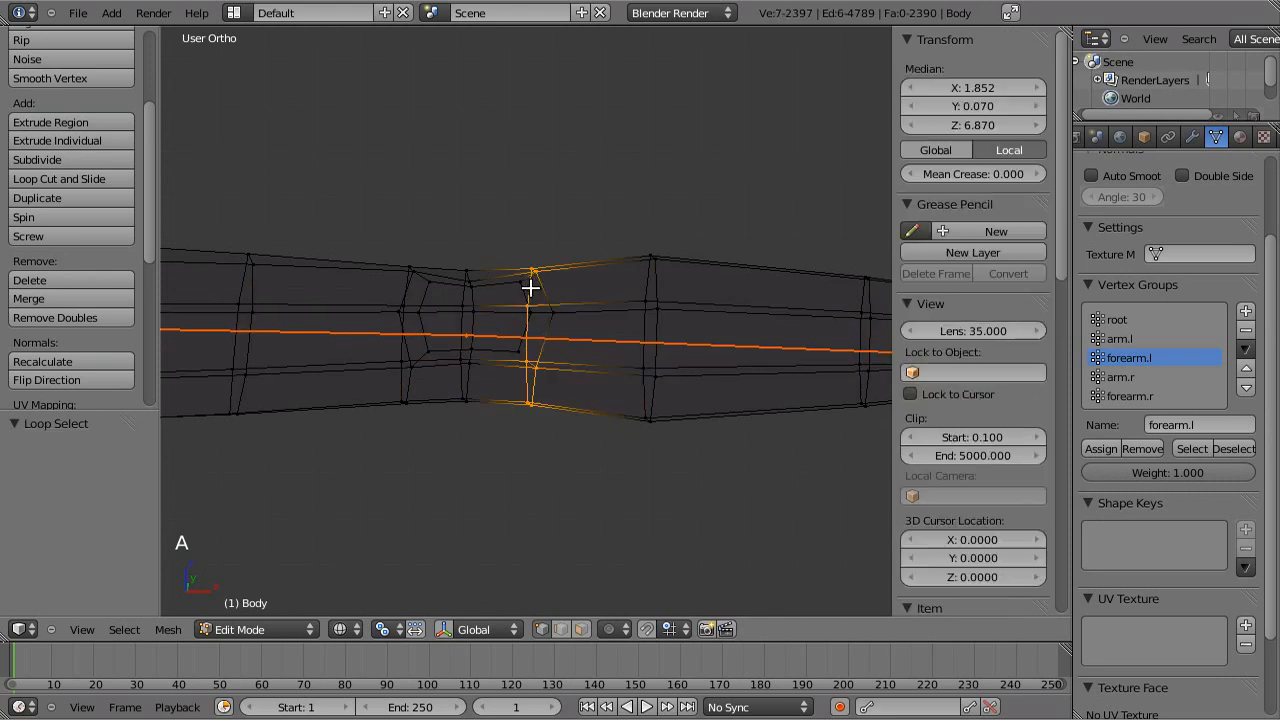
mouse_move(578, 300)
middle_mouse_down()
mouse_move(571, 323)
mouse_move(597, 303)
middle_mouse_up()
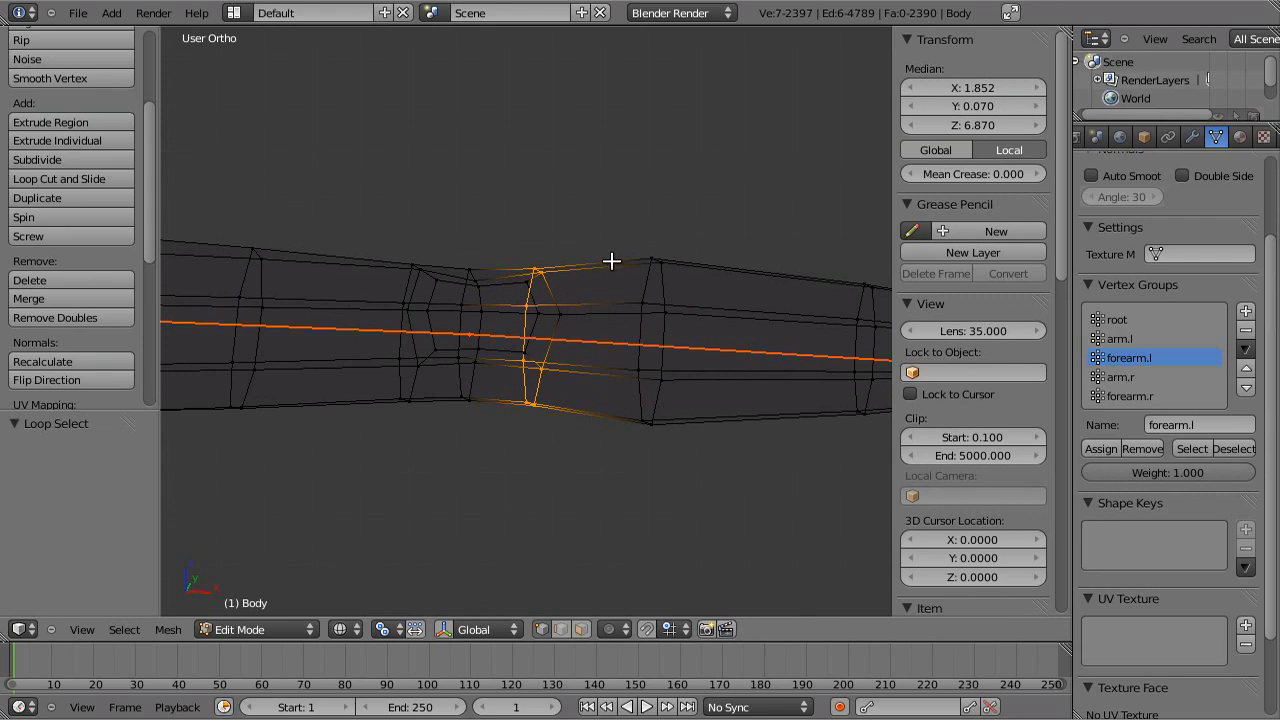
middle_click_drag(734, 254, 357, 180)
right_click(526, 357, "shift")
key("z")
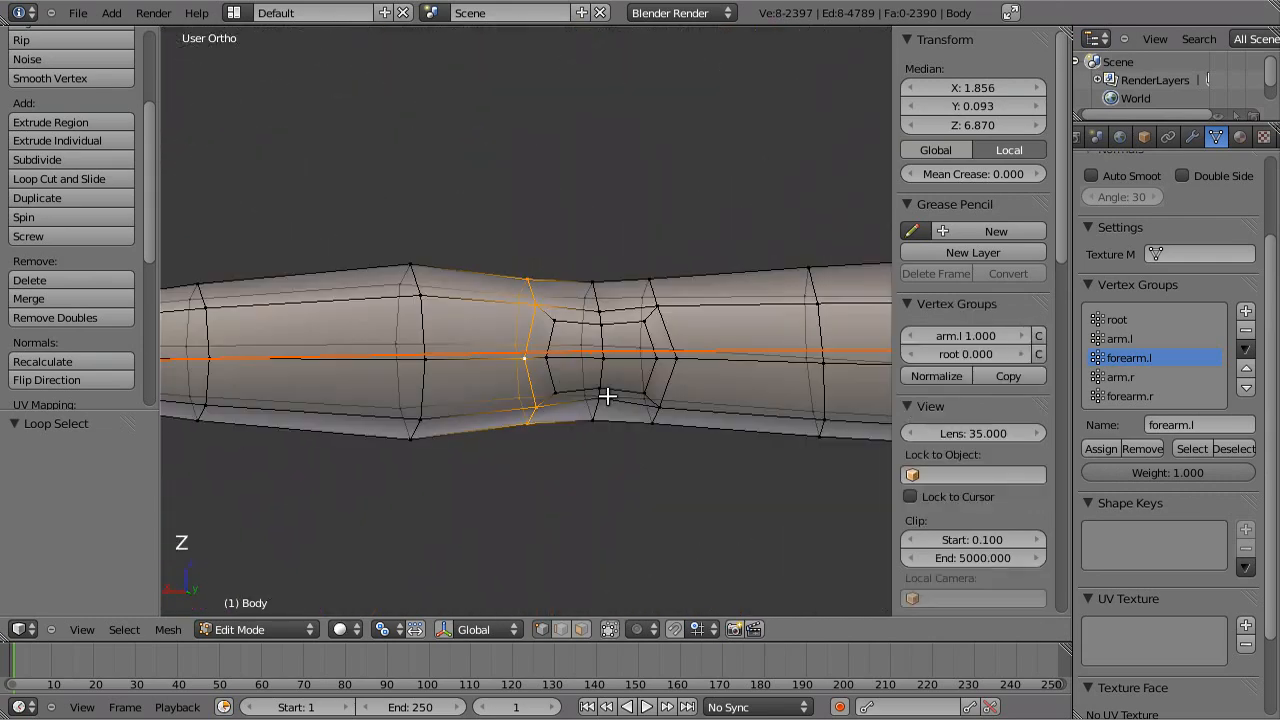
mouse_move(700, 214)
middle_mouse_down()
mouse_move(651, 243)
mouse_move(623, 374)
middle_mouse_up()
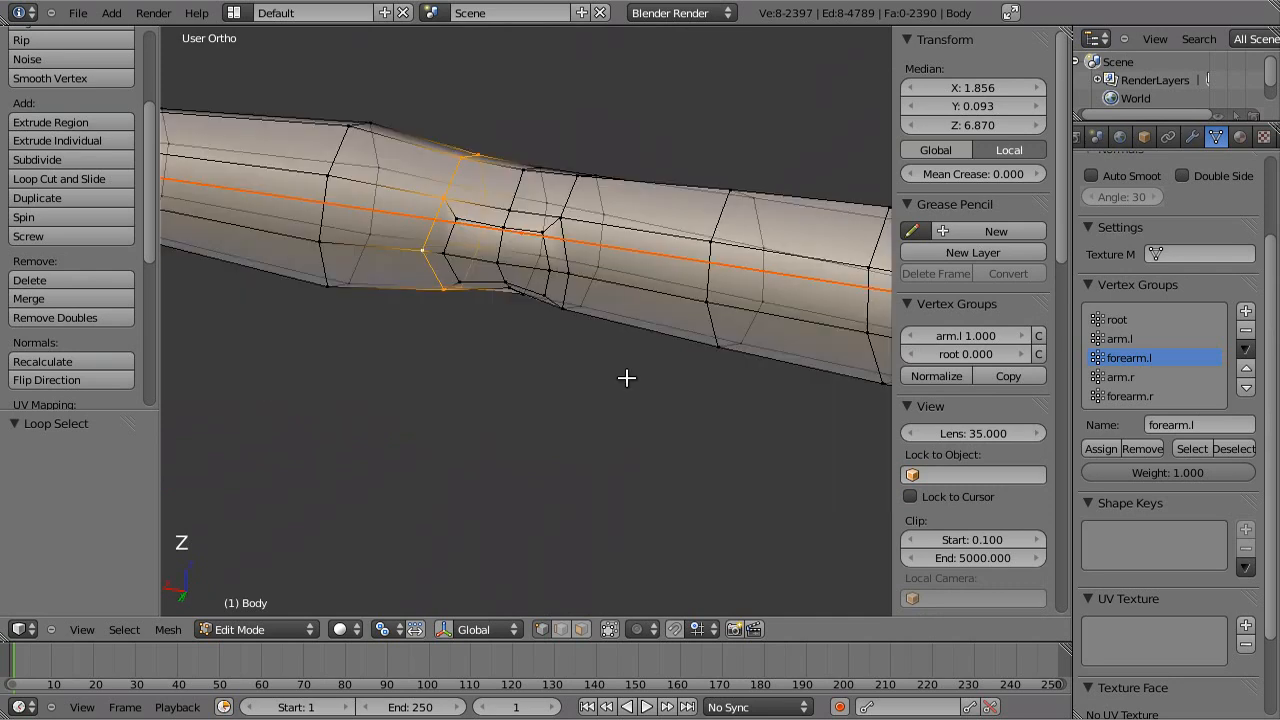
left_click(1095, 448)
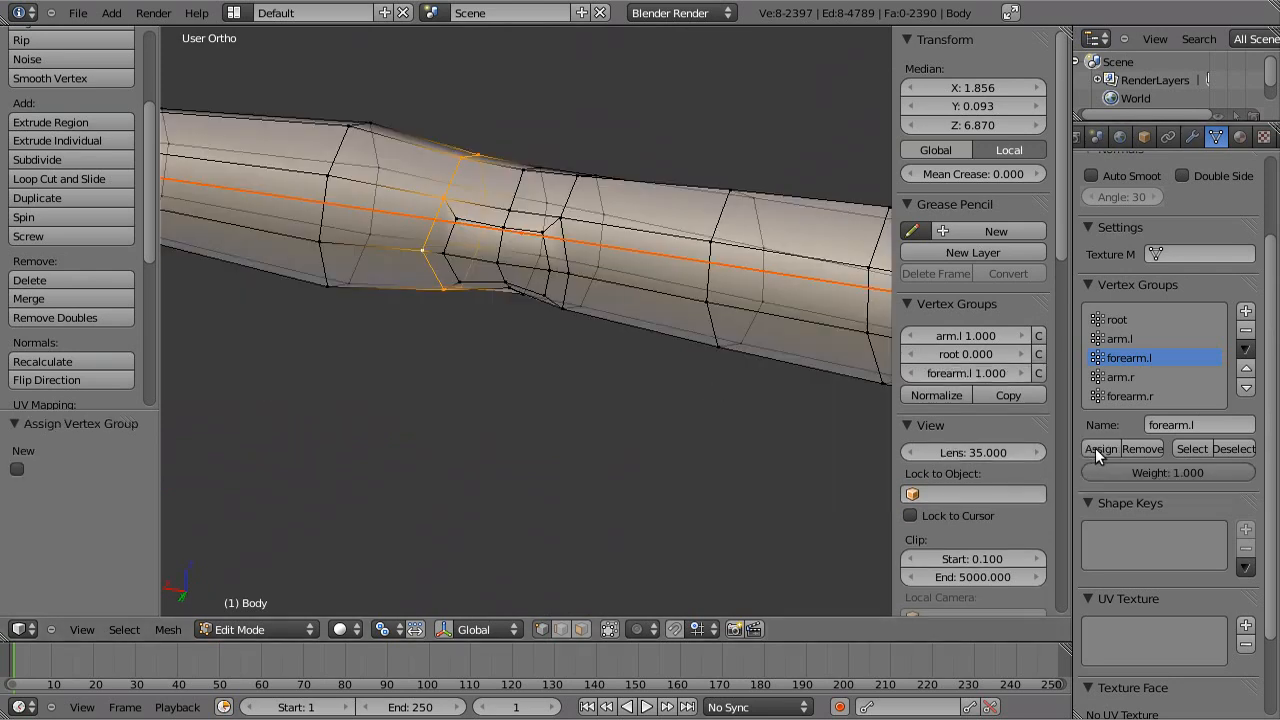
Assign the three inner elbow vertices nearest the forearm to forearm.l with weight 0.750.
right_click(456, 217)
right_click(446, 254, "shift")
right_click(465, 281, "shift")
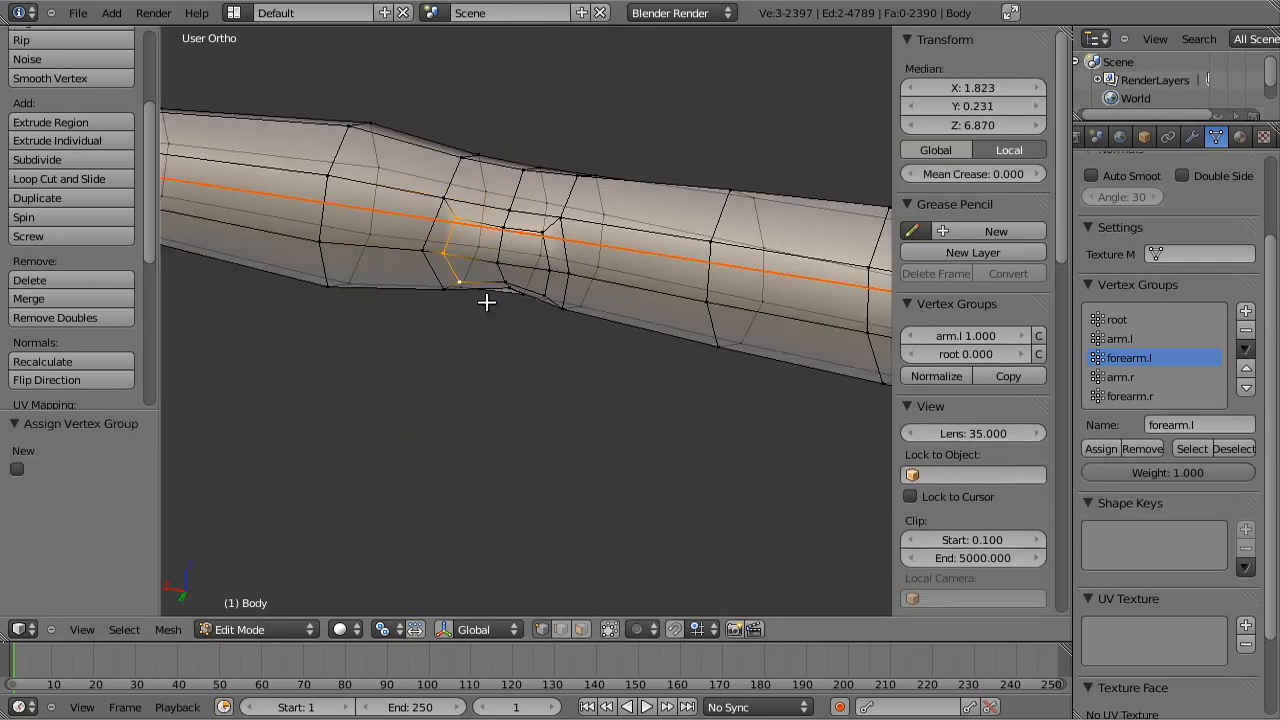
left_click(1175, 471)
type(".75")
key("Return")
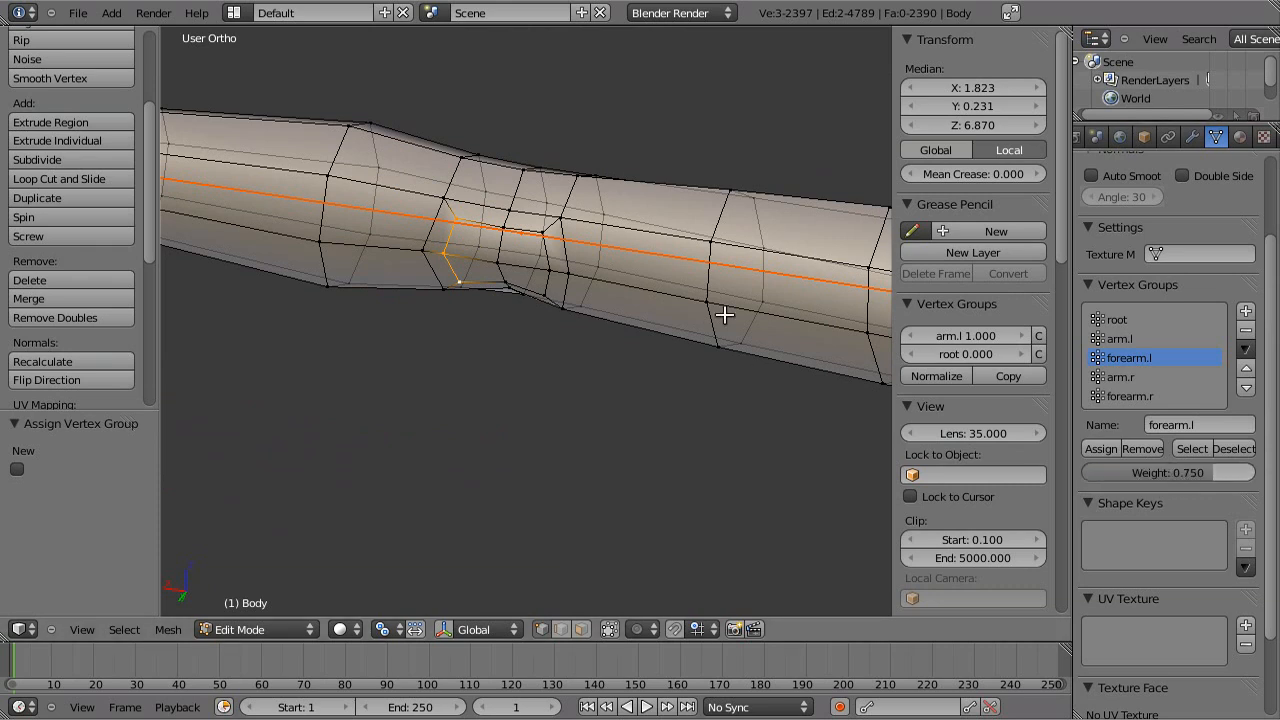
left_click(1101, 449)
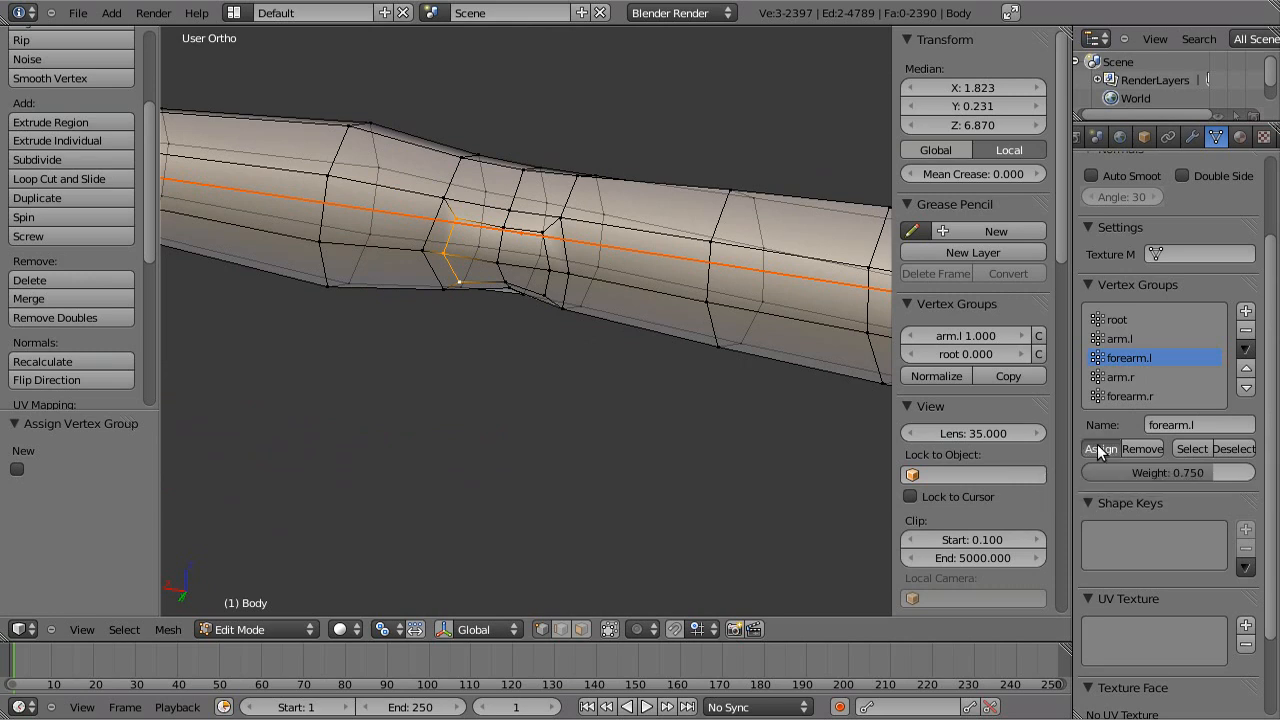
Select the middle edge loop around the elbow and assign it to forearm.l with weight 0.500.
key("a")
left_click(516, 190, "alt")
left_click(1201, 471)
key("BackSpace")
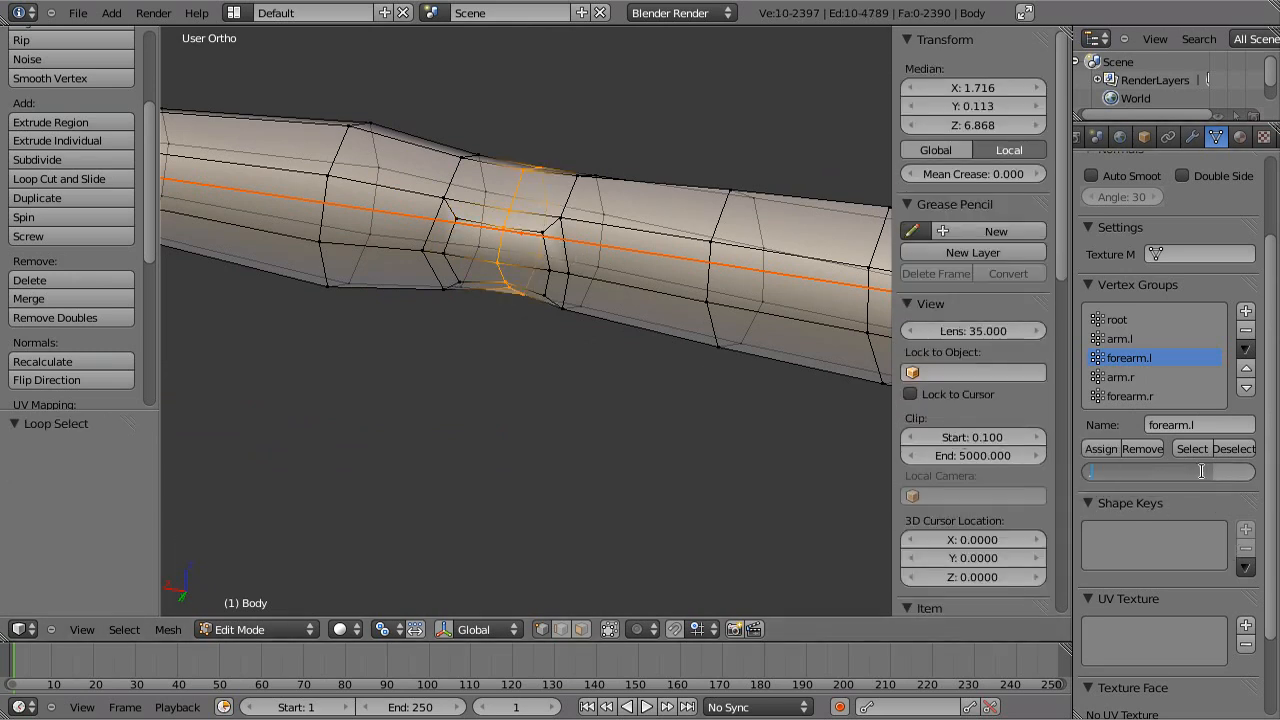
type(".5")
key("Return")
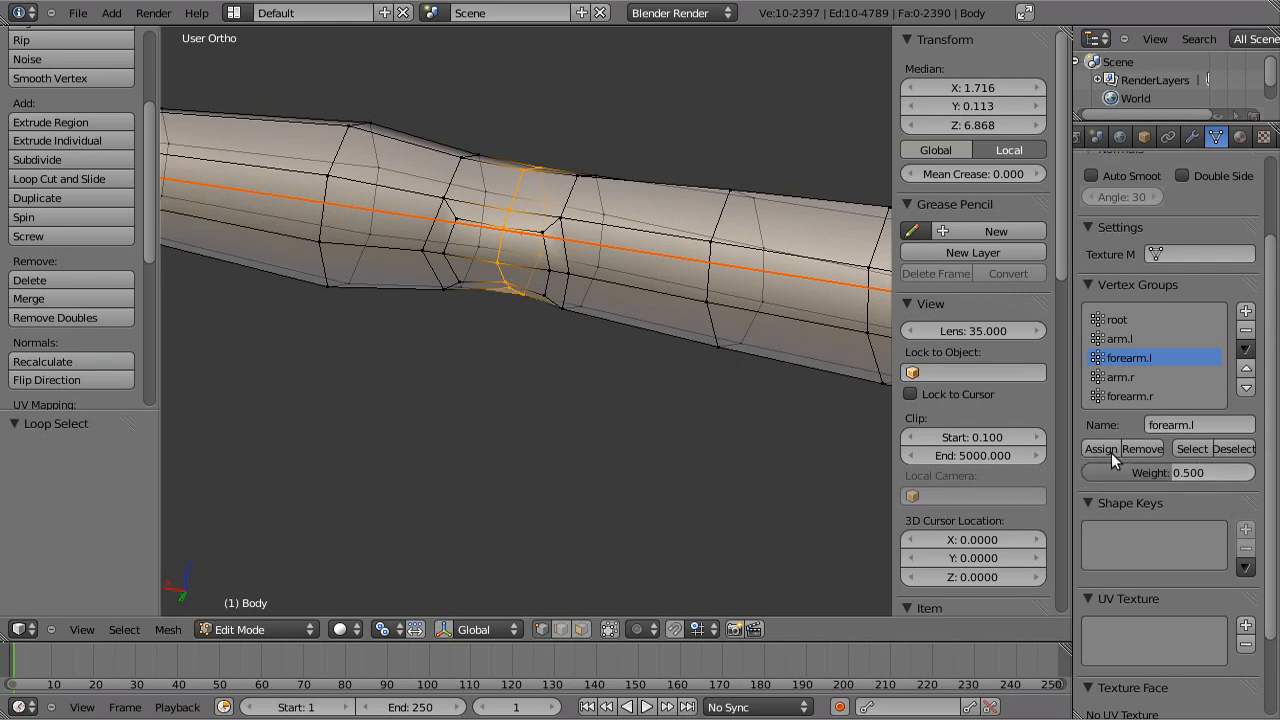
left_click(1102, 449)
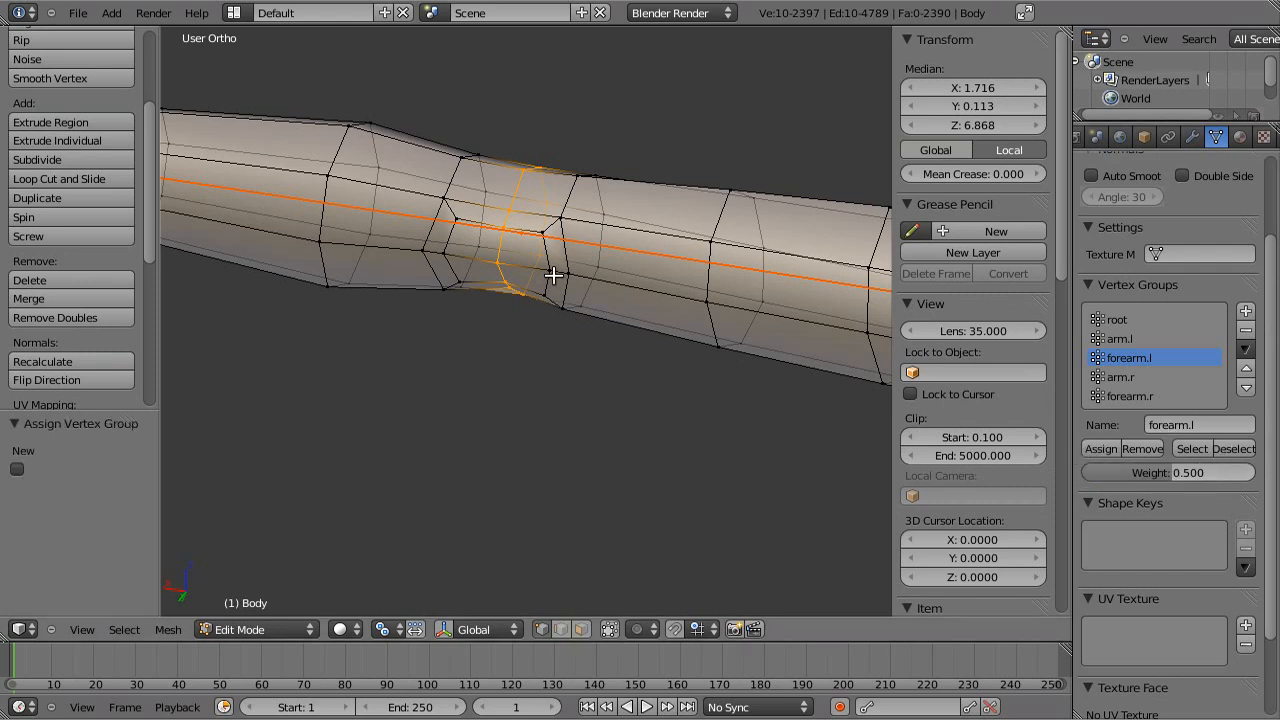
Assign the three inner elbow vertices nearest the upper arm to forearm.l with weight 0.250, then clear the selection.
key("a")
right_click(542, 232)
right_click(548, 270, "shift")
right_click(543, 294, "shift")
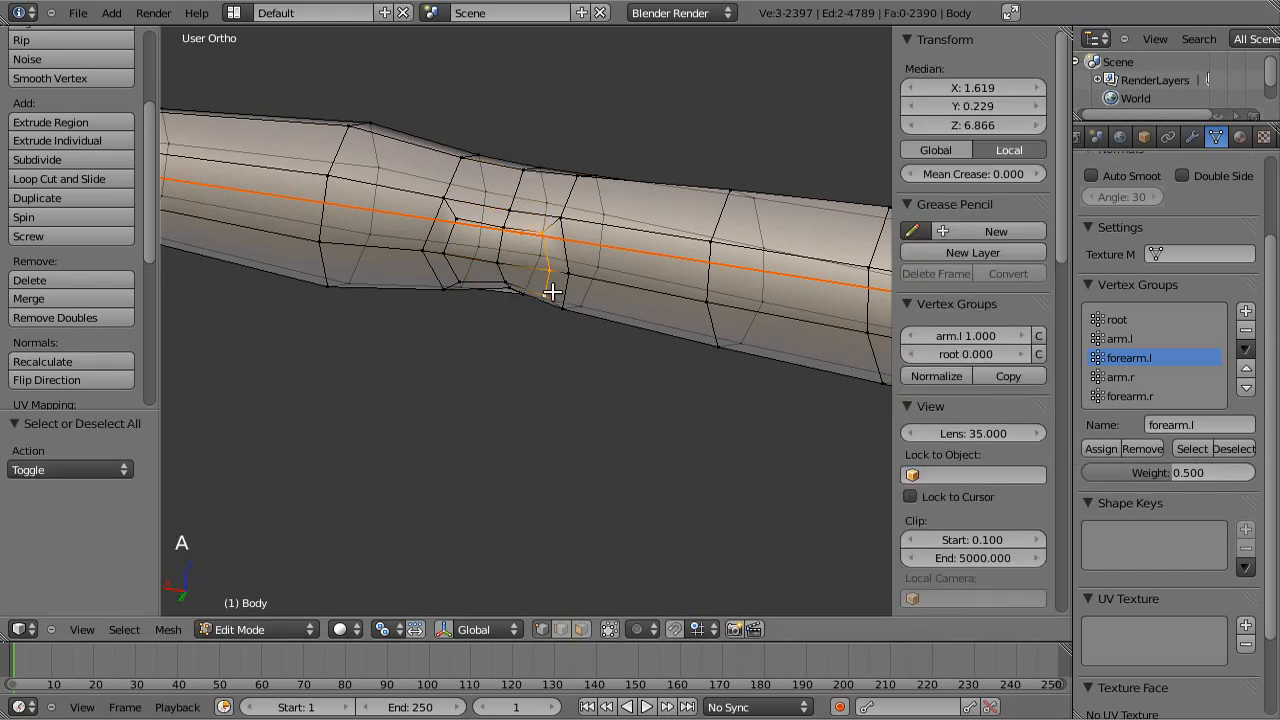
left_click_drag(1191, 476, 1175, 469)
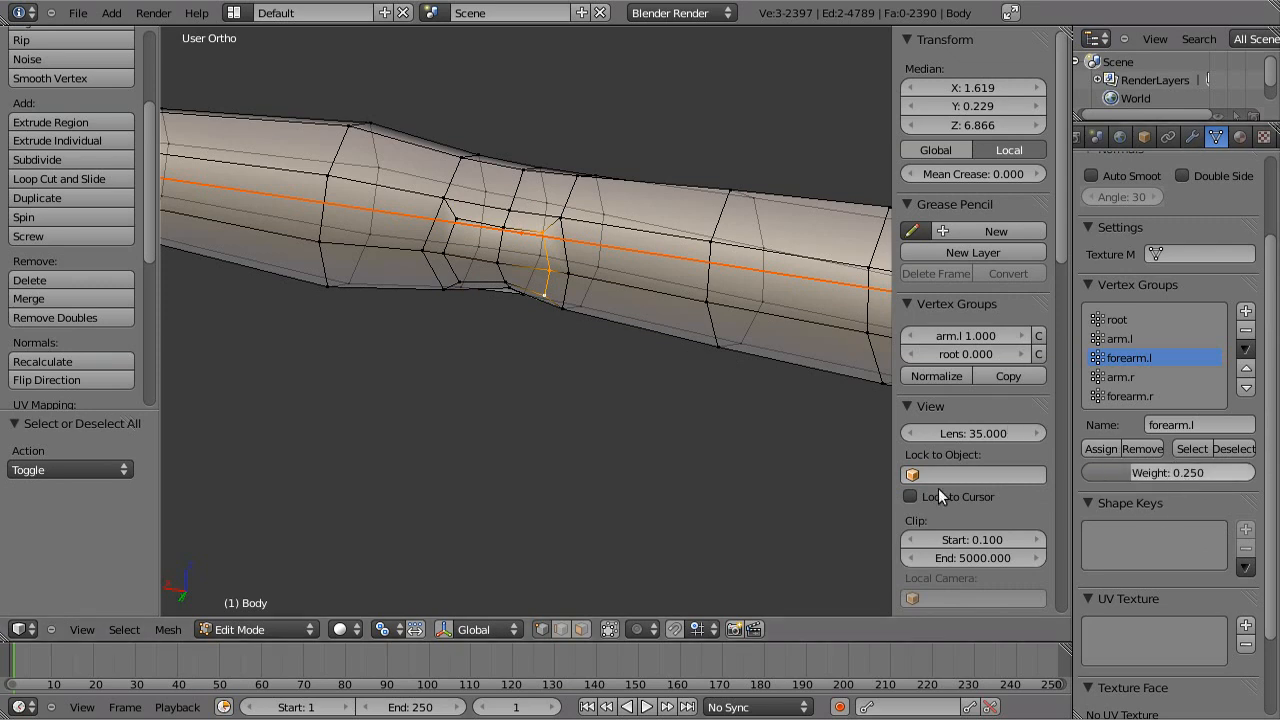
left_click(1101, 449)
key("a")
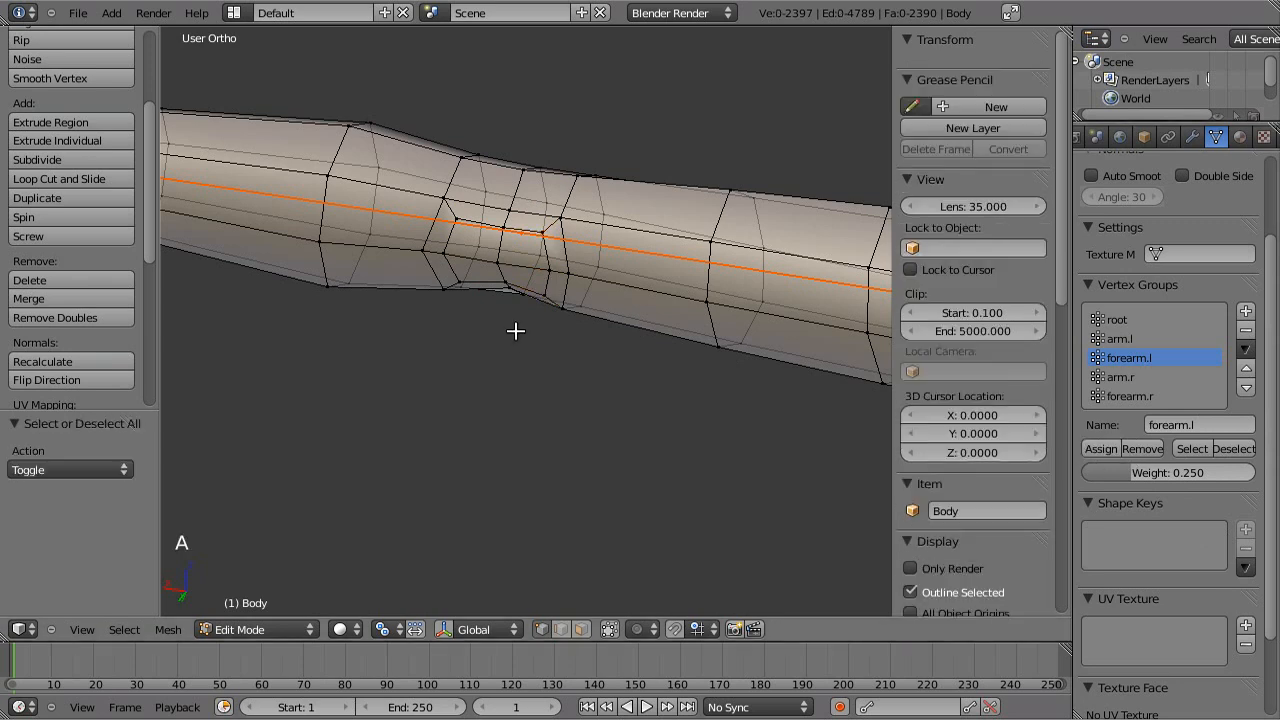
Back in Weight Paint mode, rotate the forearm.l bone 90 degrees in top view to test the elbow bend.
key("Tab")
middle_click_drag(555, 392, 537, 350)
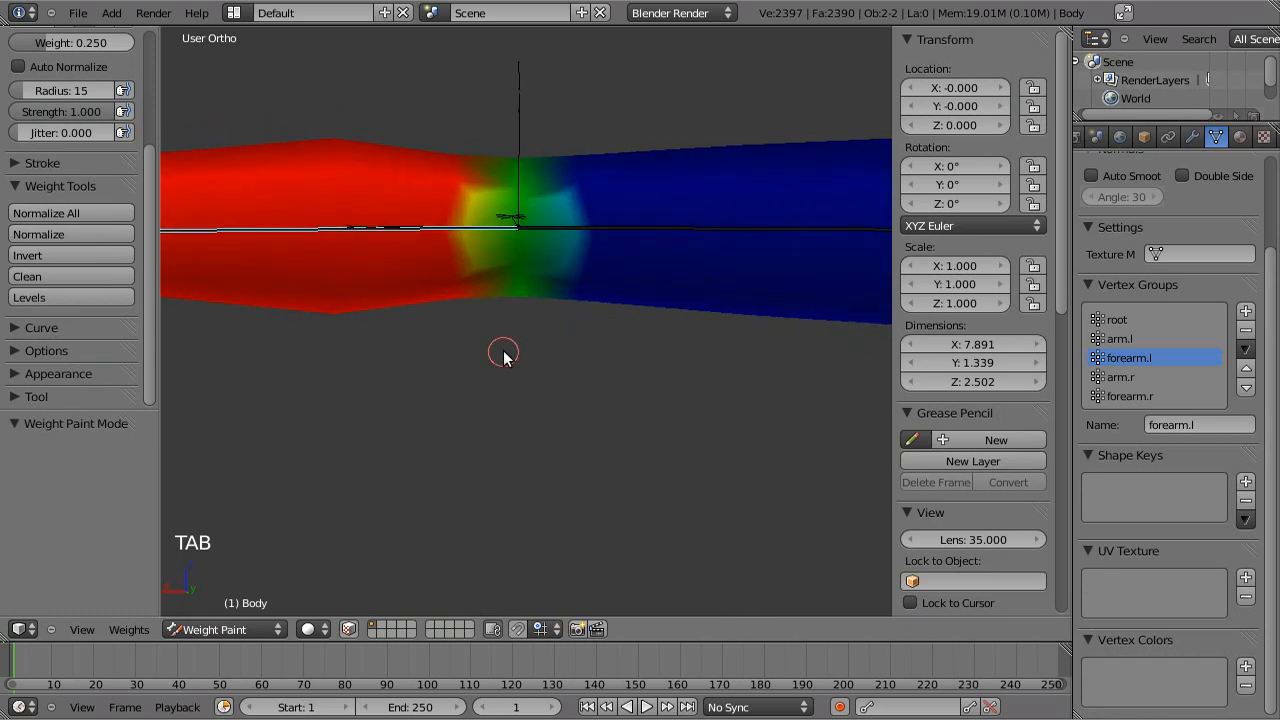
key("KP_7")
scroll(563, 260, "down", 3)
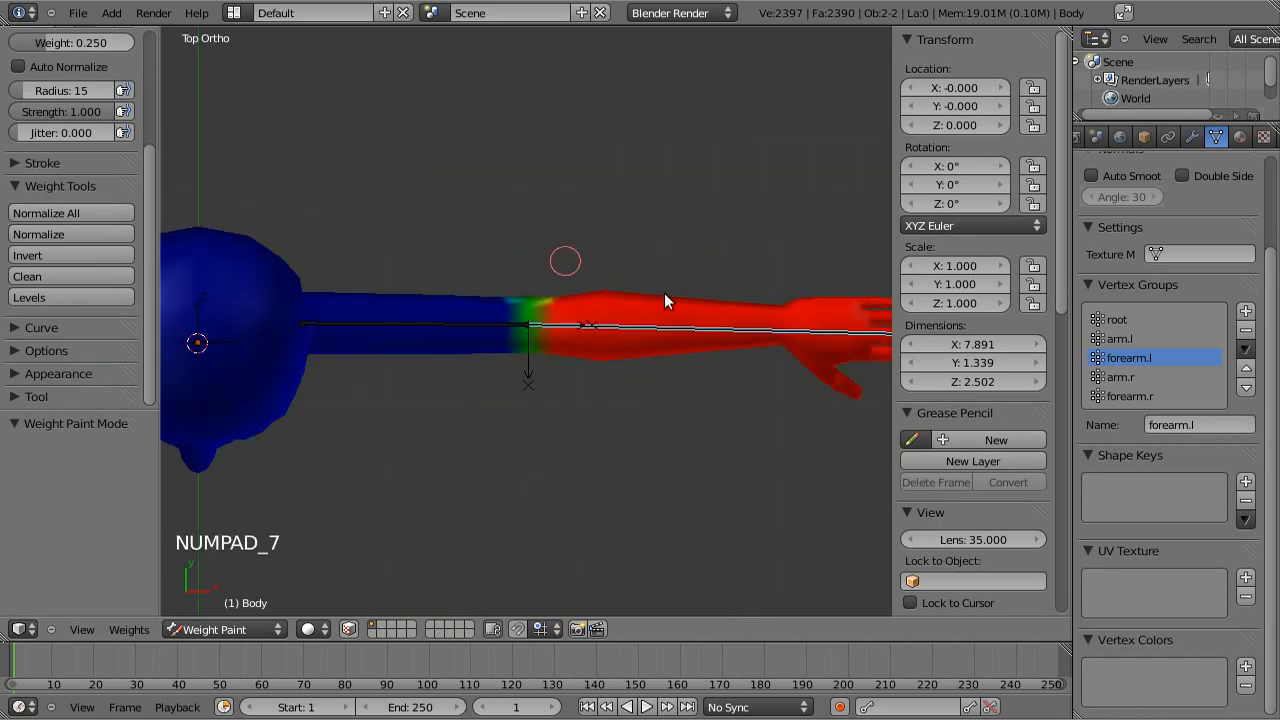
key("r")
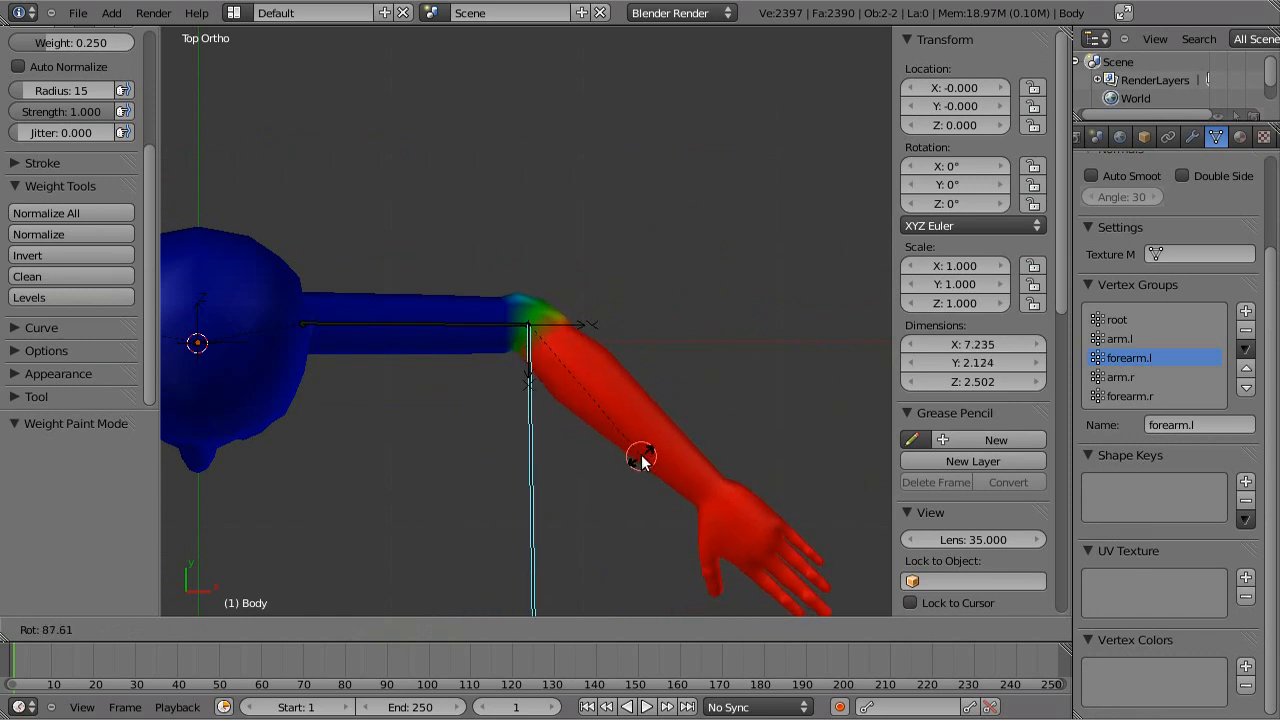
type("90")
key("Return")
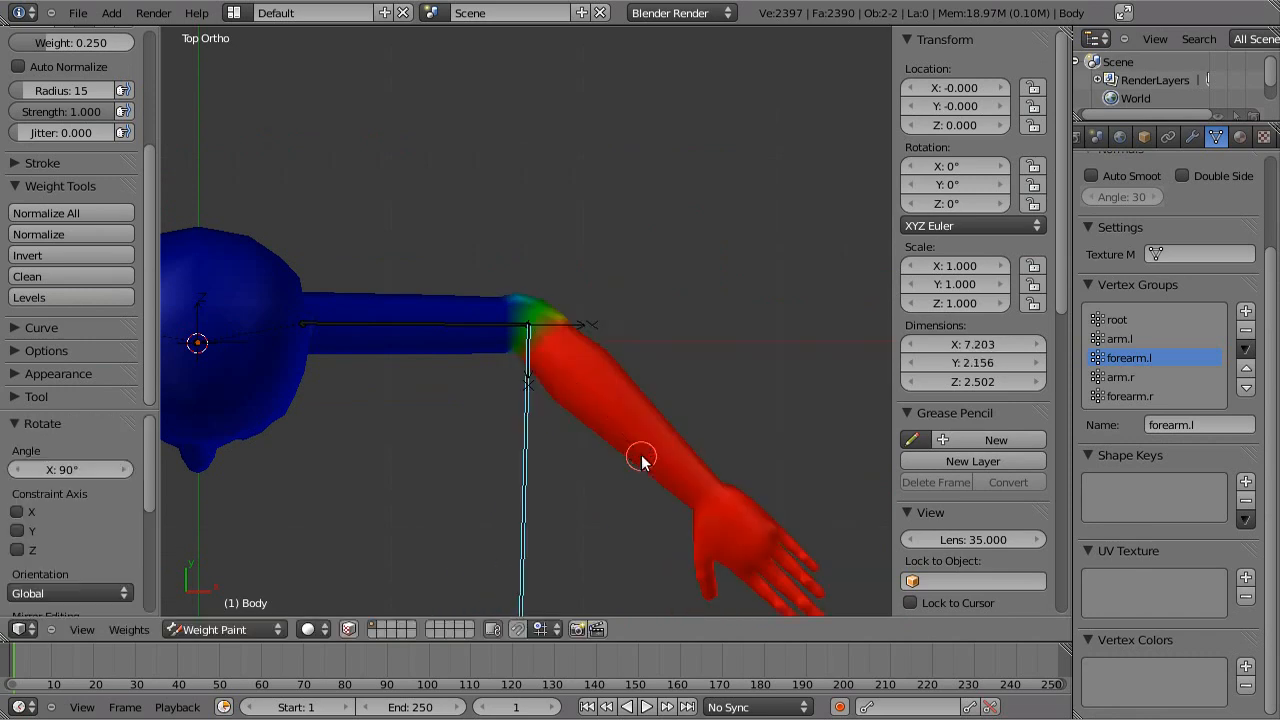
scroll(642, 457, "down", 3)
middle_click_drag(642, 457, 635, 366, "shift")
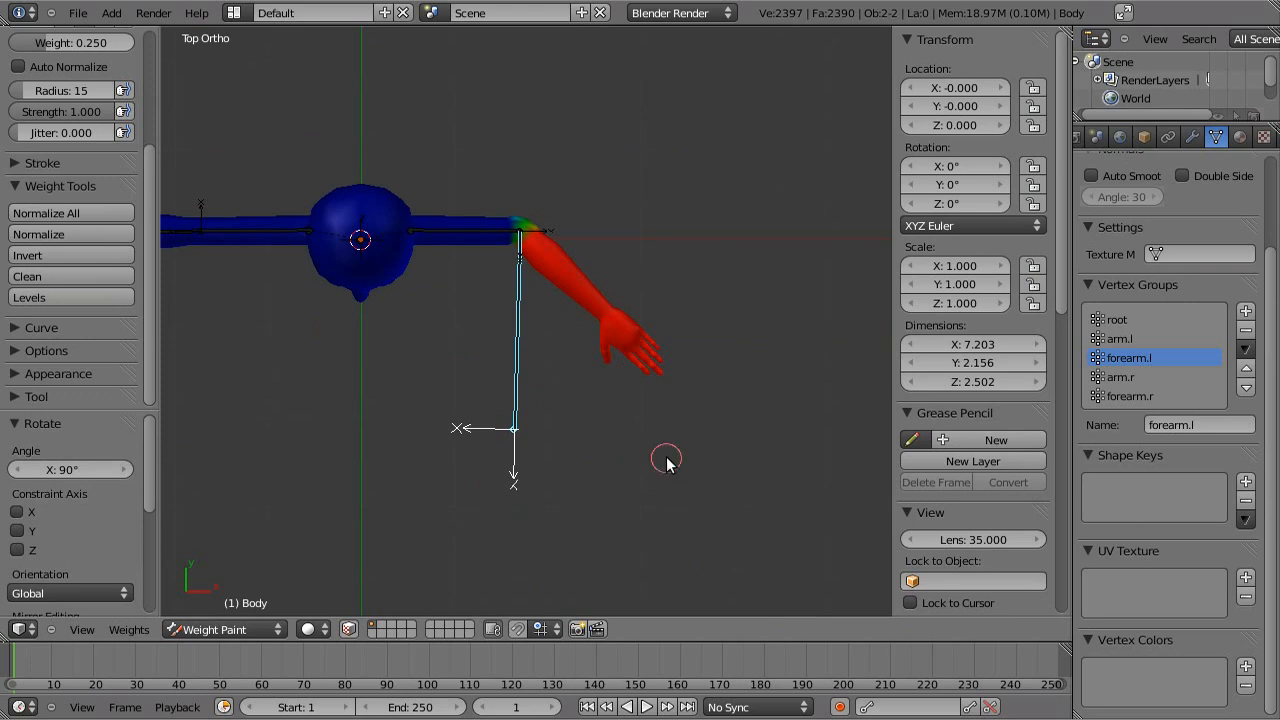
Normalize all vertex group weights with the active group locked, and test the elbow bend with a trial rotation of the forearm.l bone.
scroll(667, 459, "up", 1)
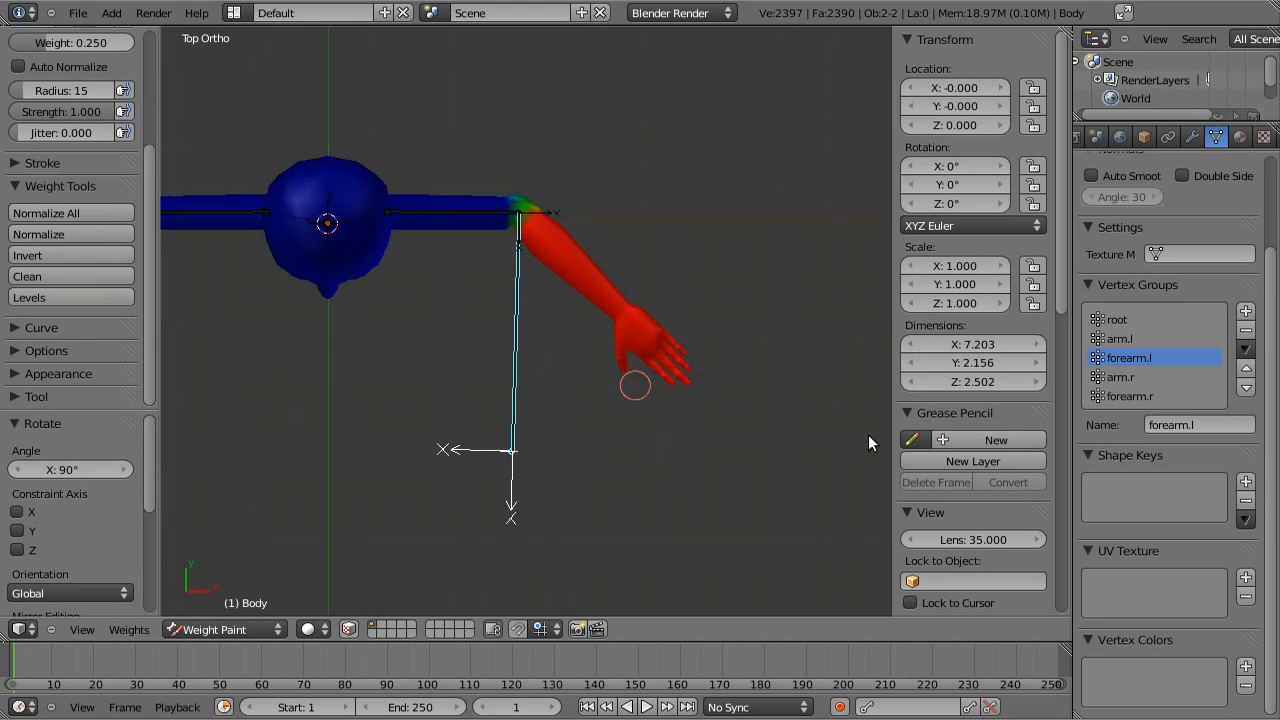
left_click(70, 214)
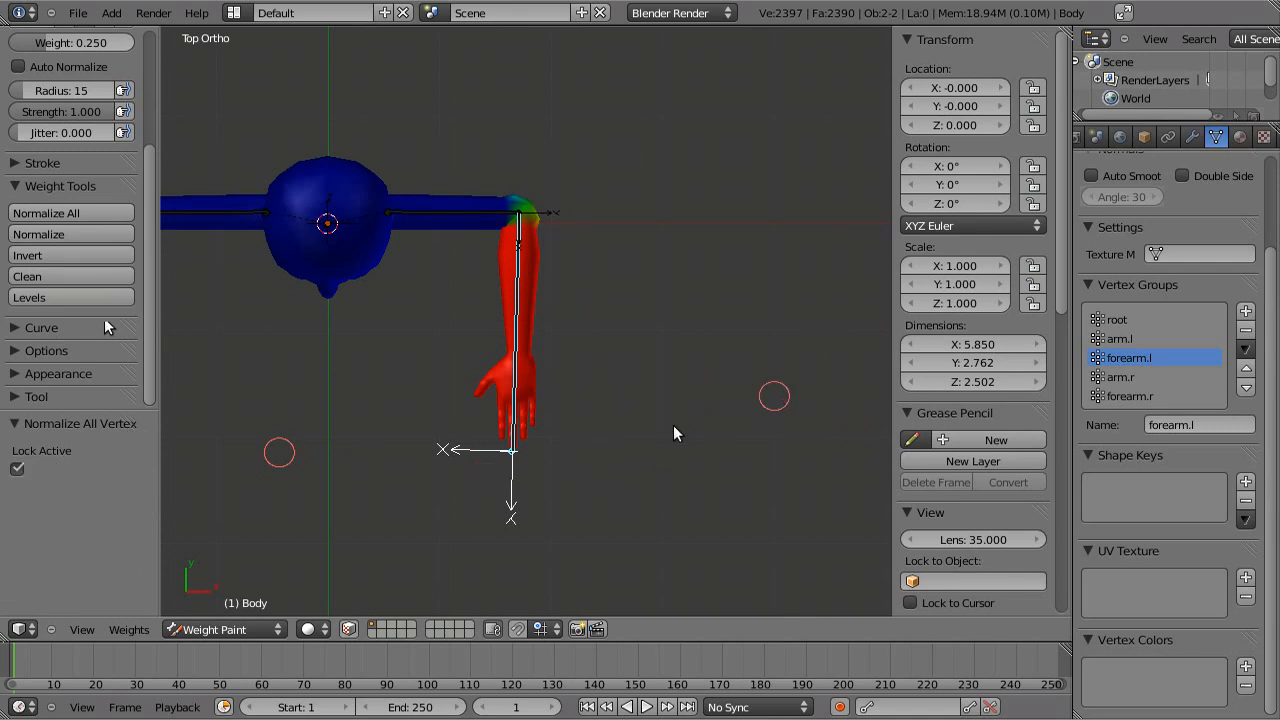
left_click_drag(674, 434, 737, 477)
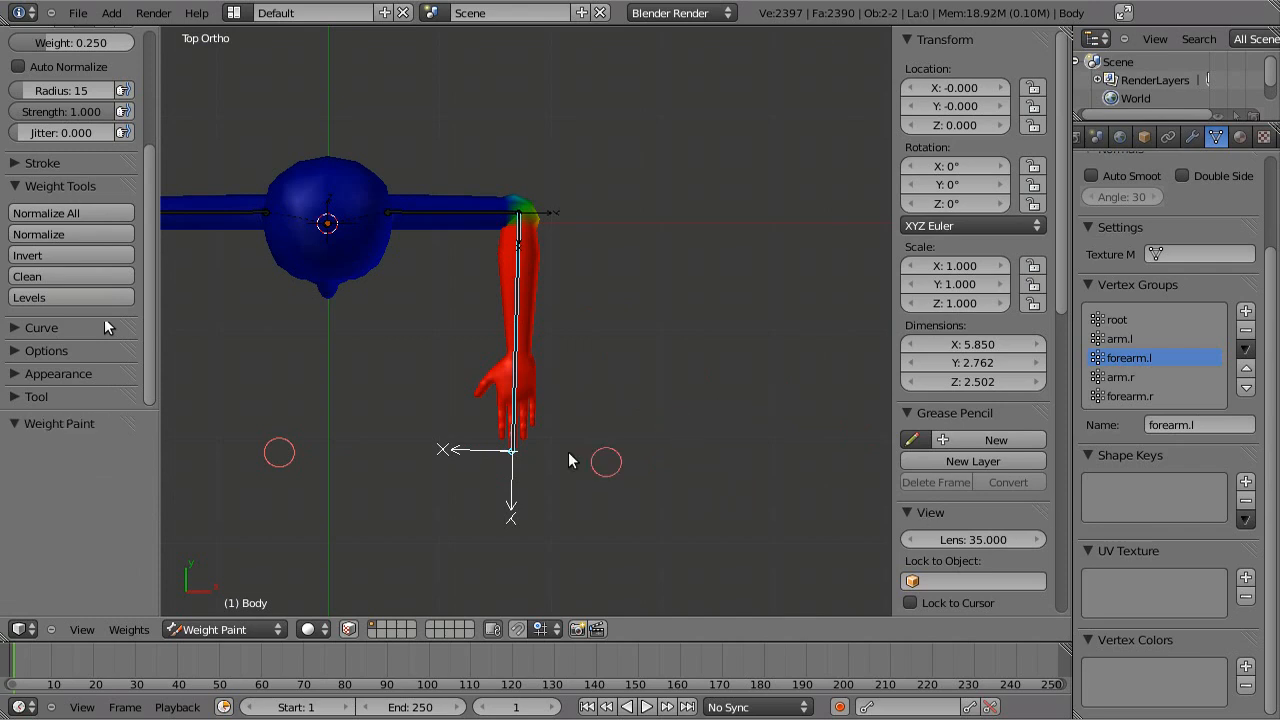
key("r")
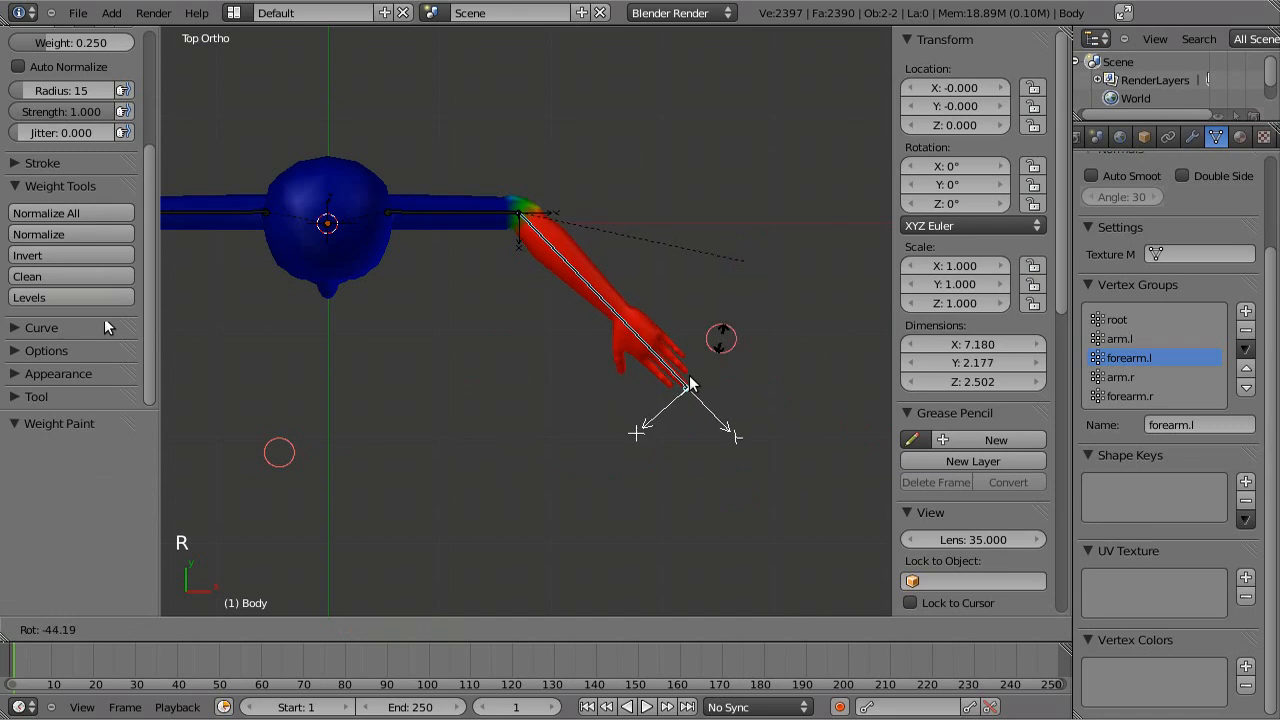
right_click(777, 333)
Examine the weights of the arm.l and root vertex groups around the shoulders from the front and at an angle.
left_click(1122, 339)
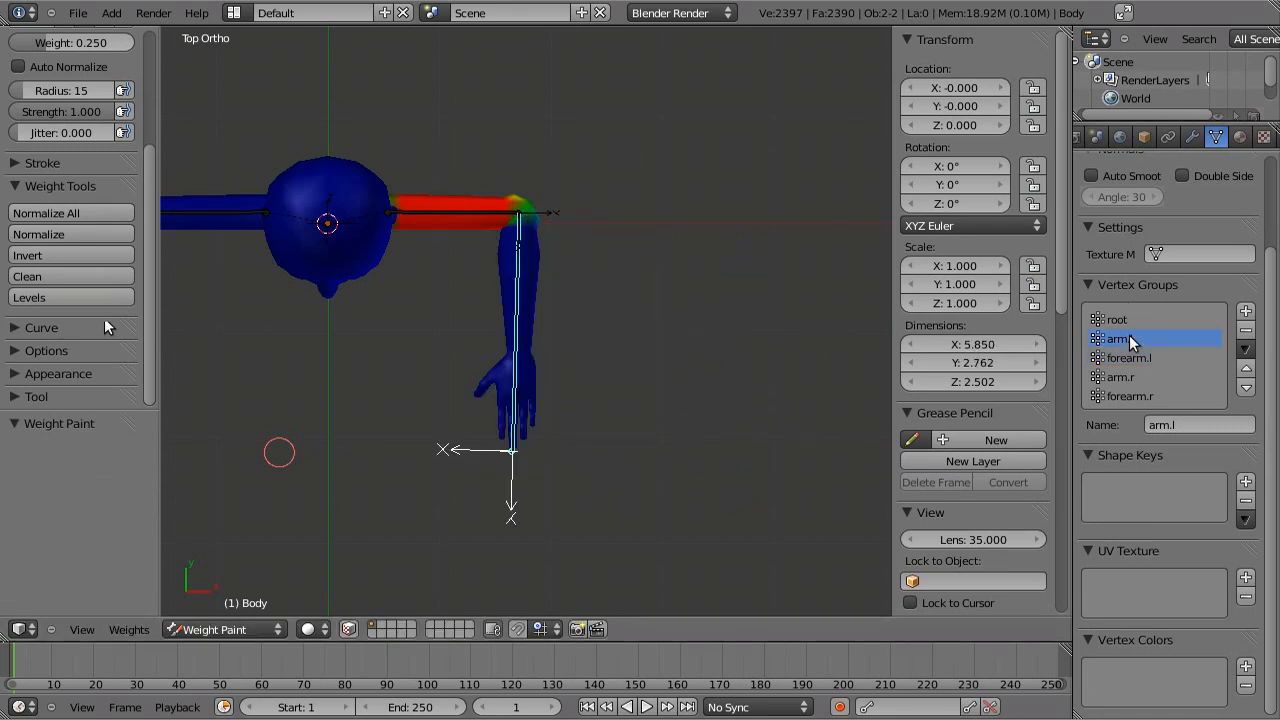
middle_click_drag(610, 425, 645, 355)
key("KP_1")
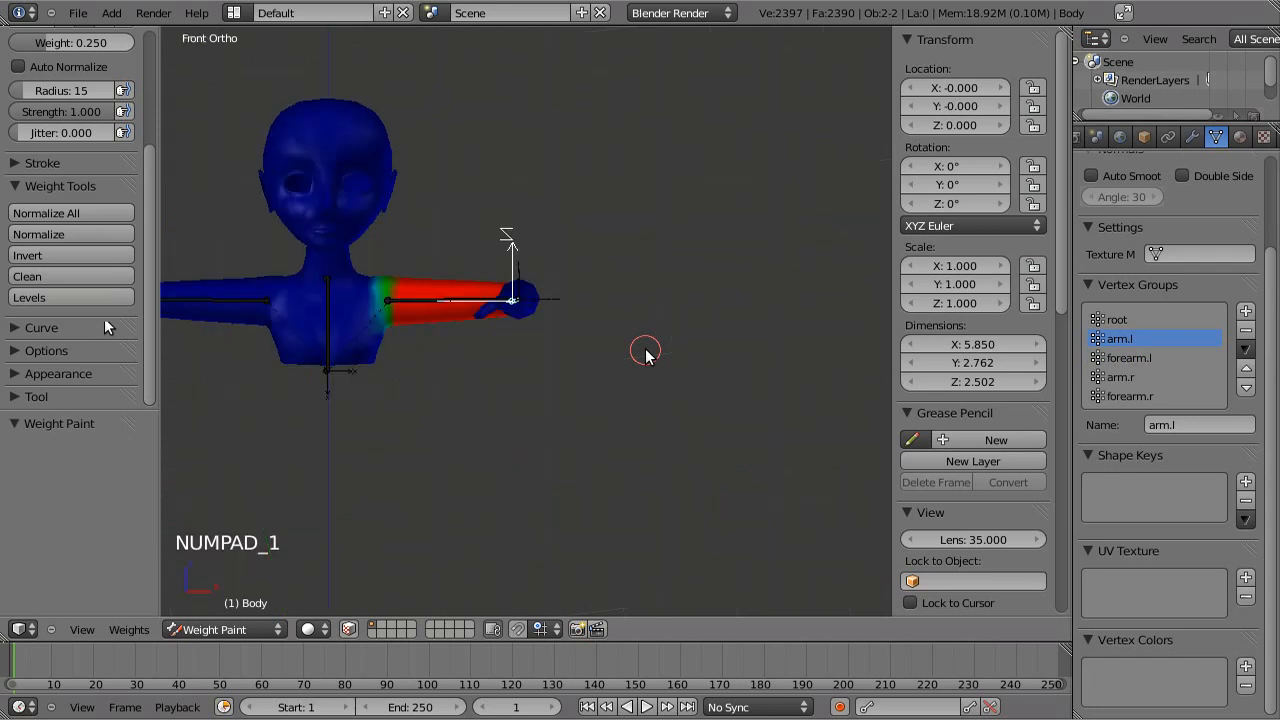
left_click(1117, 319)
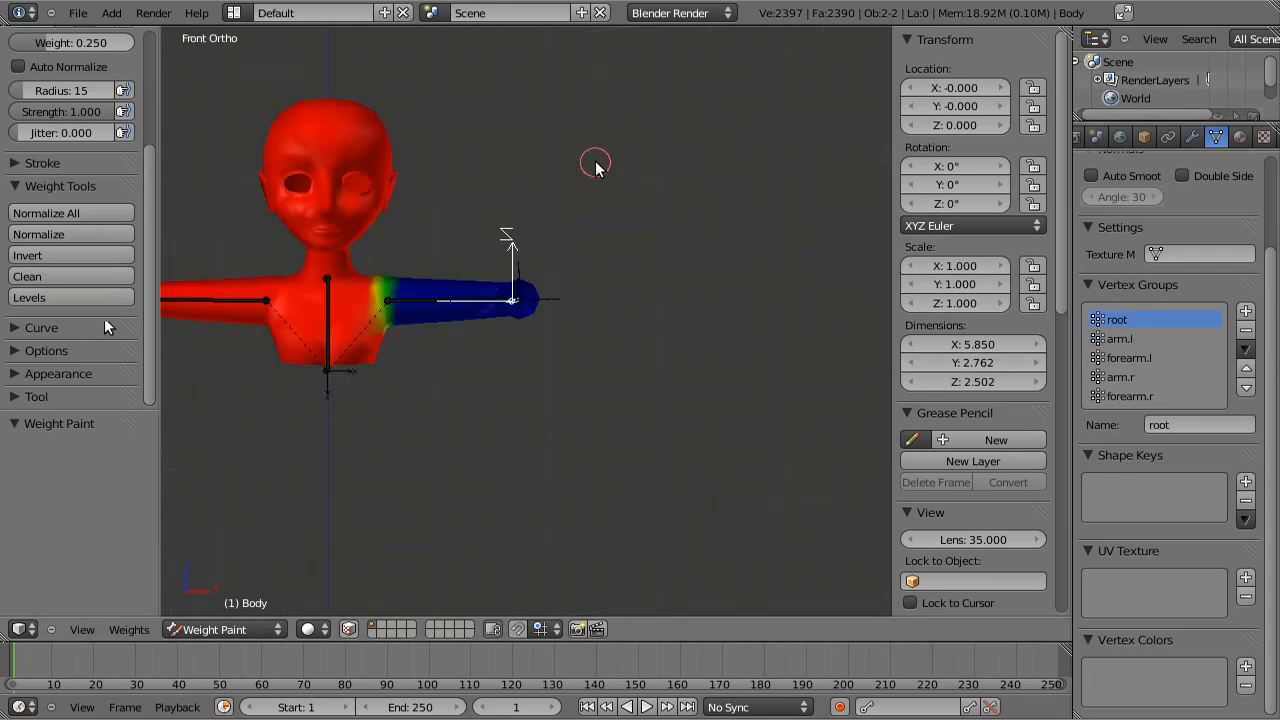
middle_click_drag(586, 180, 607, 248)
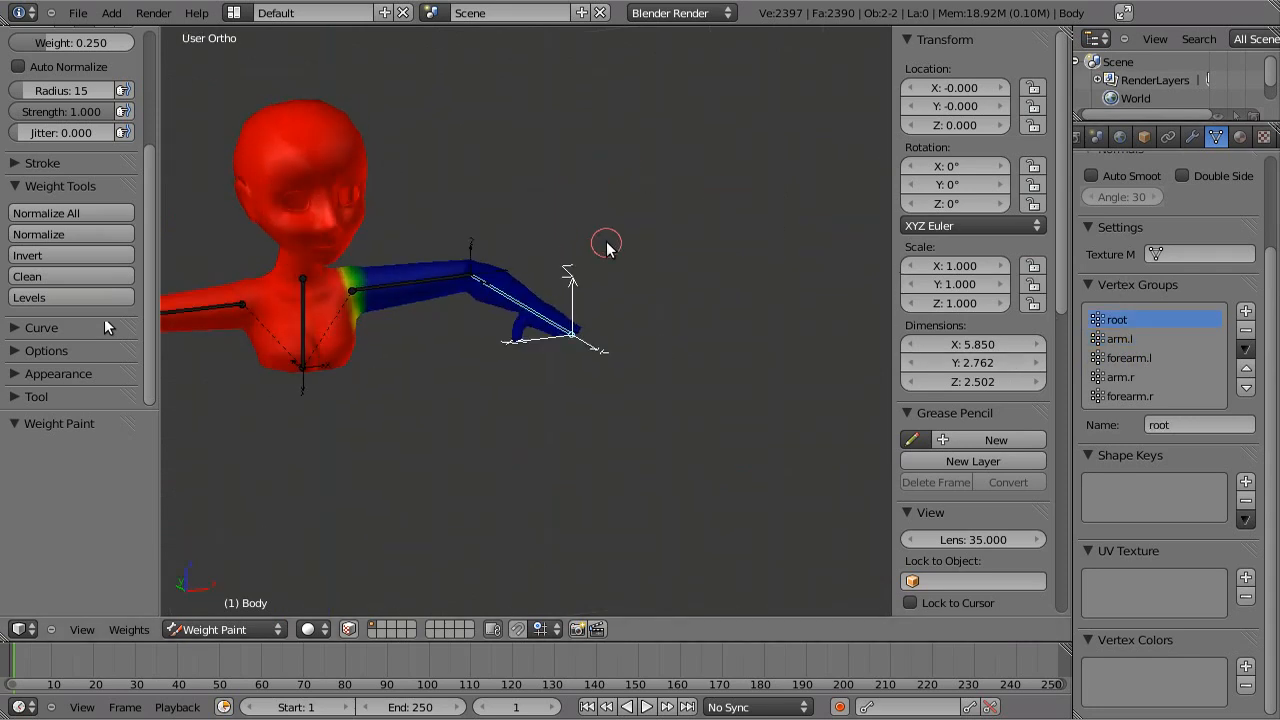
key("KP_1")
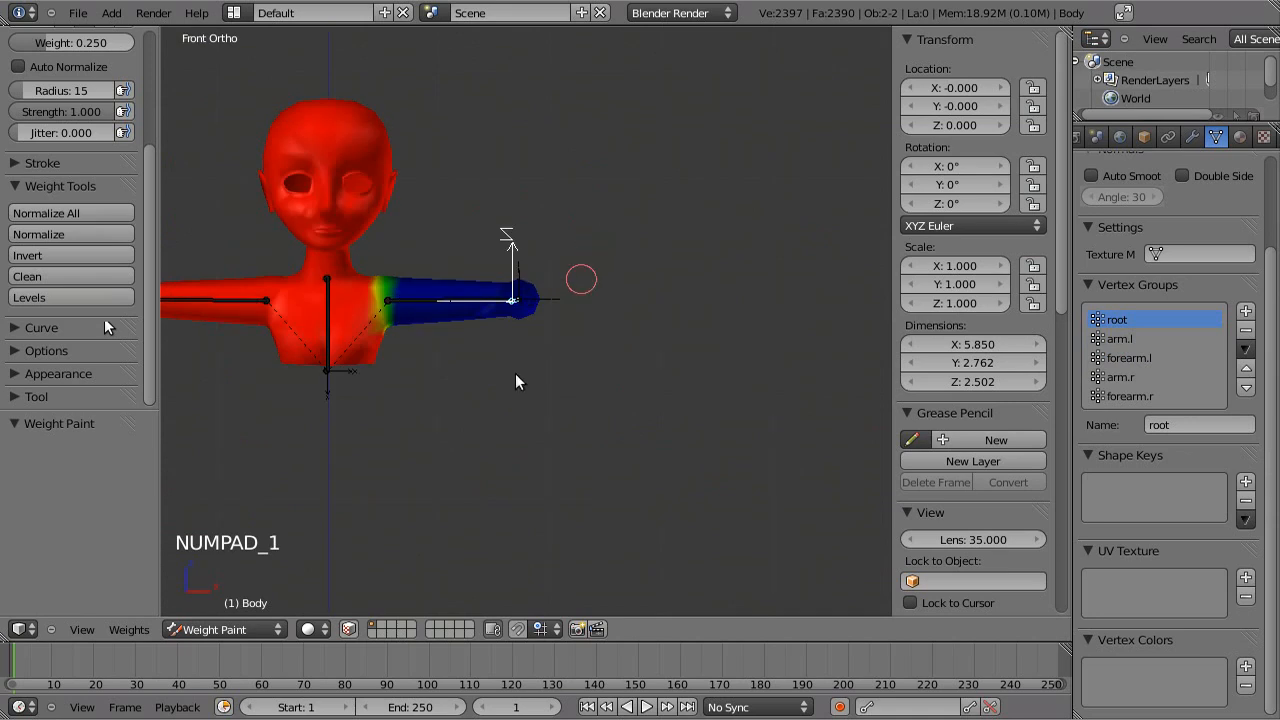
middle_click_drag(517, 377, 674, 400, "shift")
scroll(674, 396, "down", 2)
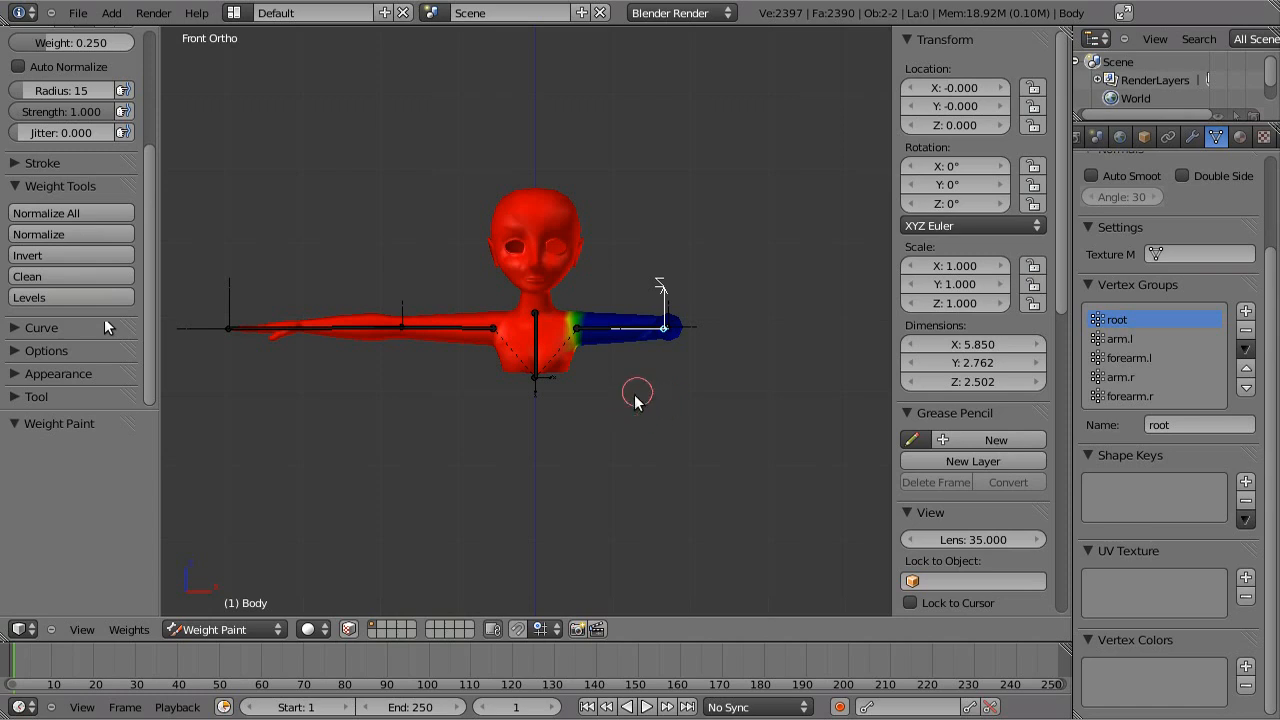
scroll(589, 423, "up", 1)
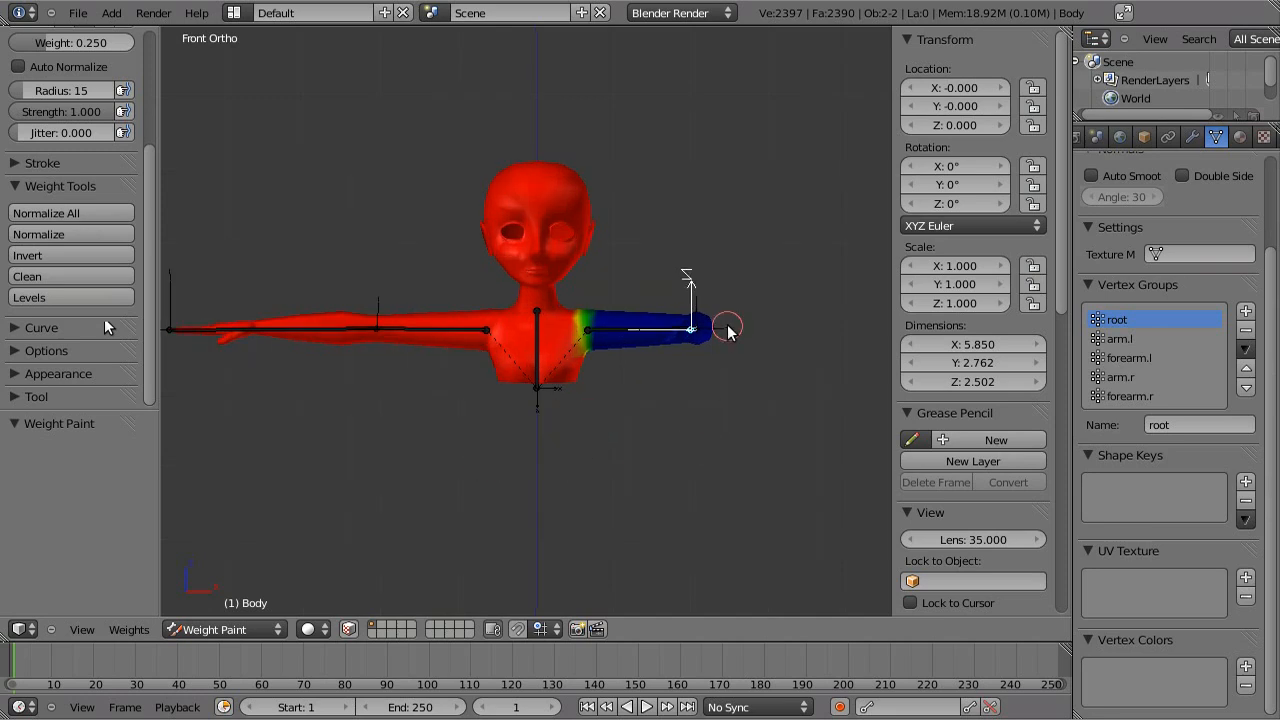
Clear the forearm.l bone's rotation to restore the straight arm pose, and deselect all bones in front view.
middle_click_drag(710, 244, 726, 363)
right_click(694, 276)
key("alt+r")
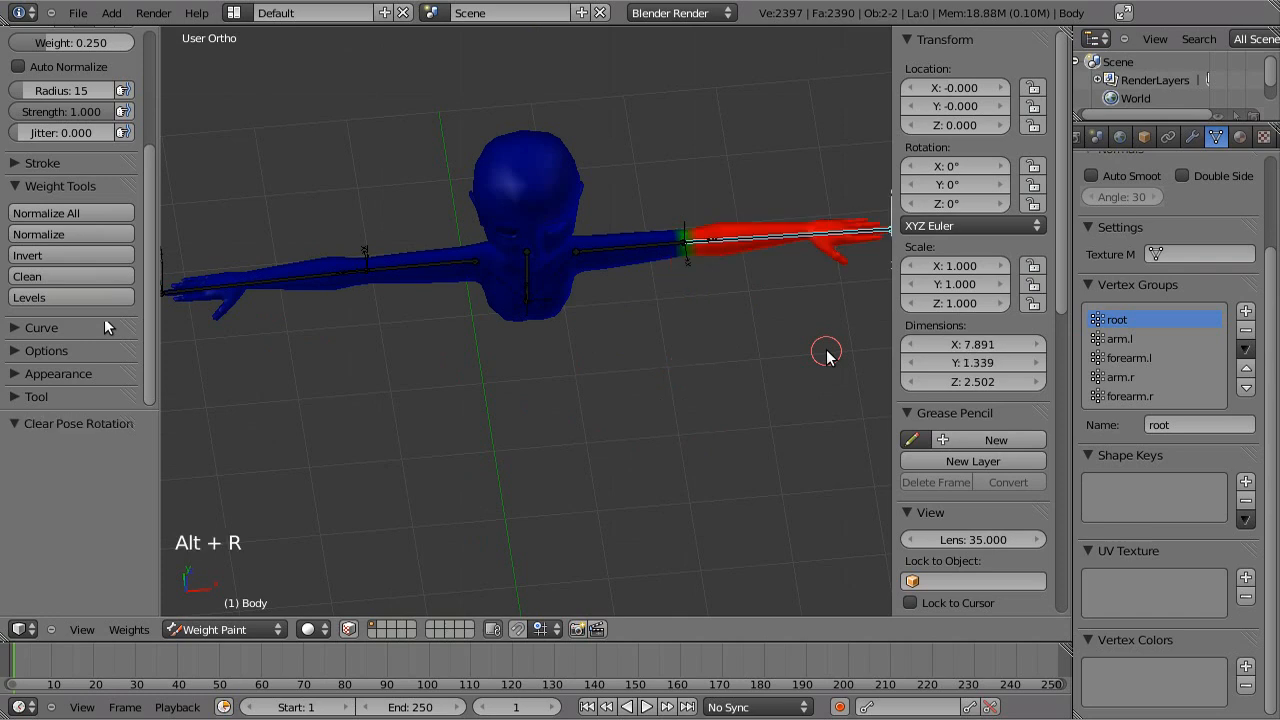
key("KP_1")
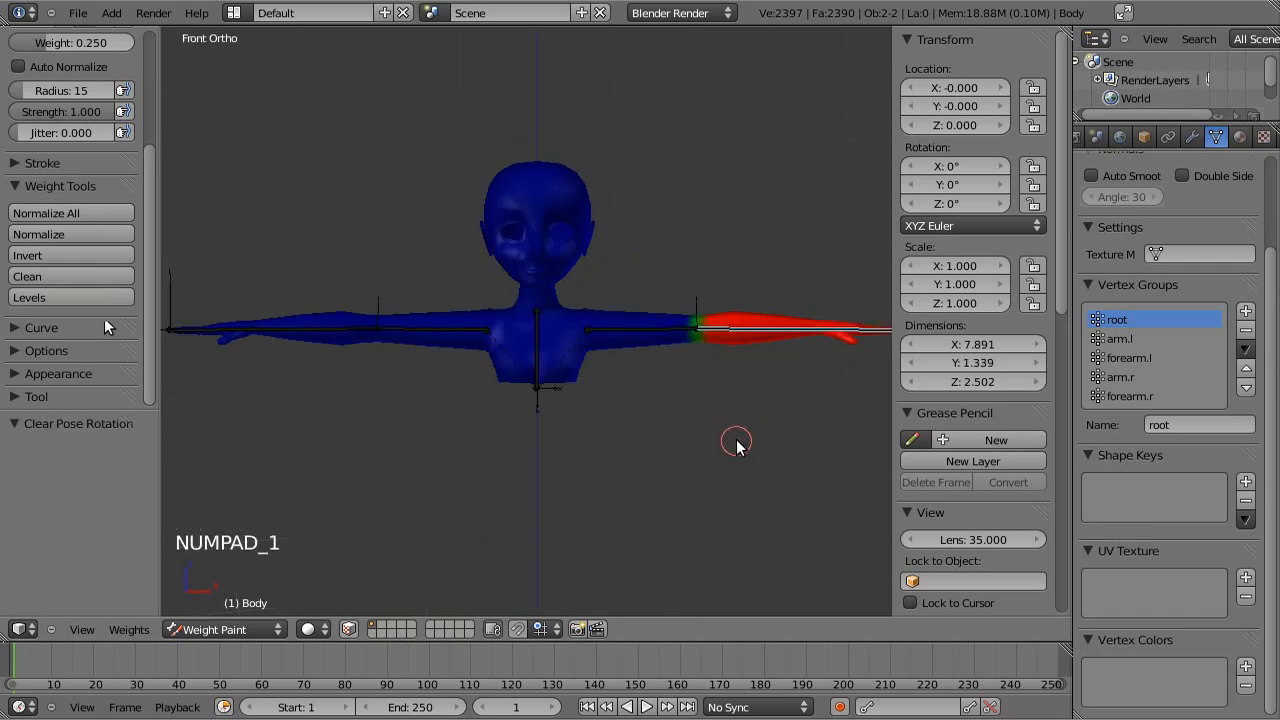
scroll(737, 443, "down", 1)
key("a")
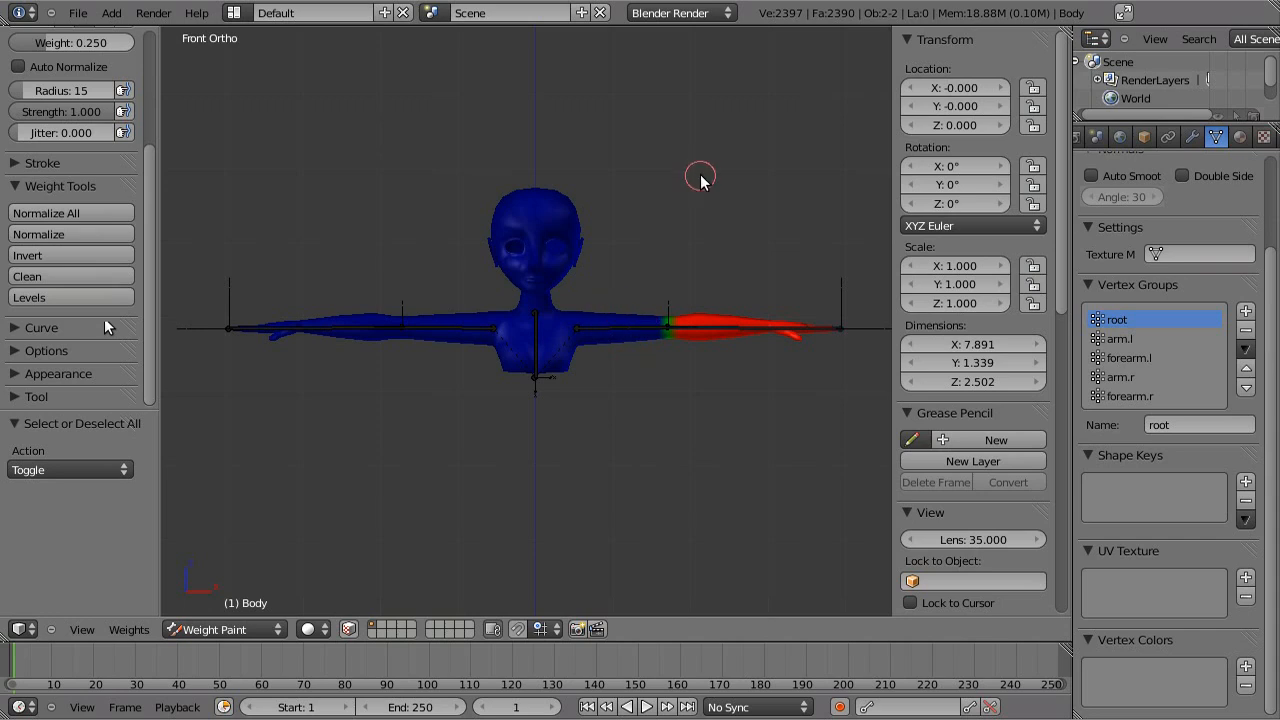
In Edit Mode, remove the arm.r and forearm.r vertex groups from the body mesh.
key("Tab")
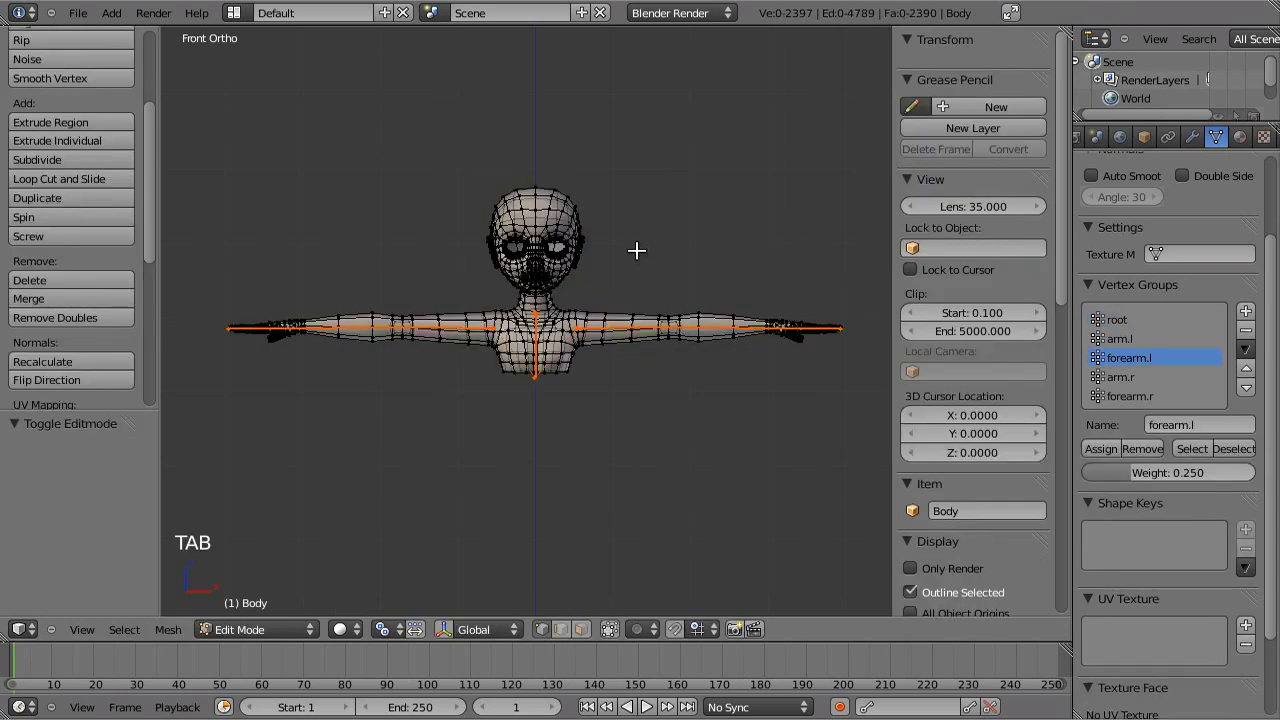
left_click(1140, 376)
left_click(1143, 395)
left_click(1141, 376)
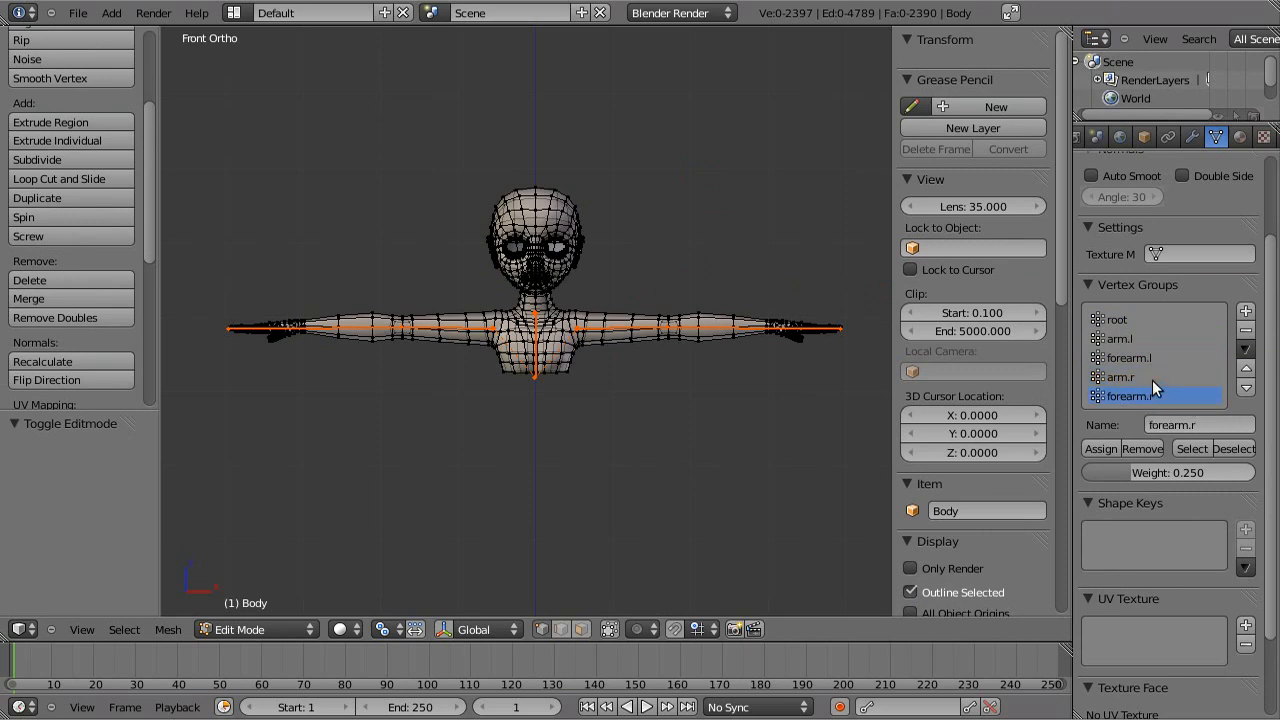
left_click(1135, 375)
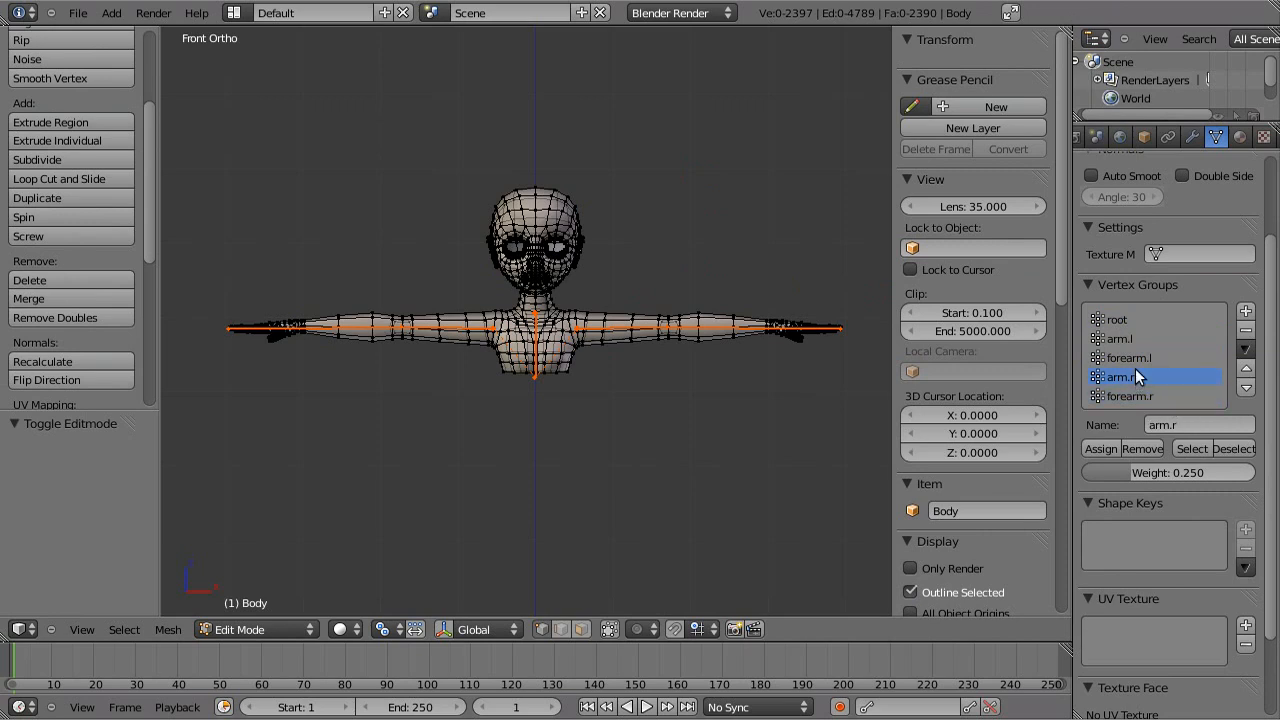
left_click(1246, 330)
left_click(1246, 330)
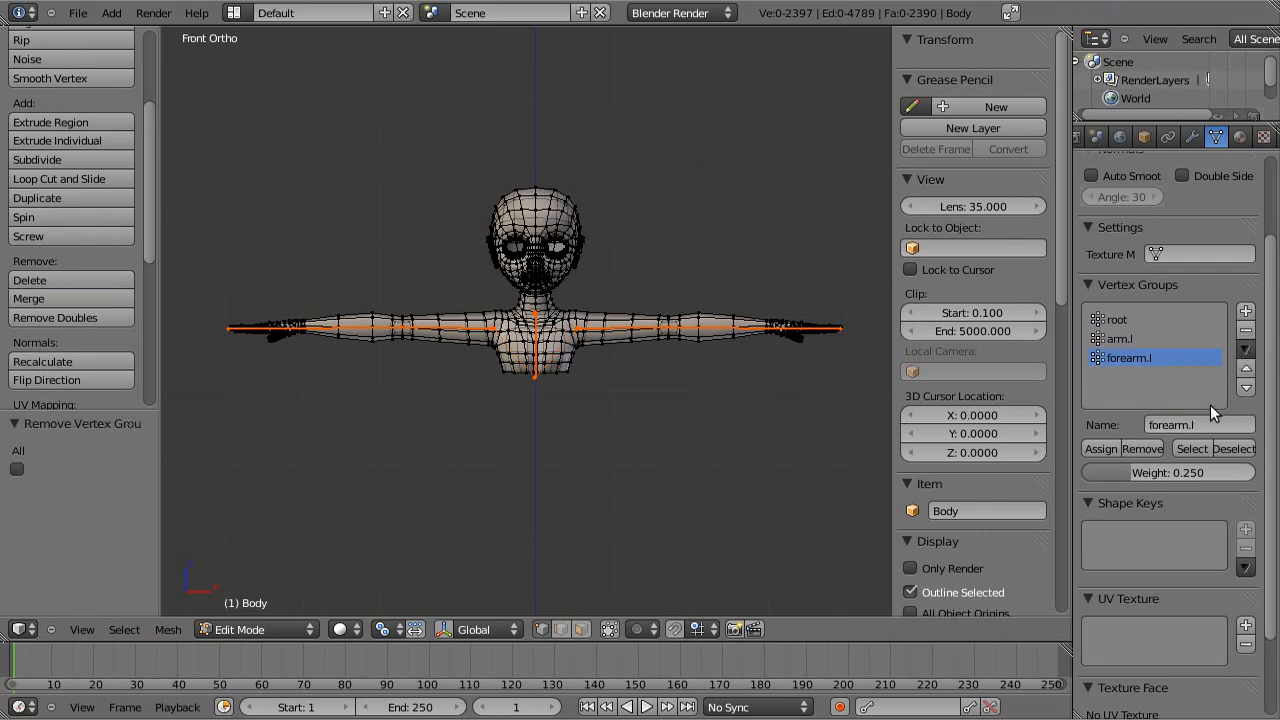
Make root the active vertex group and box-select the vertices of the character's right half up to the centre line.
left_click(1132, 318)
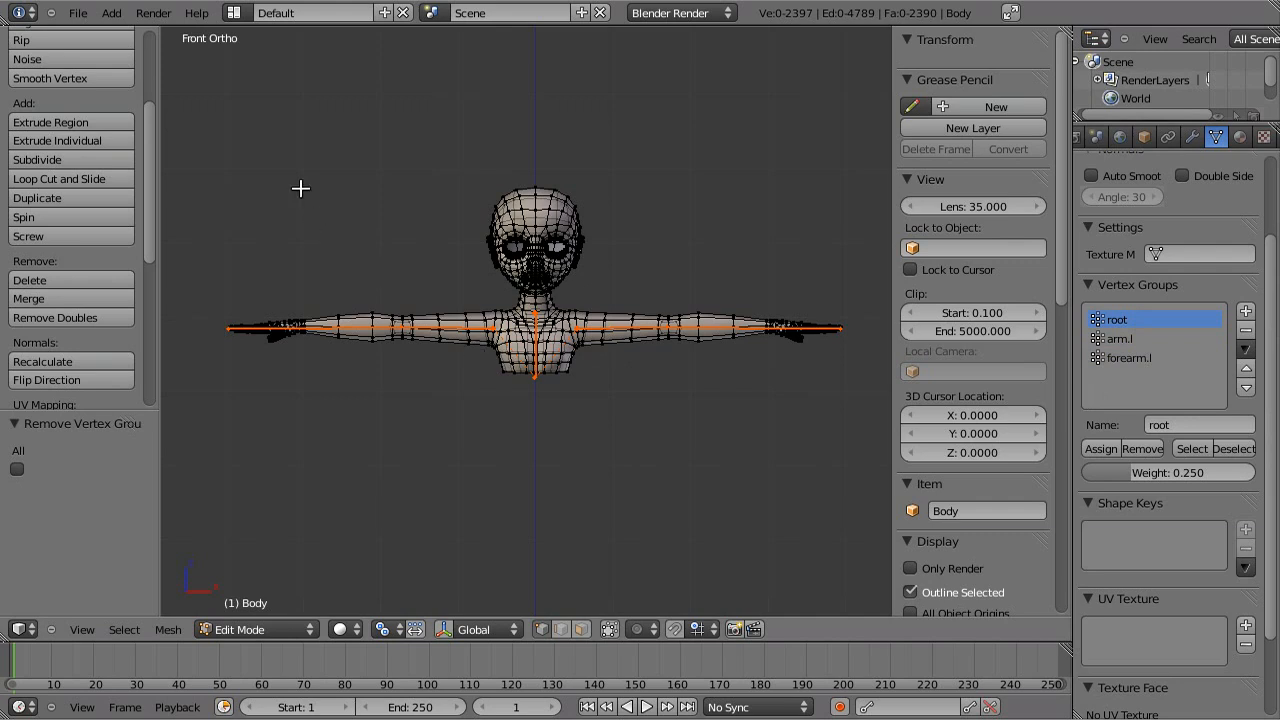
key("b")
left_click_drag(201, 88, 520, 543)
scroll(586, 437, "up", 3)
scroll(728, 507, "up", 2)
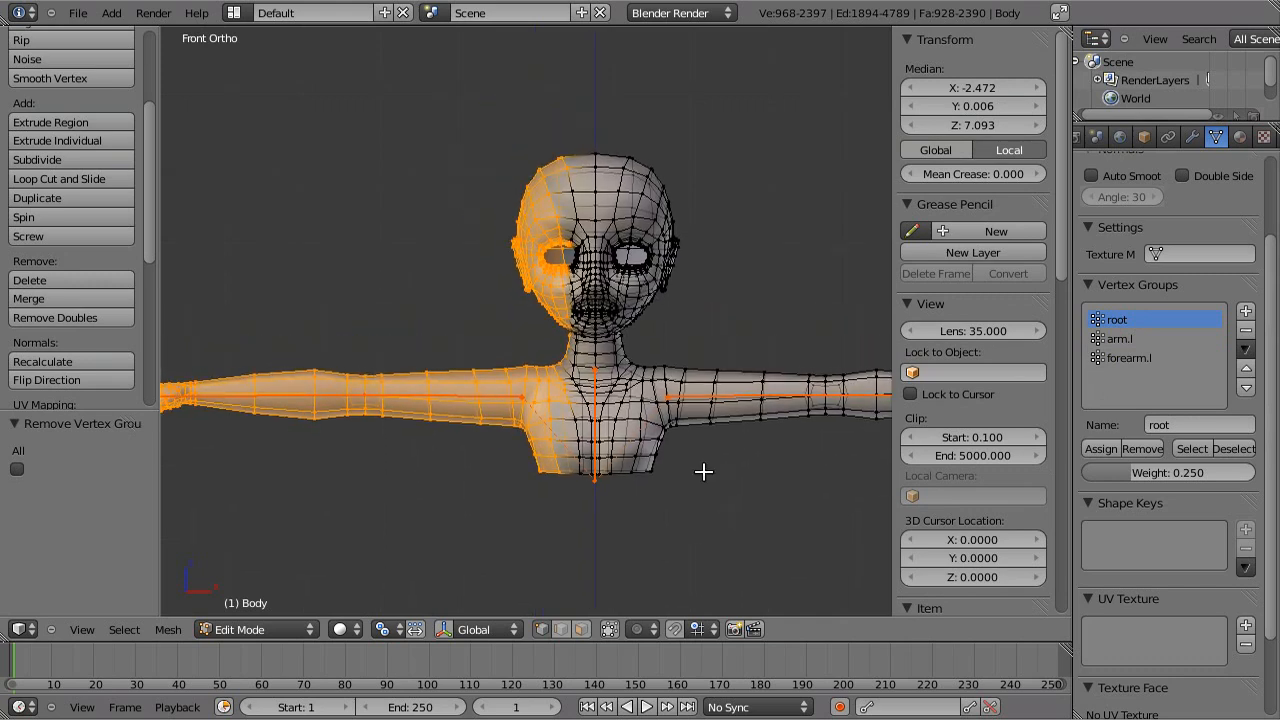
key("b")
left_click_drag(455, 42, 546, 683)
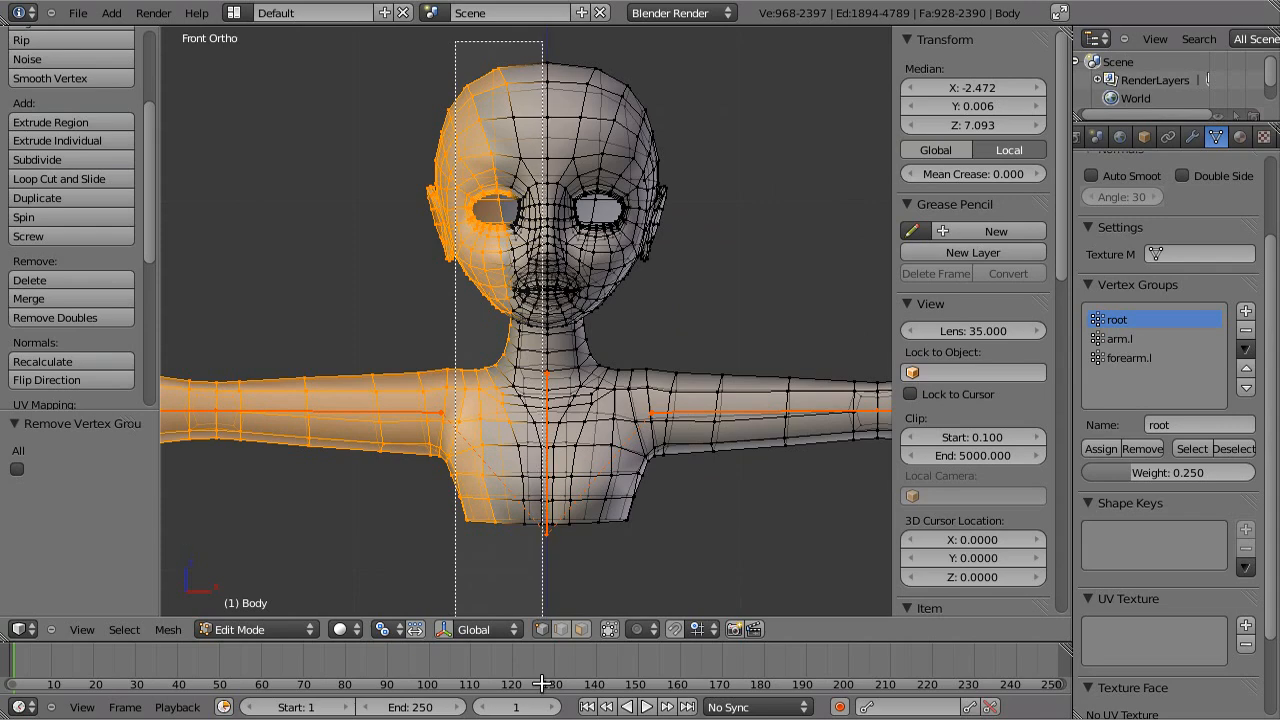
left_click_drag(541, 683, 541, 683)
middle_click_drag(623, 413, 334, 386)
scroll(588, 427, "up", 3)
key("KP_1")
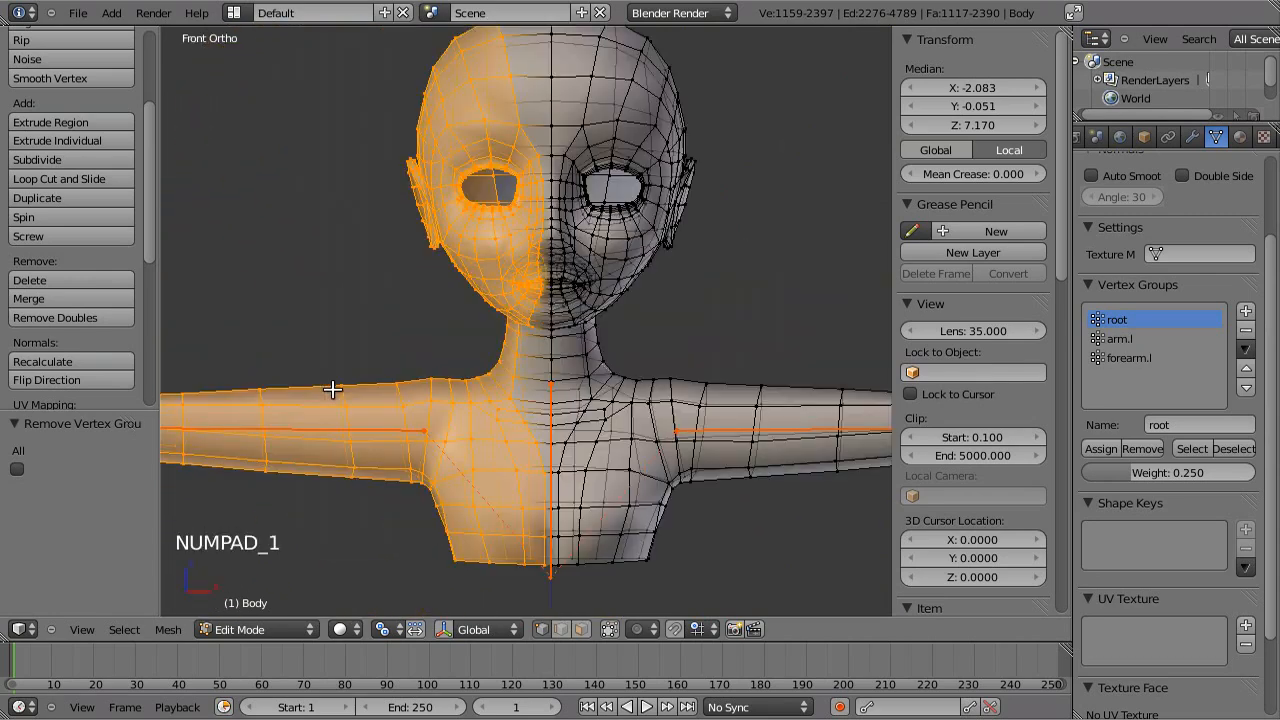
scroll(582, 345, "down", 5)
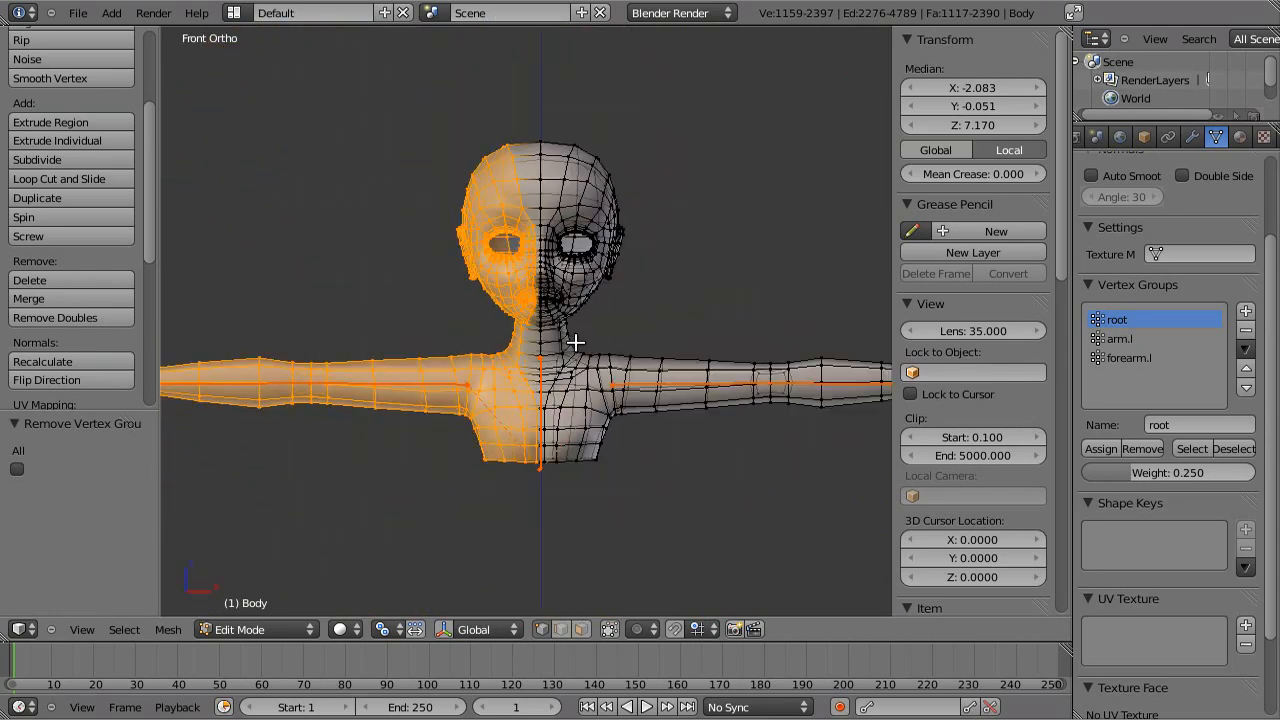
Mirror the vertex group weights onto the selected half with Mirror Weights and Flip Groups enabled, then clear the selection.
left_click(1245, 349)
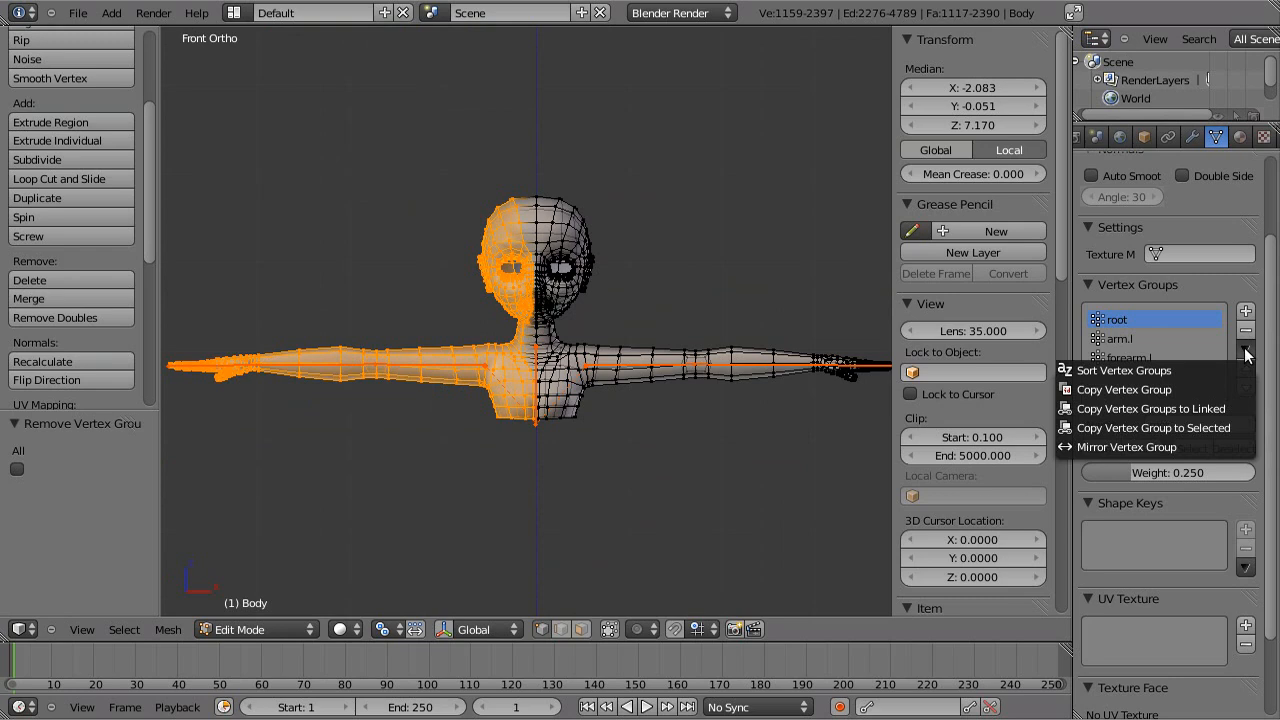
left_click(1230, 446)
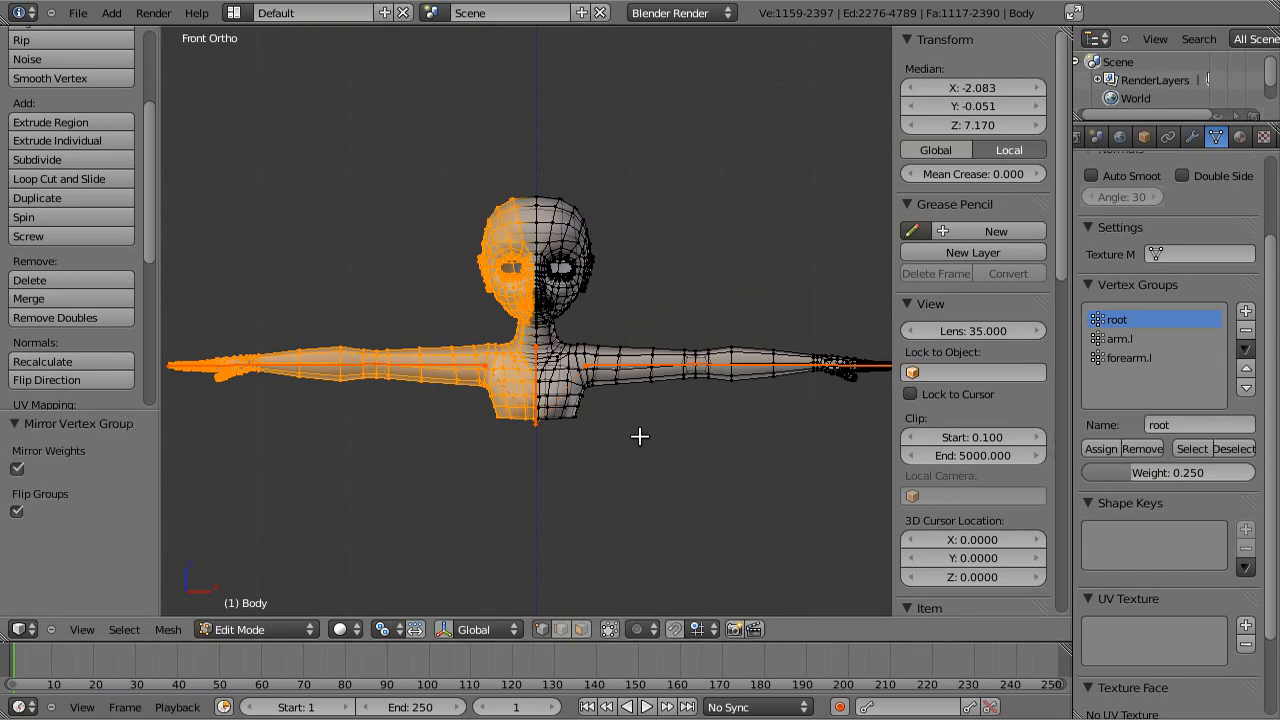
key("a")
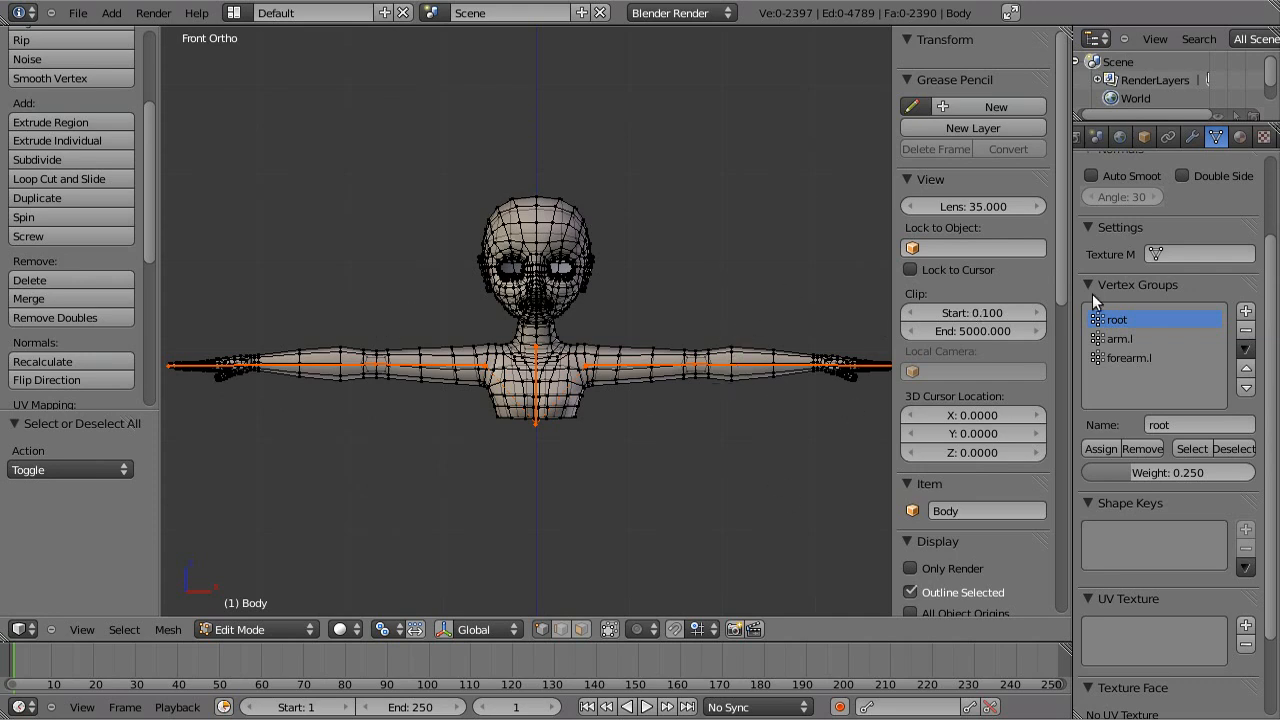
Return to Weight Paint mode and check the mirrored weights of the forearm.l, arm.l and root vertex groups on both sides.
key("Tab")
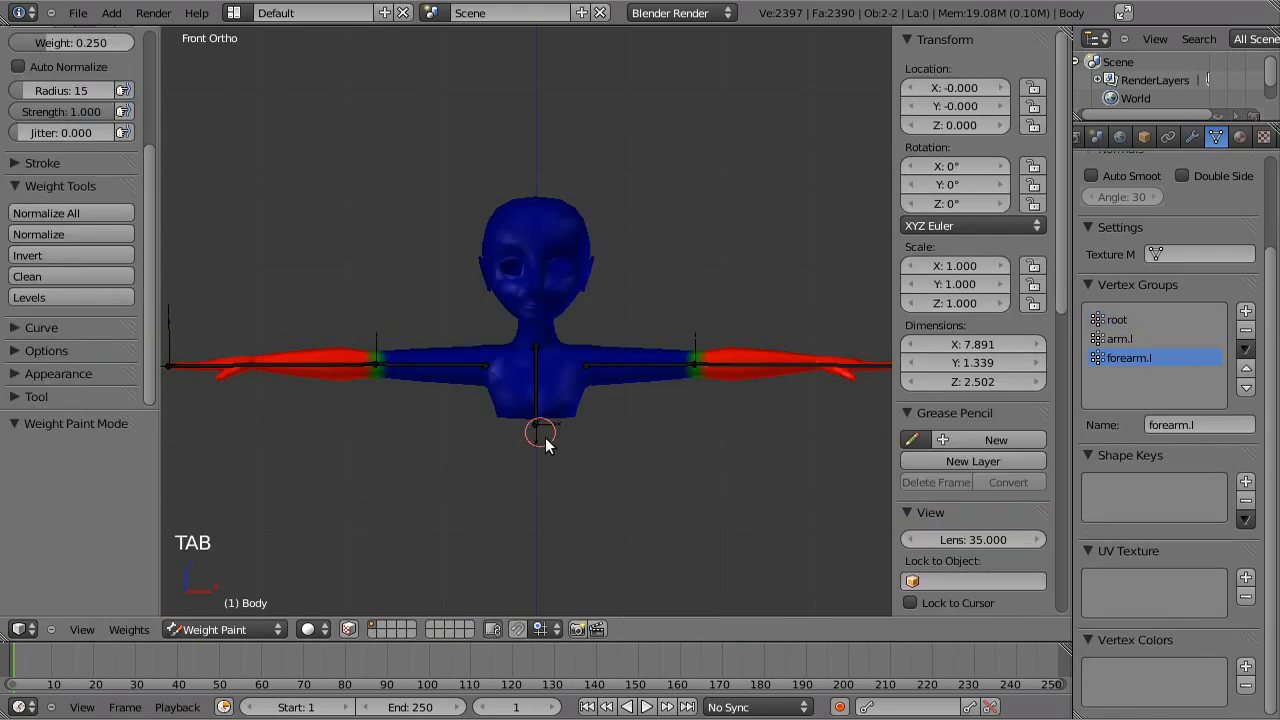
scroll(545, 490, "down", 1)
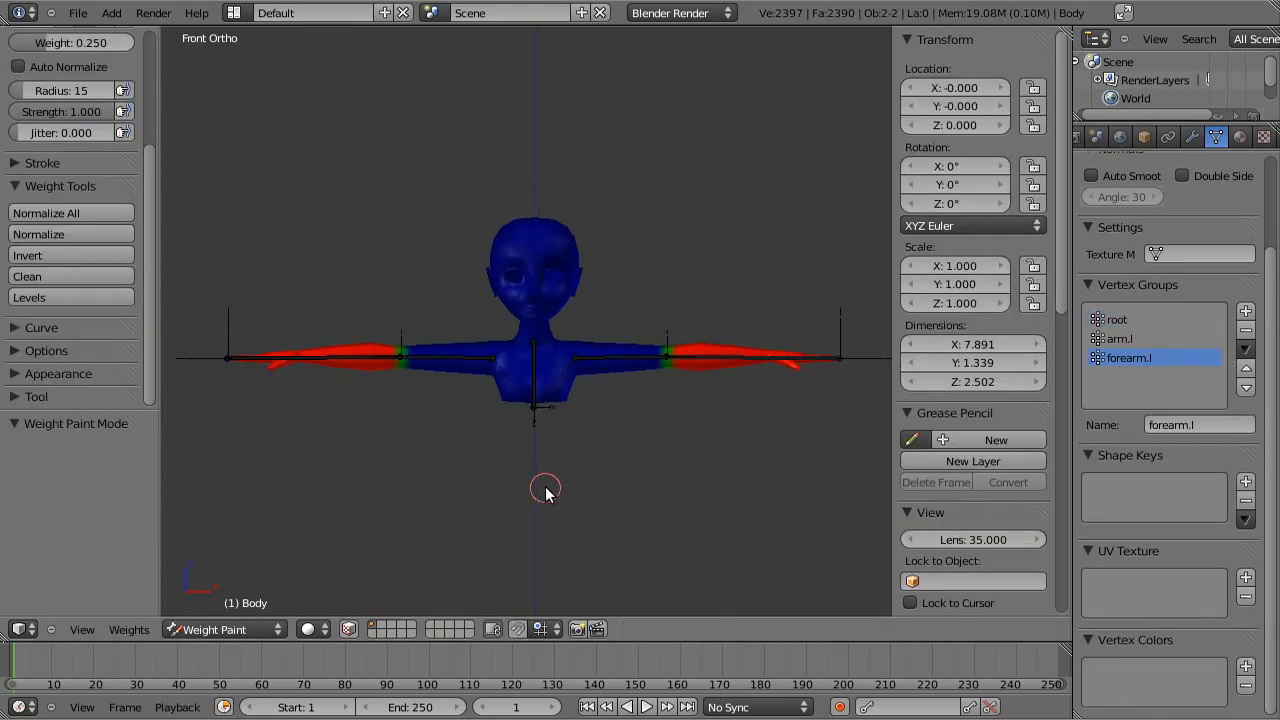
left_click(1127, 340)
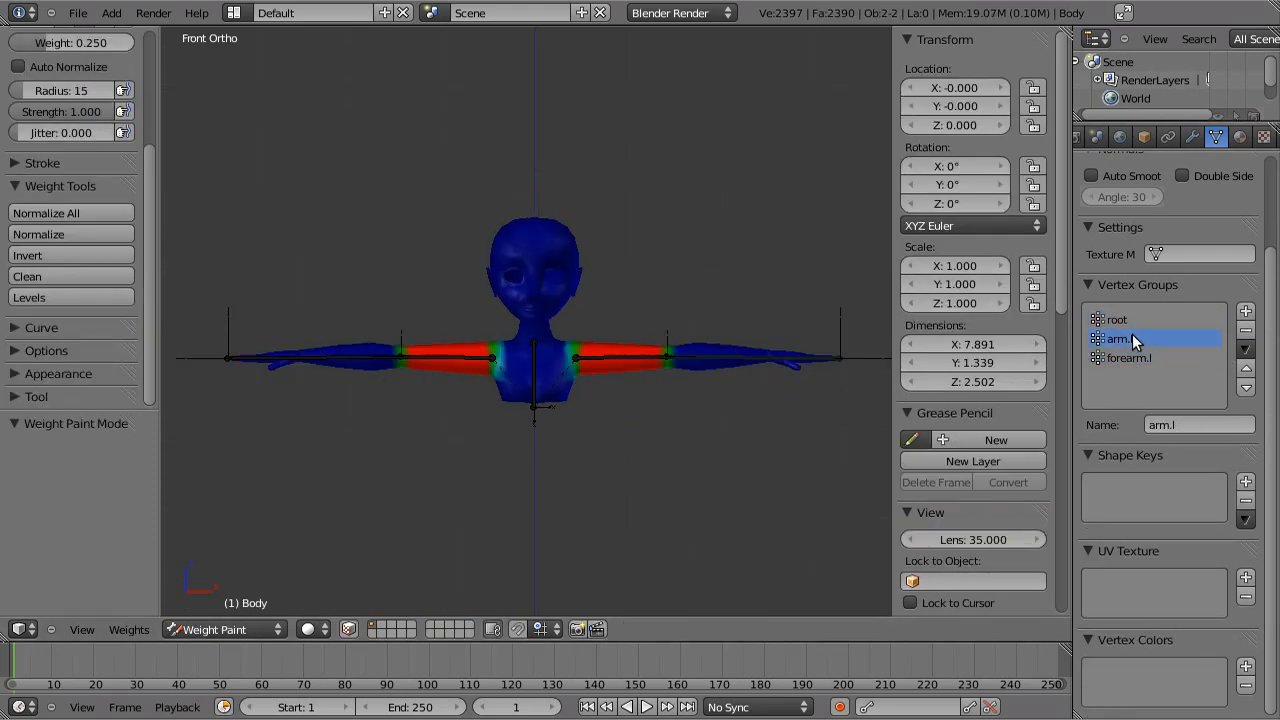
left_click(1135, 319)
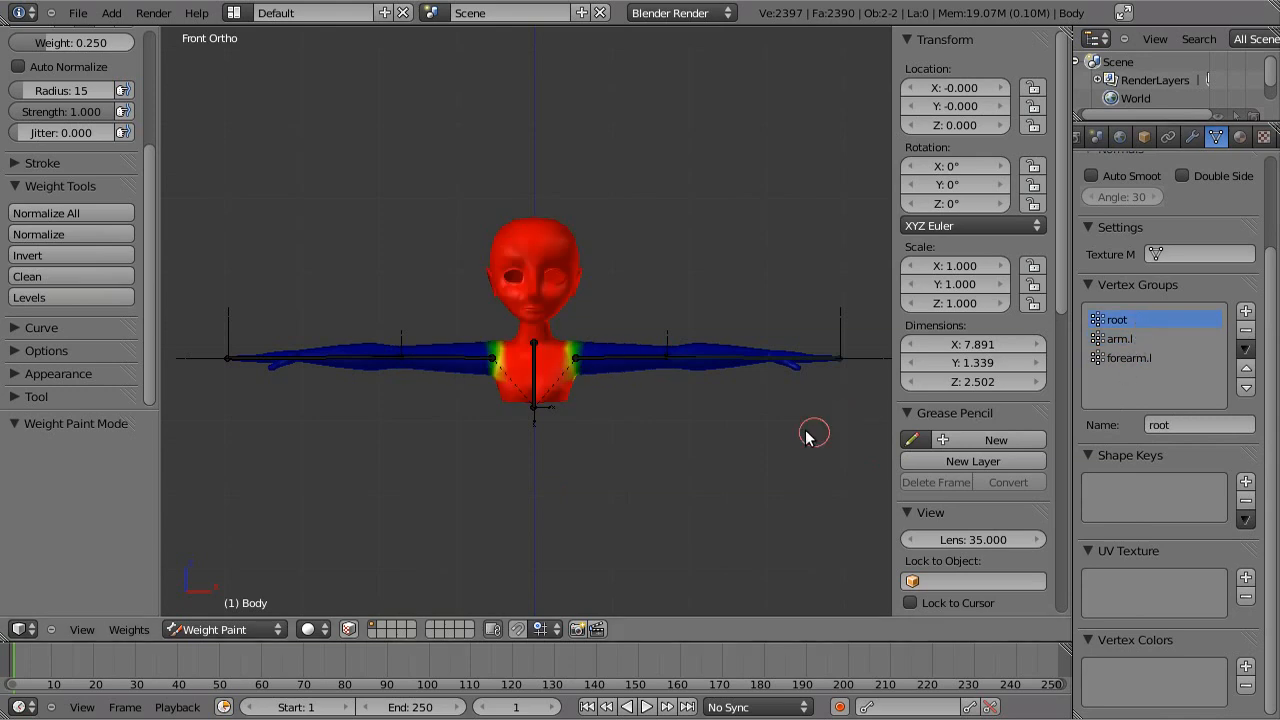
scroll(436, 417, "up", 2)
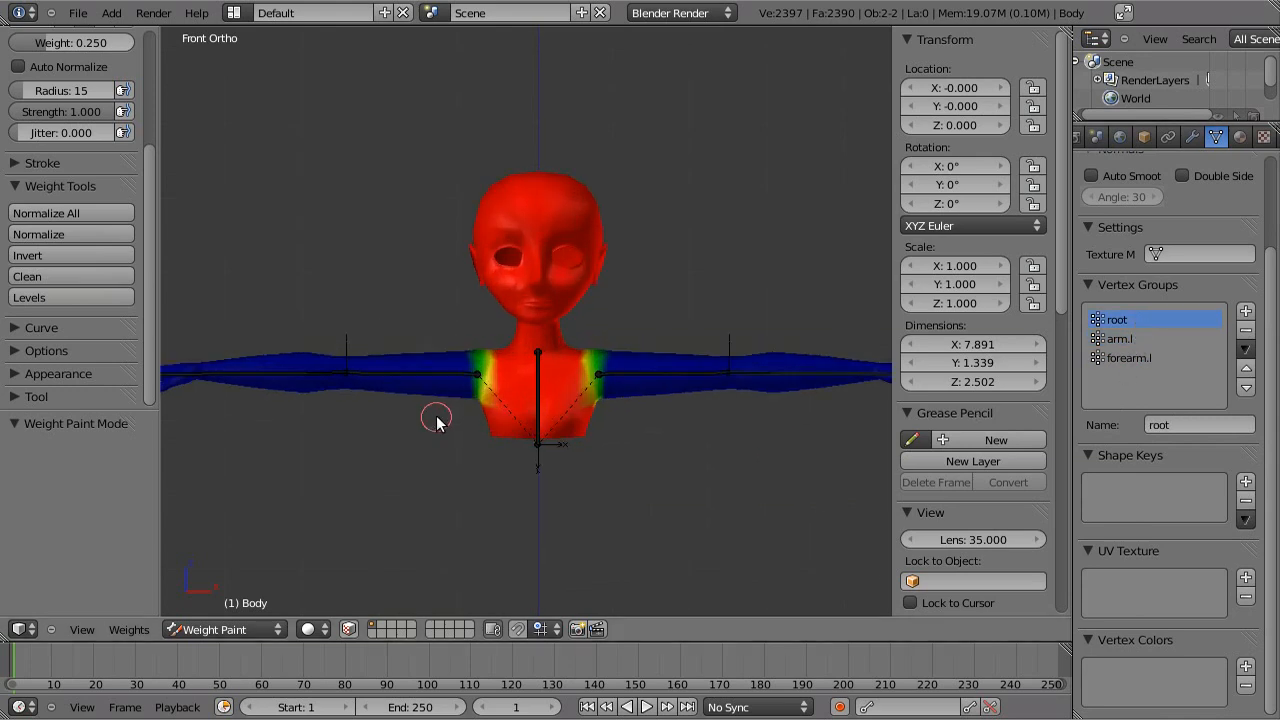
middle_click_drag(453, 468, 525, 460, "shift")
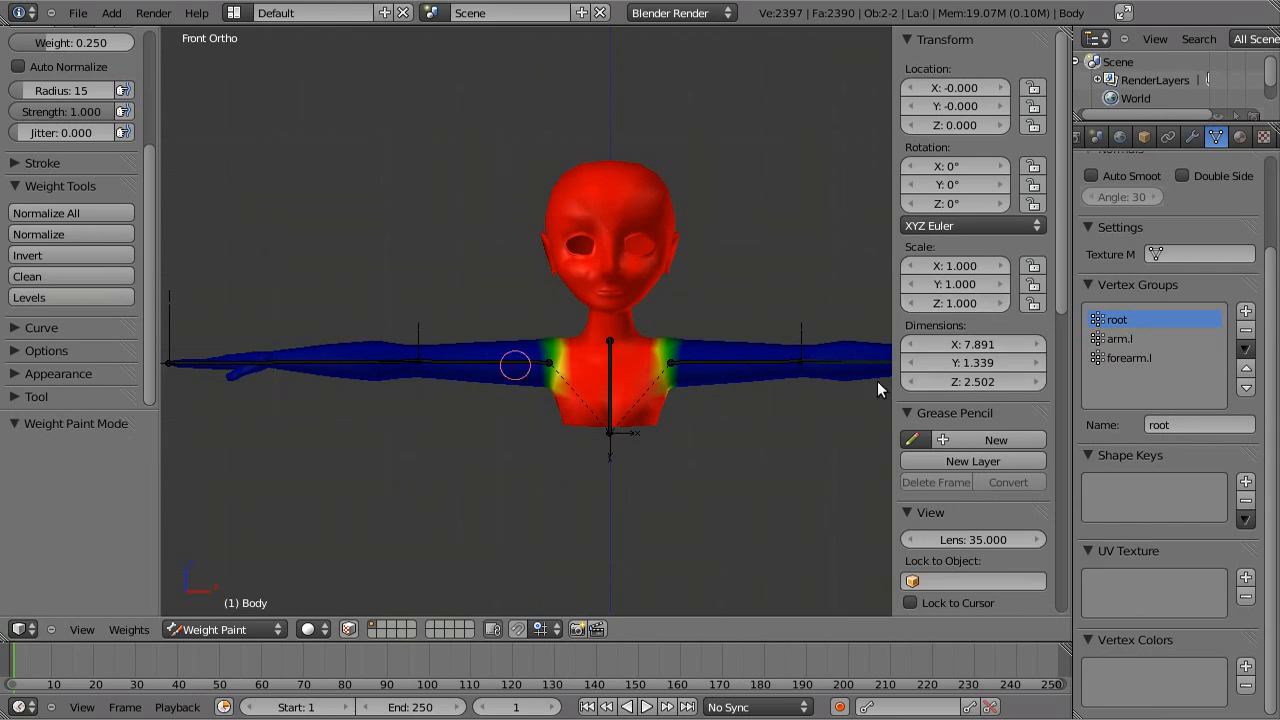
Duplicate the arm.l vertex group and name the copy arm.r.
left_click(1118, 339)
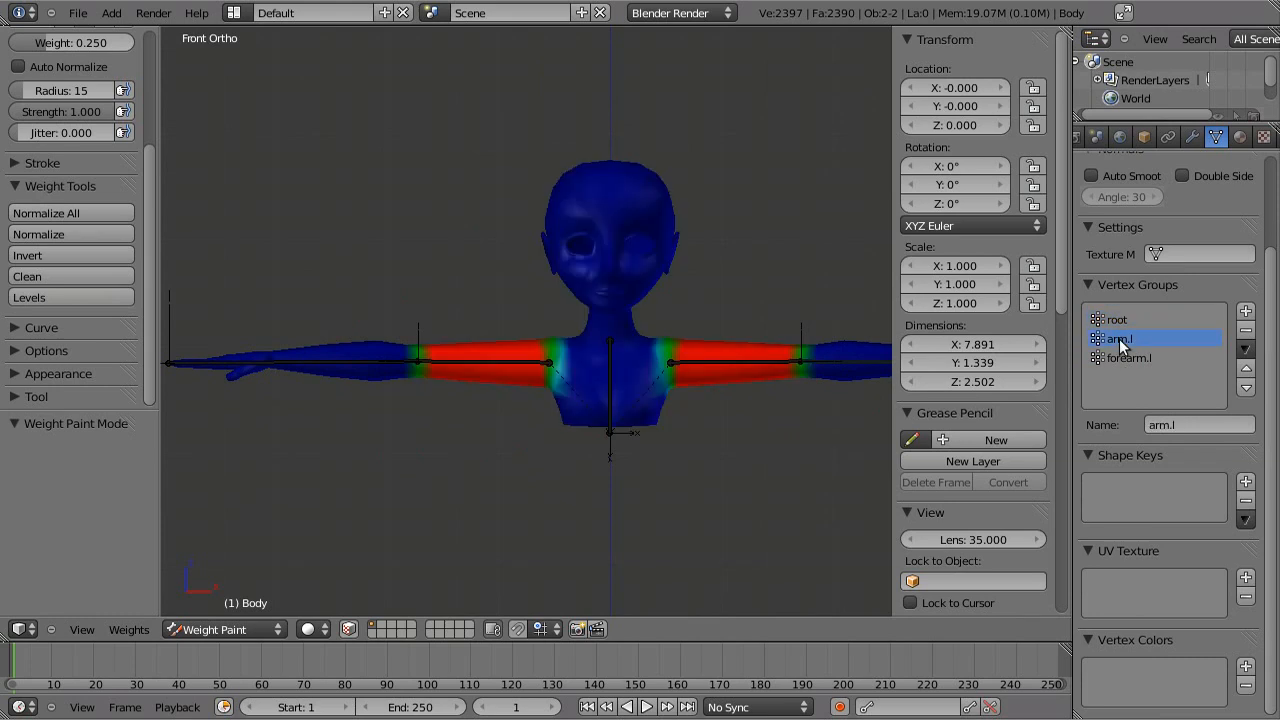
scroll(651, 443, "down", 2)
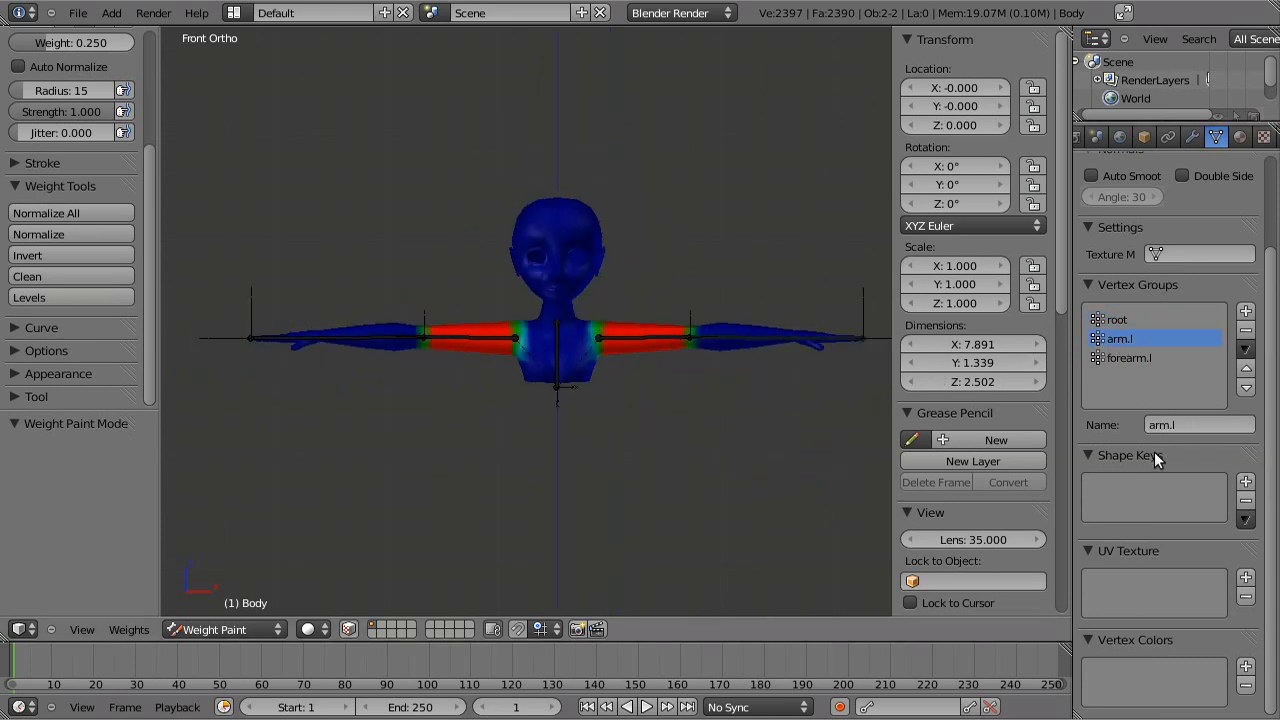
left_click(1245, 349)
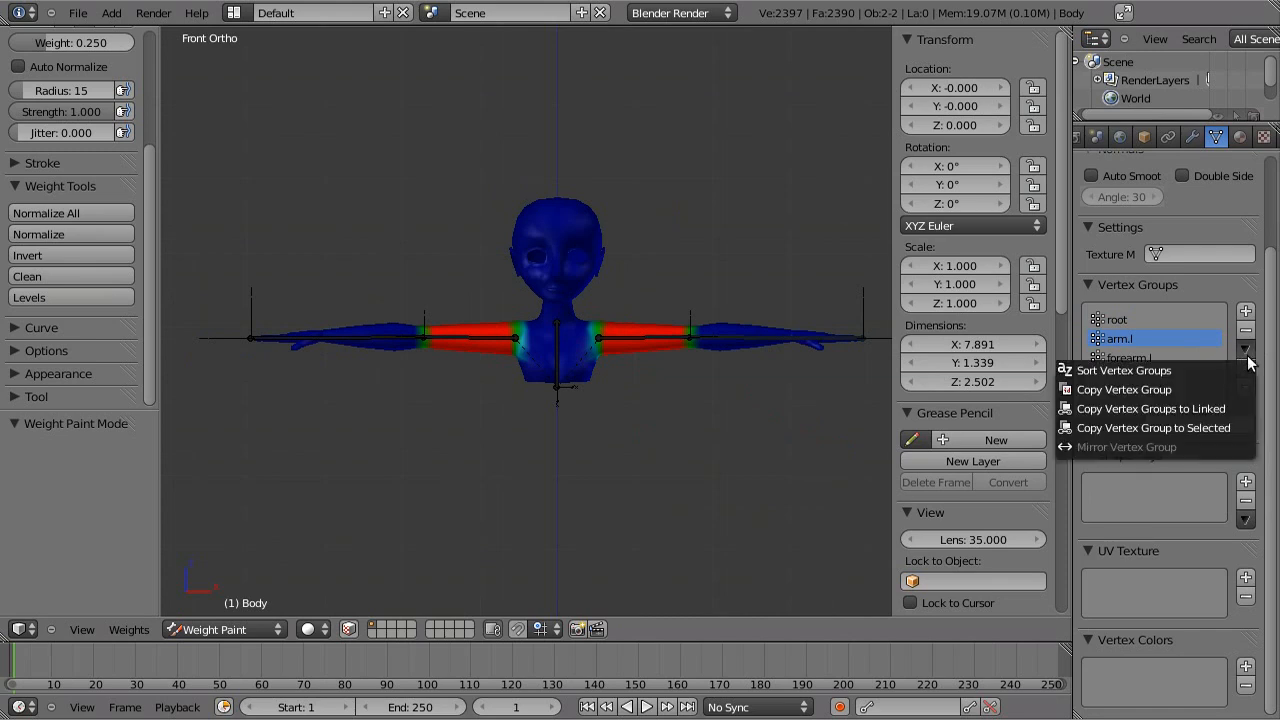
left_click(1225, 386)
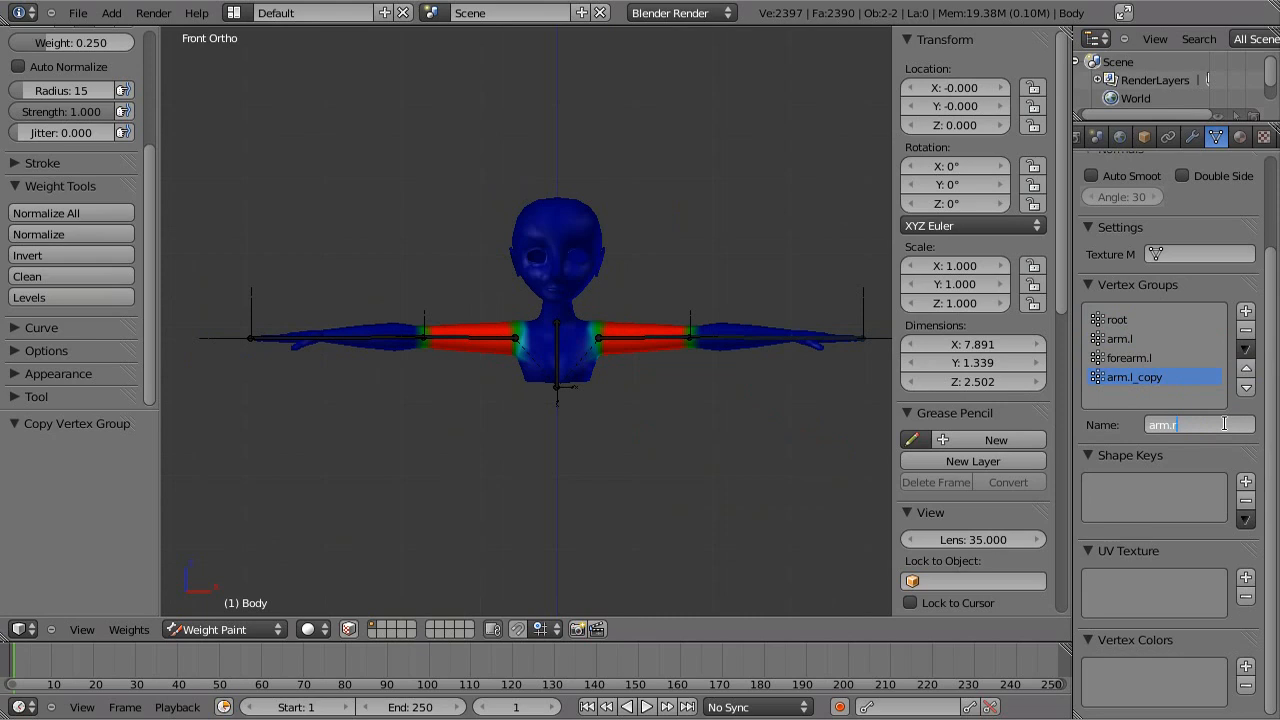
key("Return")
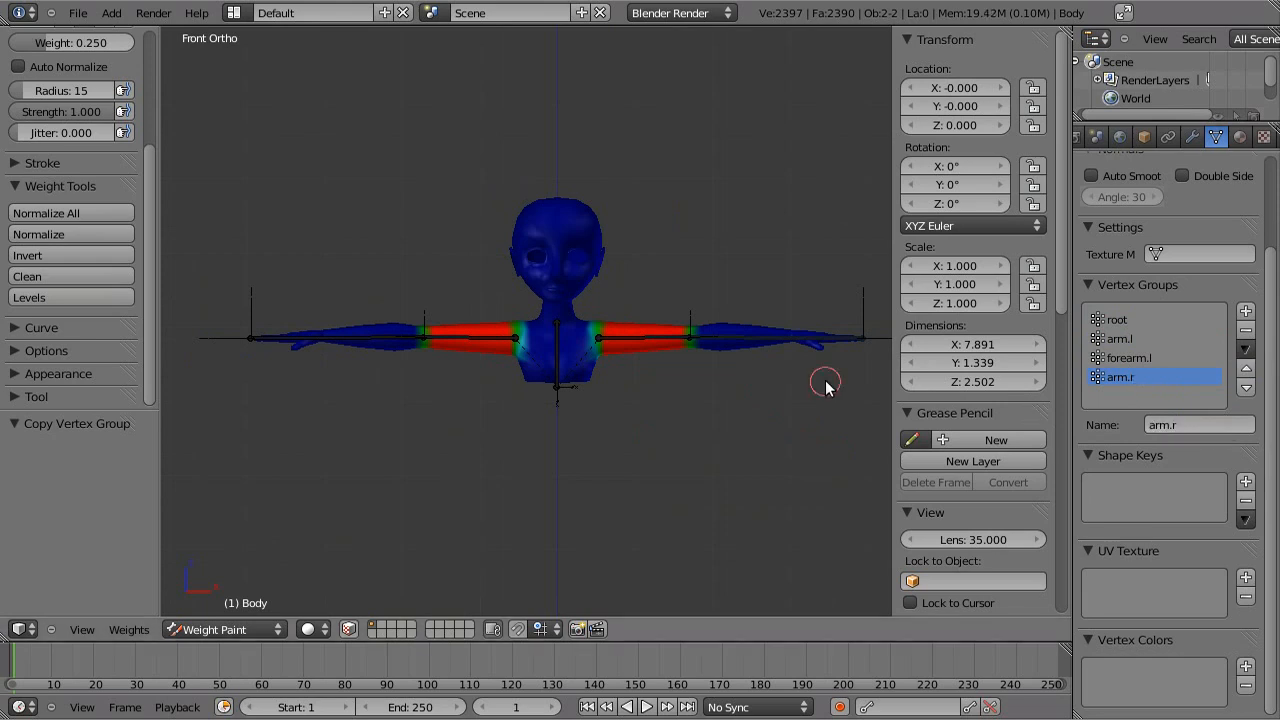
Duplicate the forearm.l vertex group and name the copy forearm.r.
left_click(1199, 358)
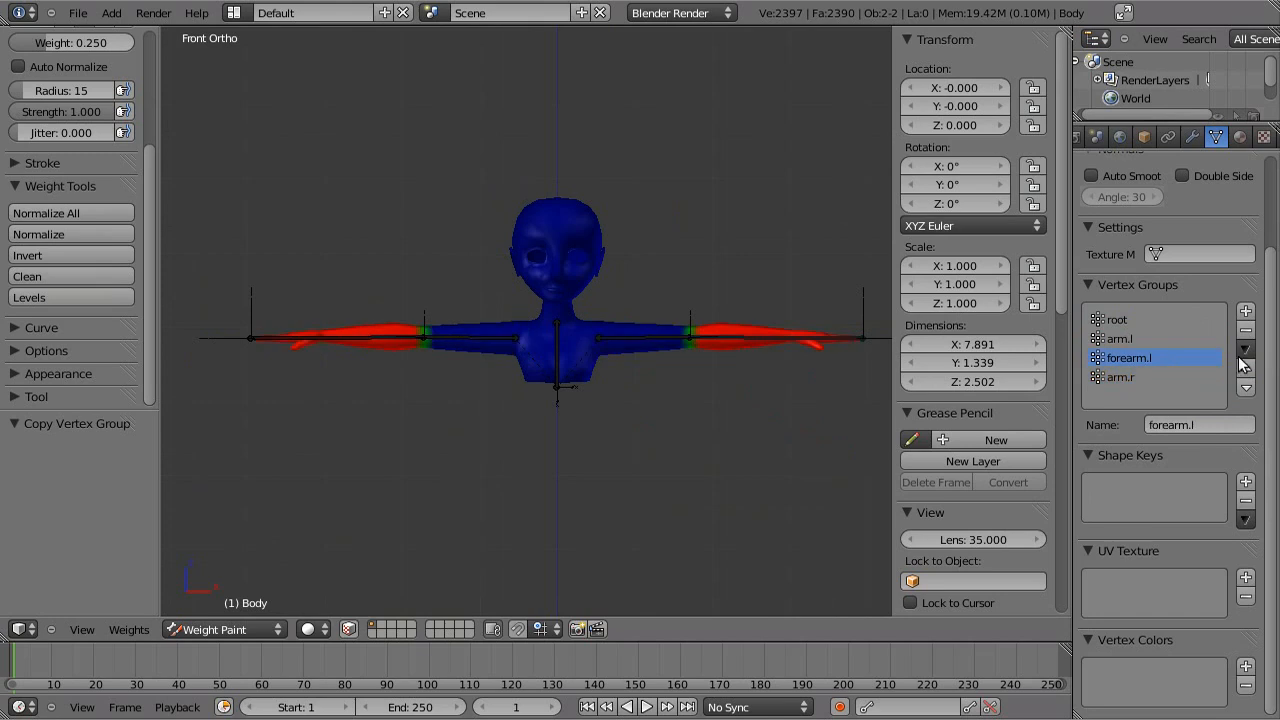
left_click(1245, 349)
left_click(1205, 390)
left_click(1234, 424)
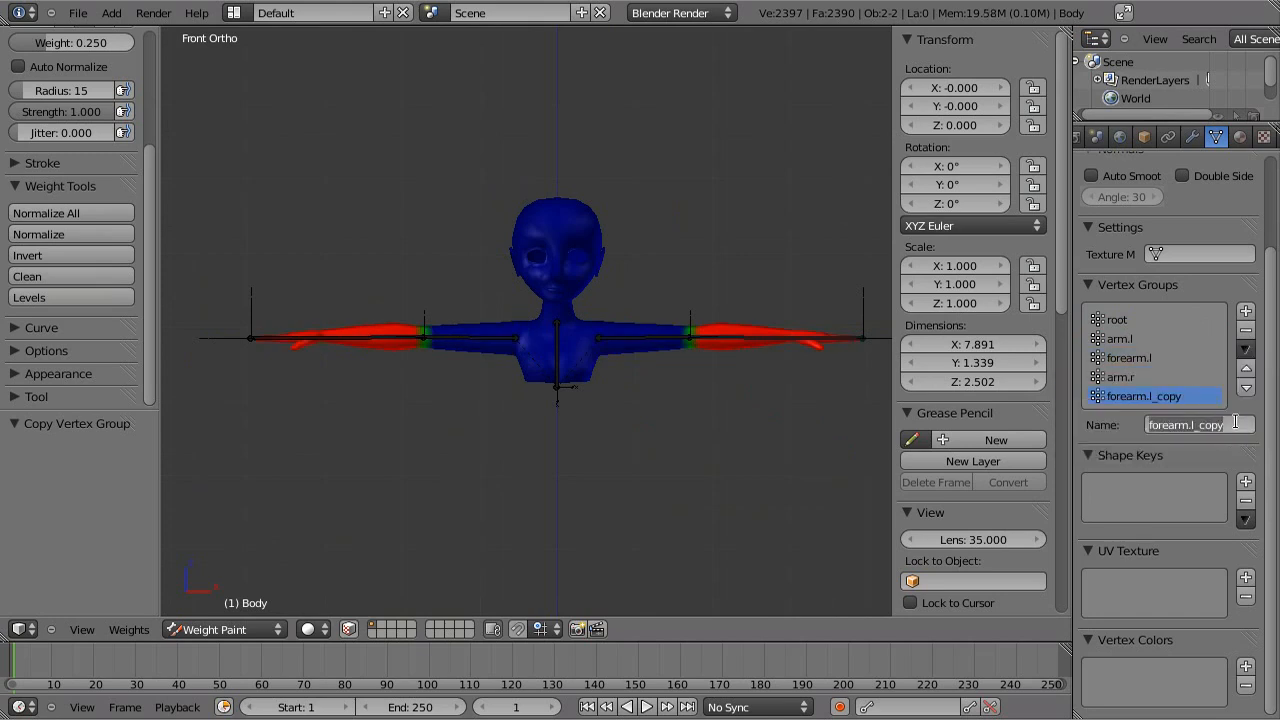
type("forearm.r")
key("Return")
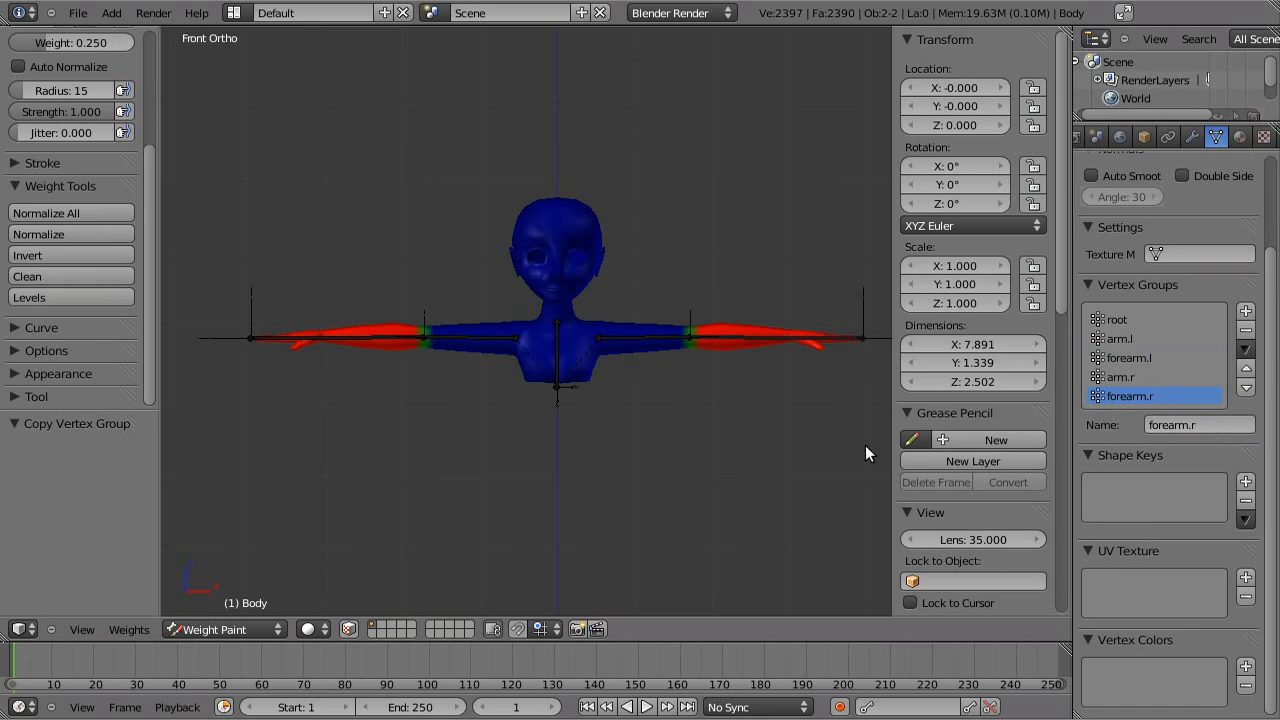
Make arm.l the active vertex group and, in Edit Mode, box-select the vertices of the character's right half up to the centre line.
left_click(1122, 377)
left_click(1137, 357)
left_click(1140, 339)
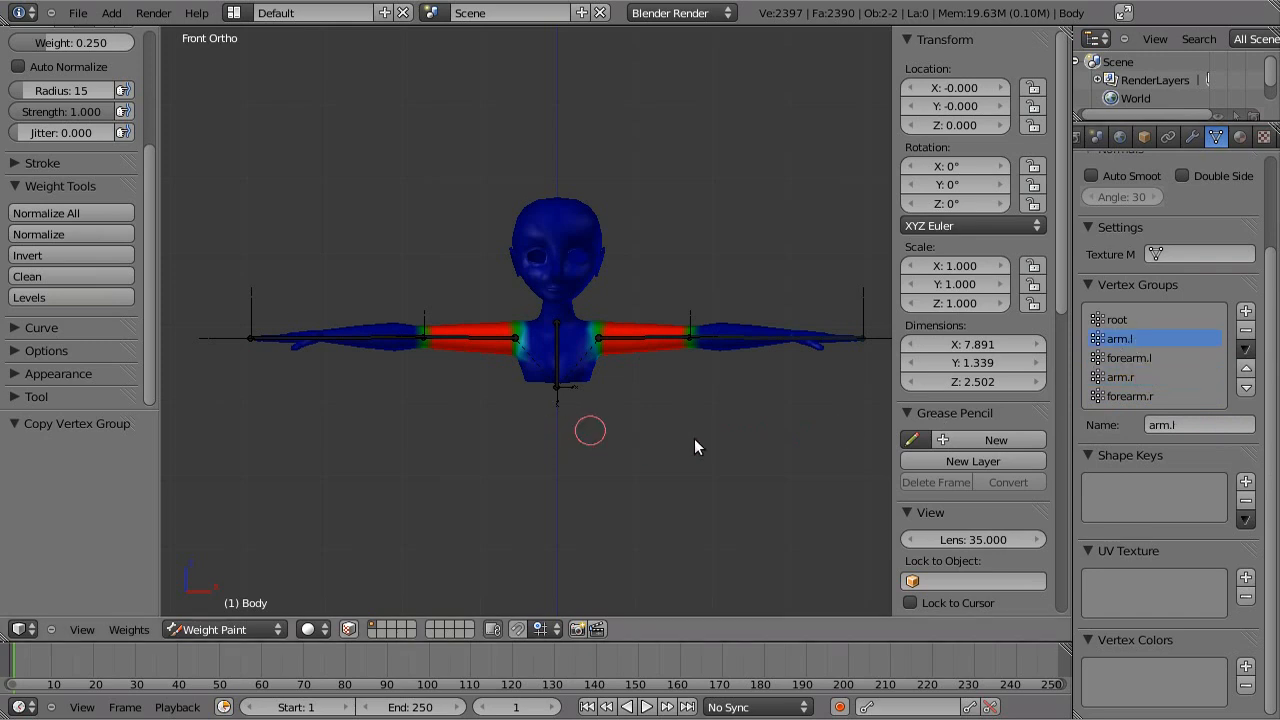
key("Tab")
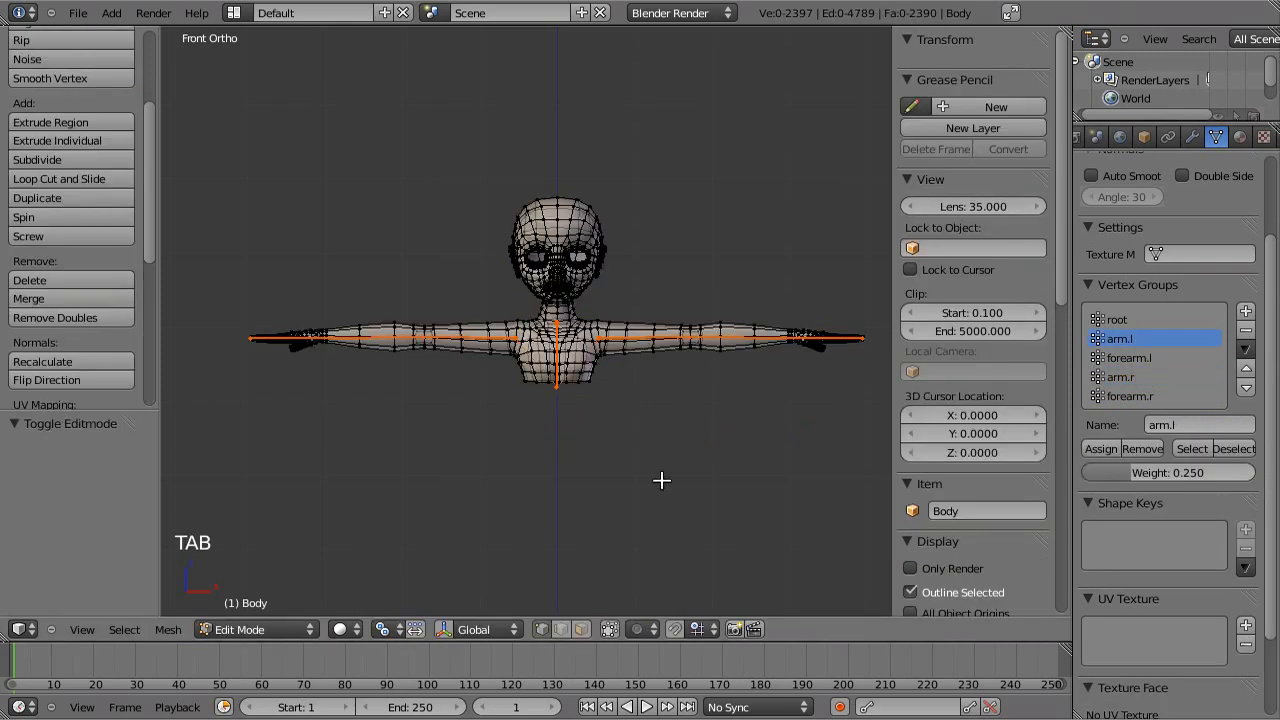
middle_click_drag(660, 484, 627, 493, "shift")
key("b")
left_click_drag(186, 152, 509, 589)
scroll(483, 494, "up", 4)
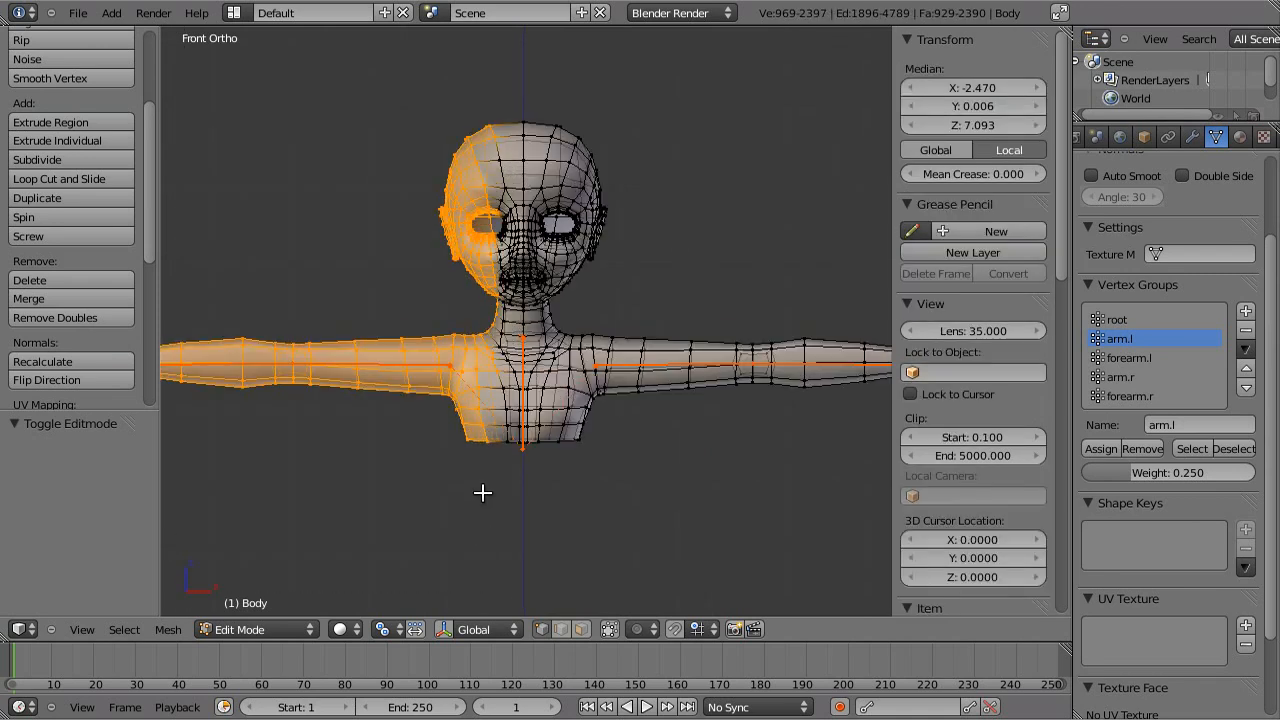
key("b")
left_click_drag(398, 60, 518, 627)
middle_click_drag(600, 466, 554, 371)
key("KP_1")
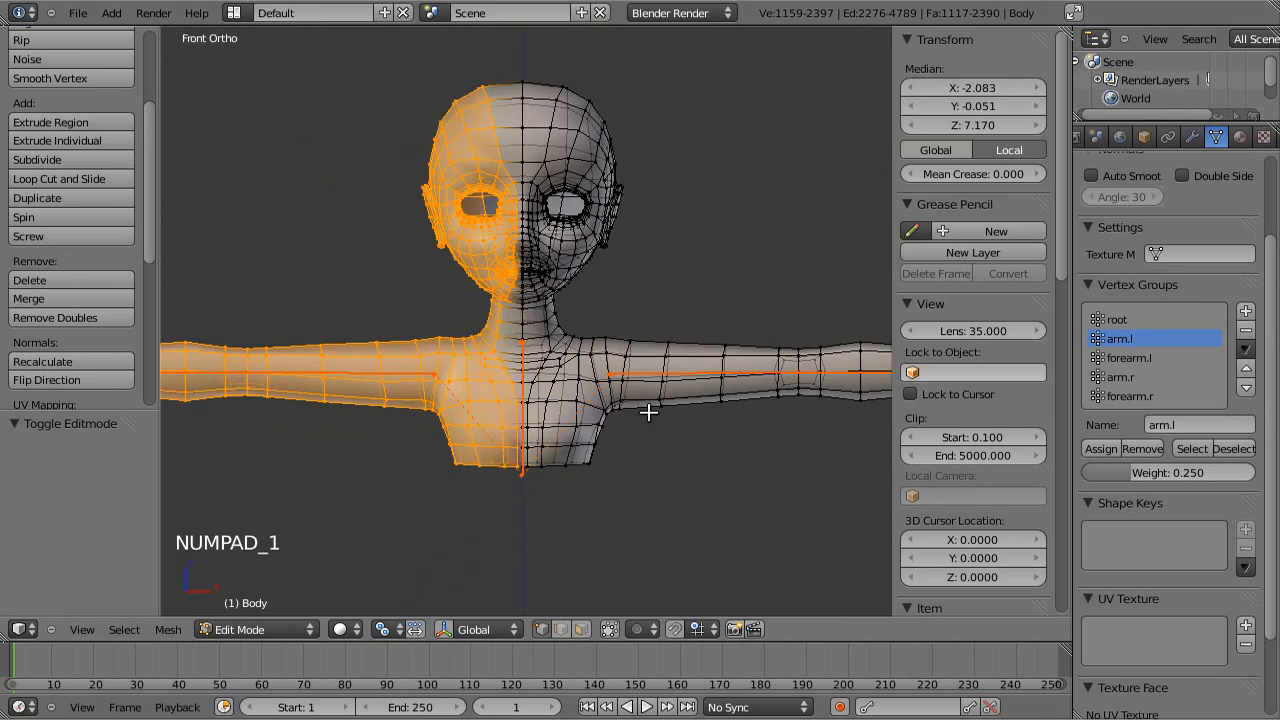
Set the vertex weight to 1.000 and remove the selected right half from the arm.l and forearm.l vertex groups.
middle_click_drag(600, 356, 674, 382, "shift")
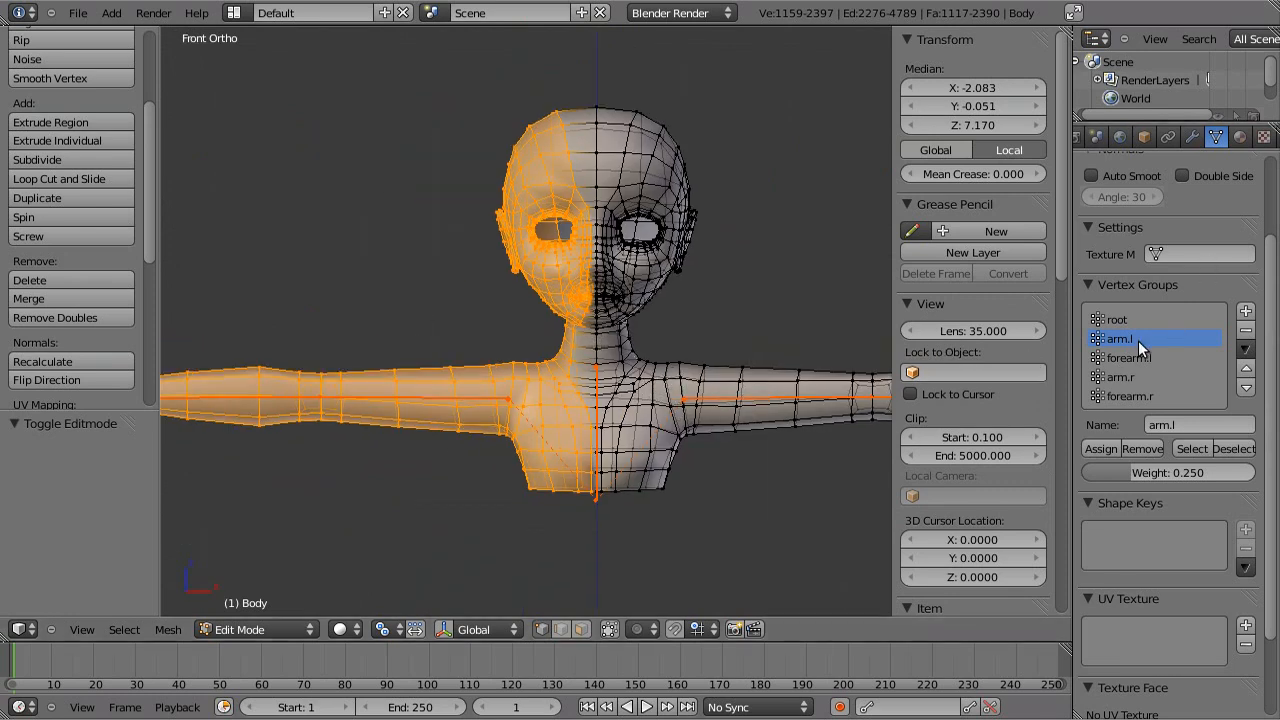
left_click_drag(1133, 467, 1279, 471)
left_click(1142, 450)
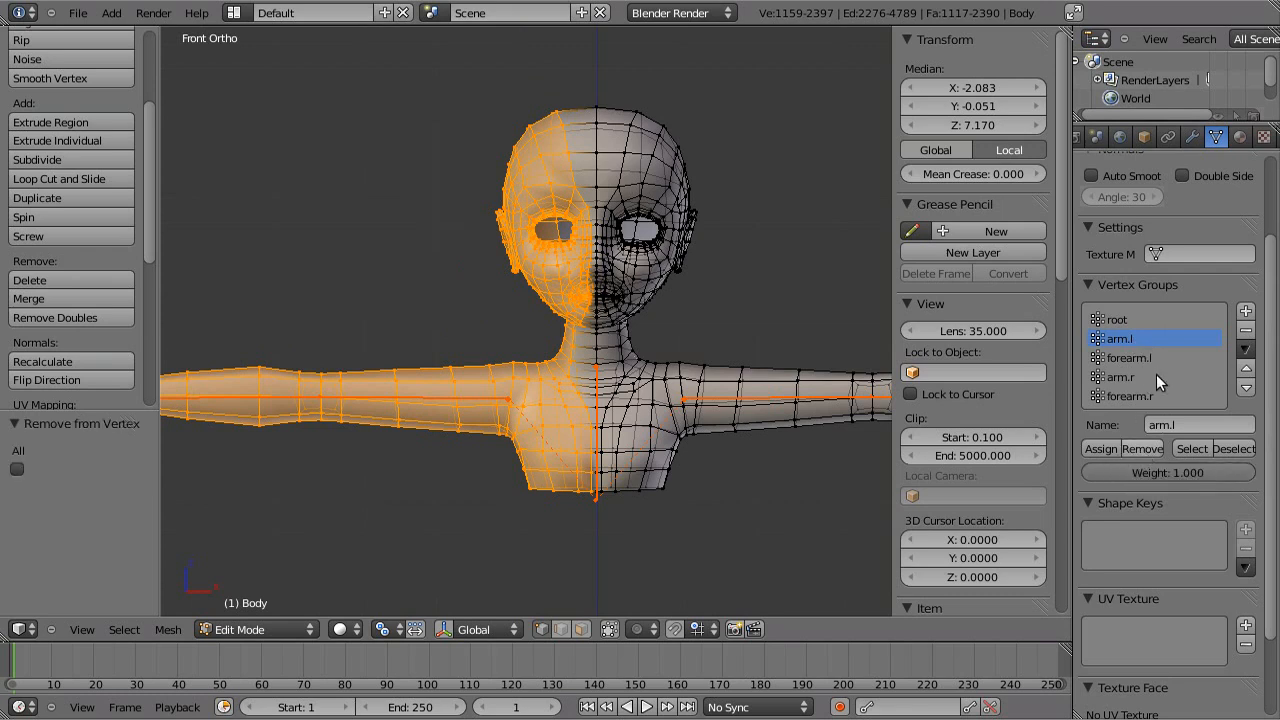
Return to Weight Paint mode and check the weights of the forearm.l, arm.l, root, arm.r and forearm.r vertex groups.
key("Tab")
scroll(725, 343, "down", 2)
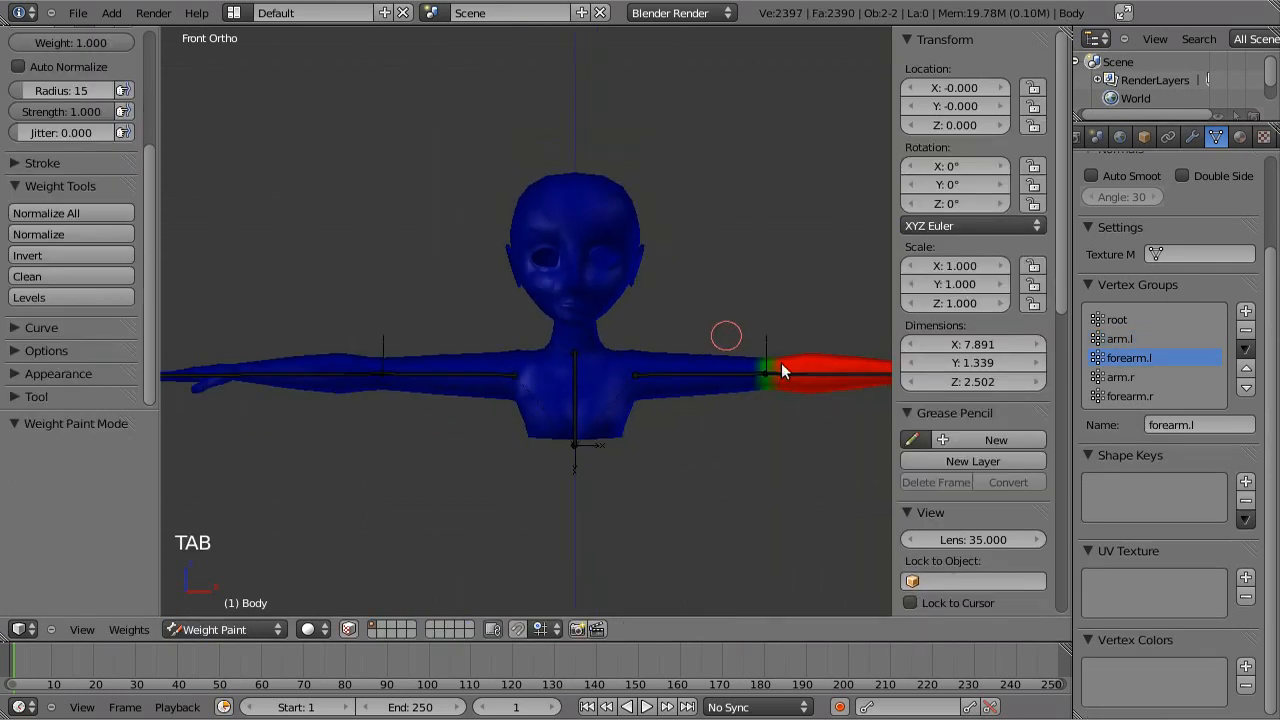
middle_click_drag(707, 378, 604, 374, "shift")
scroll(605, 376, "down", 3)
scroll(604, 431, "up", 2)
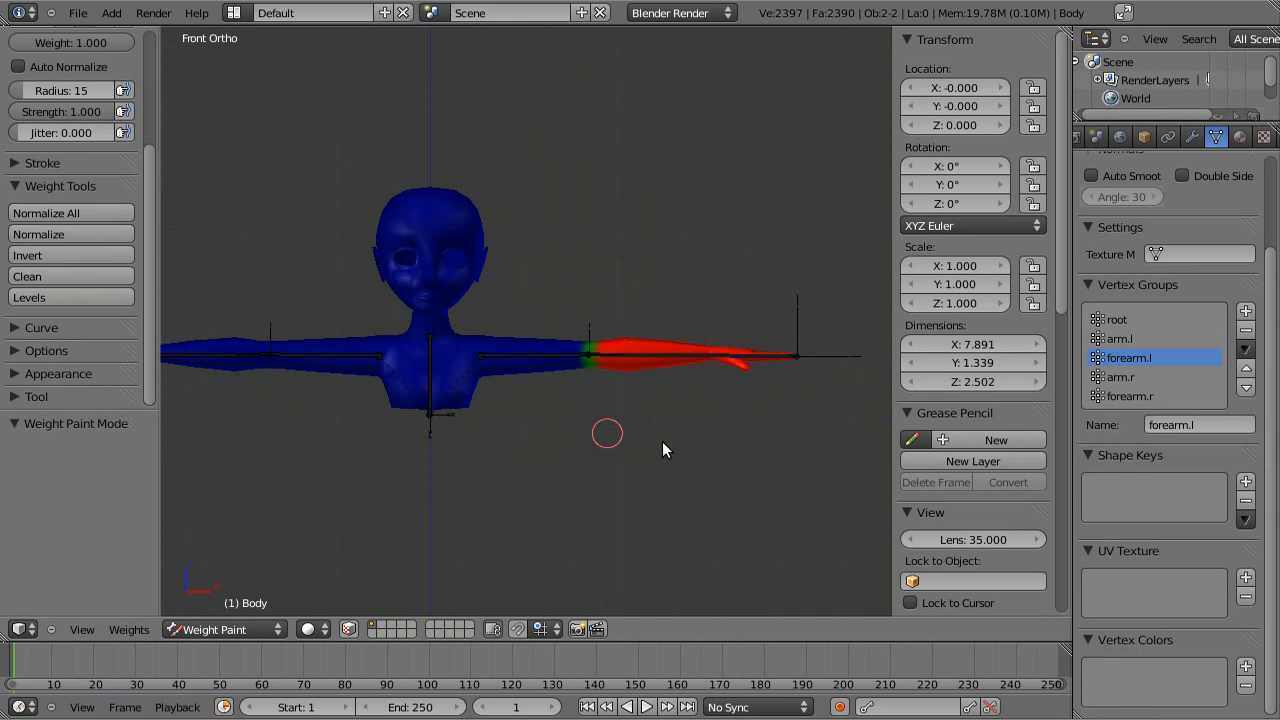
middle_click_drag(662, 440, 581, 382, "shift")
scroll(581, 388, "up", 2)
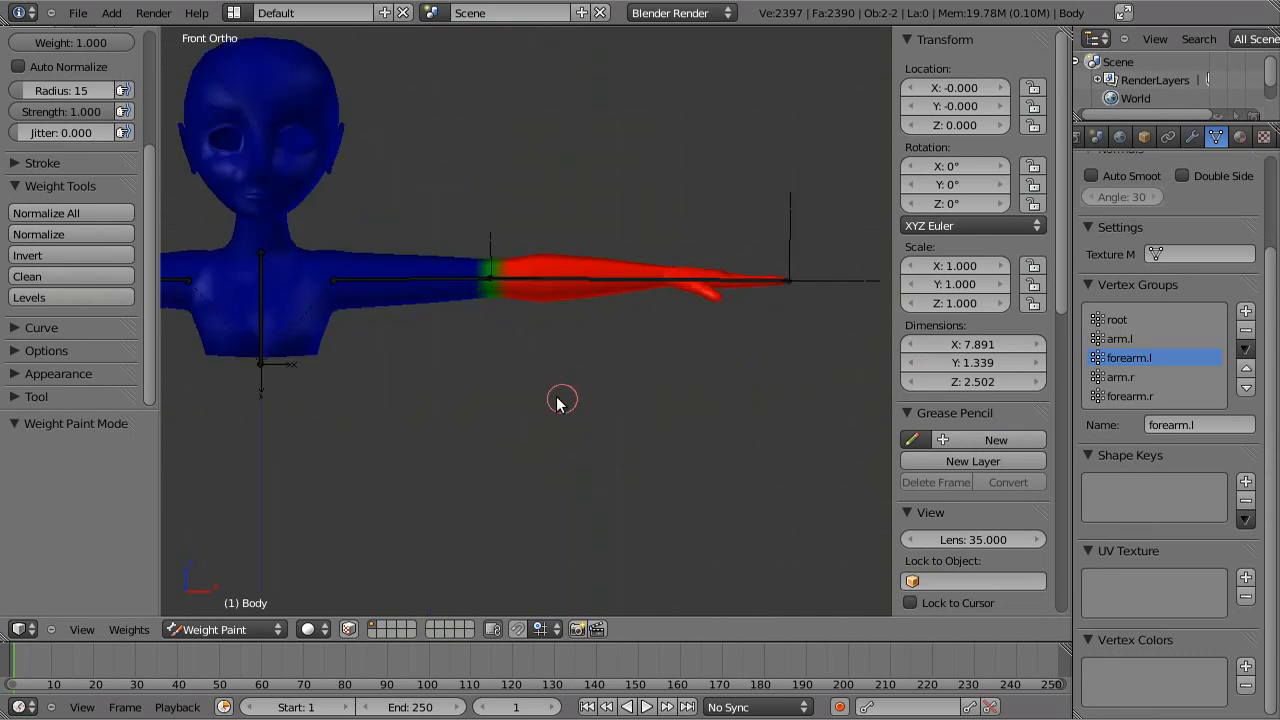
left_click(1133, 340)
left_click(1122, 318)
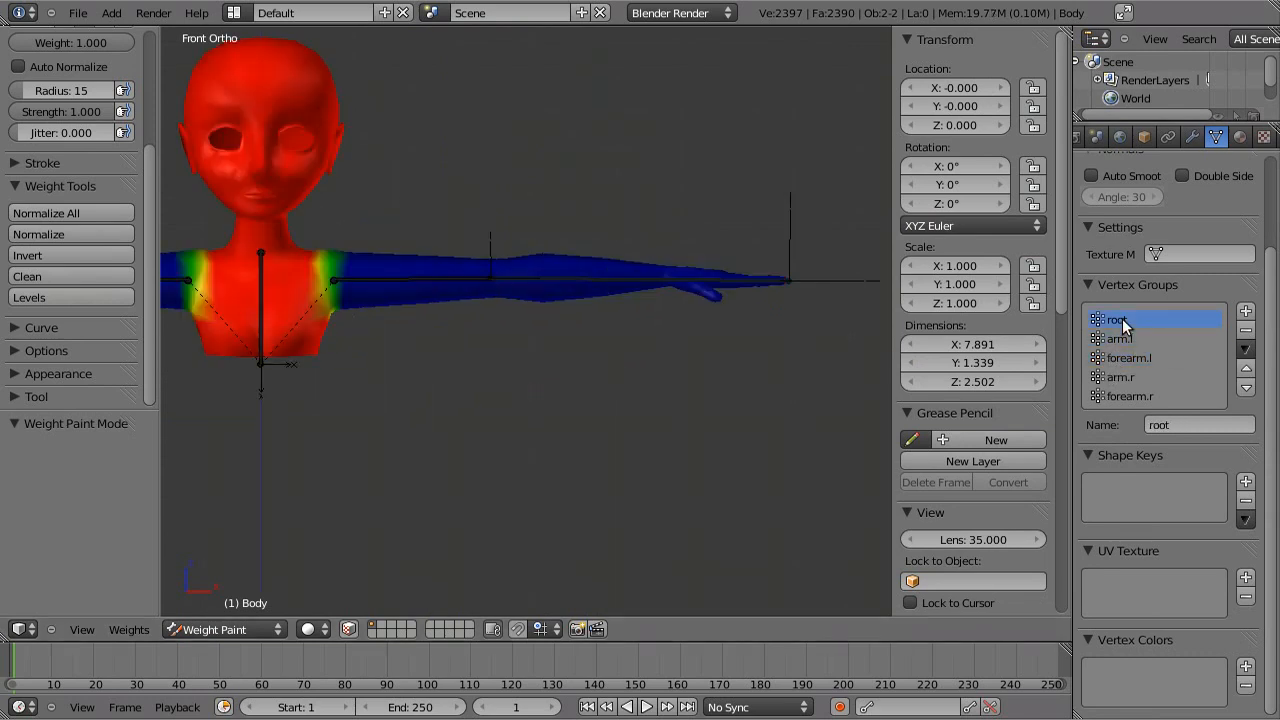
middle_click_drag(437, 341, 657, 386, "shift")
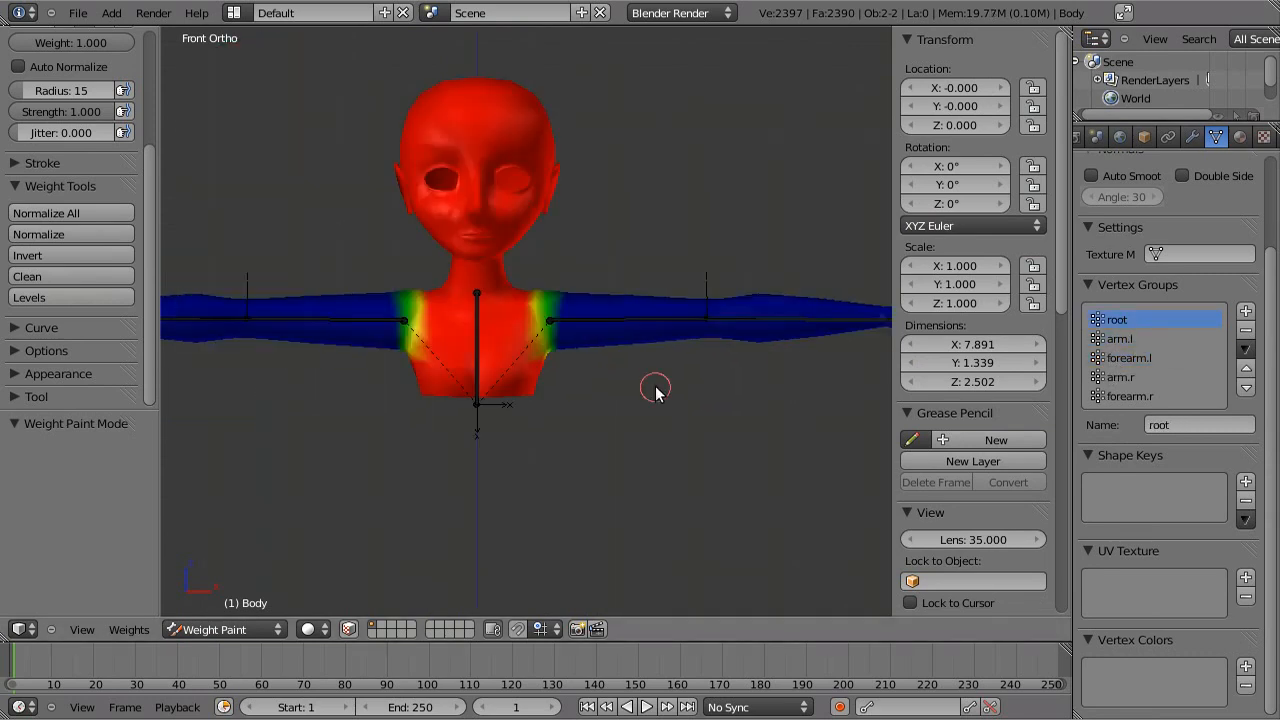
left_click(1137, 374)
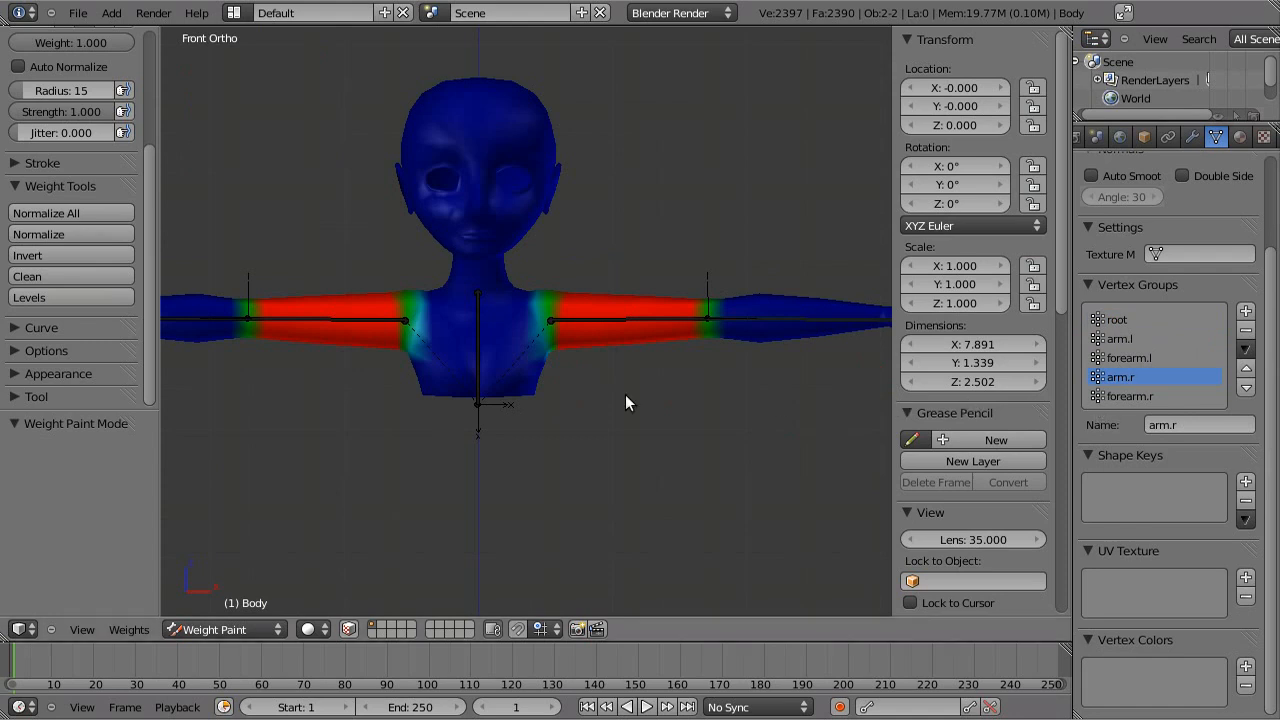
left_click(1130, 396)
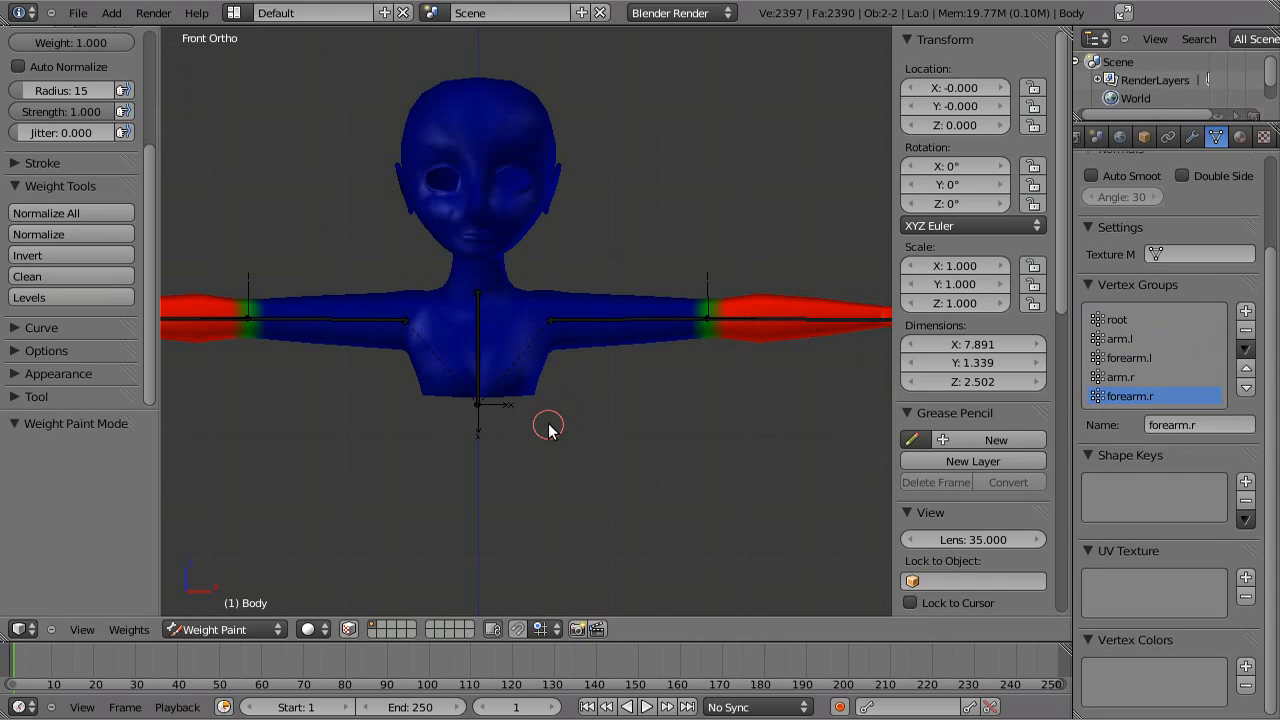
middle_click_drag(548, 427, 610, 430, "shift")
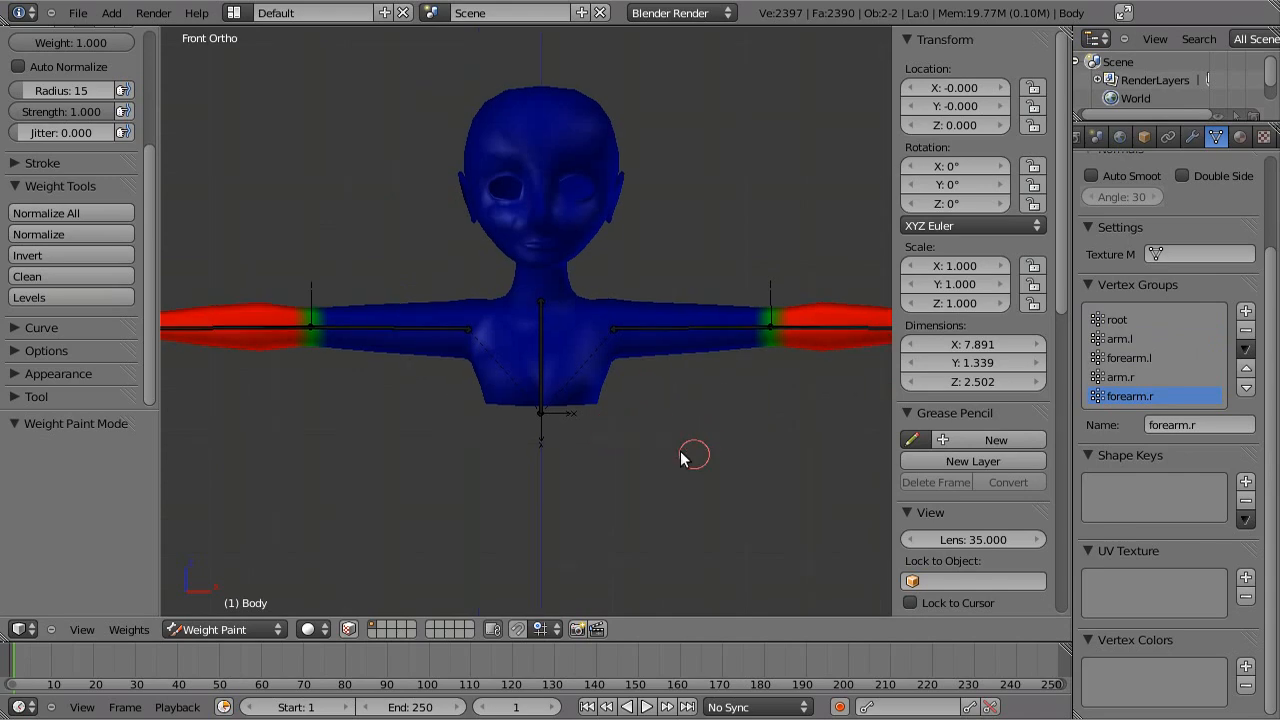
In Edit Mode, clear the selection and box-select the vertices of the character's left half up to the centre line.
key("Tab")
key("a")
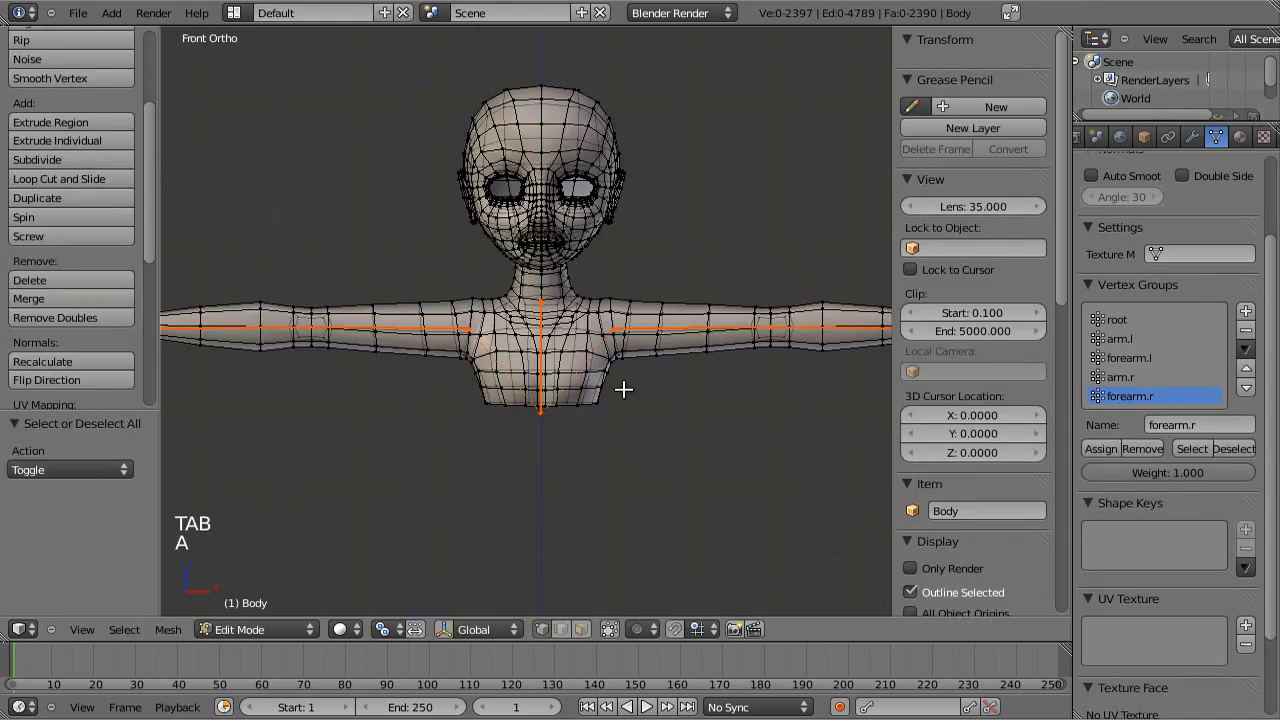
scroll(714, 371, "down", 2)
key("b")
left_click_drag(862, 178, 588, 576)
scroll(637, 394, "up", 5)
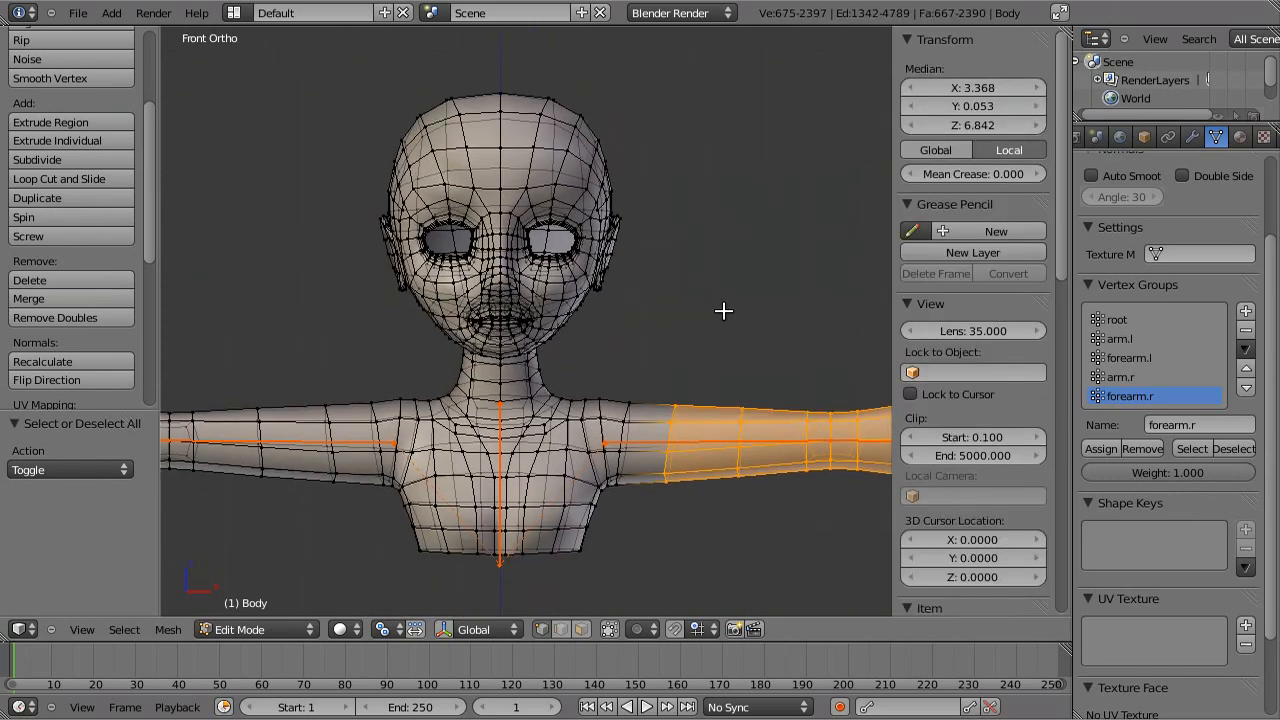
key("b")
left_click_drag(767, 65, 507, 637)
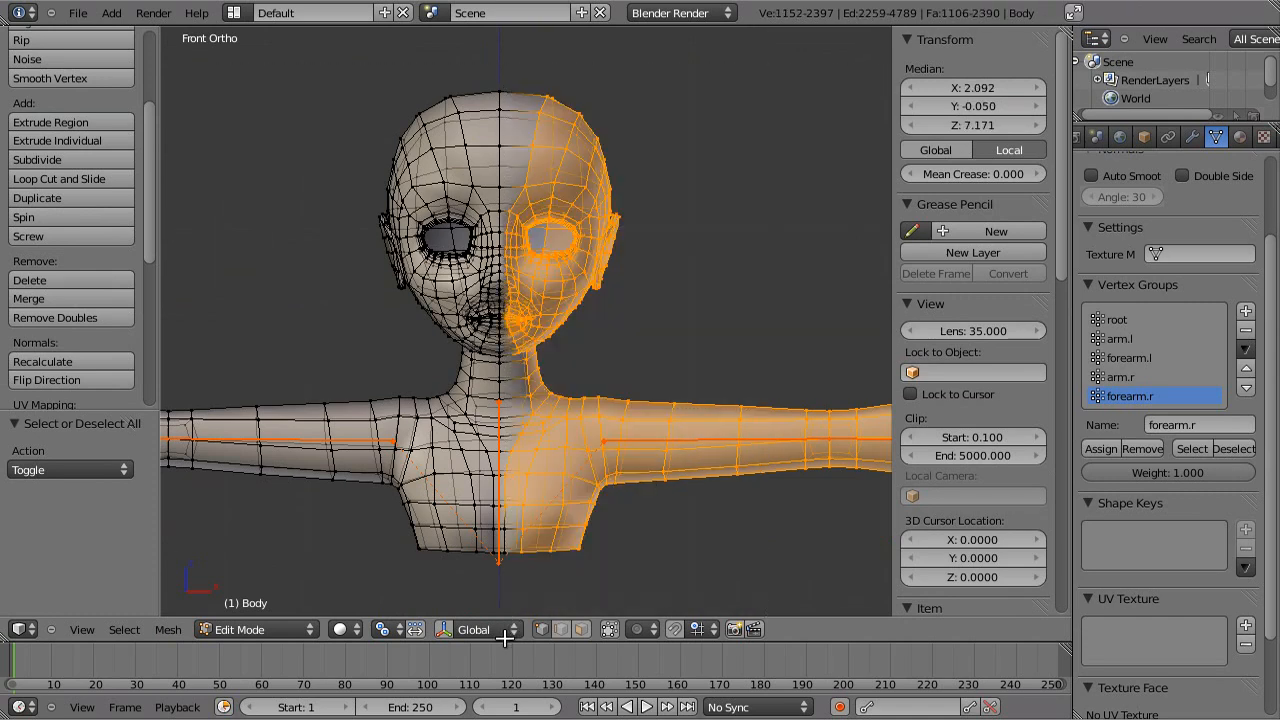
key("v")
left_click(571, 606)
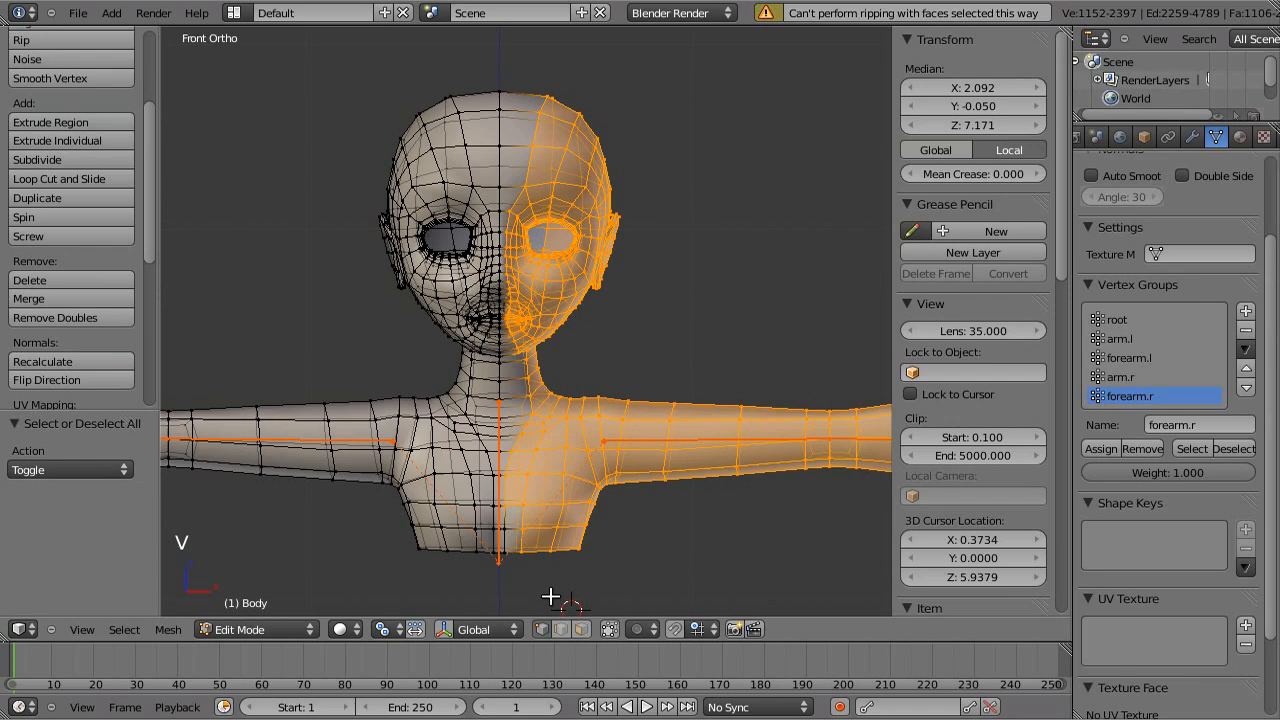
Add the missed vertices beside the lower torso's centre line to the left-half selection.
key("b")
left_click_drag(700, 575, 508, 492)
middle_click_drag(586, 431, 437, 420)
key("g")
right_click(367, 401)
middle_click_drag(443, 486, 735, 416)
scroll(735, 416, "up", 5)
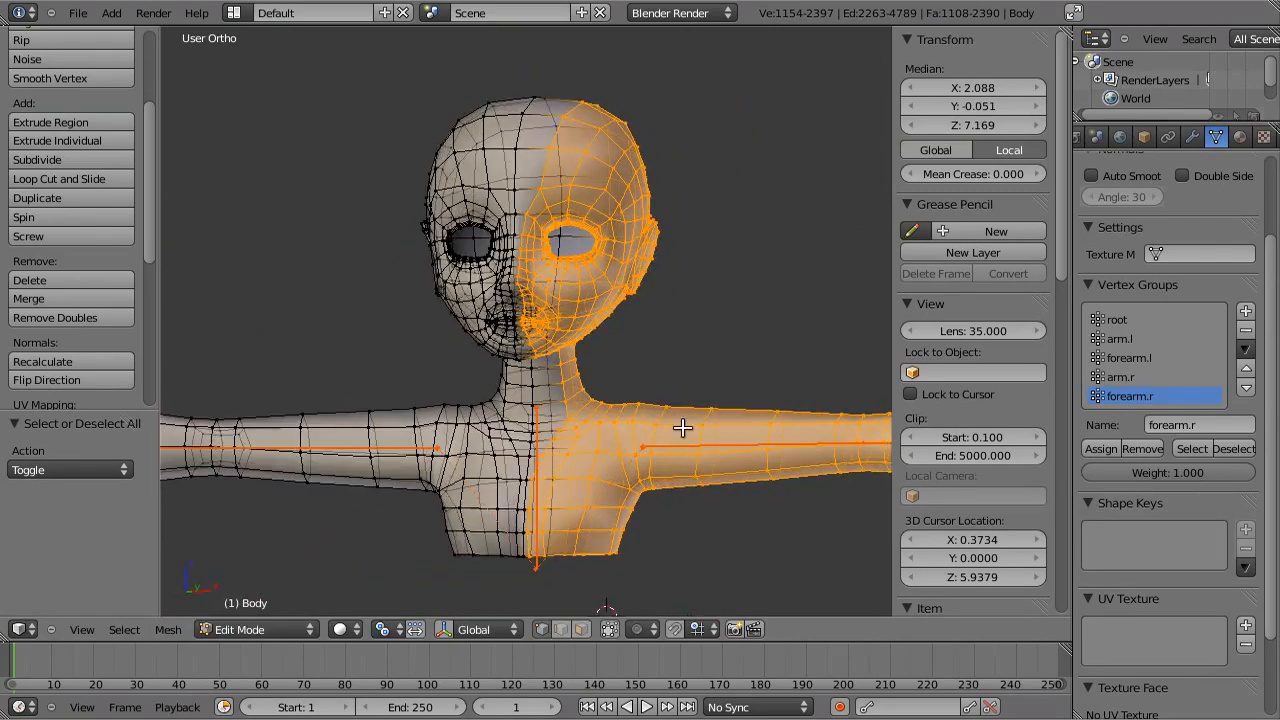
Remove the selected left half from the arm.r and forearm.r vertex groups and return to Weight Paint mode.
key("KP_1")
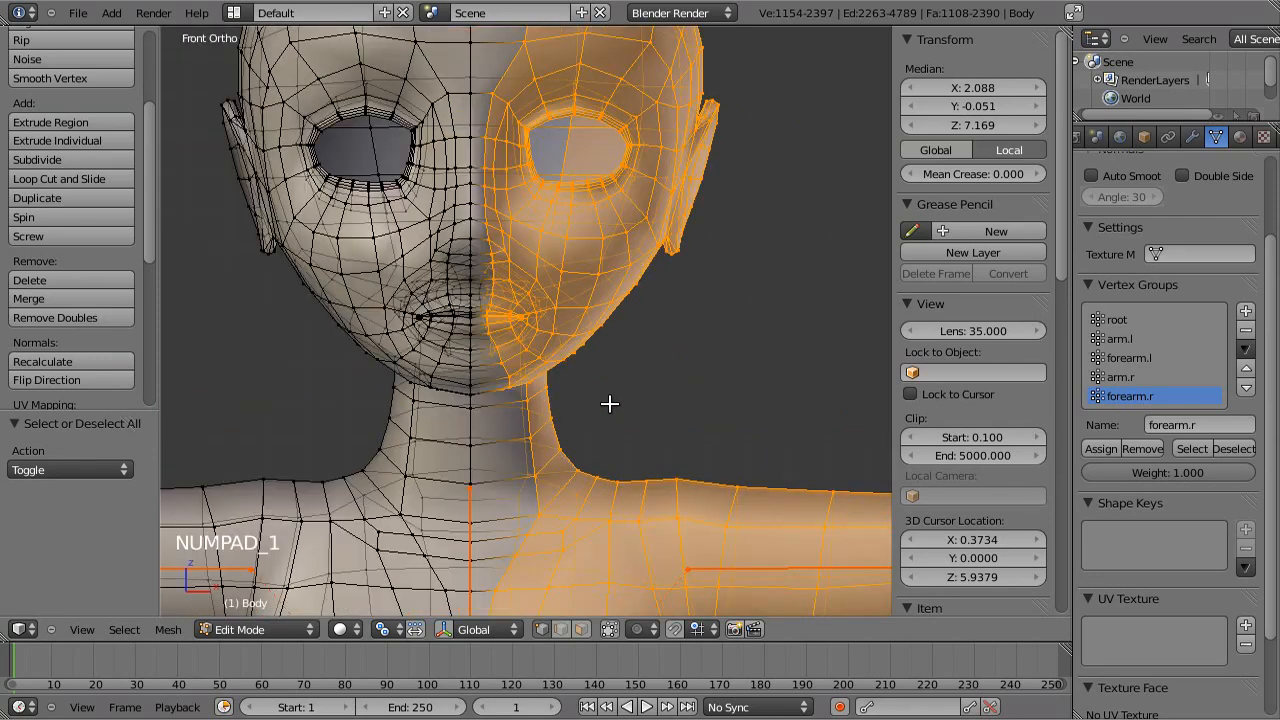
scroll(610, 403, "down", 8)
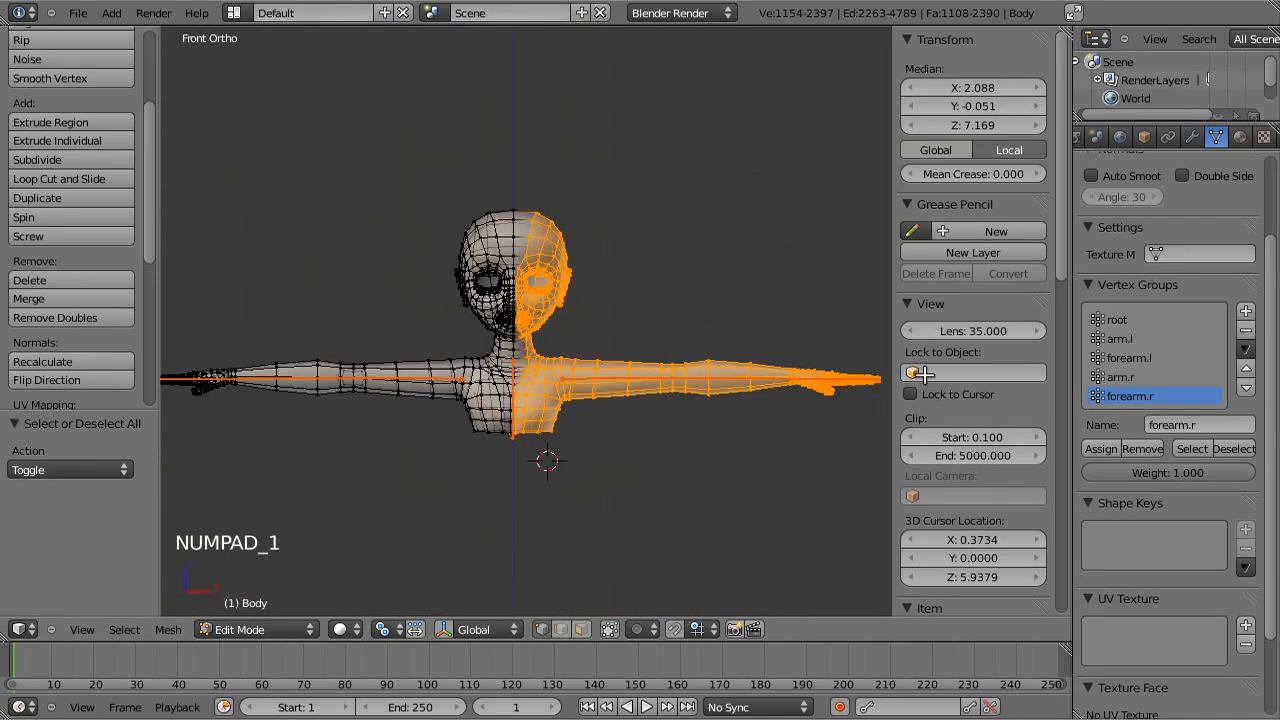
left_click(1141, 447)
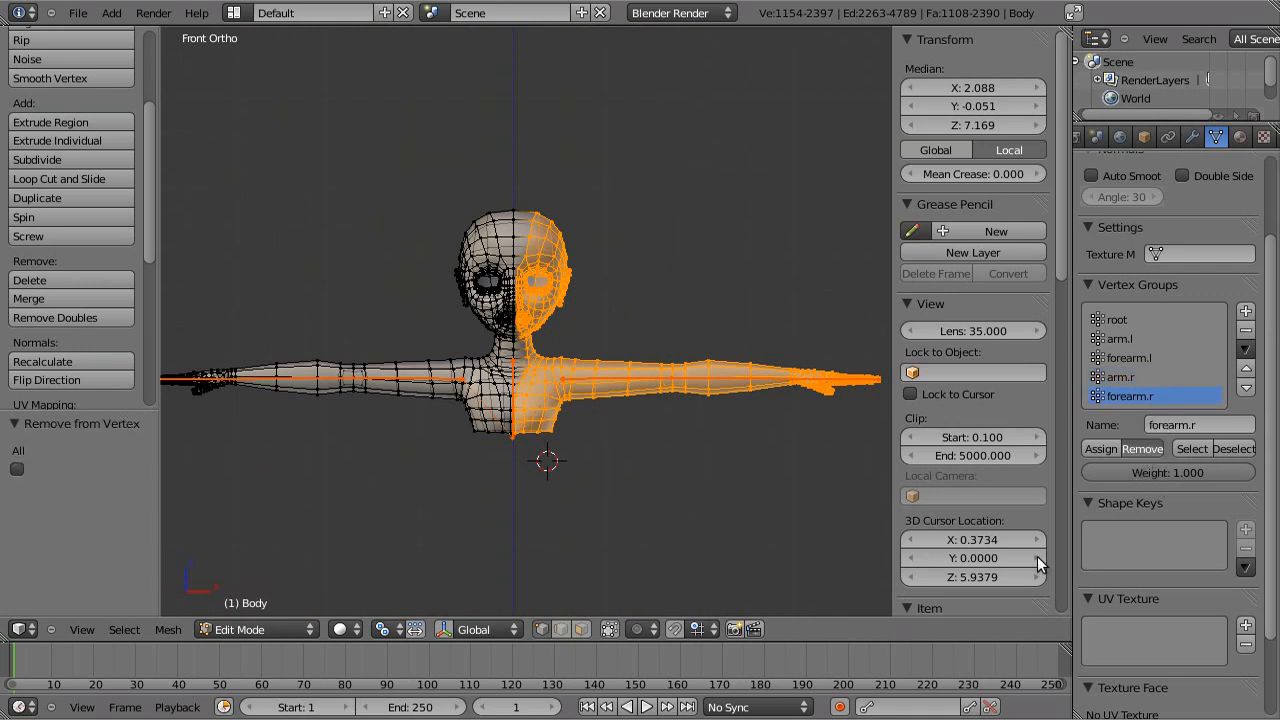
key("Tab")
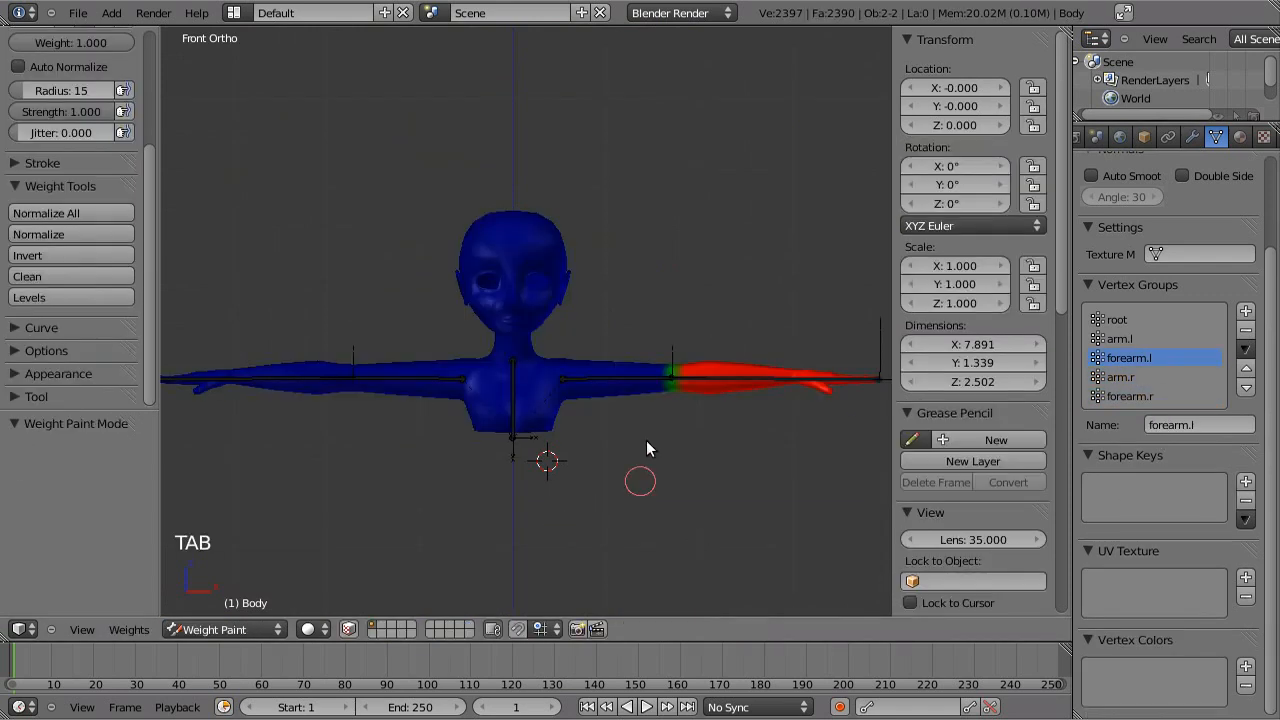
Check the weights of the arm.r, forearm.r, forearm.l and arm.l vertex groups one by one.
left_click(1141, 376)
left_click(1132, 396)
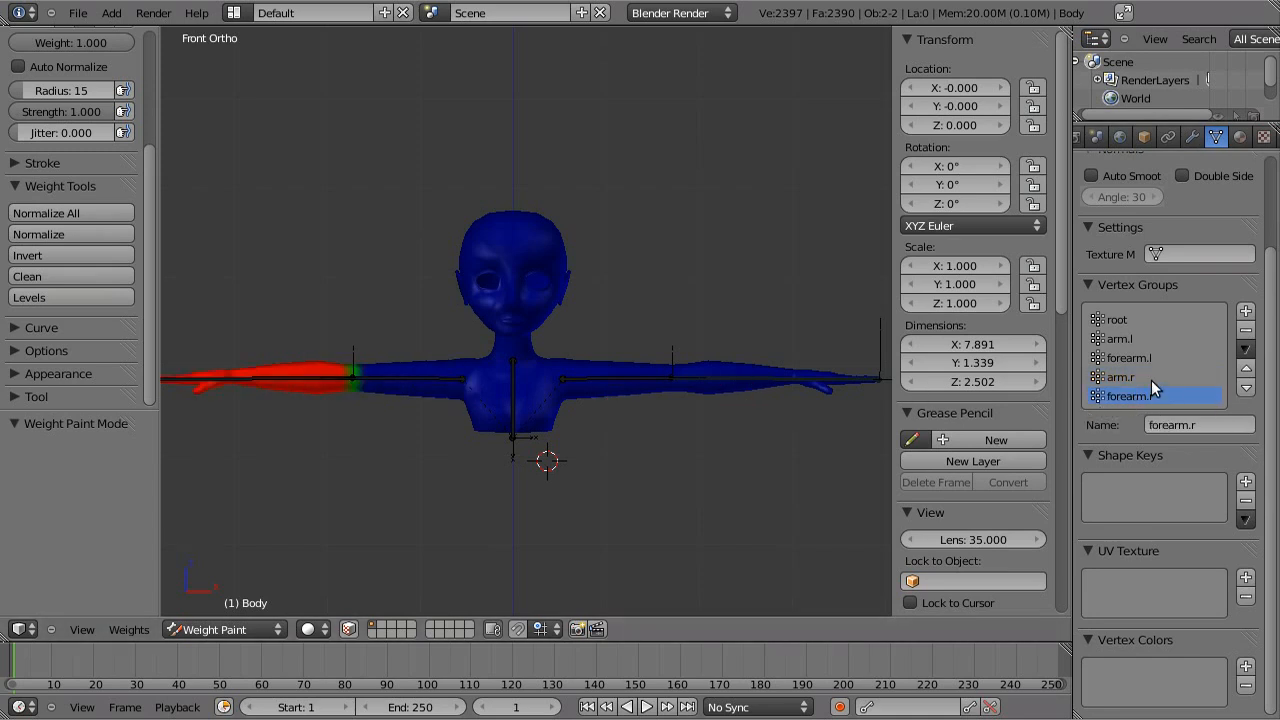
left_click(1128, 357)
left_click(1128, 339)
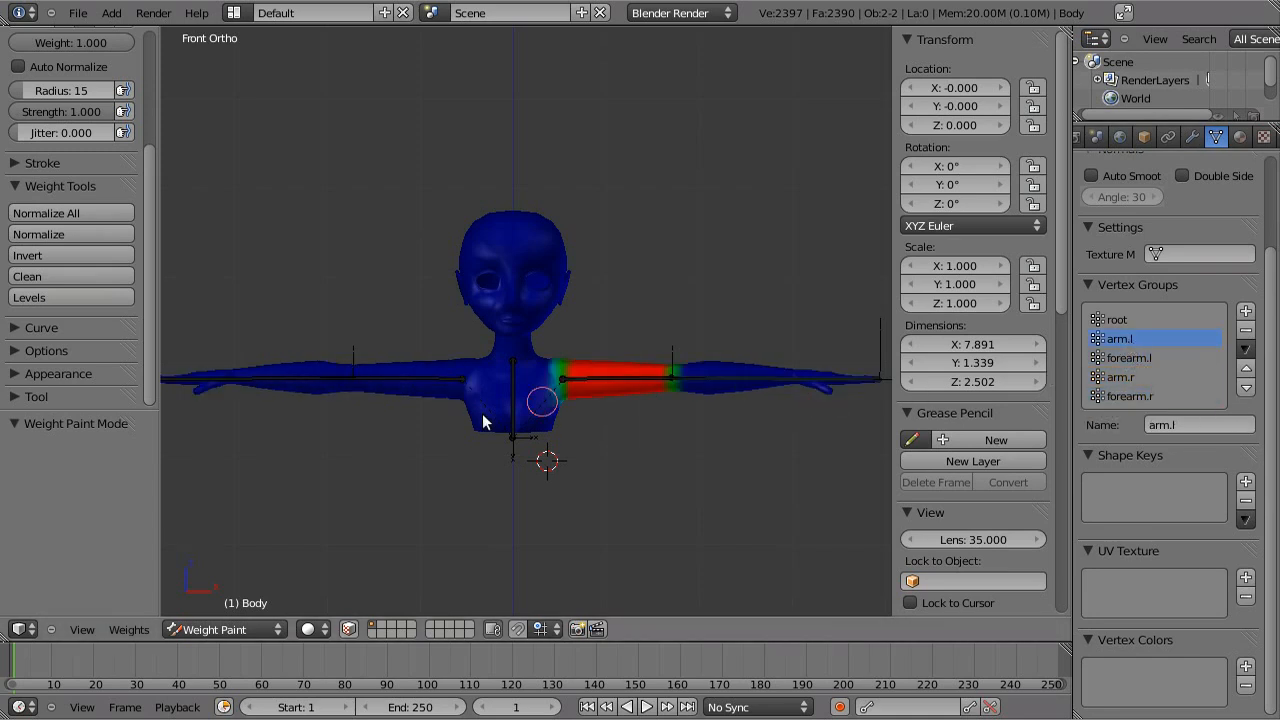
Select the right upper arm bone, rotate it downward about 48 degrees to test the deformation, and cancel the rotation.
right_click(403, 386)
key("r")
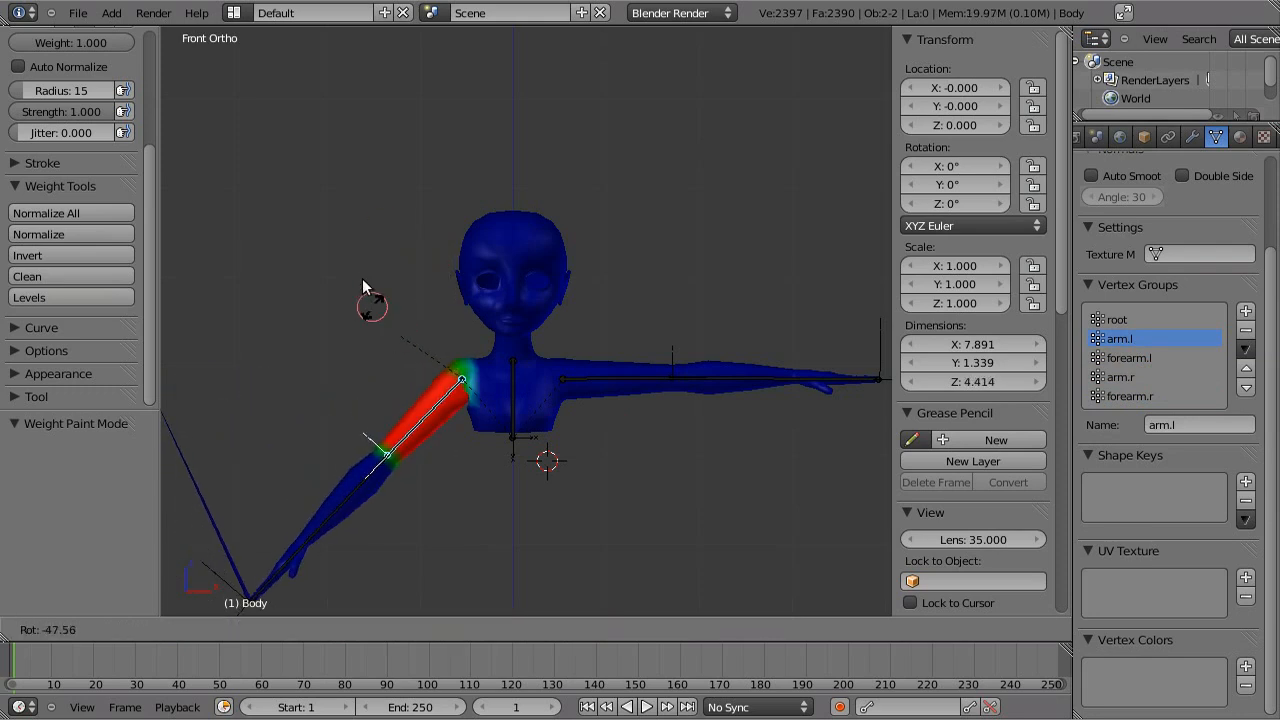
right_click(360, 245)
middle_click_drag(324, 474, 567, 454, "shift")
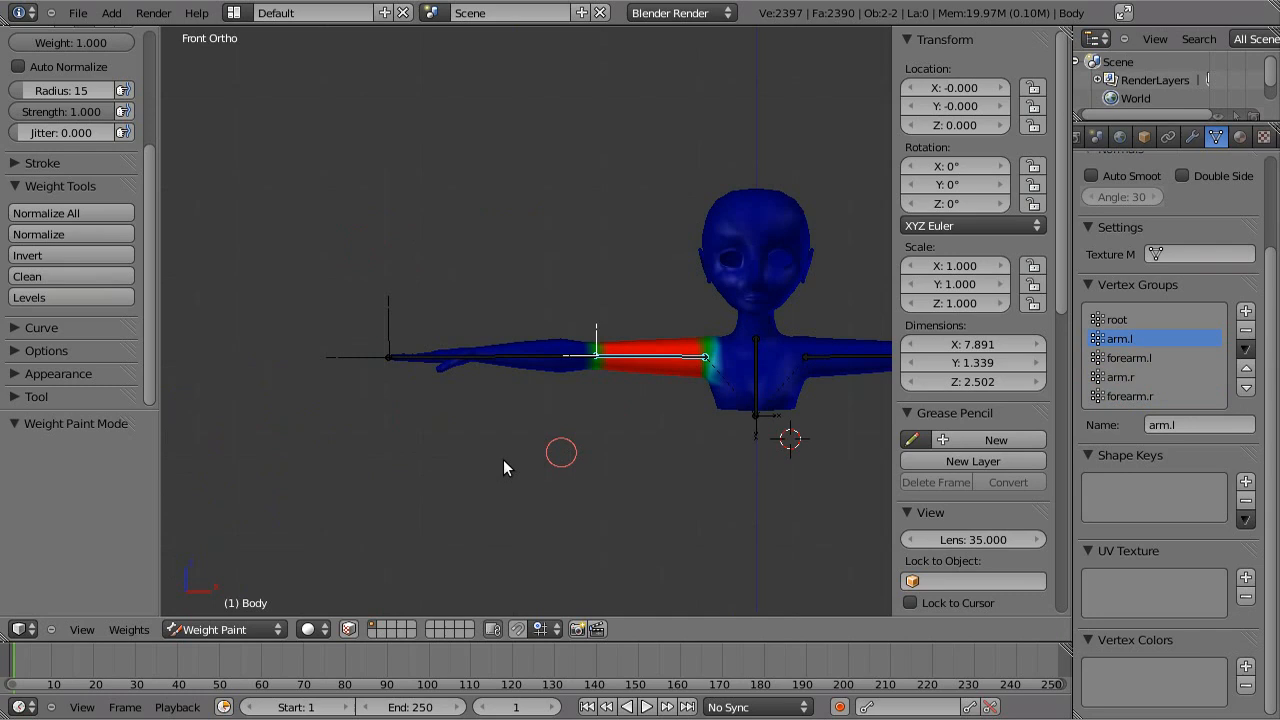
Enter Edit Mode on the body and select the stray vertex at the tip of the right hand's middle finger.
scroll(506, 466, "up", 4)
middle_click_drag(442, 486, 576, 452, "shift")
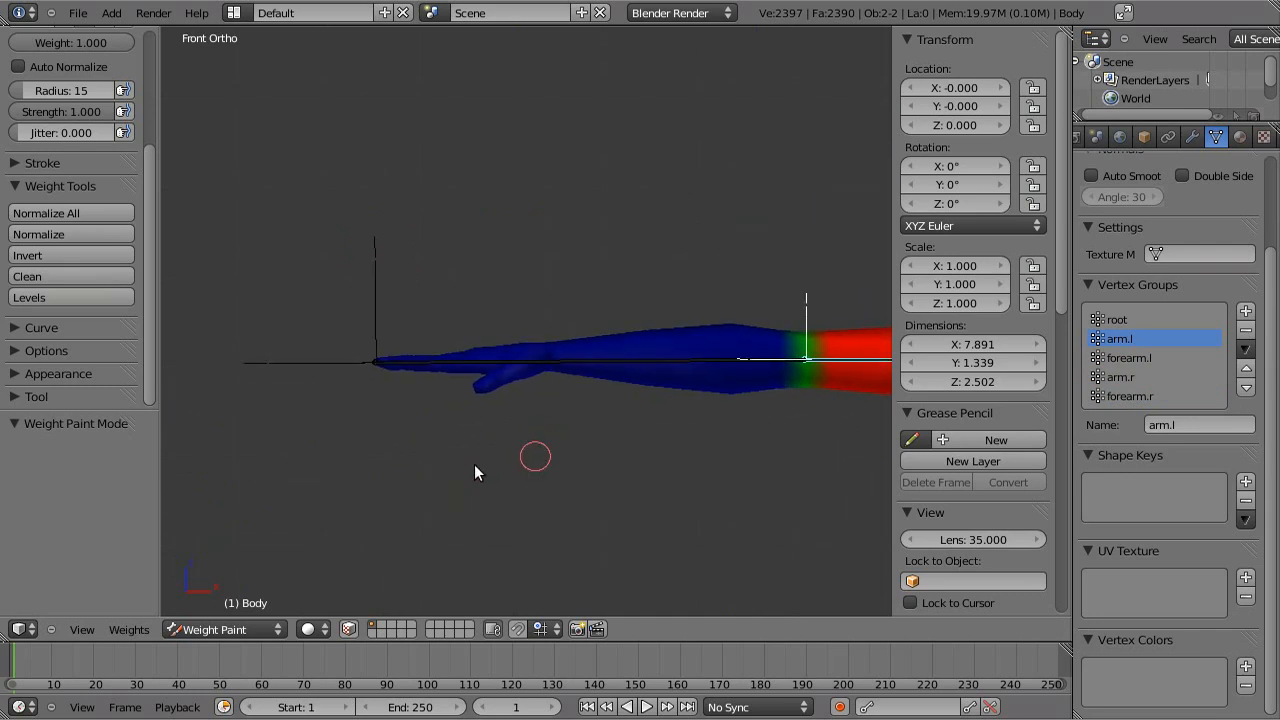
key("Tab")
mouse_move(337, 391)
middle_mouse_down()
mouse_move(371, 389)
mouse_move(246, 423)
mouse_move(400, 414)
mouse_move(288, 415)
middle_mouse_up()
right_click(302, 408)
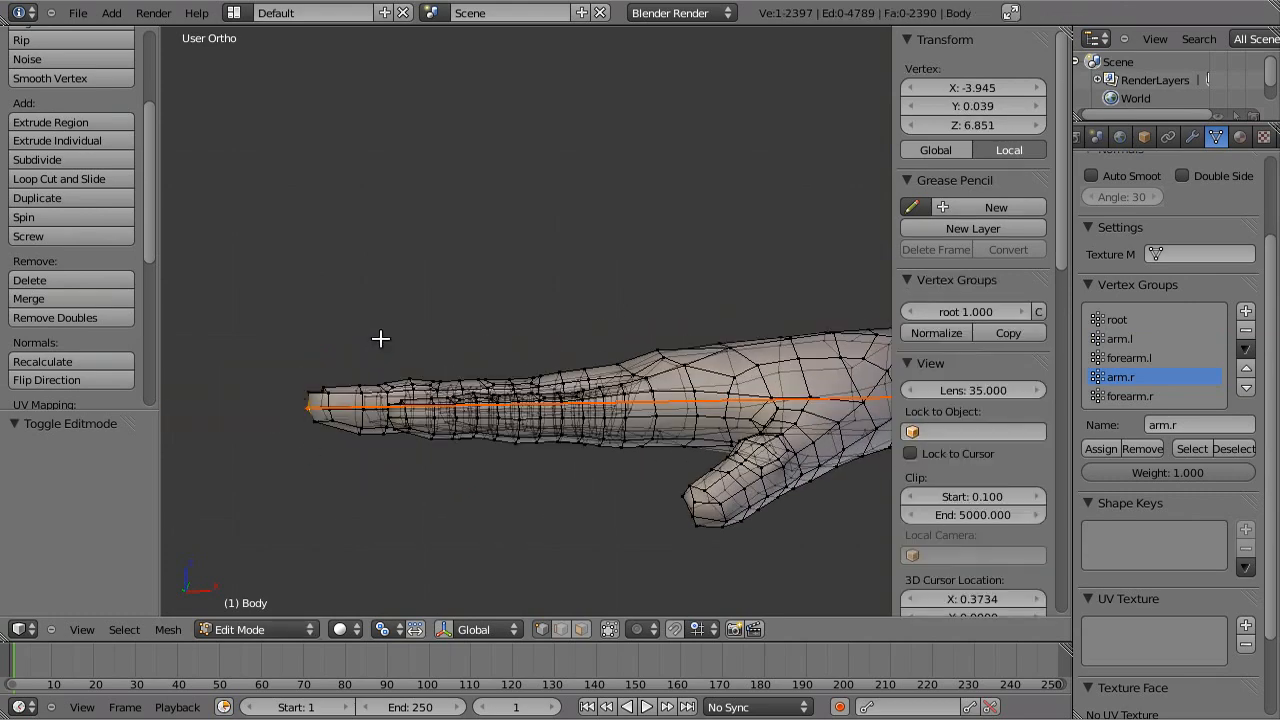
middle_click_drag(380, 340, 369, 416)
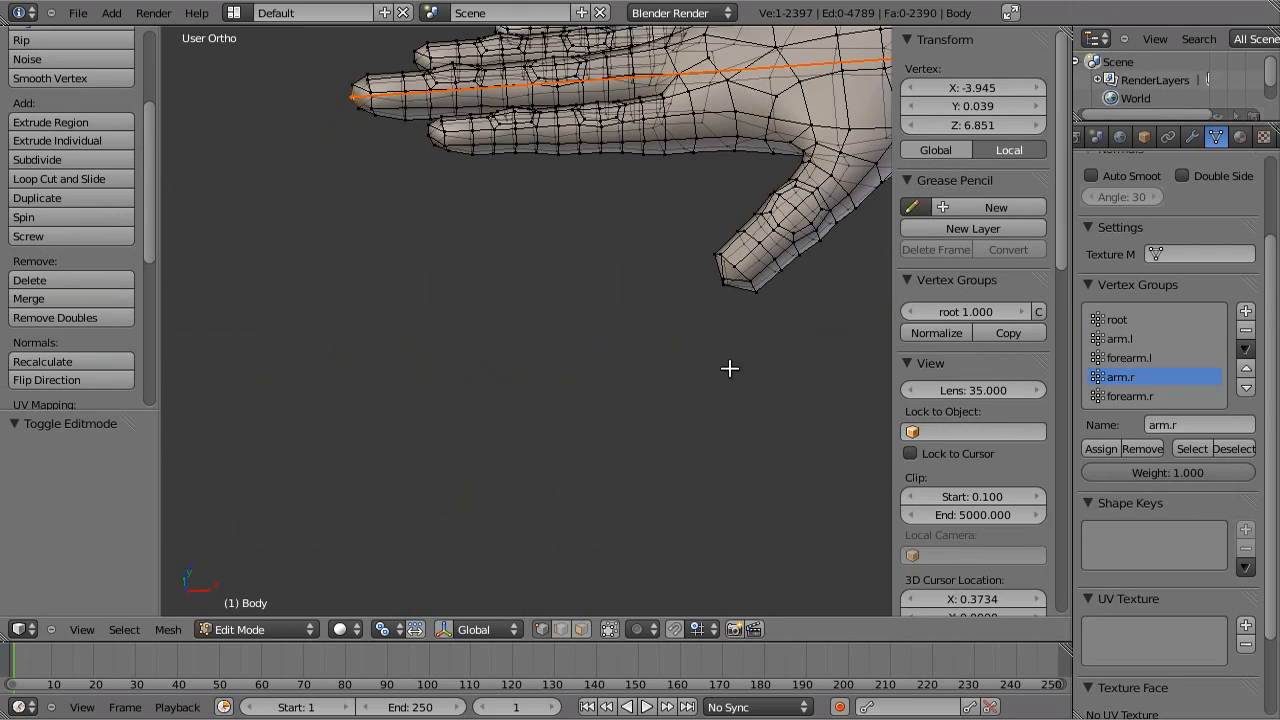
middle_click_drag(729, 368, 782, 383)
middle_click_drag(766, 327, 617, 428)
key("KP_Decimal")
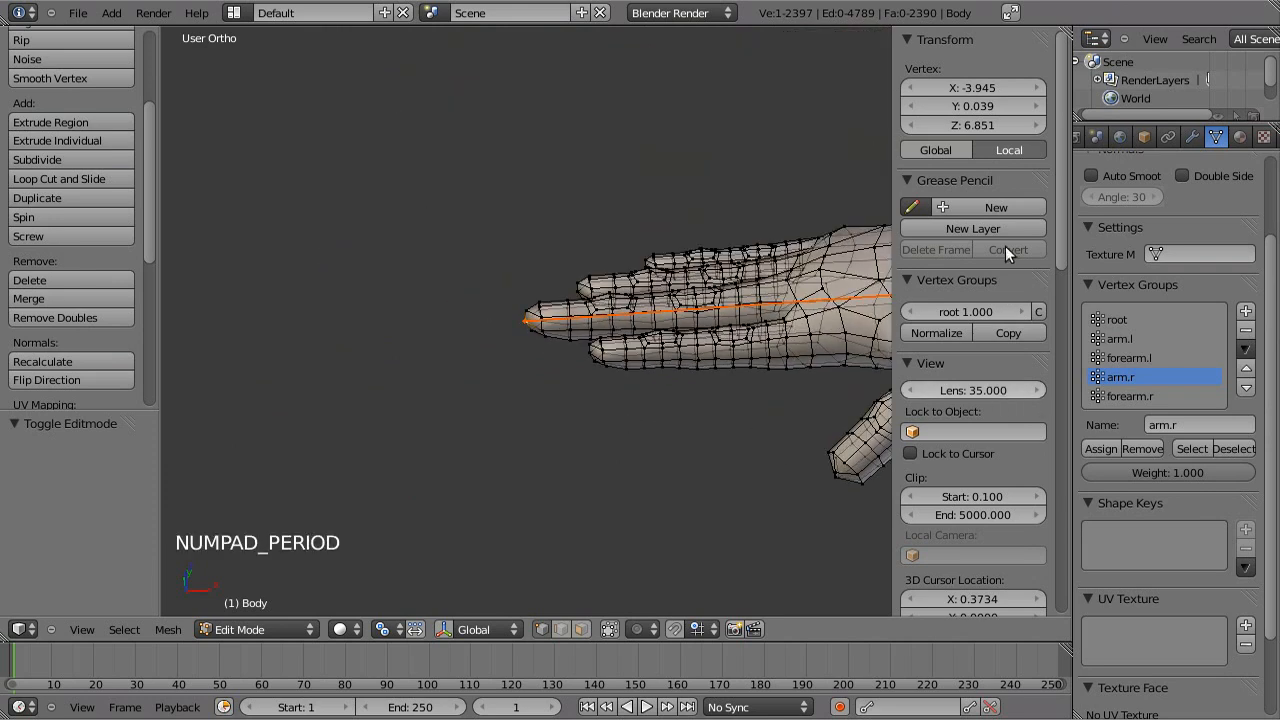
Set the fingertip vertex's root weight to 0 and assign it to the forearm.r vertex group with weight 1.000.
left_click(989, 311)
type("0")
key("Return")
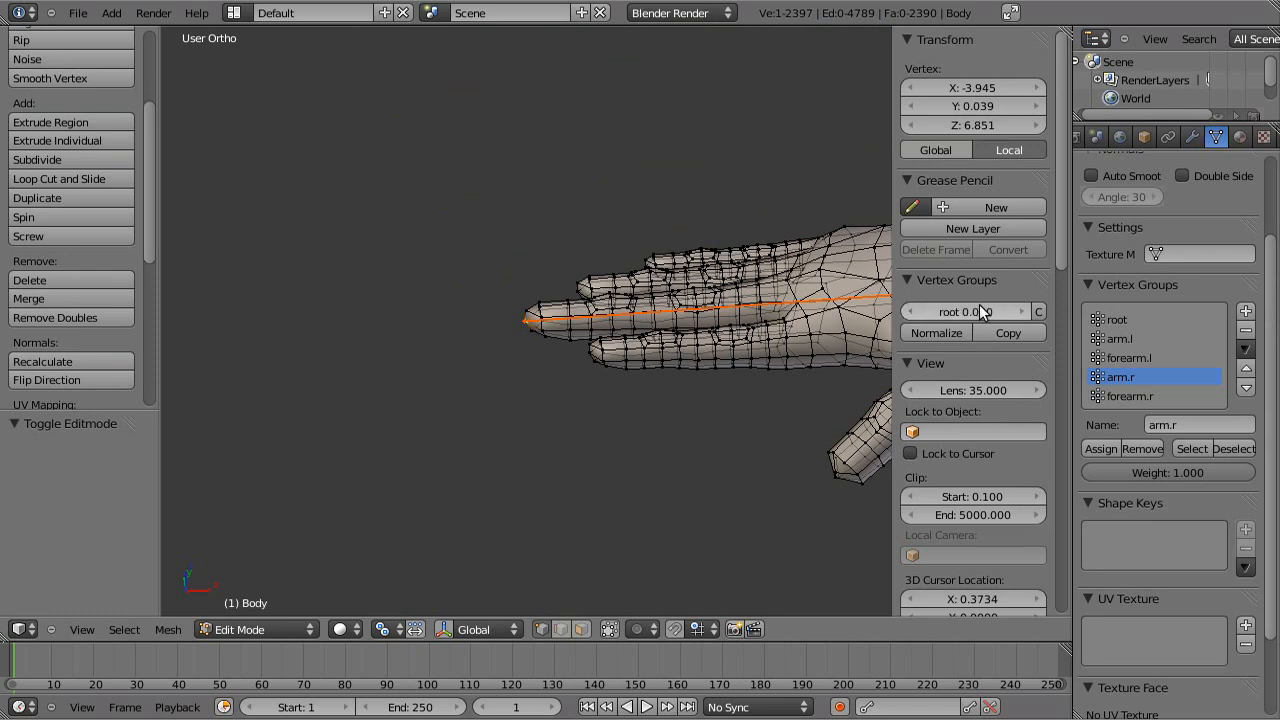
left_click(1133, 396)
middle_click_drag(748, 387, 594, 391, "shift")
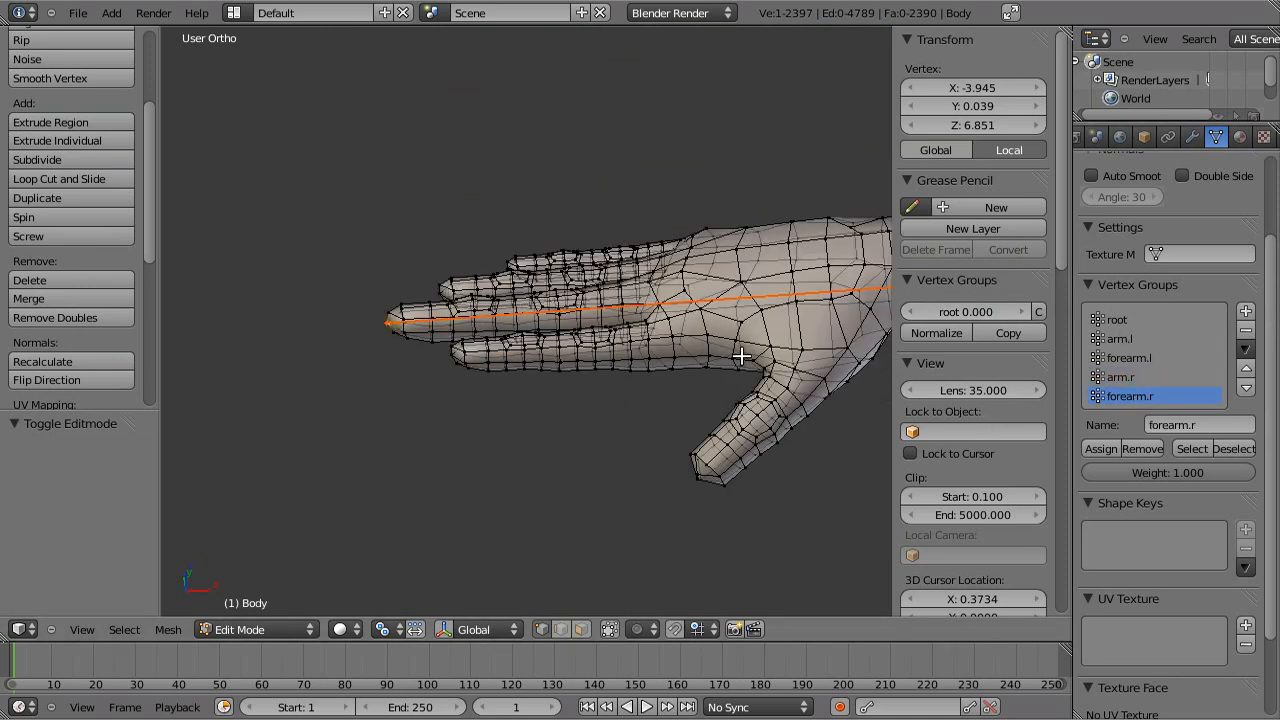
left_click(1090, 449)
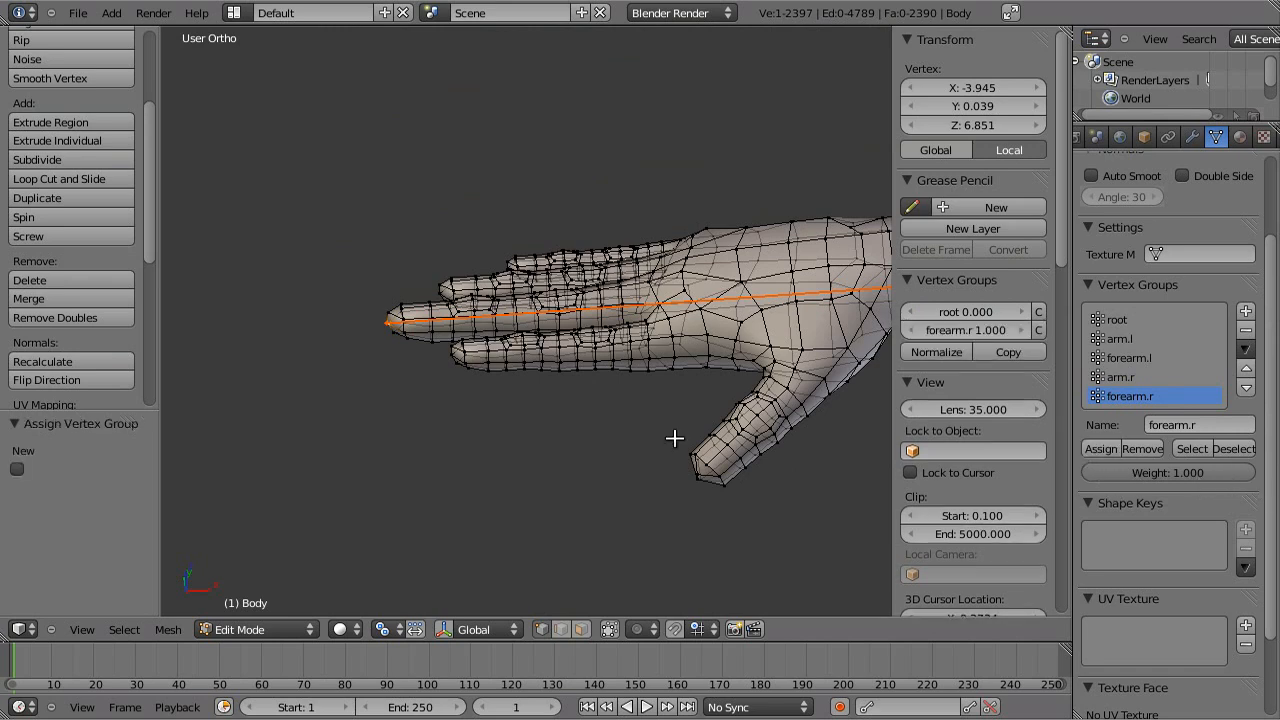
Return to Weight Paint mode, rotate the right forearm bone downward about 36 degrees to test the fingertip, and cancel the rotation.
key("Tab")
scroll(705, 425, "down", 3)
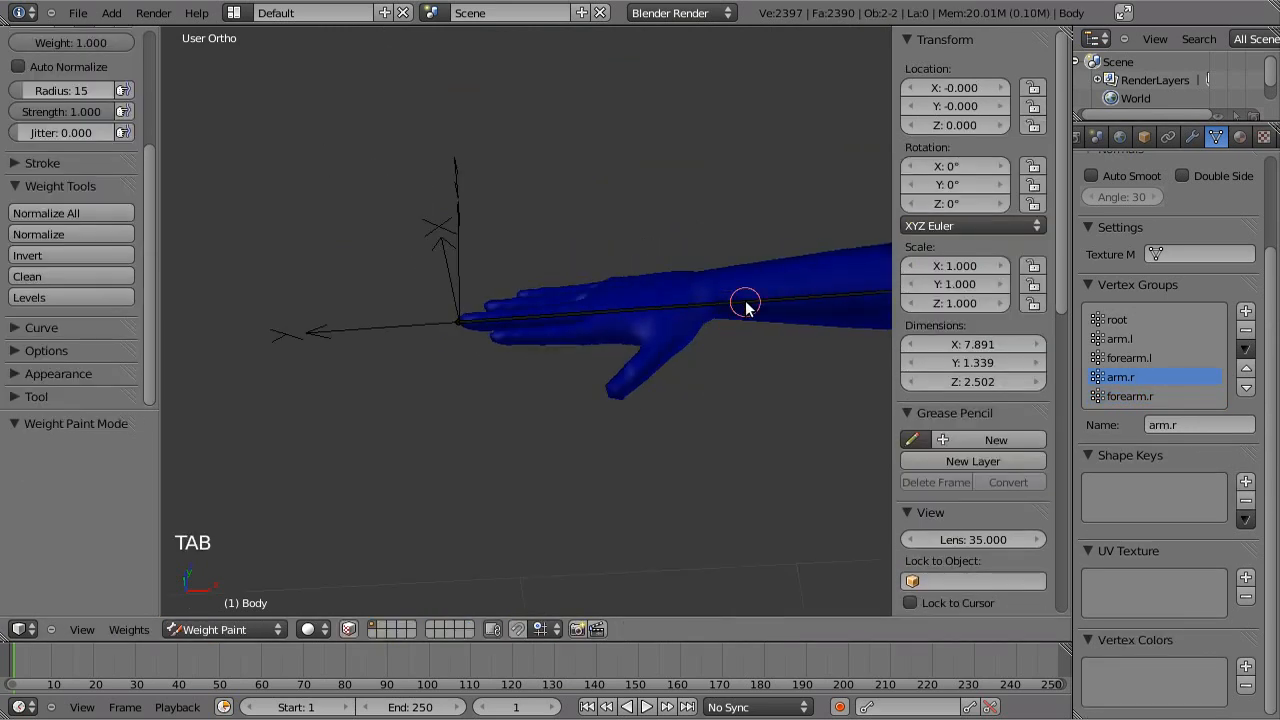
middle_click_drag(743, 300, 534, 371, "shift")
key("r")
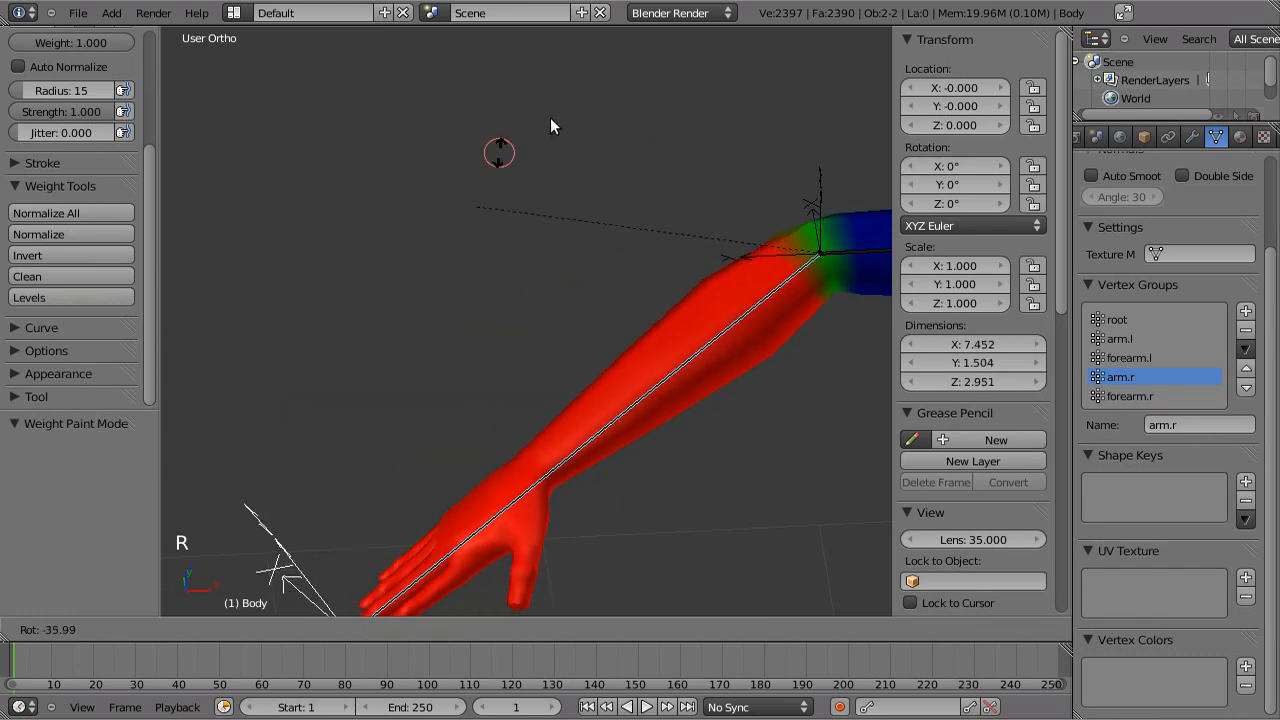
right_click(845, 160)
Switch the body to Object Mode and select the armature's arm.r and forearm.r bones together.
key("Tab")
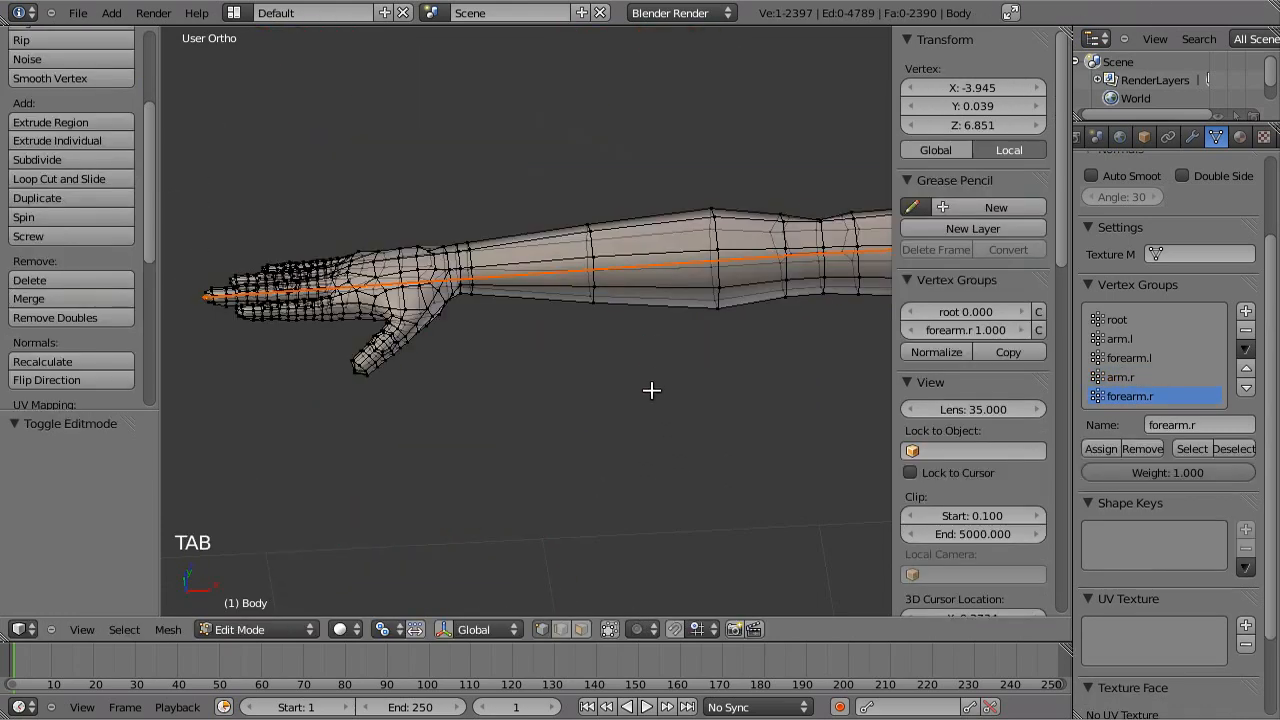
key("Tab")
key("Tab")
key("Tab")
key("ctrl+Tab")
scroll(670, 365, "down", 4)
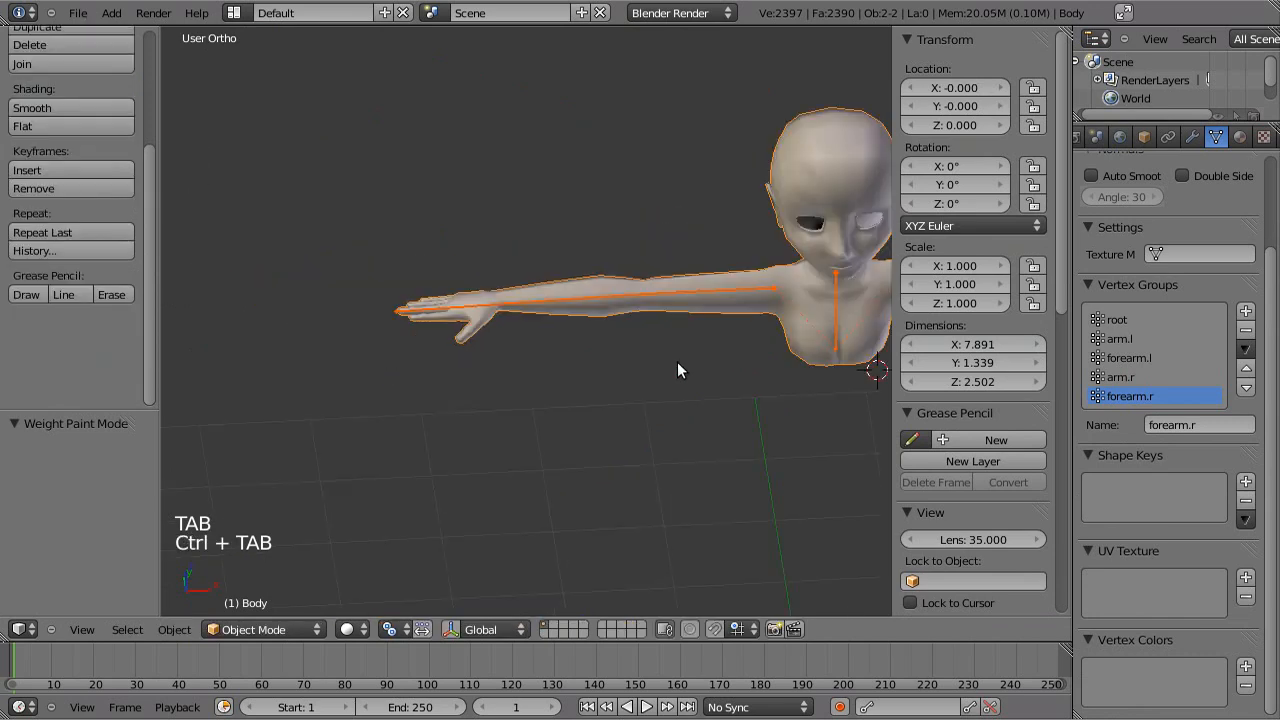
right_click(699, 297)
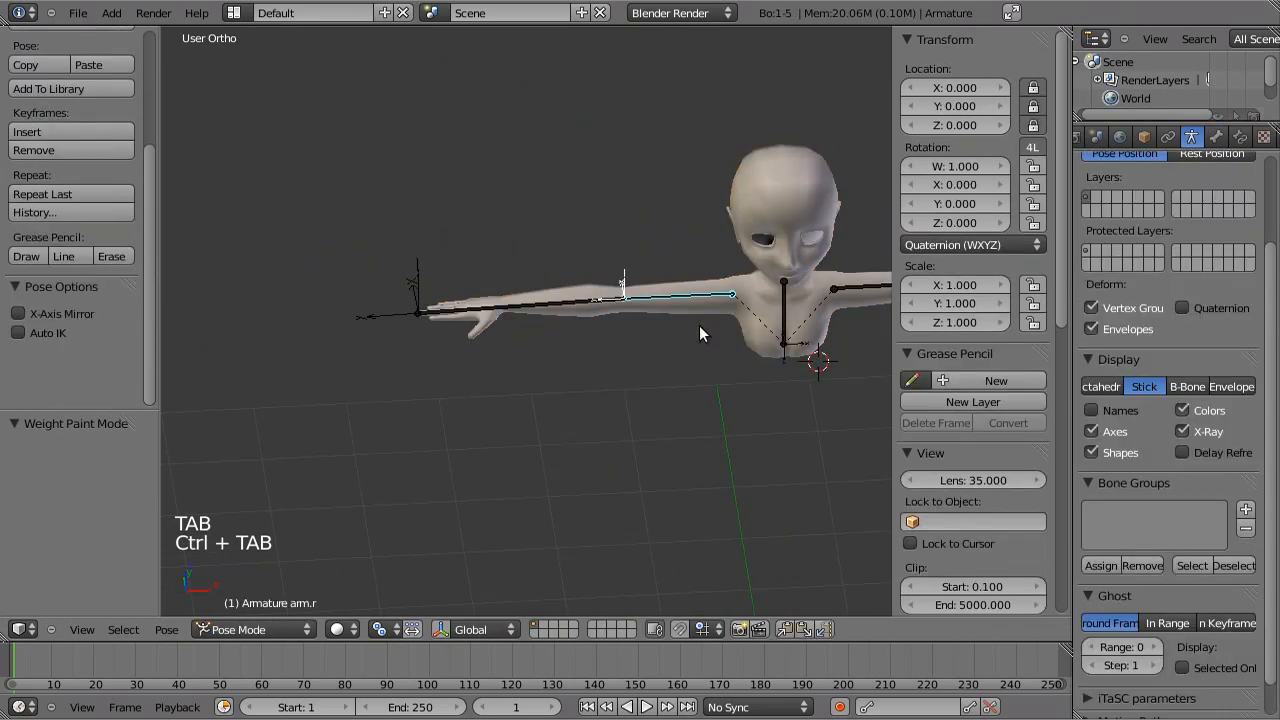
right_click(541, 309, "shift")
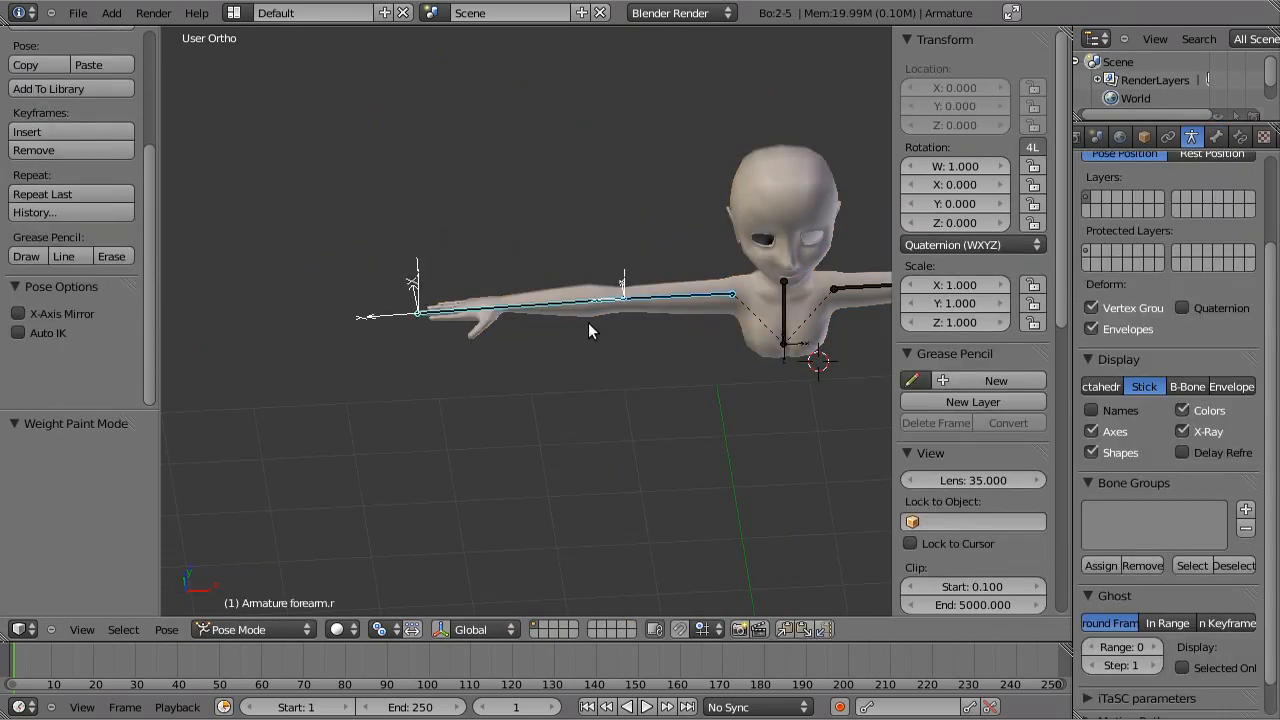
Test the right arm's deformation by rotating both selected bones in the front and top views, cancelling each rotation.
key("KP_1")
key("KP_1")
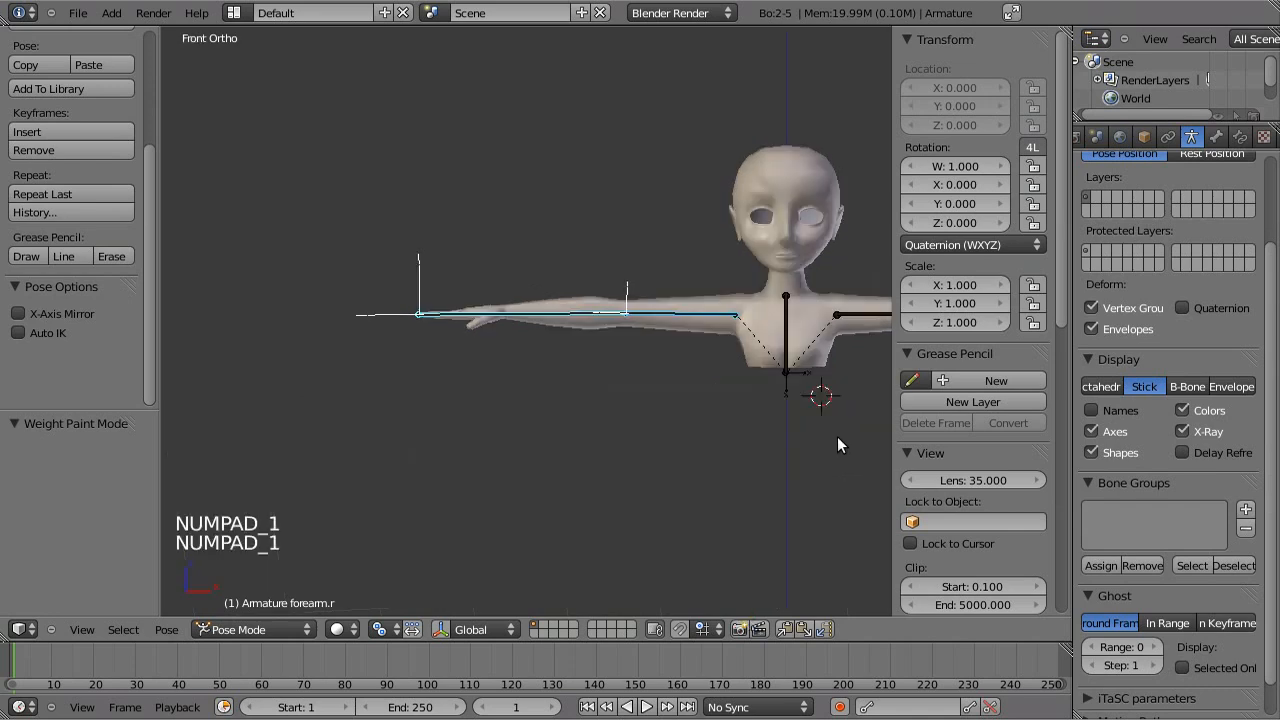
scroll(680, 468, "up", 4, "ctrl")
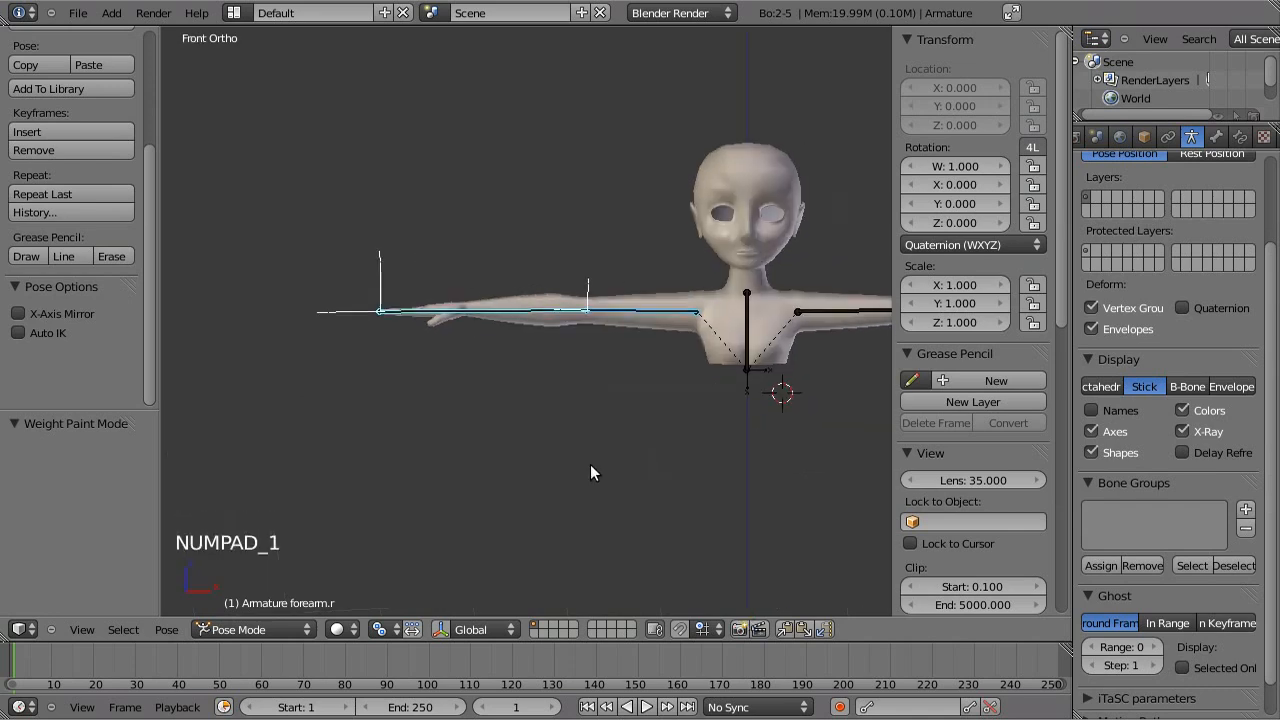
key("r")
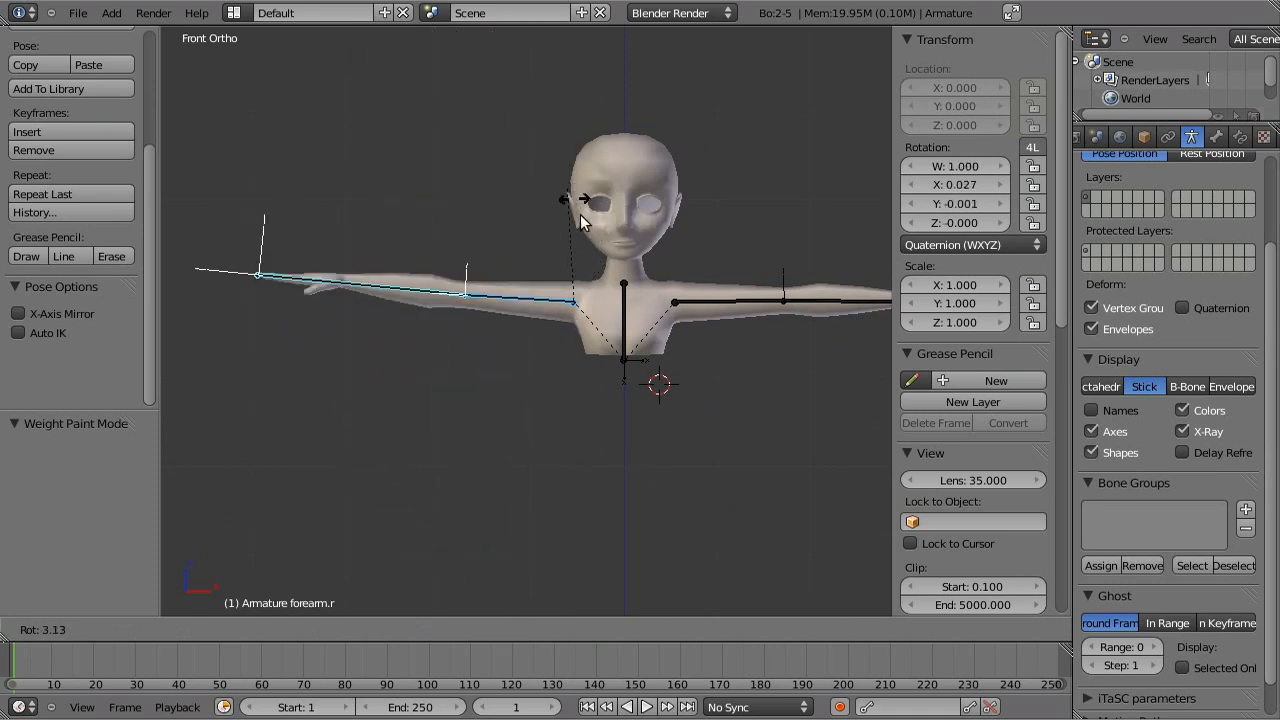
right_click(580, 305)
key("KP_7")
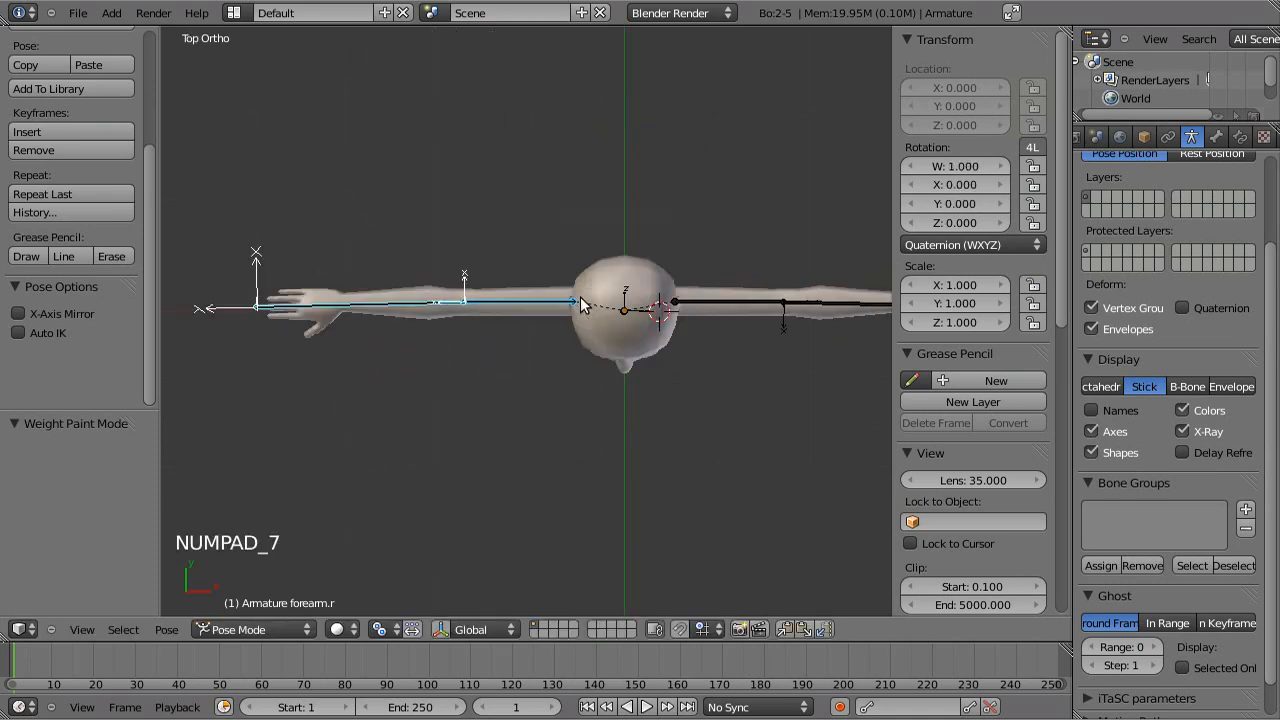
key("r")
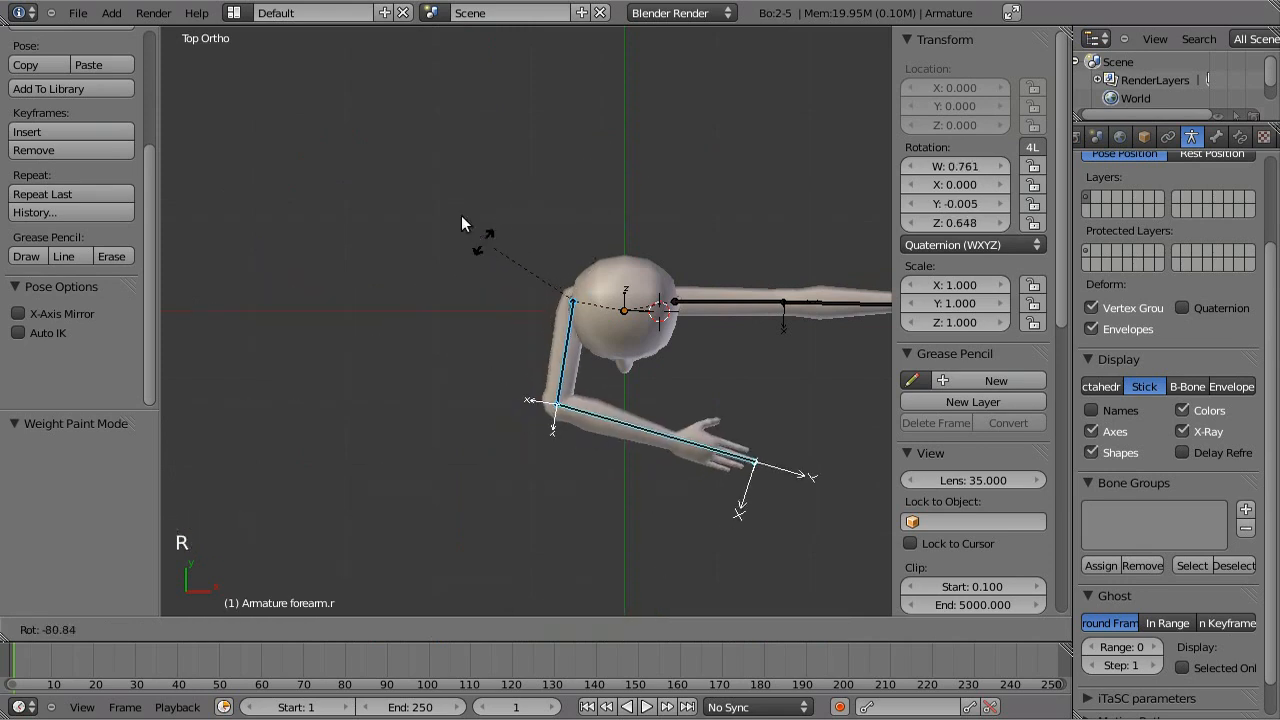
right_click(713, 210)
Return to an uncluttered front view with no bones selected and save over skinning.blend.
key("KP_1")
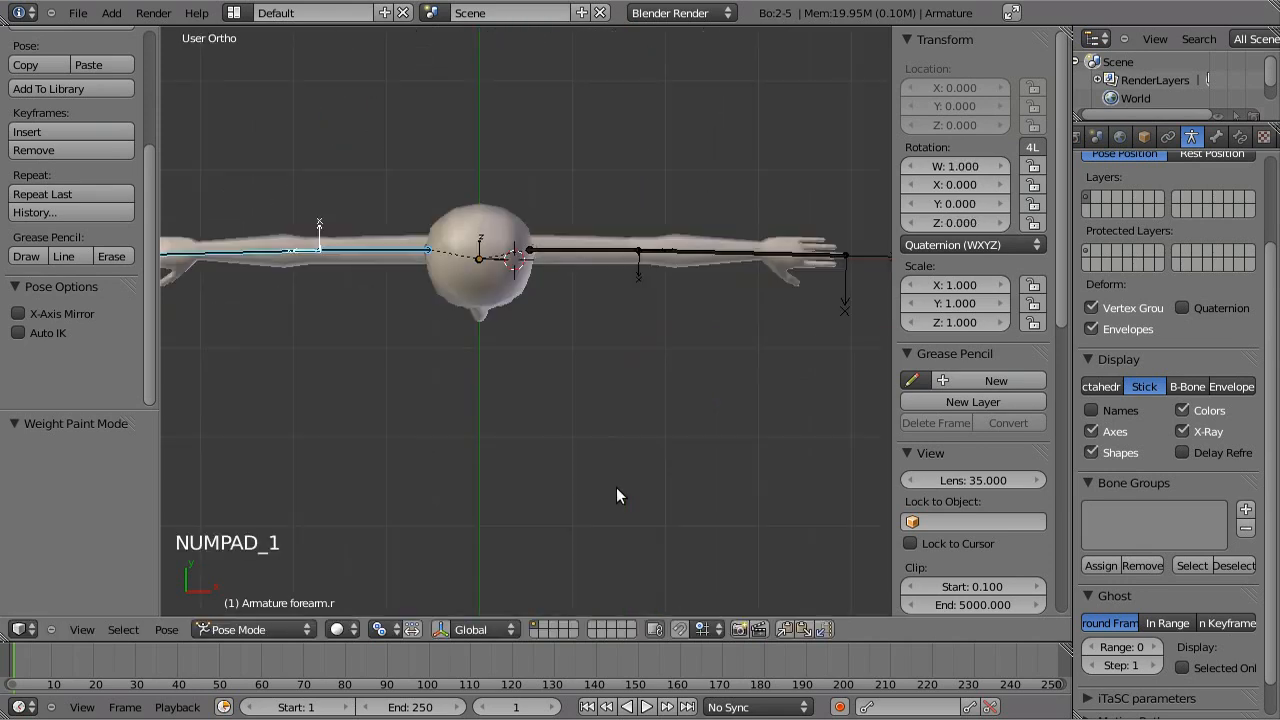
key("n")
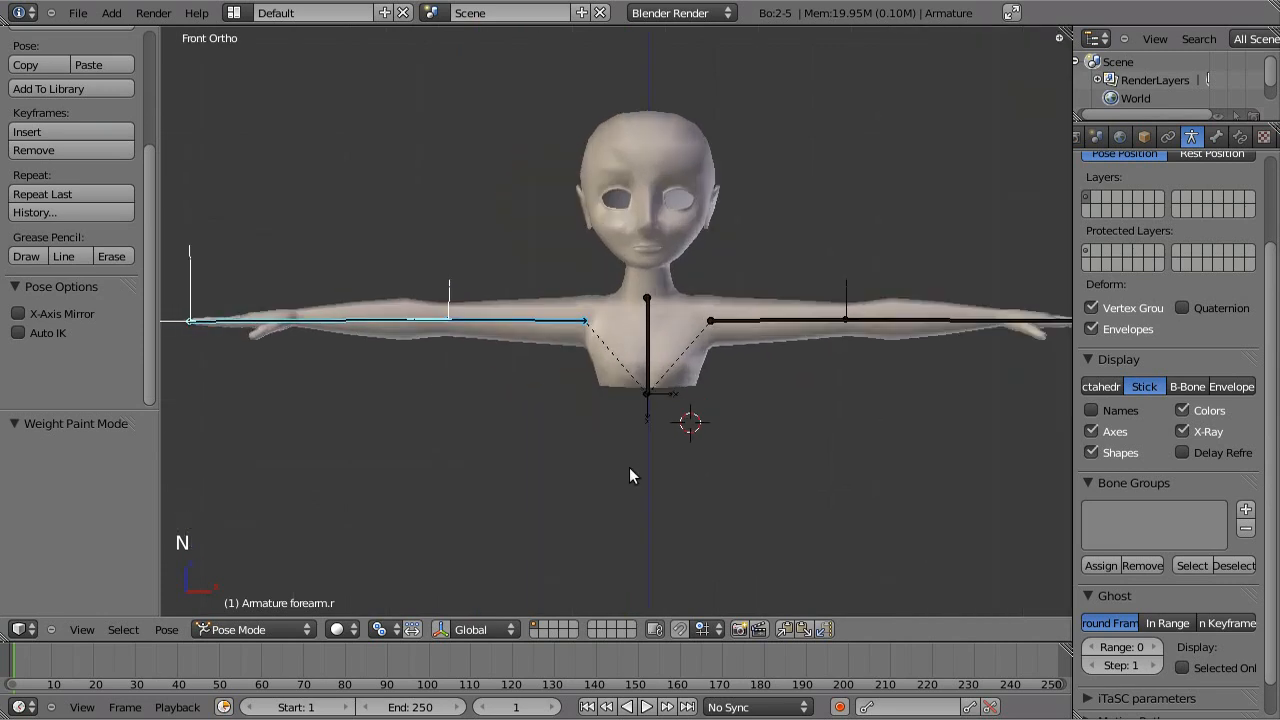
key("a")
key("ctrl+s")
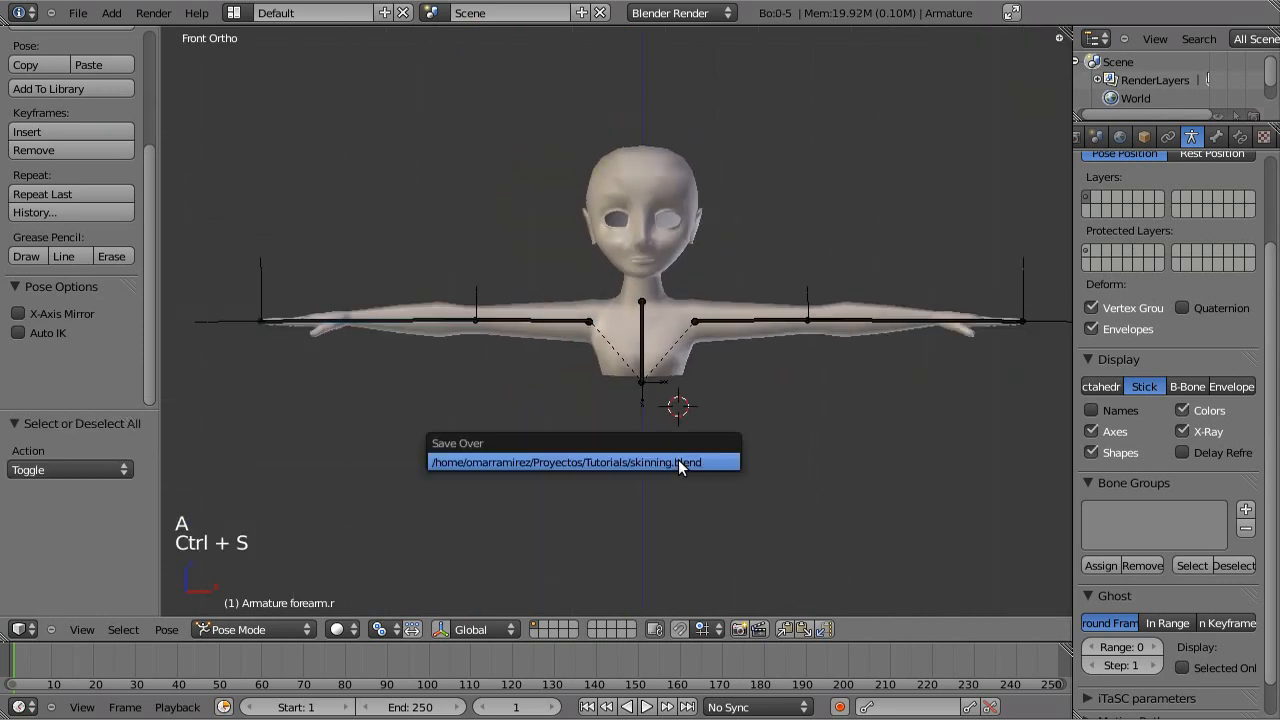
left_click(678, 459)
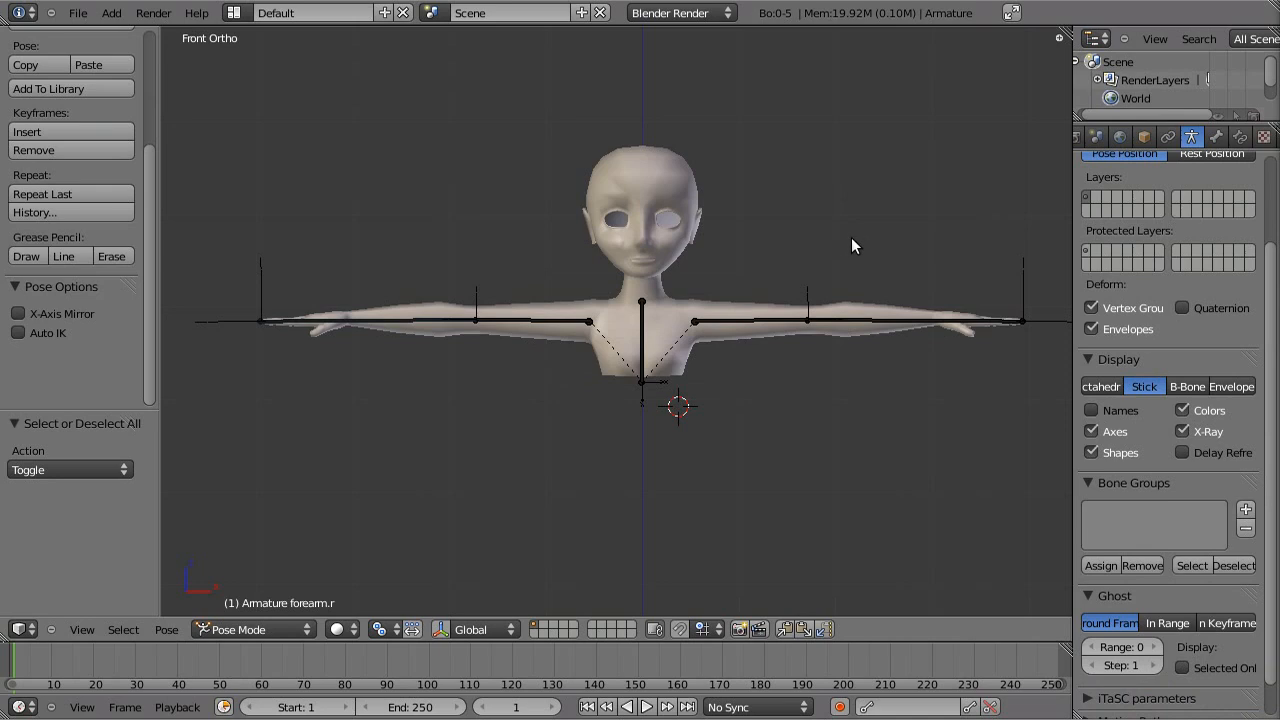
Save the finished rig over the existing blend file once more.
middle_click_drag(851, 243, 786, 263, "shift")
key("KP_1")
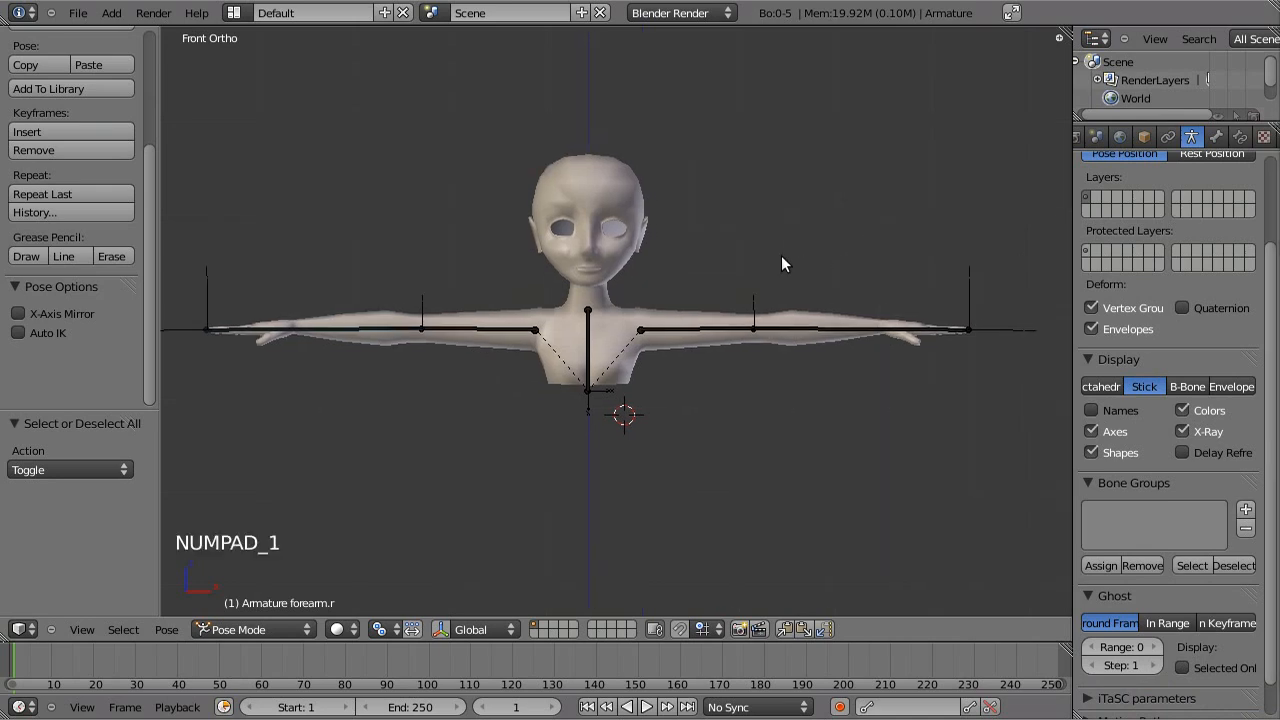
scroll(770, 262, "up", 2)
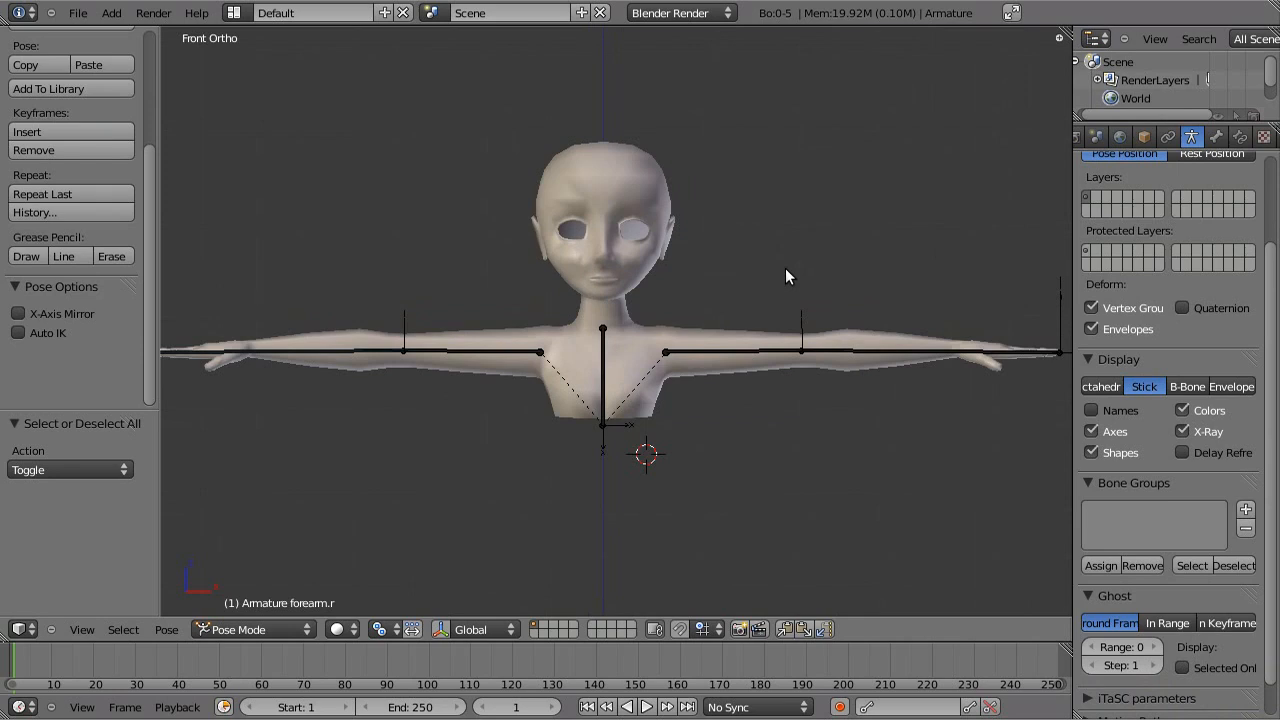
middle_click_drag(785, 268, 798, 273, "shift")
scroll(798, 273, "down", 1)
key("ctrl+s")
left_click(798, 273)
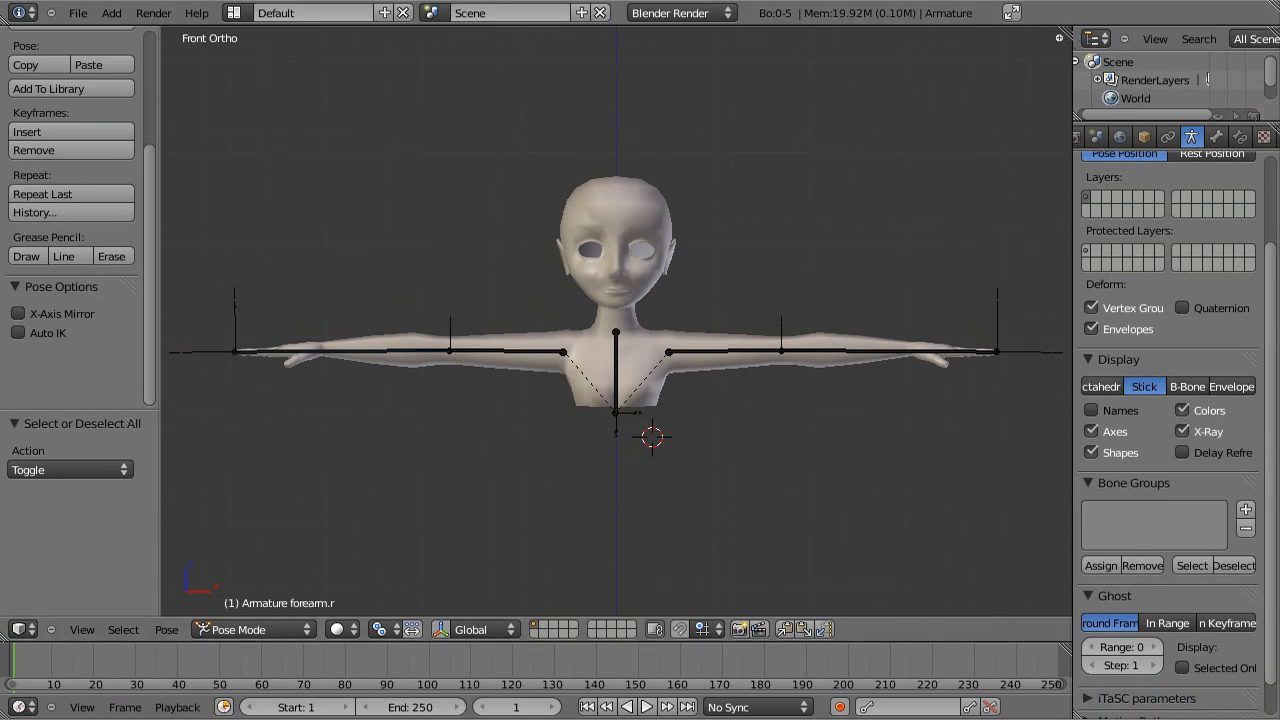
left_click(1100, 0)
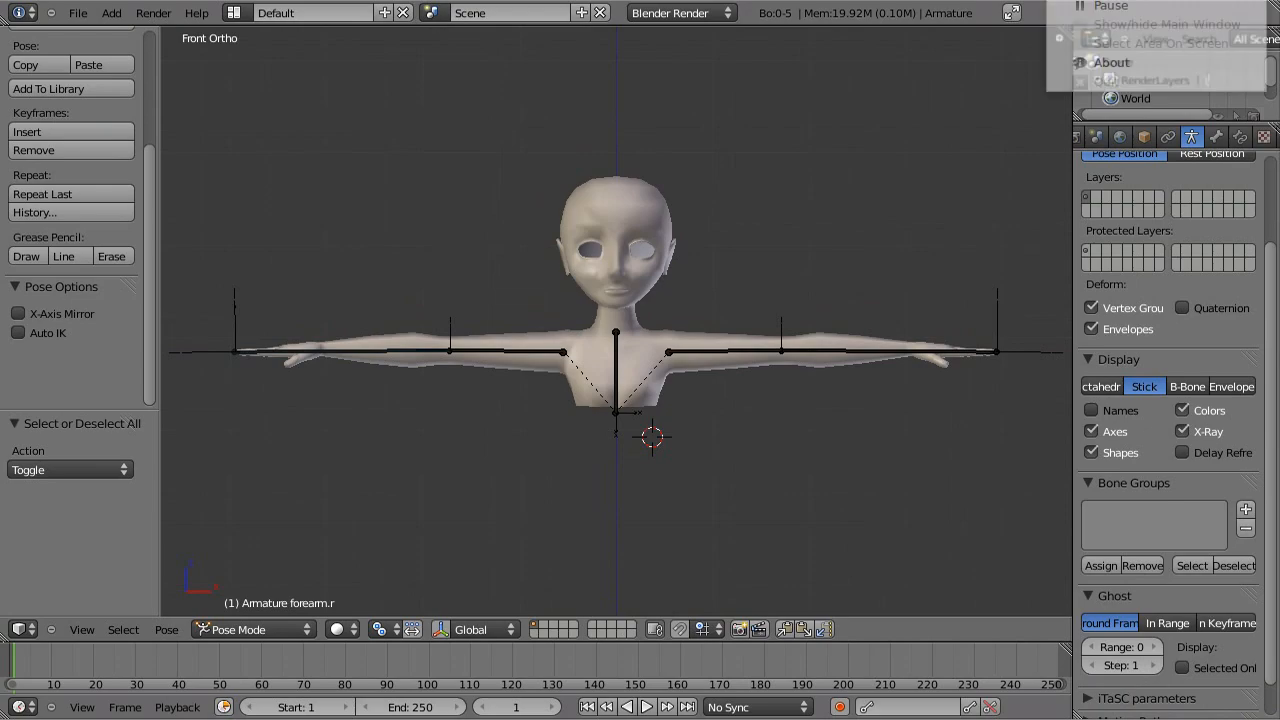